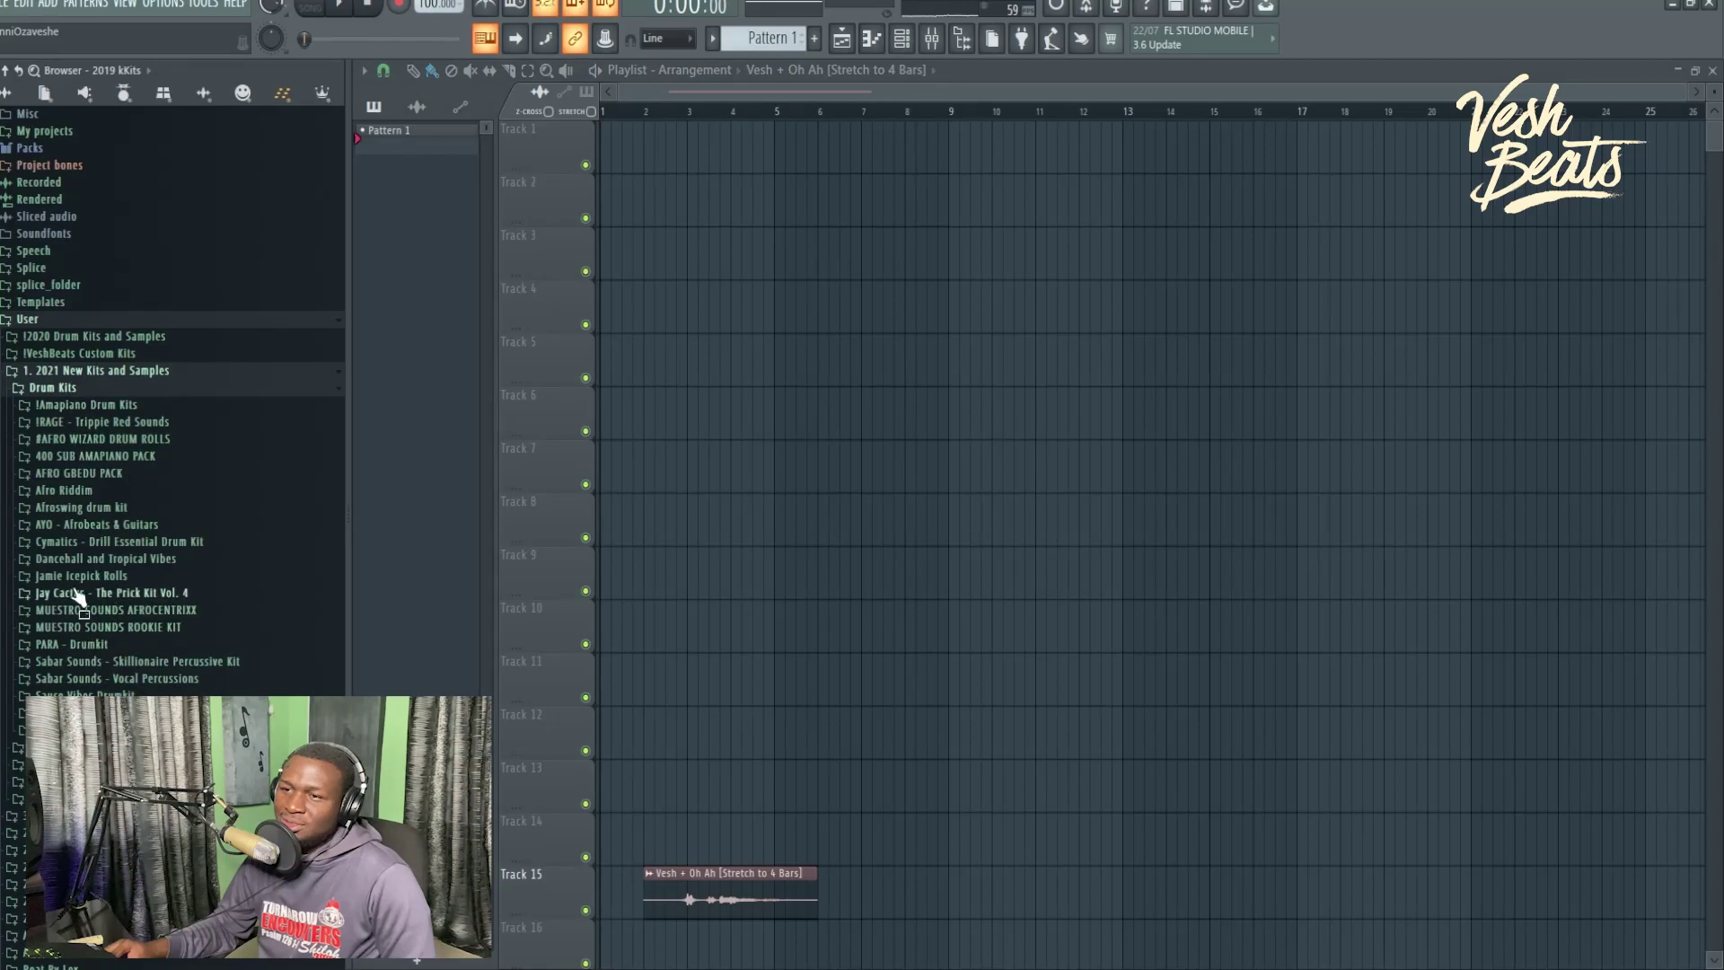
# Expand the Afro Riddim kit's Construction Kits, DRUM LOOPS and Melody loop folders in the browser.
pyautogui.click(90, 490)
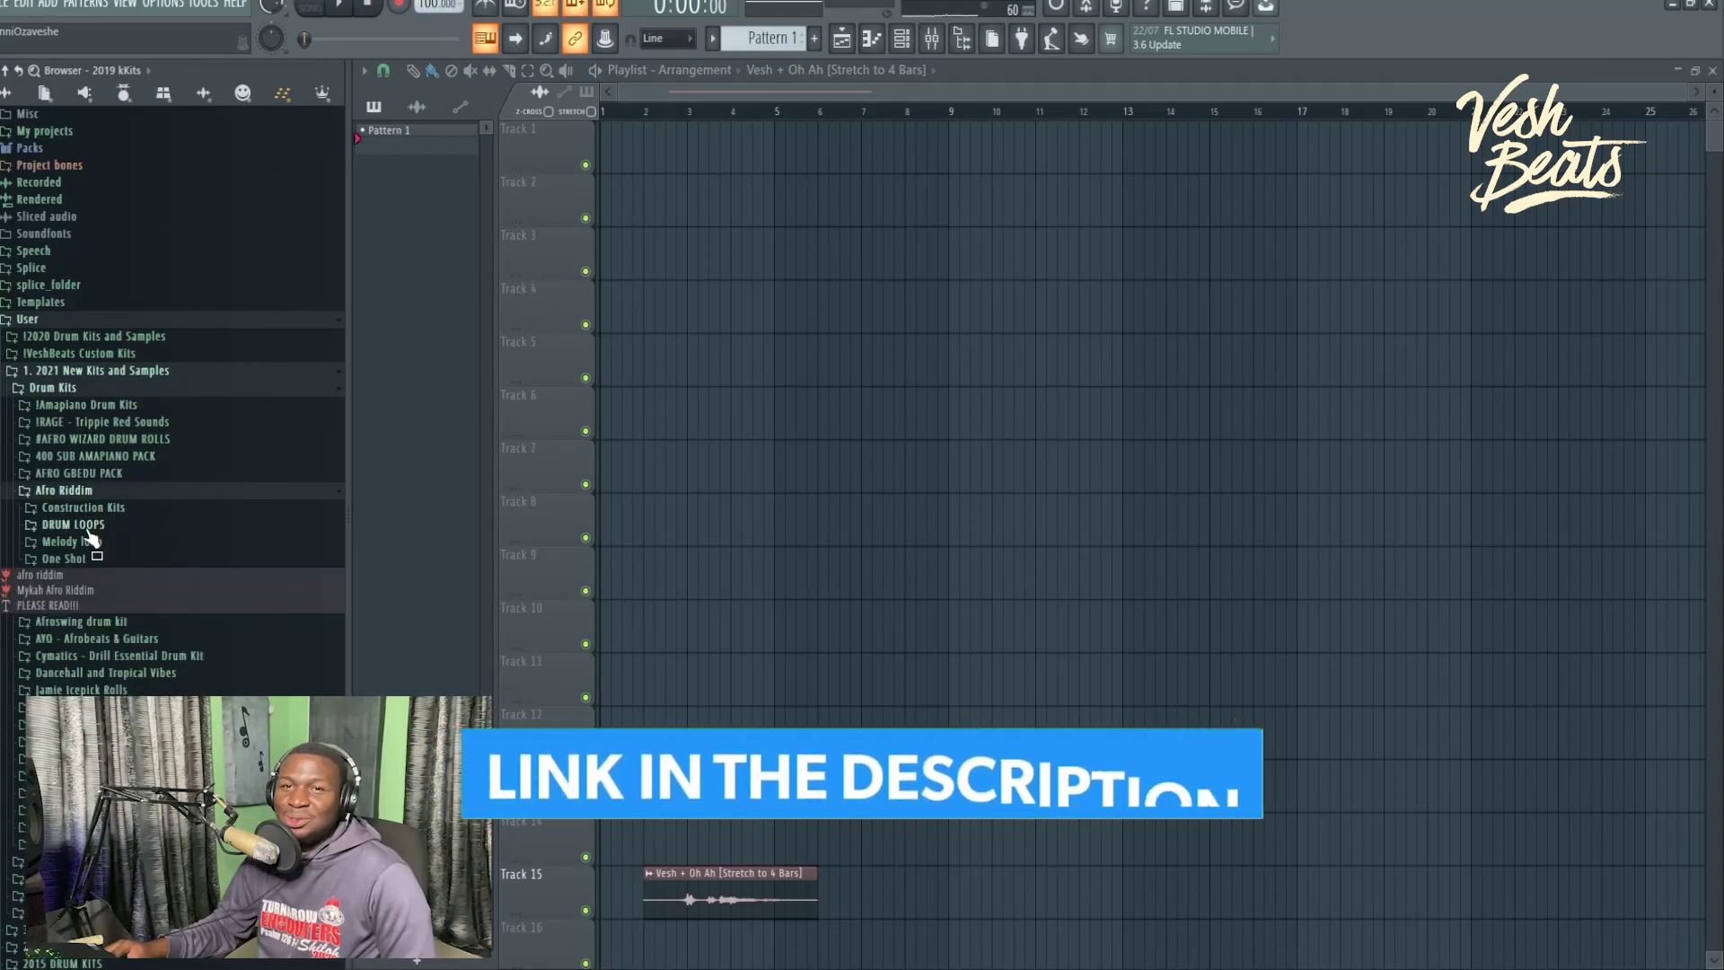
pyautogui.click(99, 508)
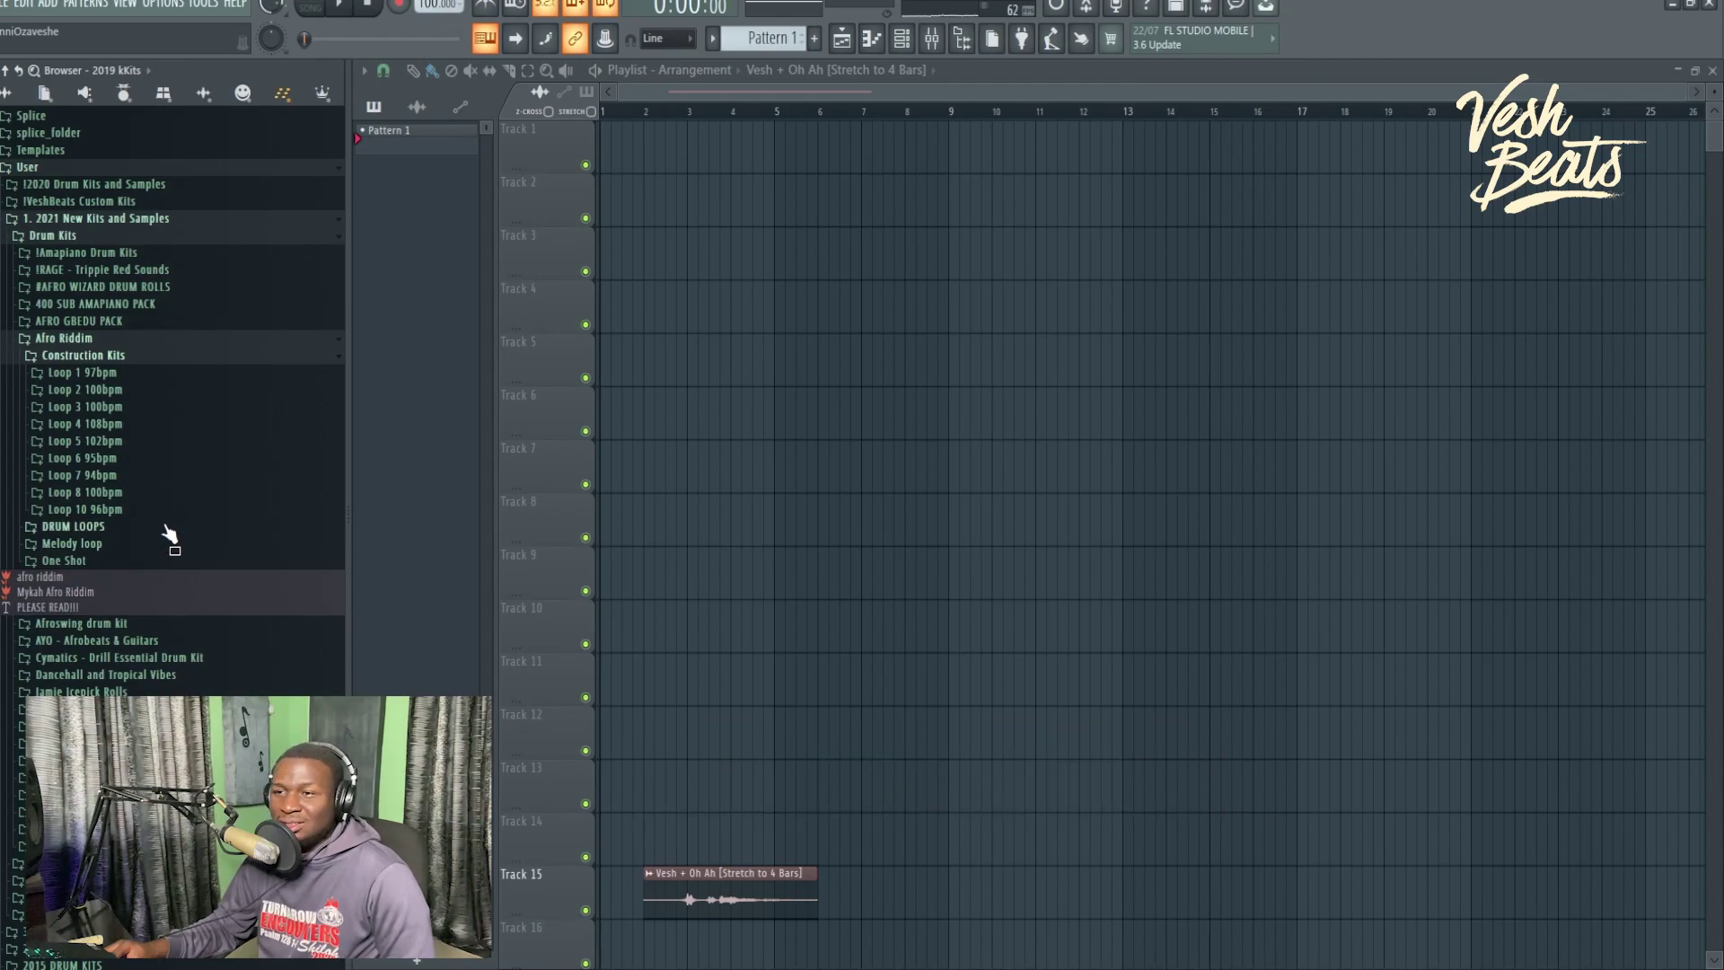
pyautogui.click(106, 528)
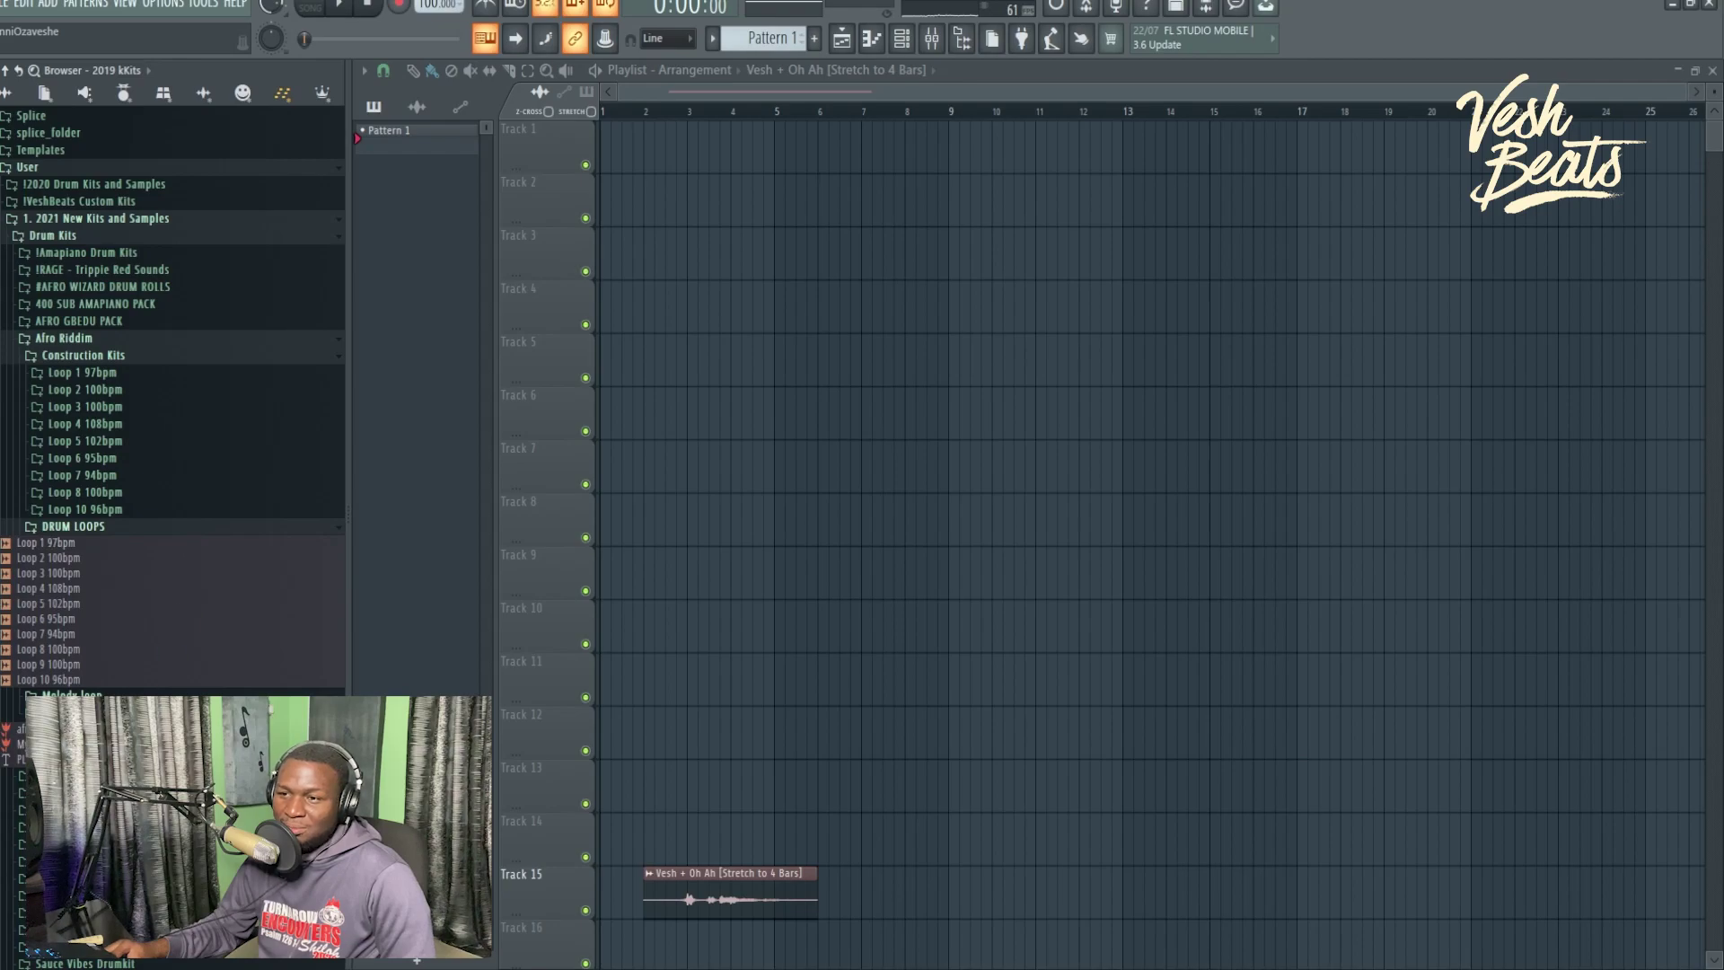
pyautogui.click(72, 695)
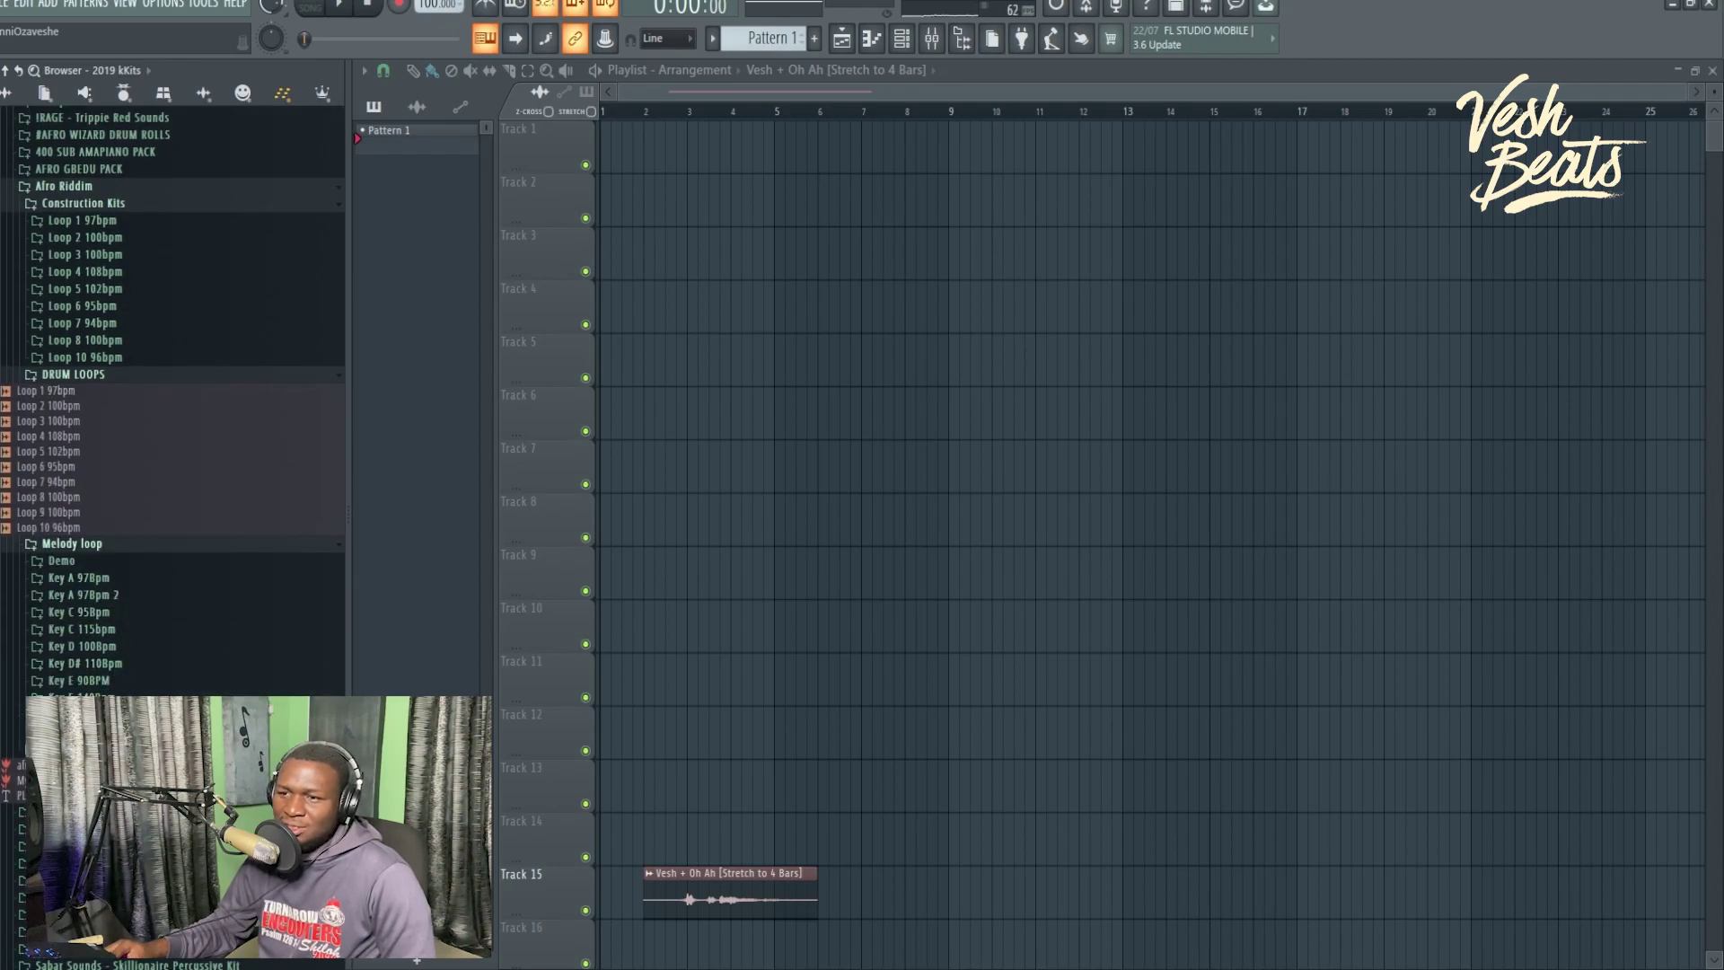
pyautogui.click(72, 748)
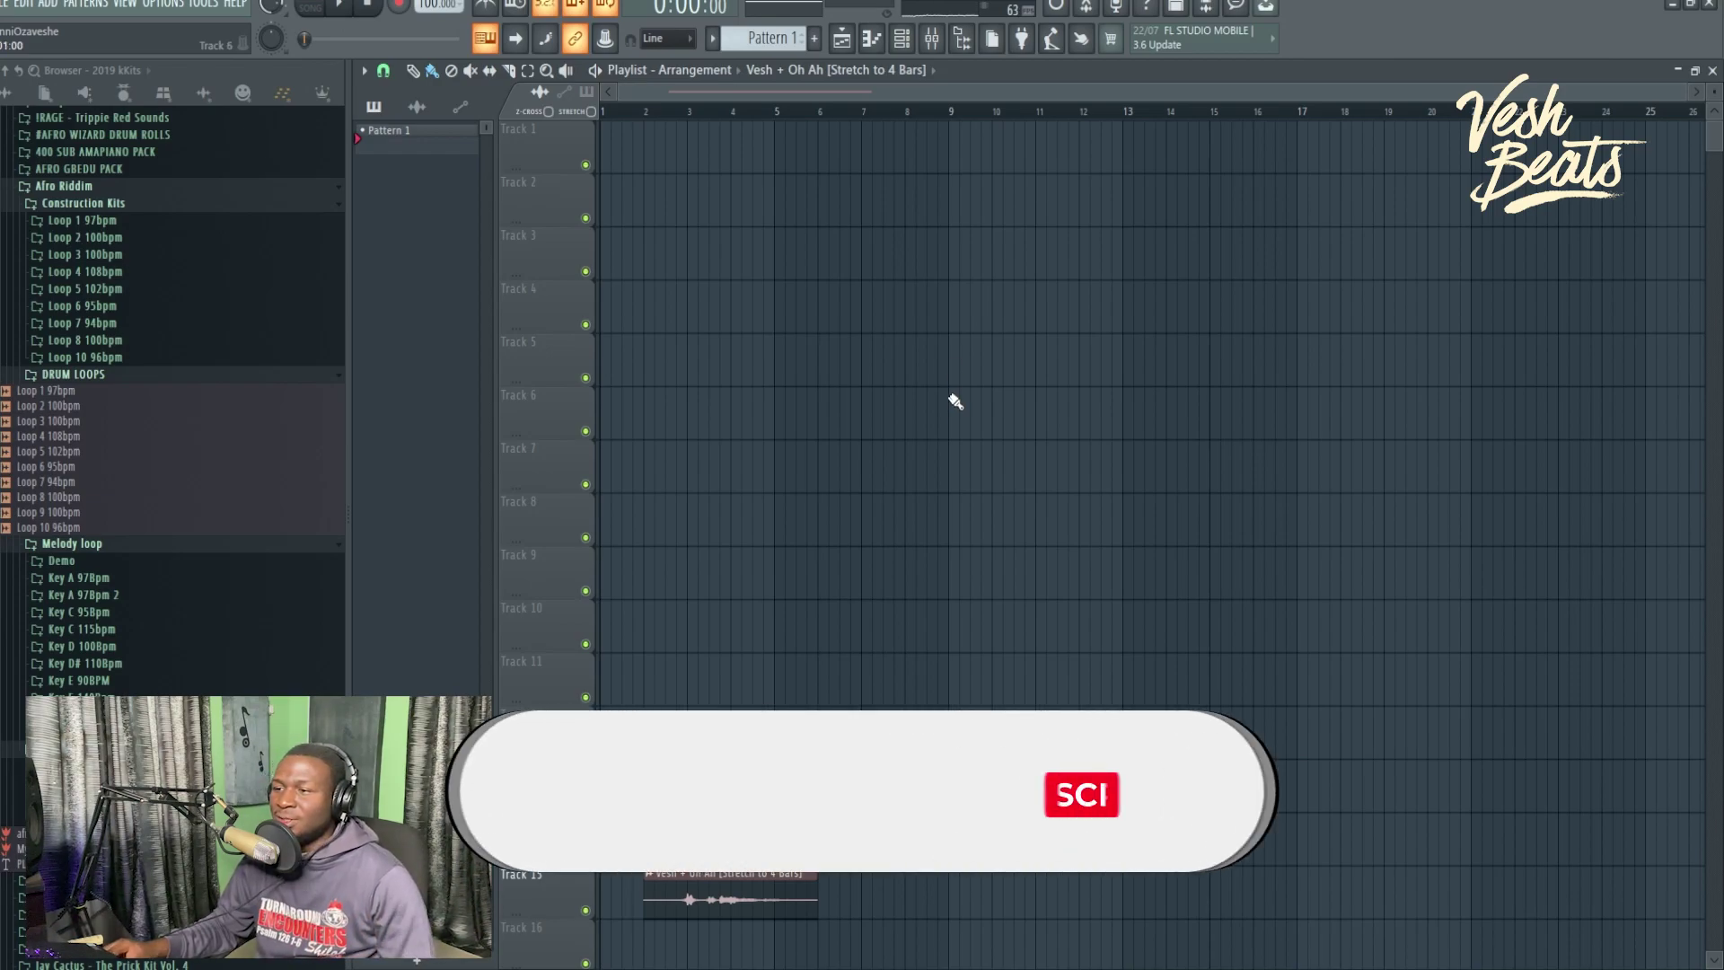
# Delete the vocal clip from Track 15 and set the project tempo to 104 BPM, restretching all channels.
pyautogui.rightClick(708, 912)
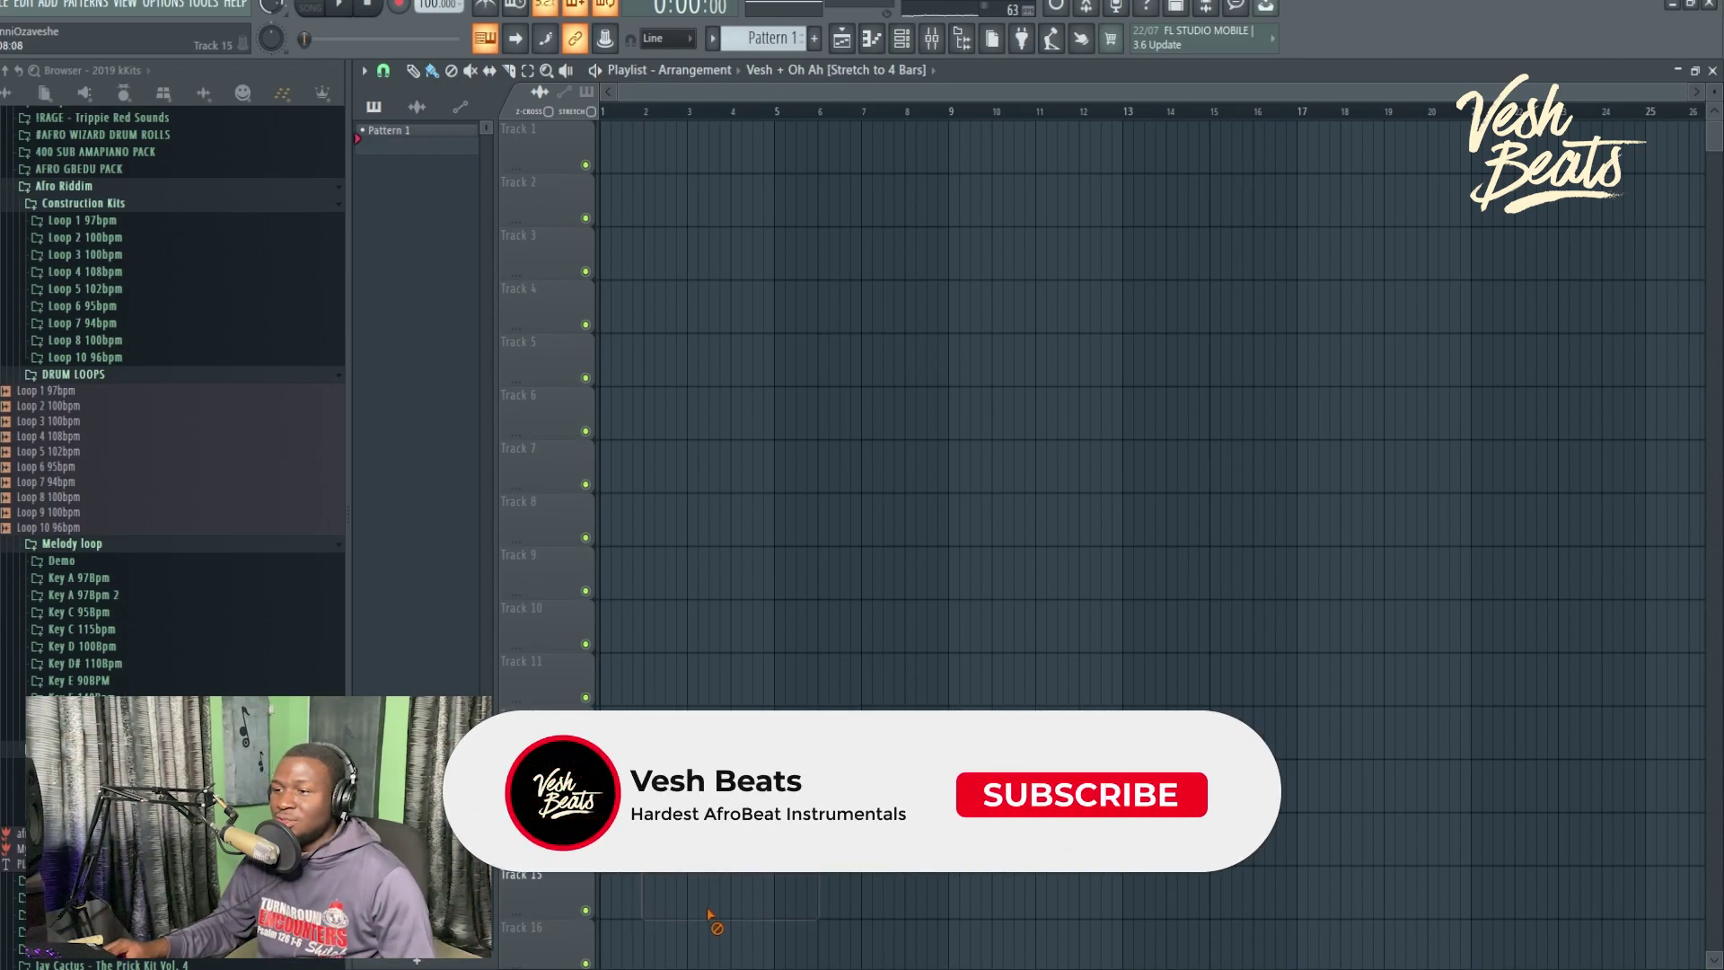
pyautogui.click(901, 39)
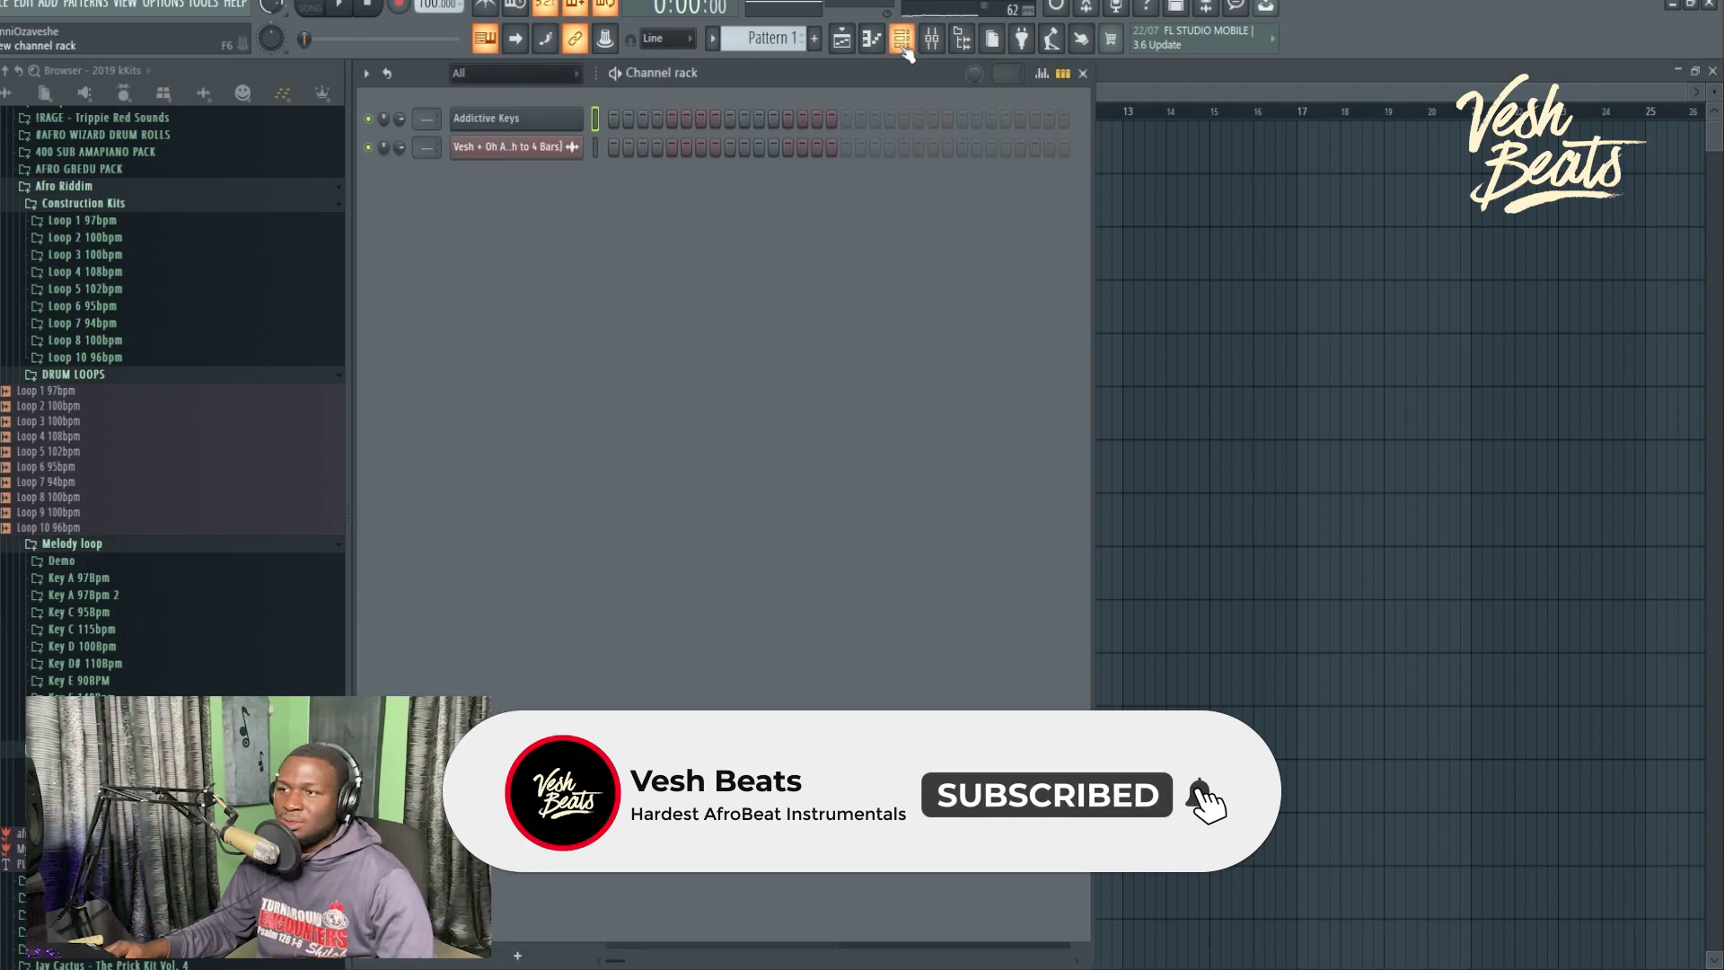
pyautogui.rightClick(1174, 250)
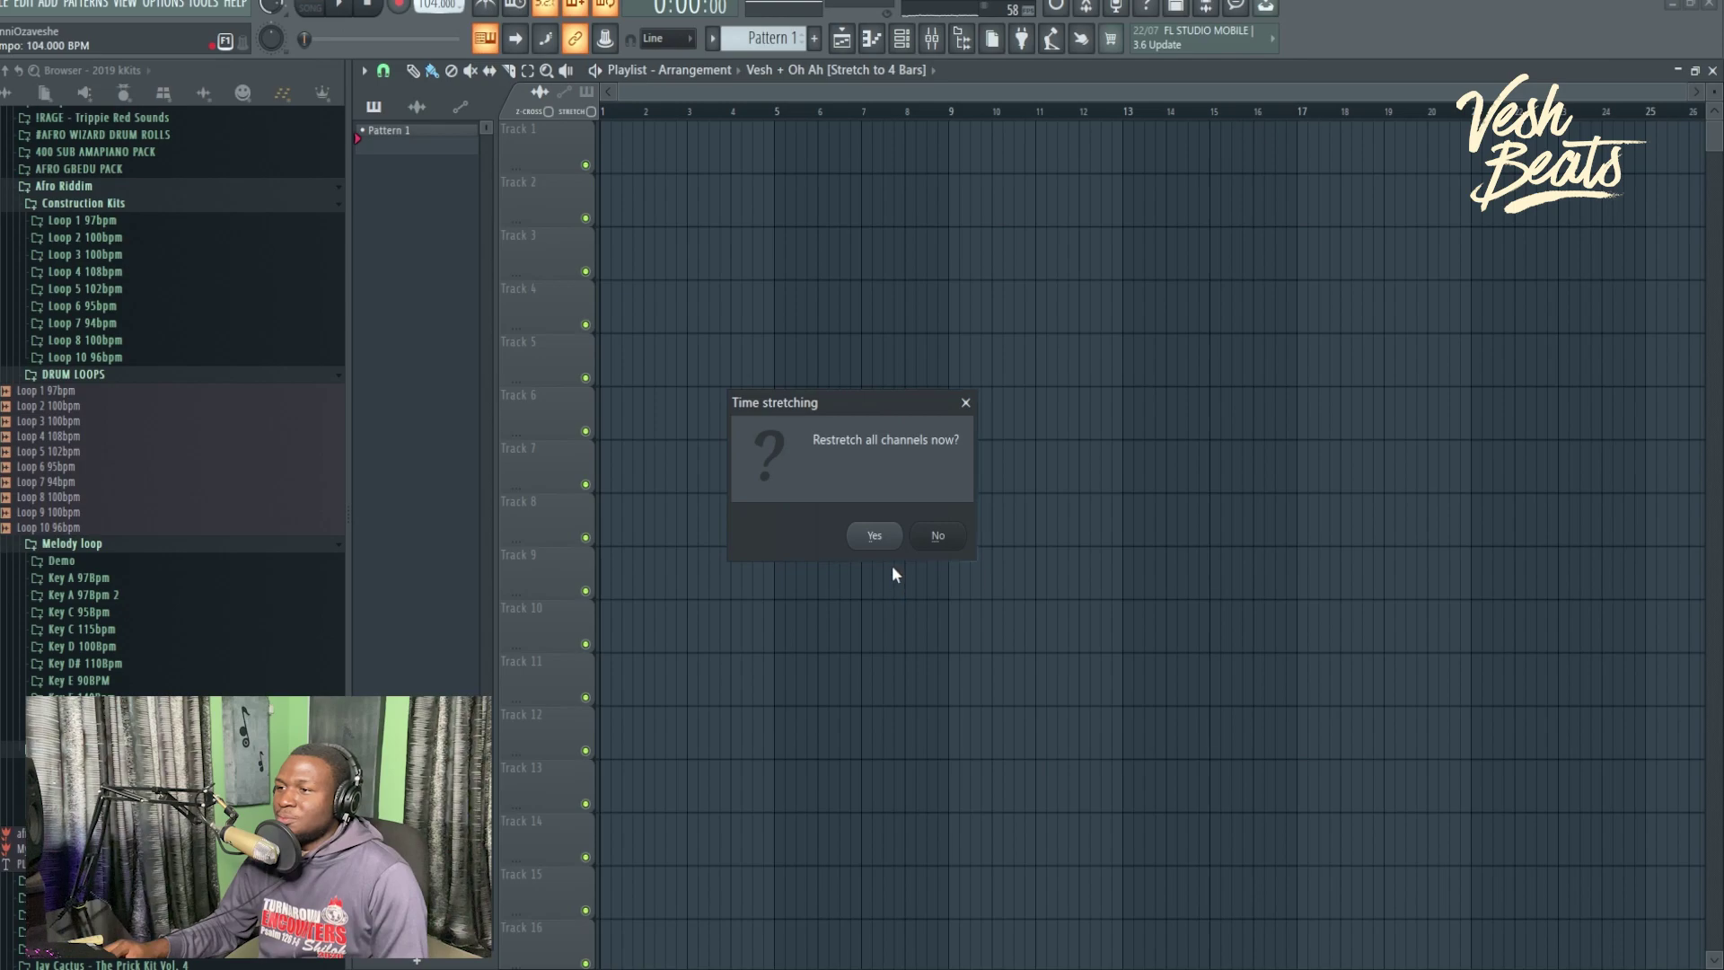
pyautogui.click(887, 536)
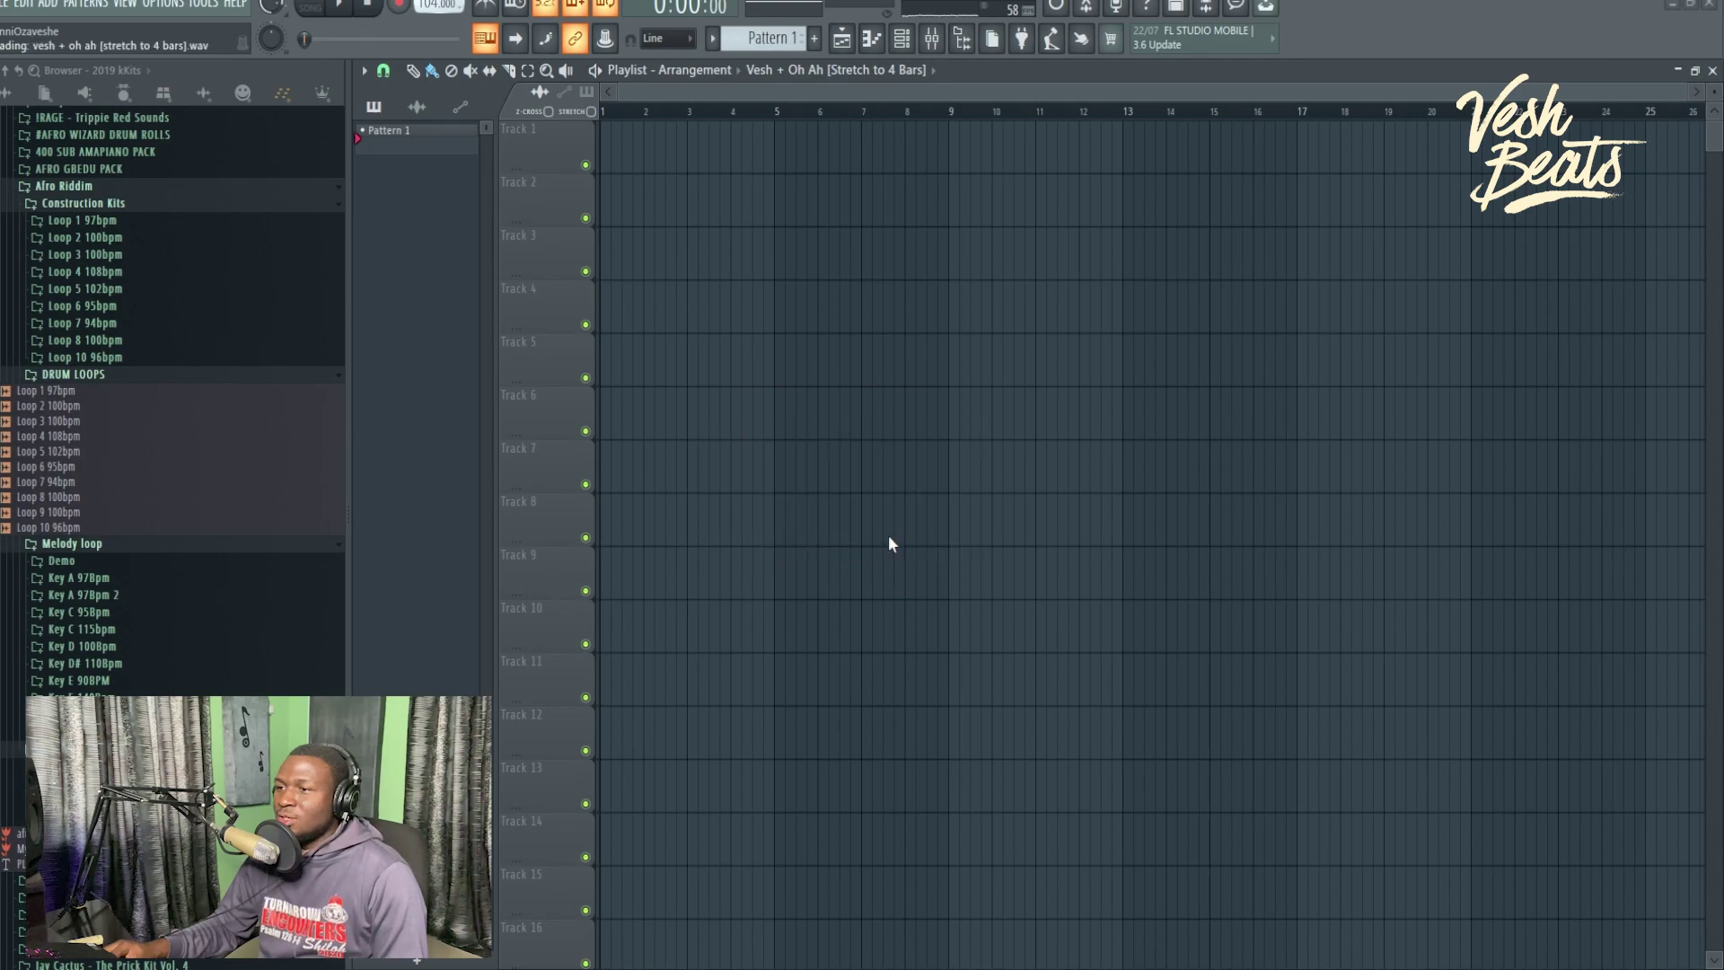
# Load the Perc 2 sample from the Loop 8 100bpm construction kit into the audio editor.
pyautogui.click(102, 343)
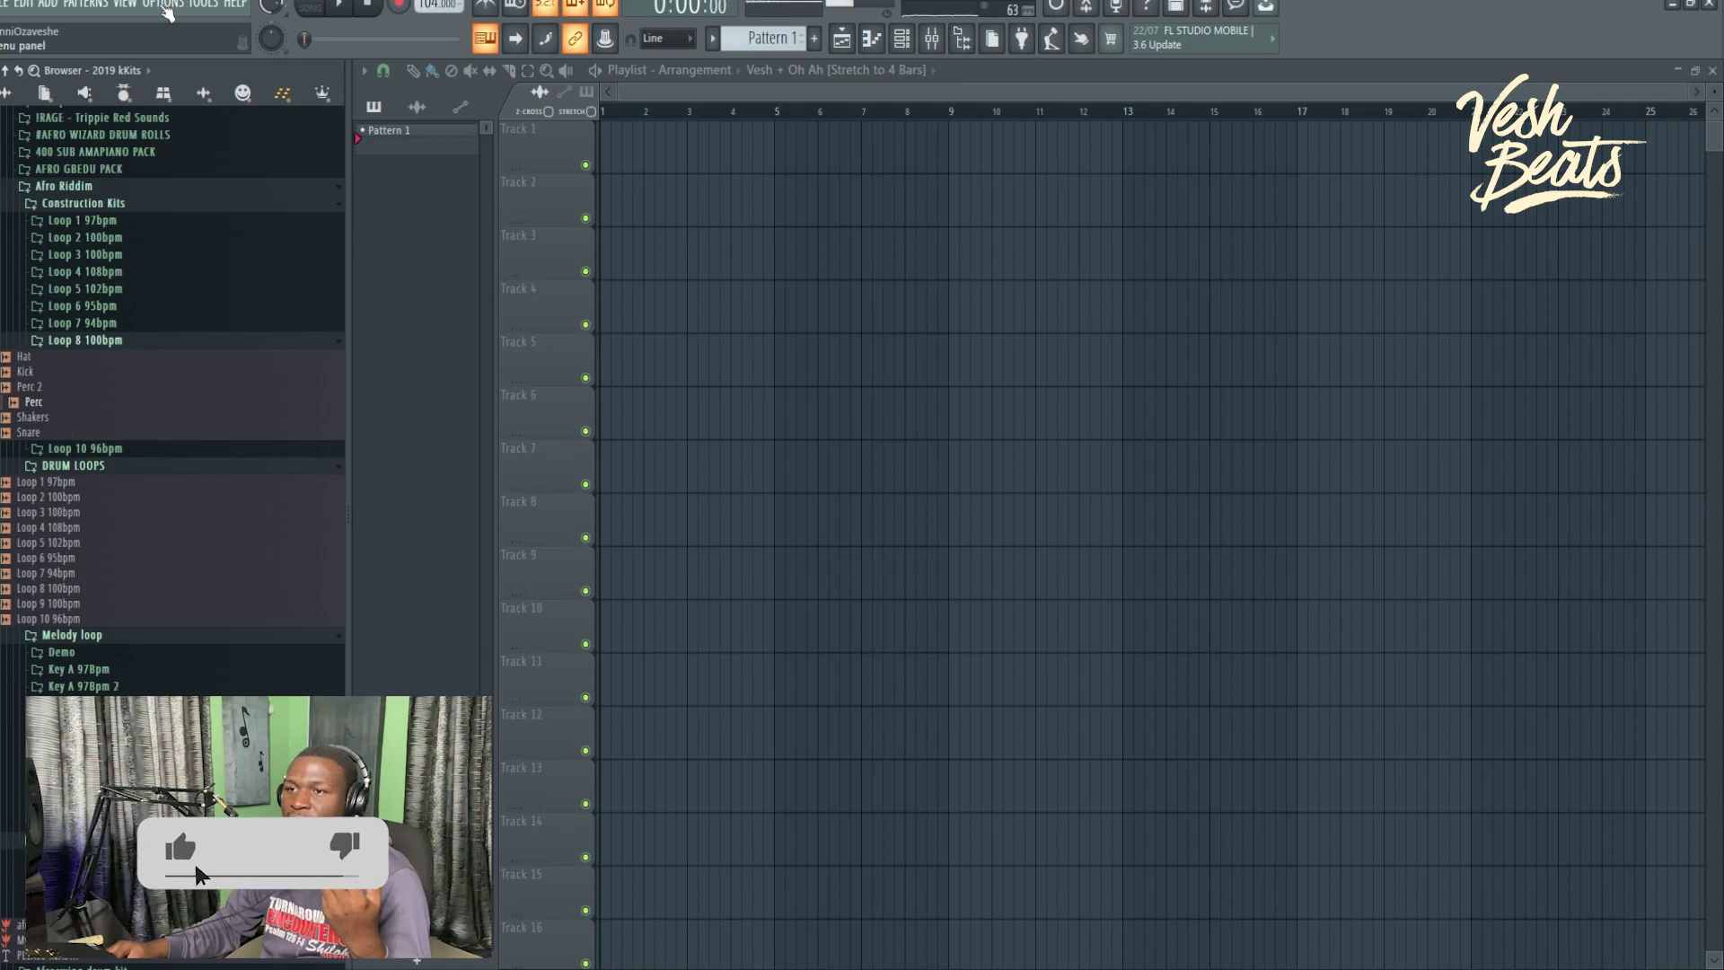
pyautogui.rightClick(36, 386)
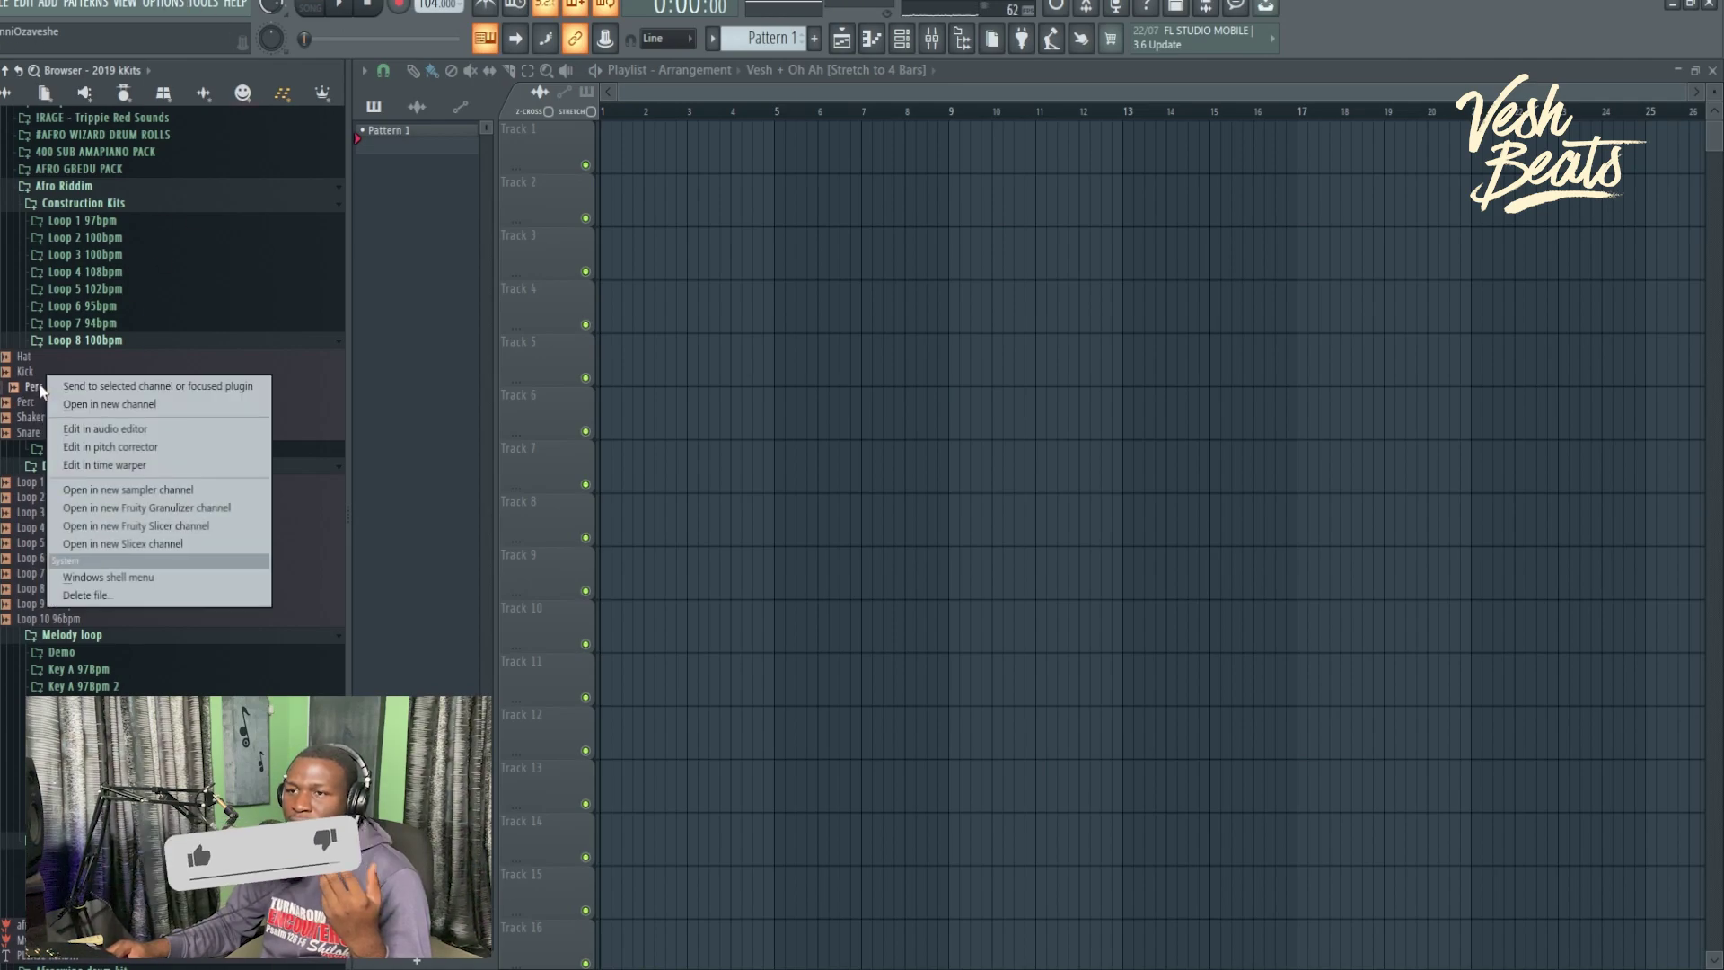
pyautogui.click(107, 429)
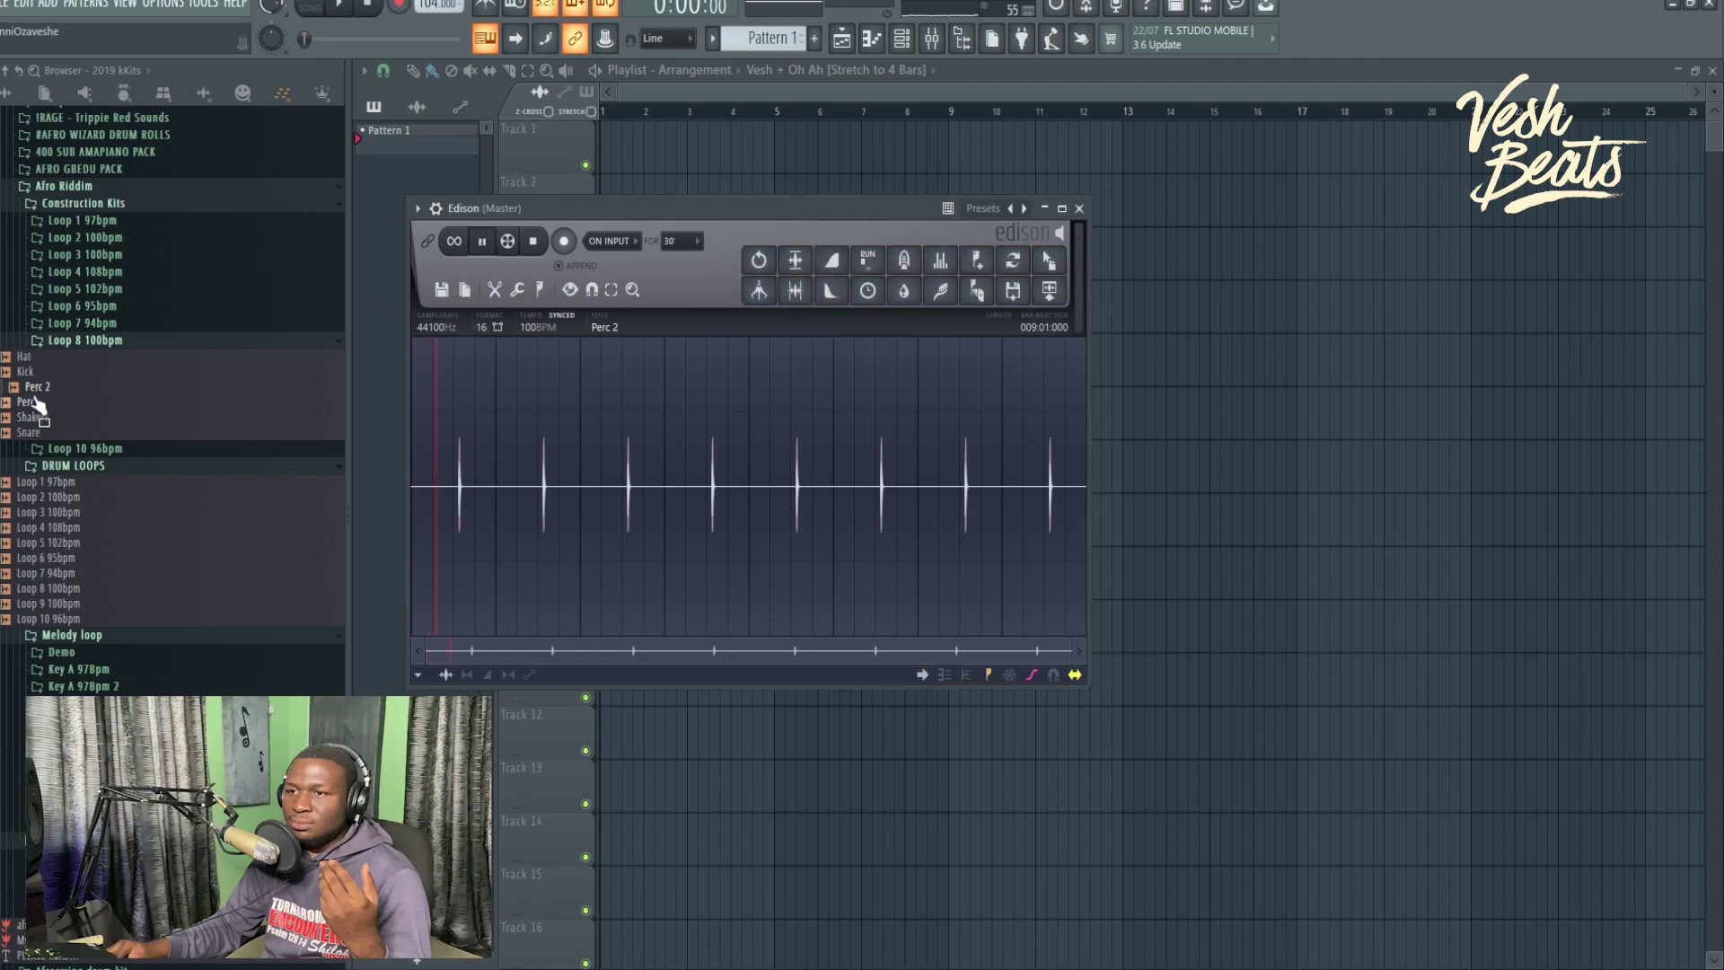
# Audition the drum loops Loop 8 100bpm, Loop 7 94bpm, Loop 6 95bpm and Loop 5 102bpm one after another in Edison.
pyautogui.click(63, 340)
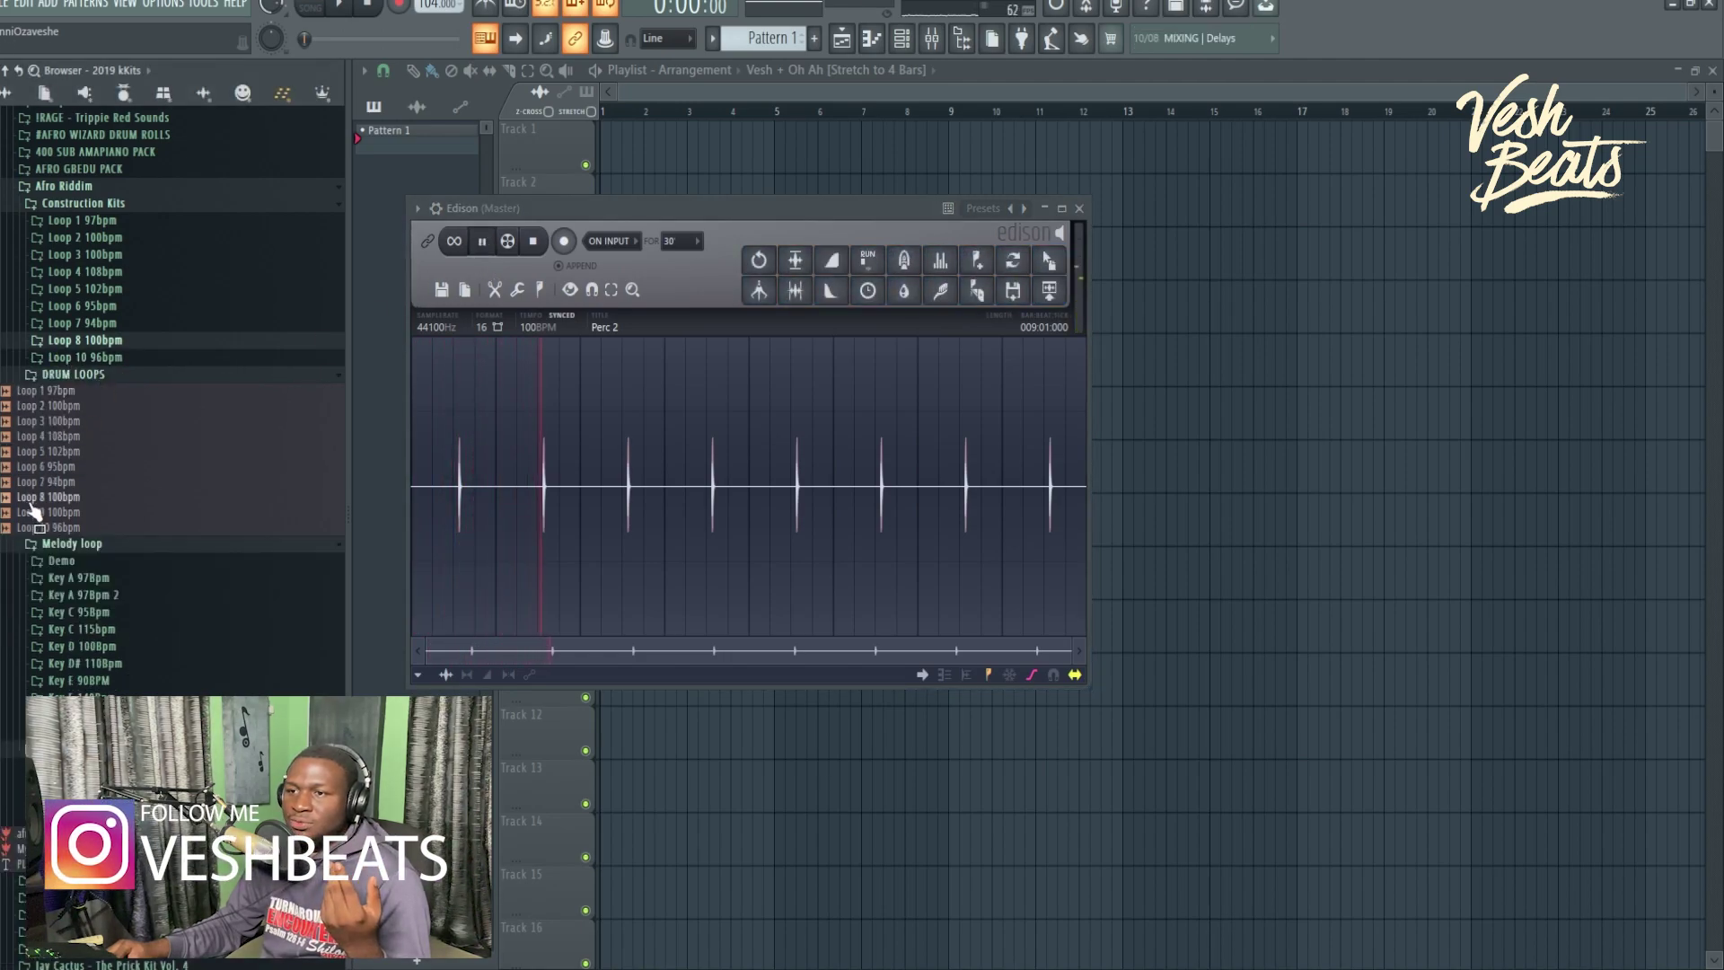
pyautogui.moveTo(50, 496); pyautogui.dragTo(539, 476)
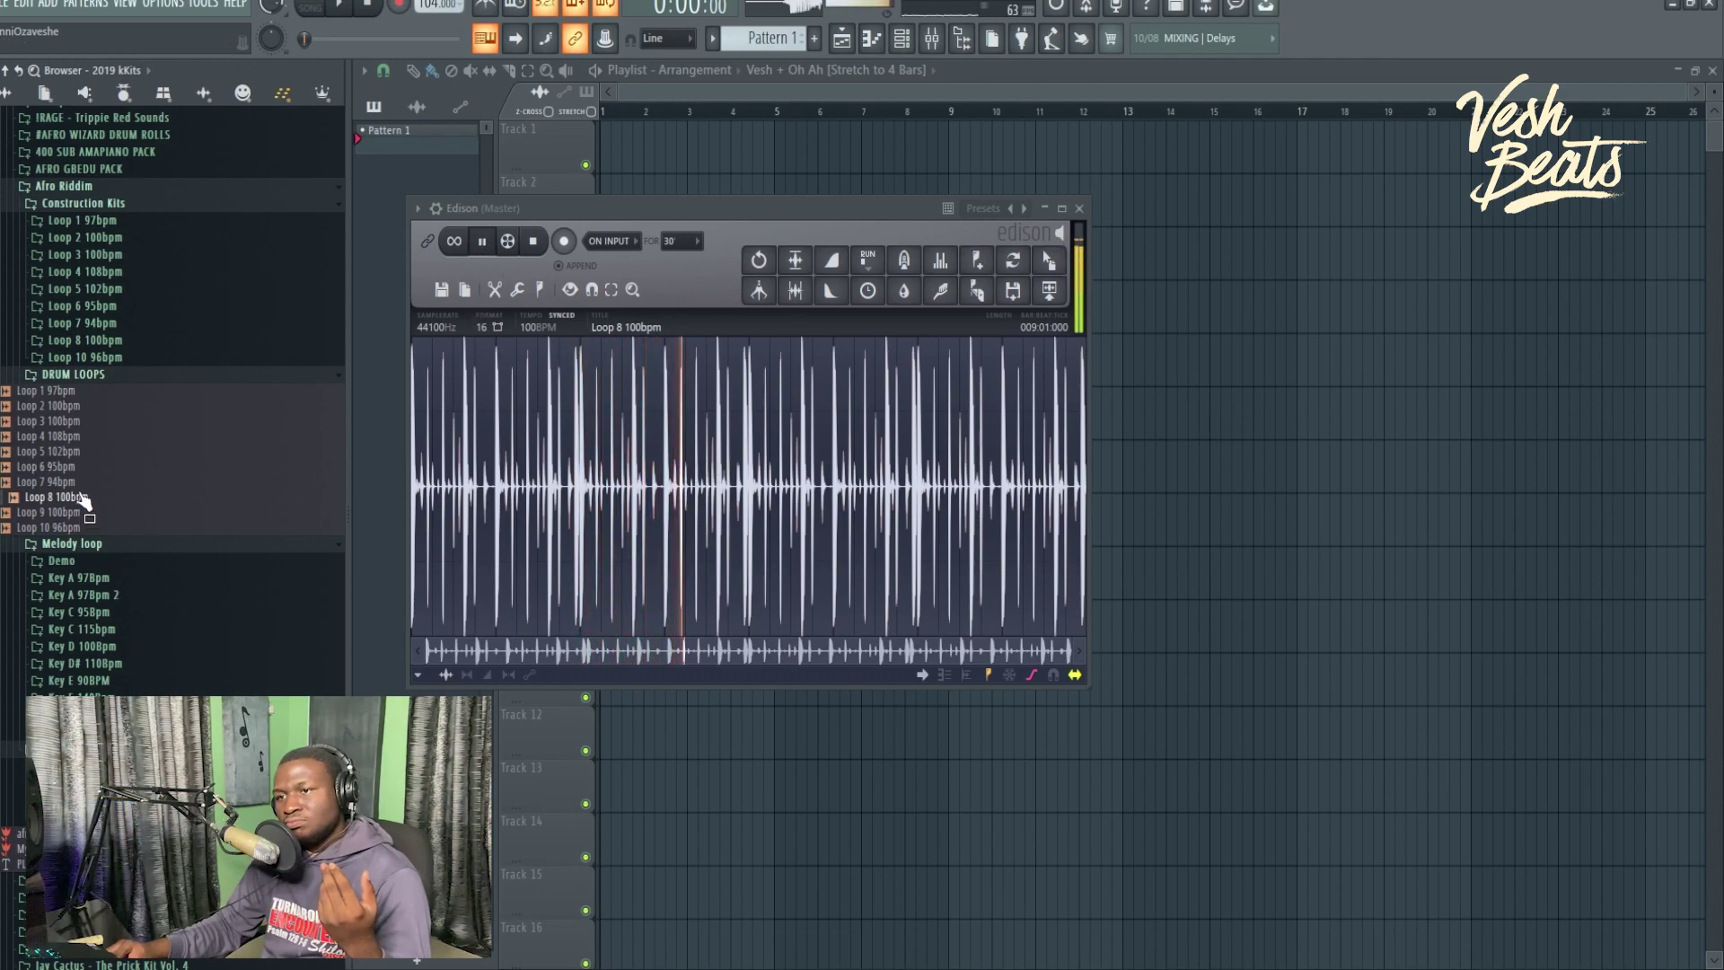
pyautogui.moveTo(81, 482); pyautogui.dragTo(503, 488)
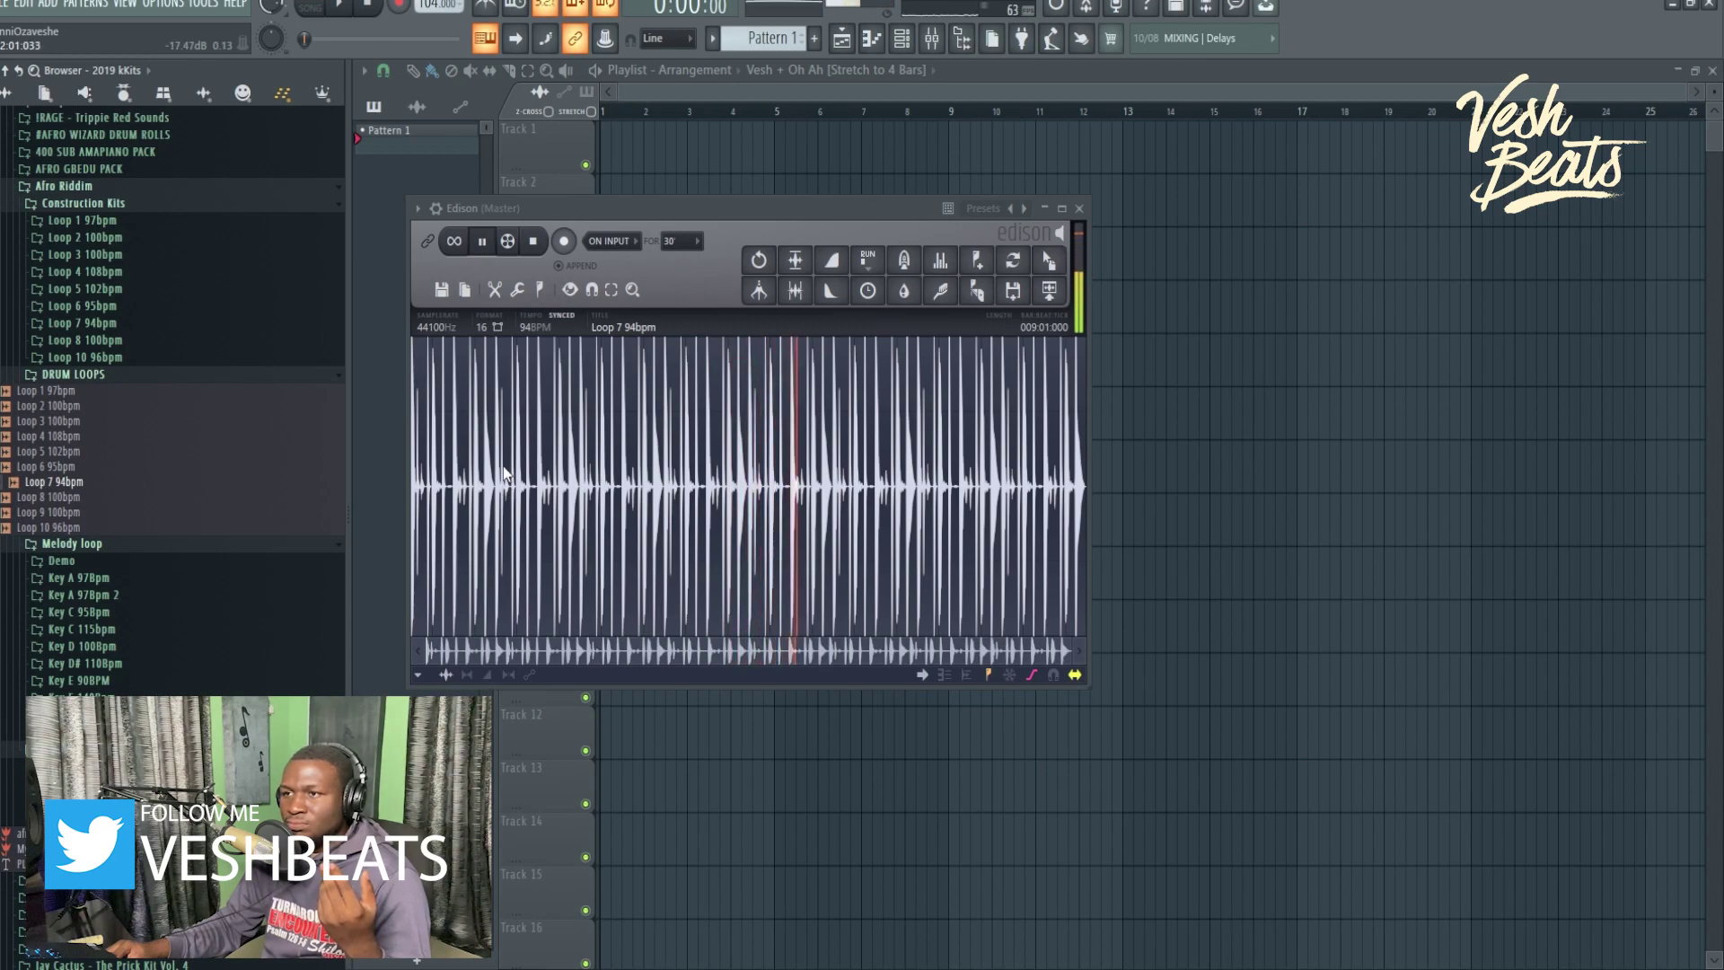
pyautogui.moveTo(54, 466); pyautogui.dragTo(570, 485)
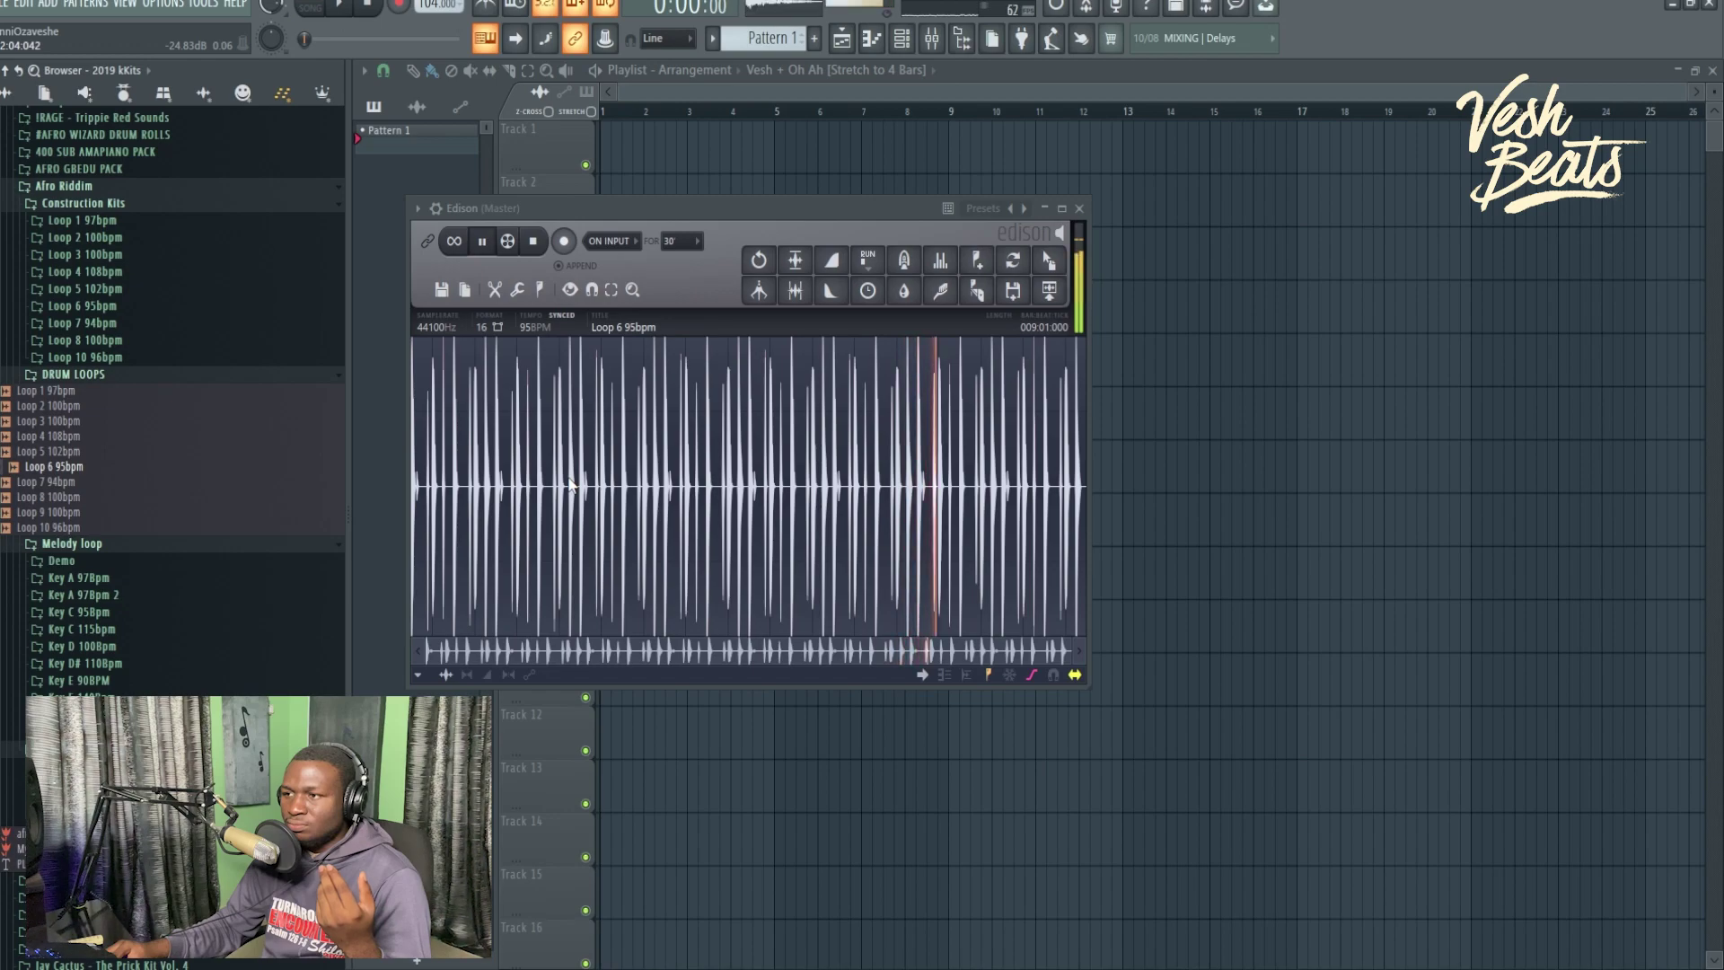
pyautogui.moveTo(72, 451); pyautogui.dragTo(628, 467)
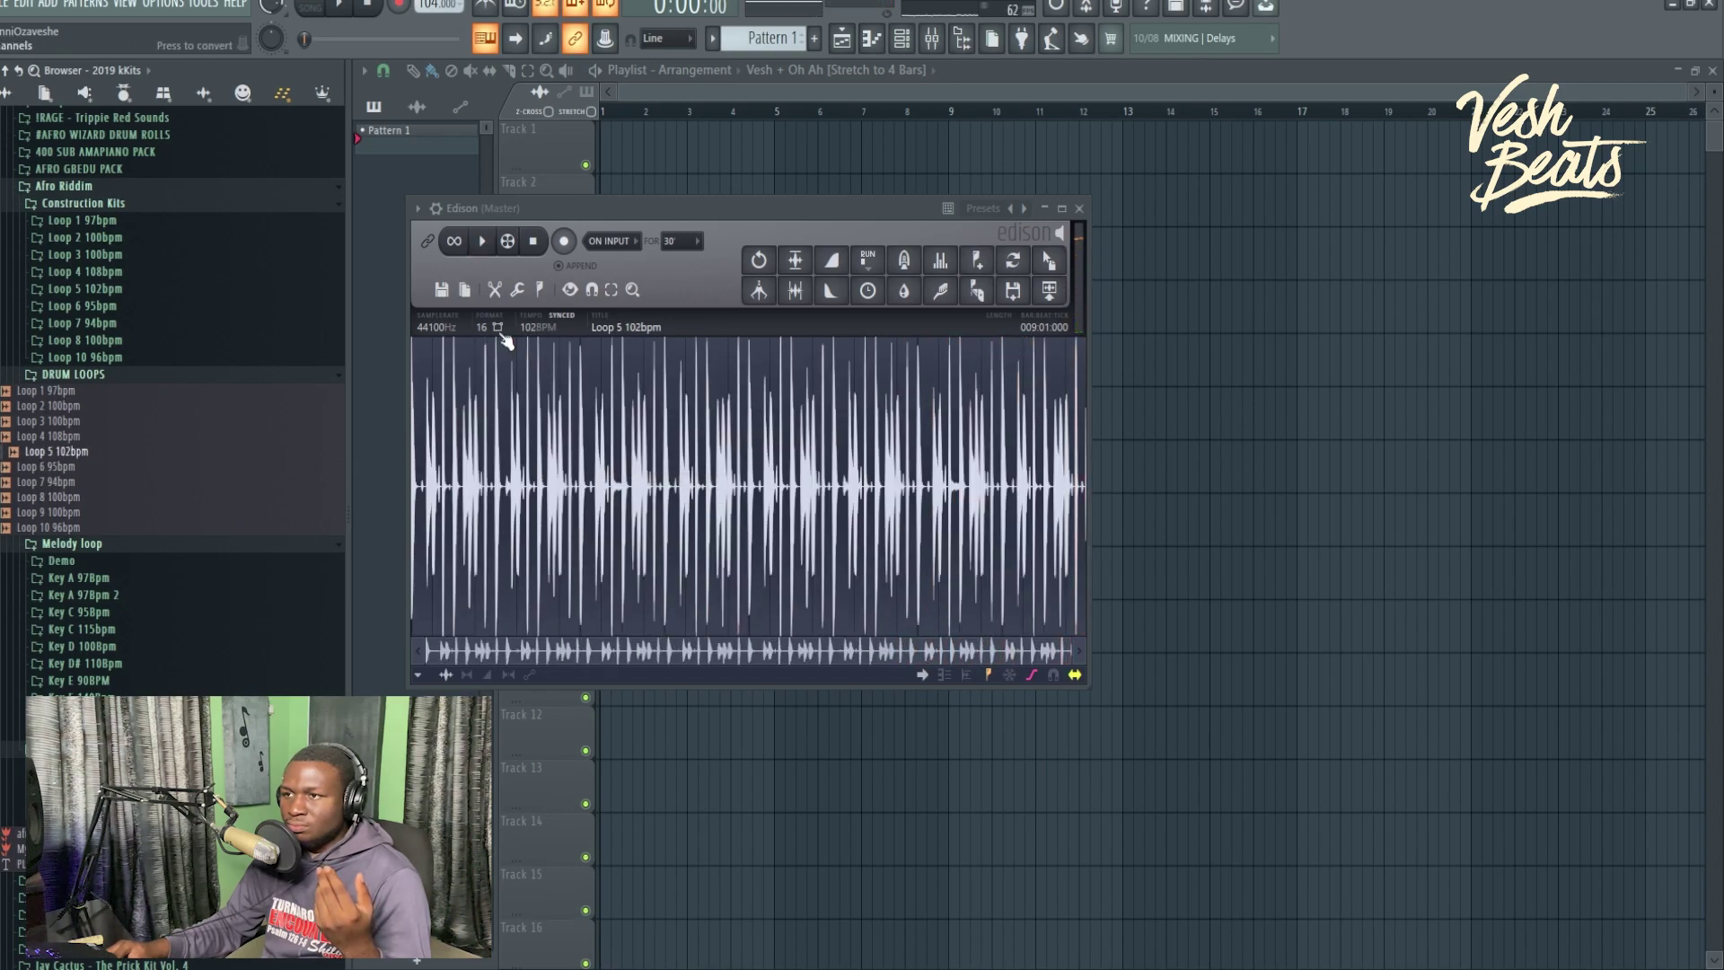
pyautogui.press('space')
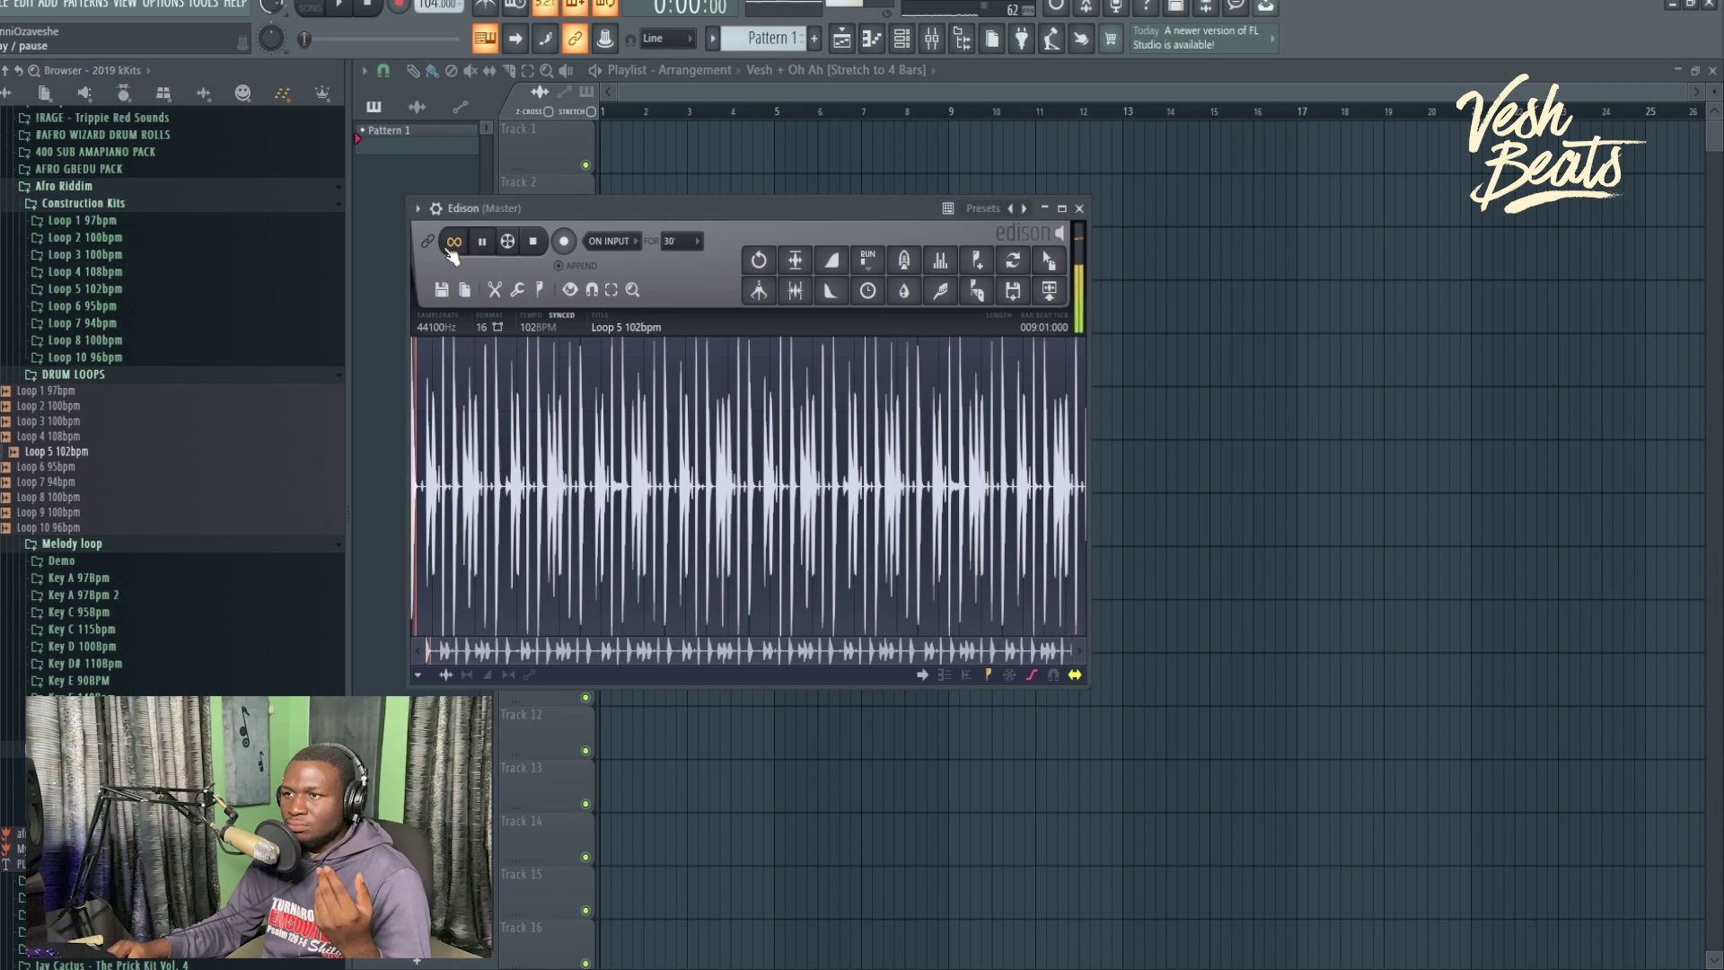
pyautogui.click(537, 254)
# Place the Conga and Percs 2 samples from the Loop 5 102bpm construction kit on Tracks 1 and 2.
pyautogui.moveTo(116, 290); pyautogui.dragTo(126, 301)
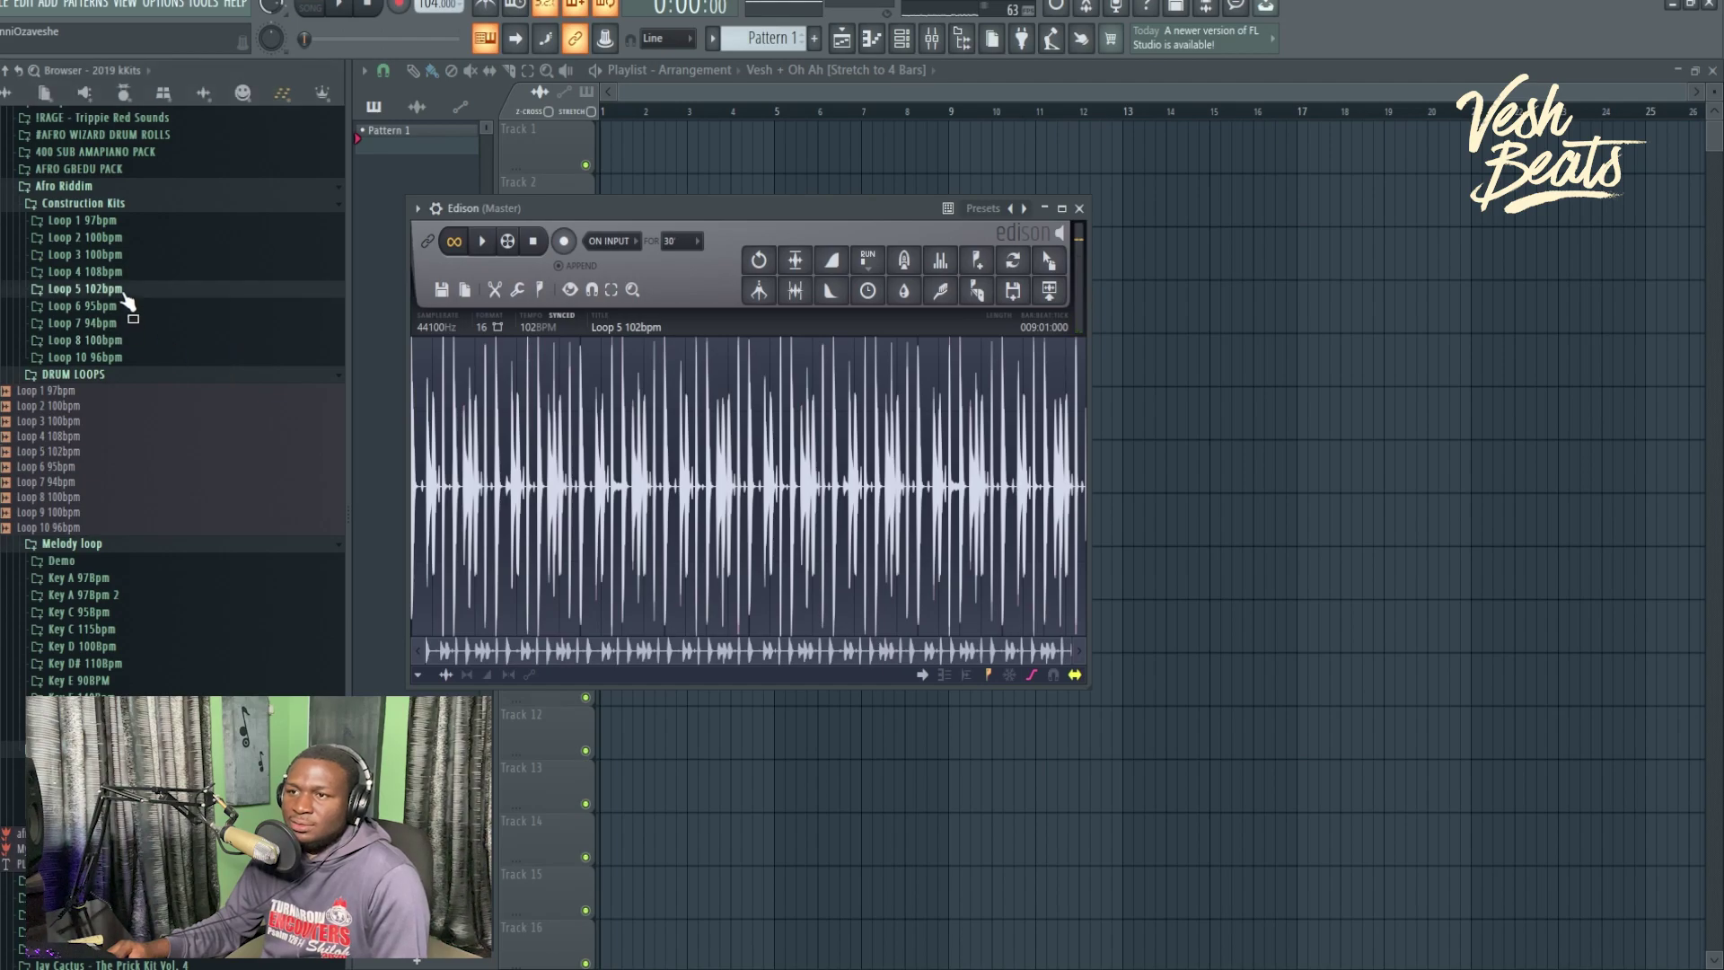
pyautogui.click(123, 293)
pyautogui.click(1079, 208)
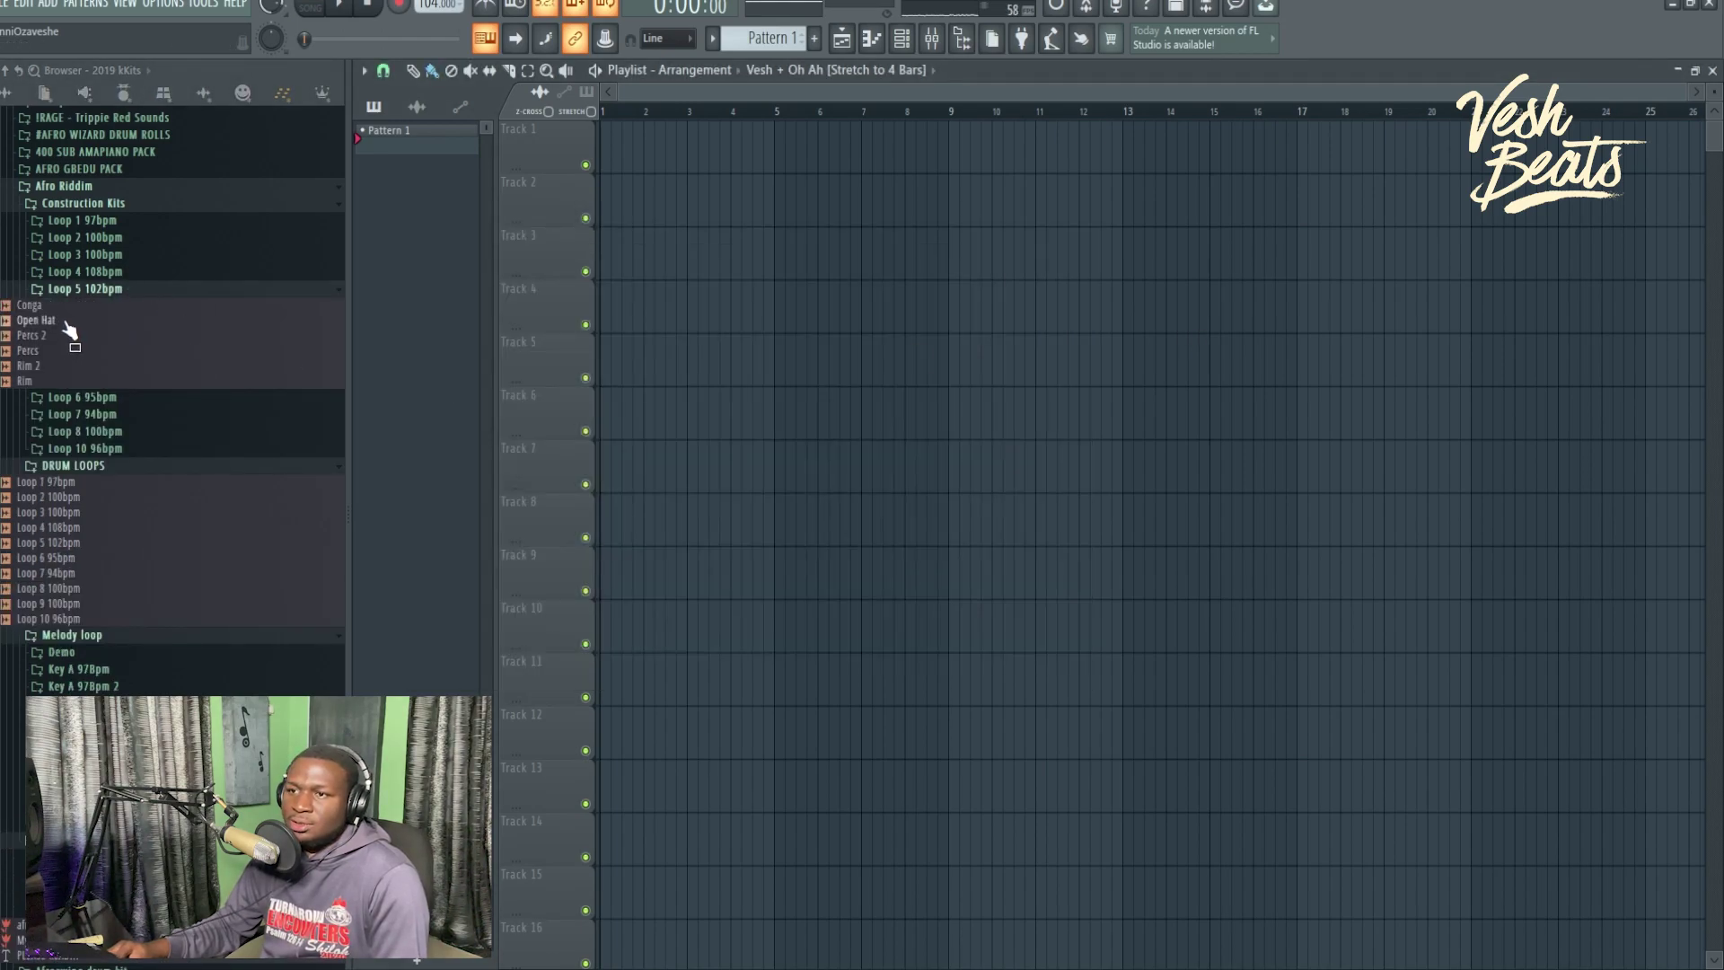
pyautogui.moveTo(76, 318); pyautogui.dragTo(589, 231)
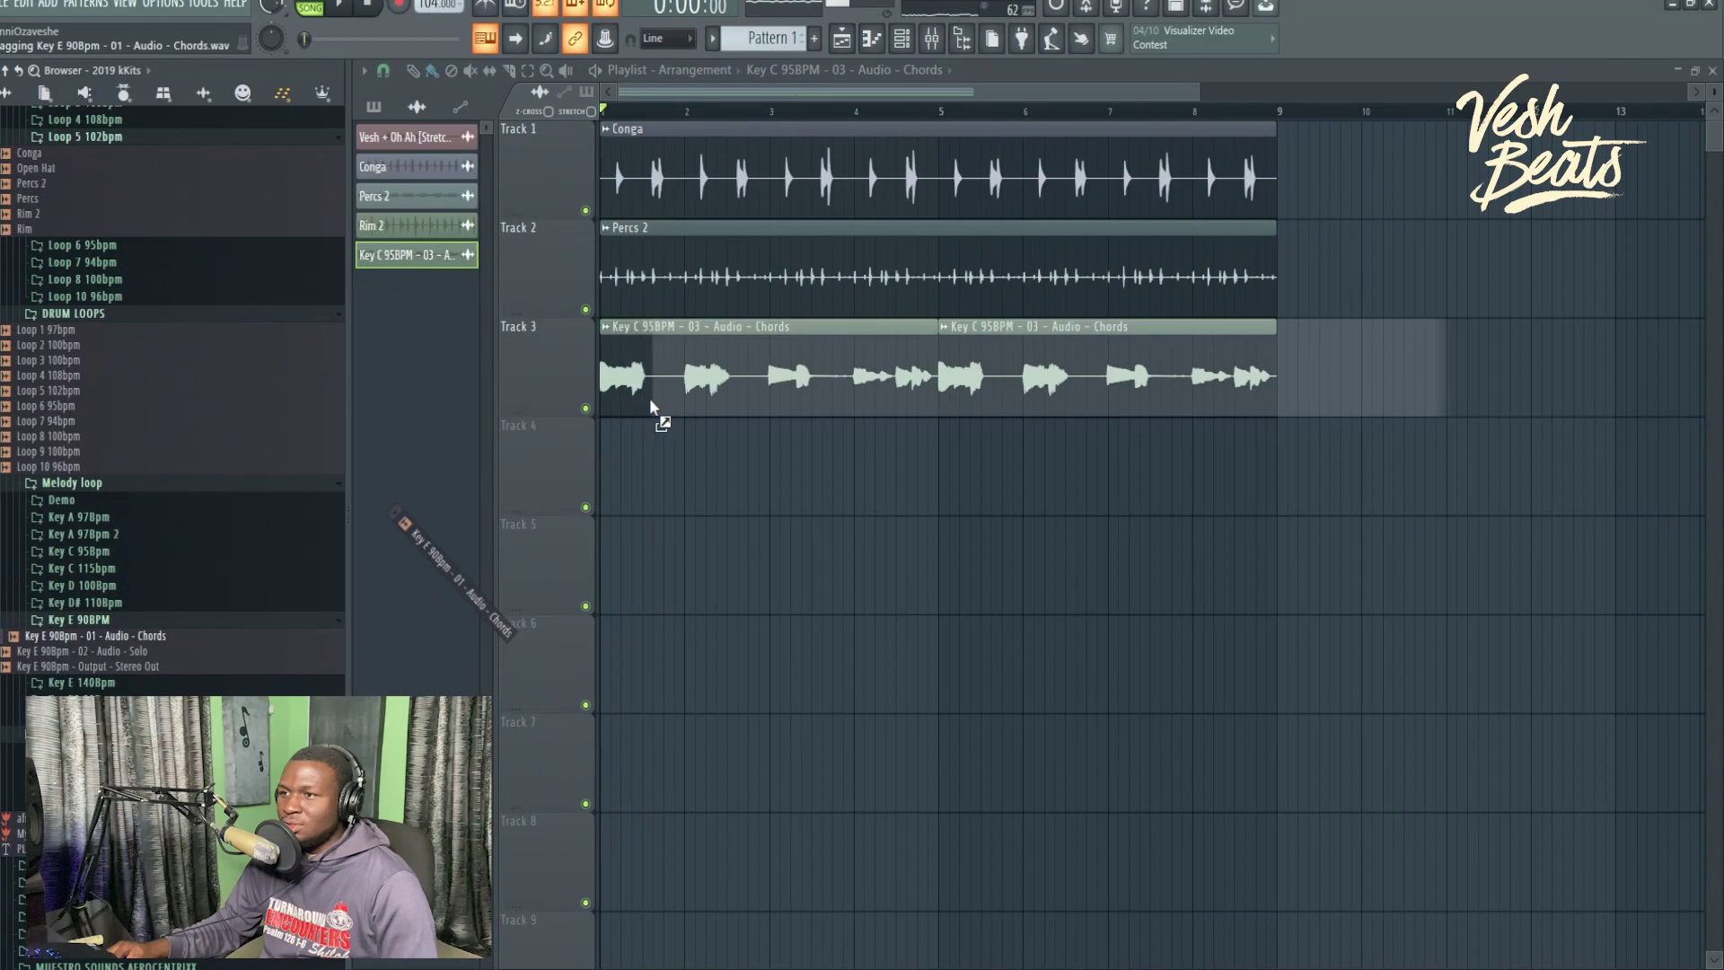
# Place a single Key E 90Bpm Chords loop on Track 3 and fit its length to 8 bars.
pyautogui.moveTo(658, 411); pyautogui.dragTo(655, 399)
pyautogui.rightClick(1437, 388)
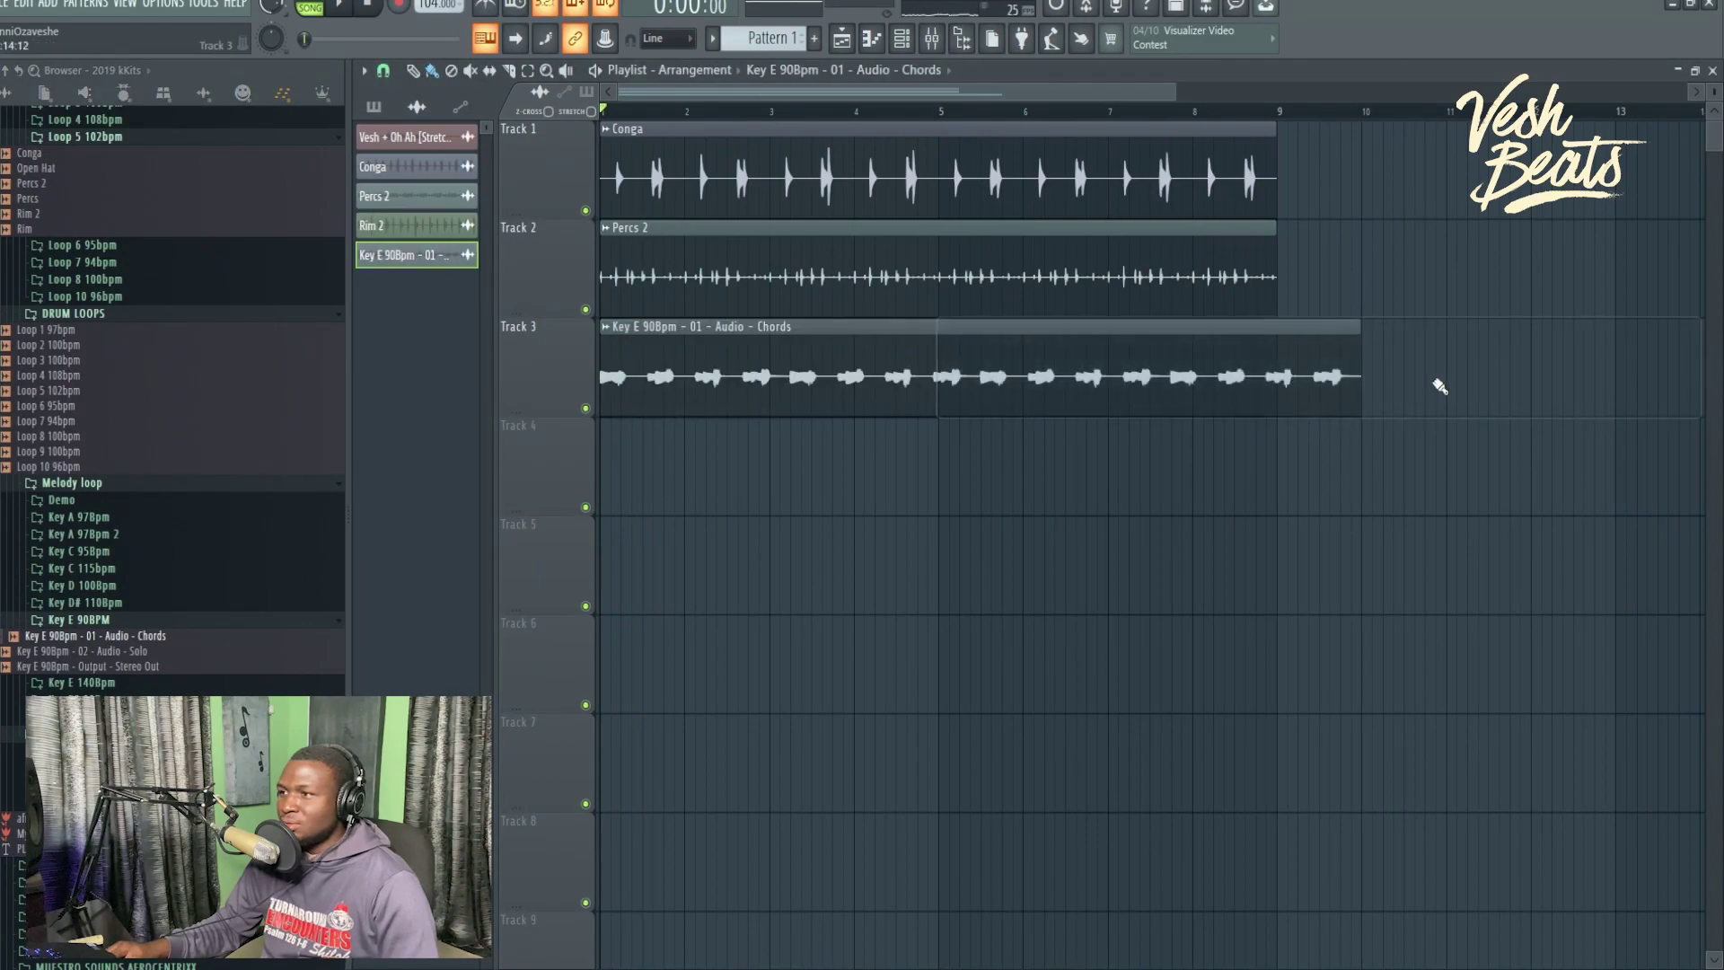
pyautogui.moveTo(1356, 368); pyautogui.dragTo(1284, 375)
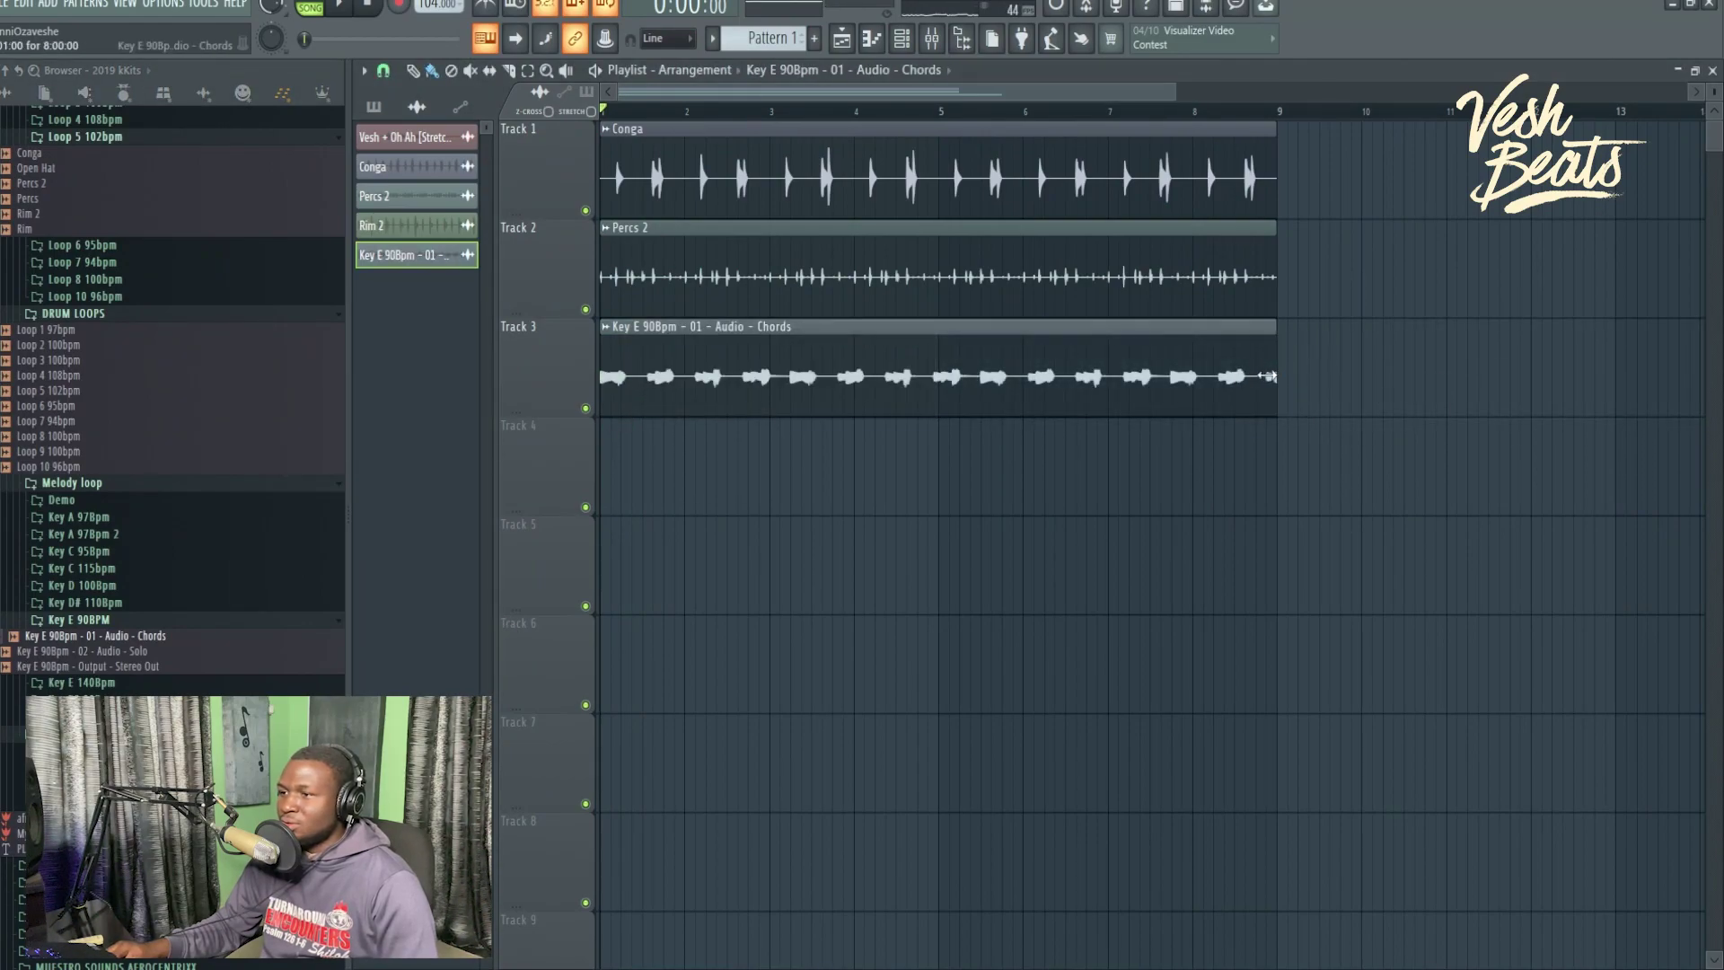
pyautogui.hotkey('ctrl', 'z')
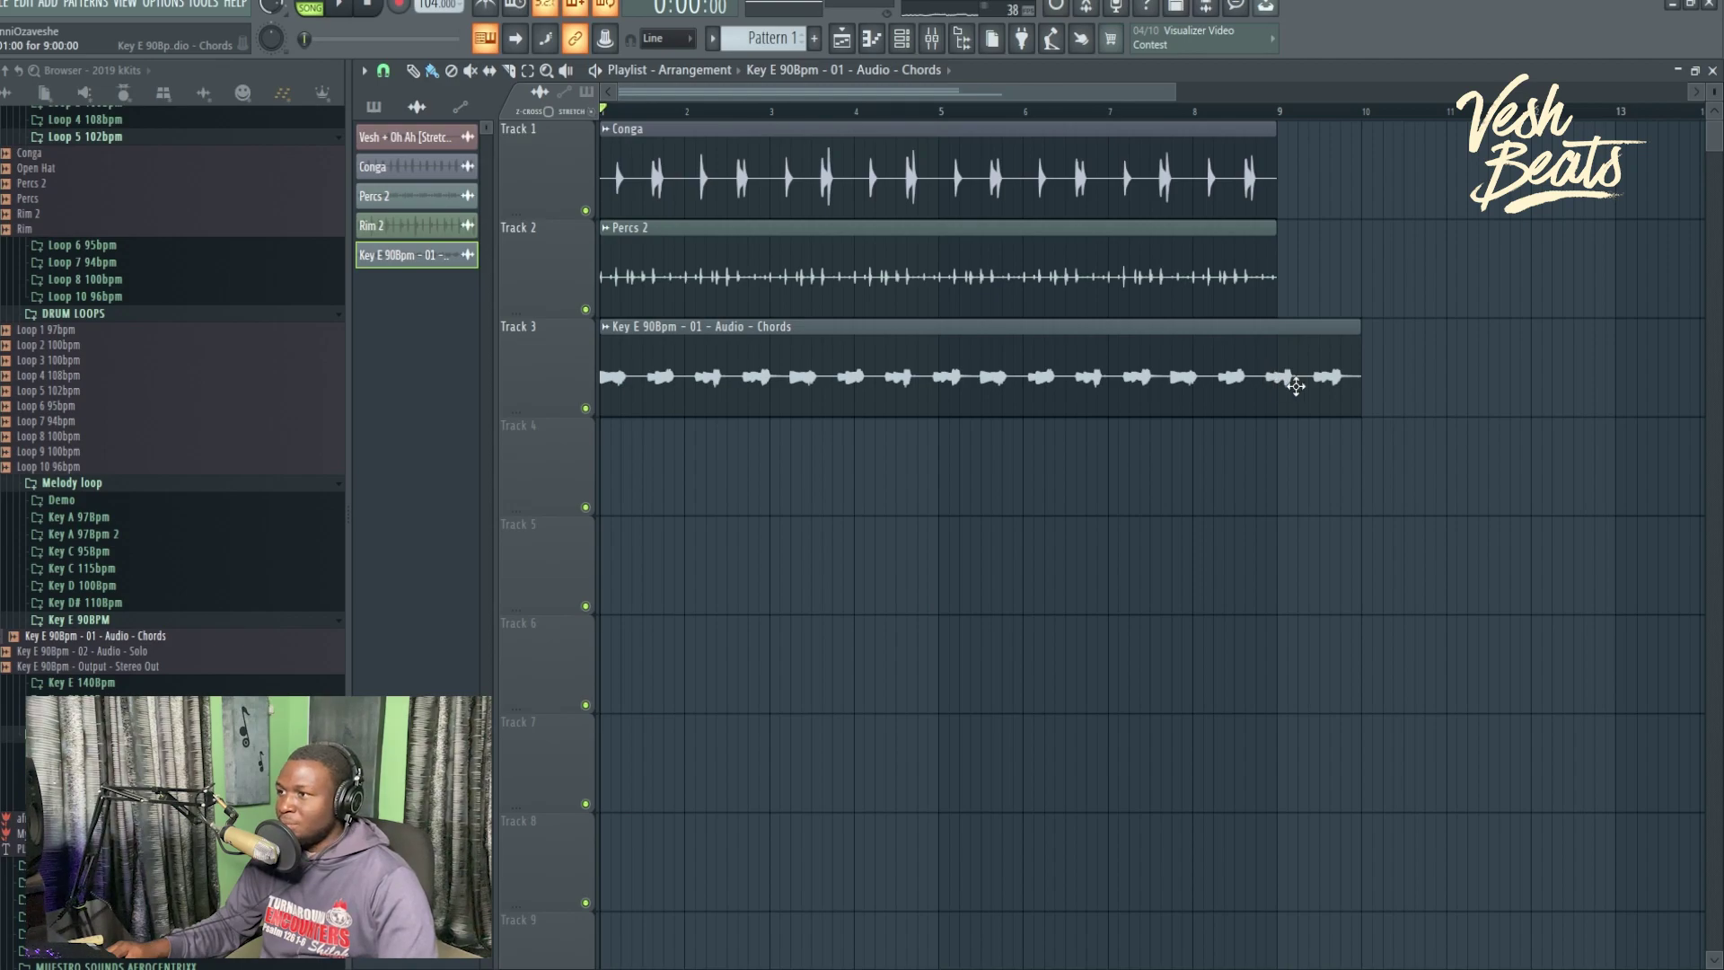
pyautogui.moveTo(1353, 380); pyautogui.dragTo(1276, 379)
pyautogui.press('space')
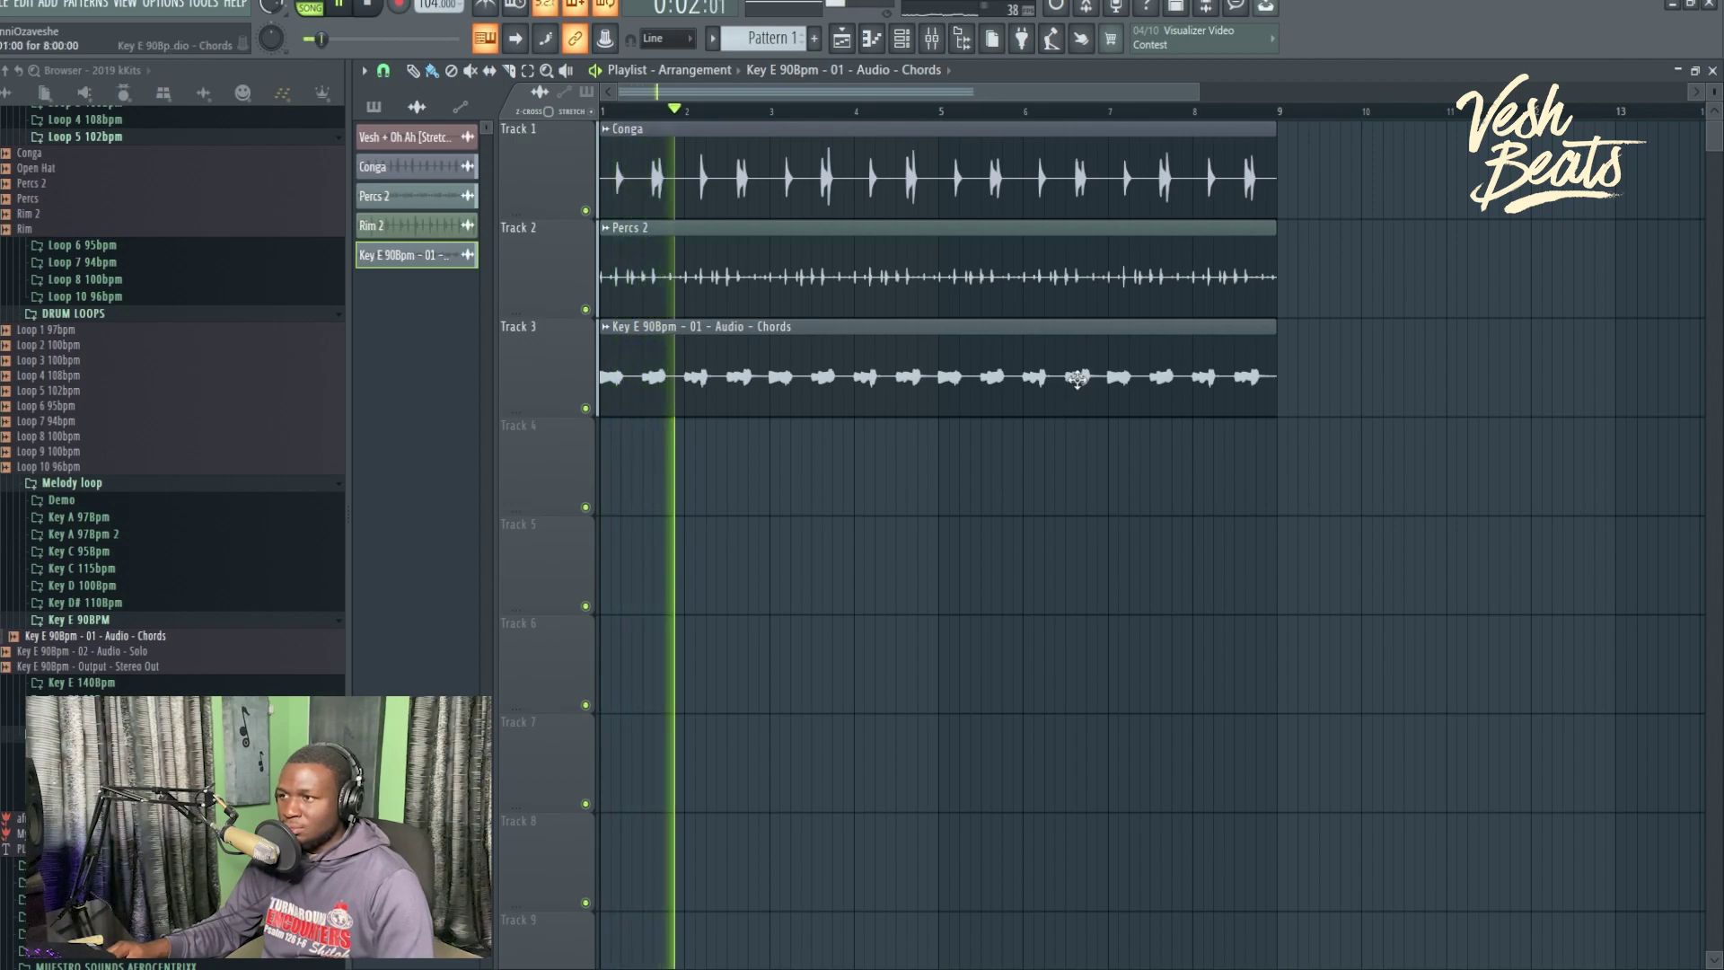
# Set the time-stretching mode of the Key E 90Bpm Chords clip to Stretch and close its channel settings.
pyautogui.doubleClick(1060, 395)
pyautogui.click(961, 411)
pyautogui.click(946, 465)
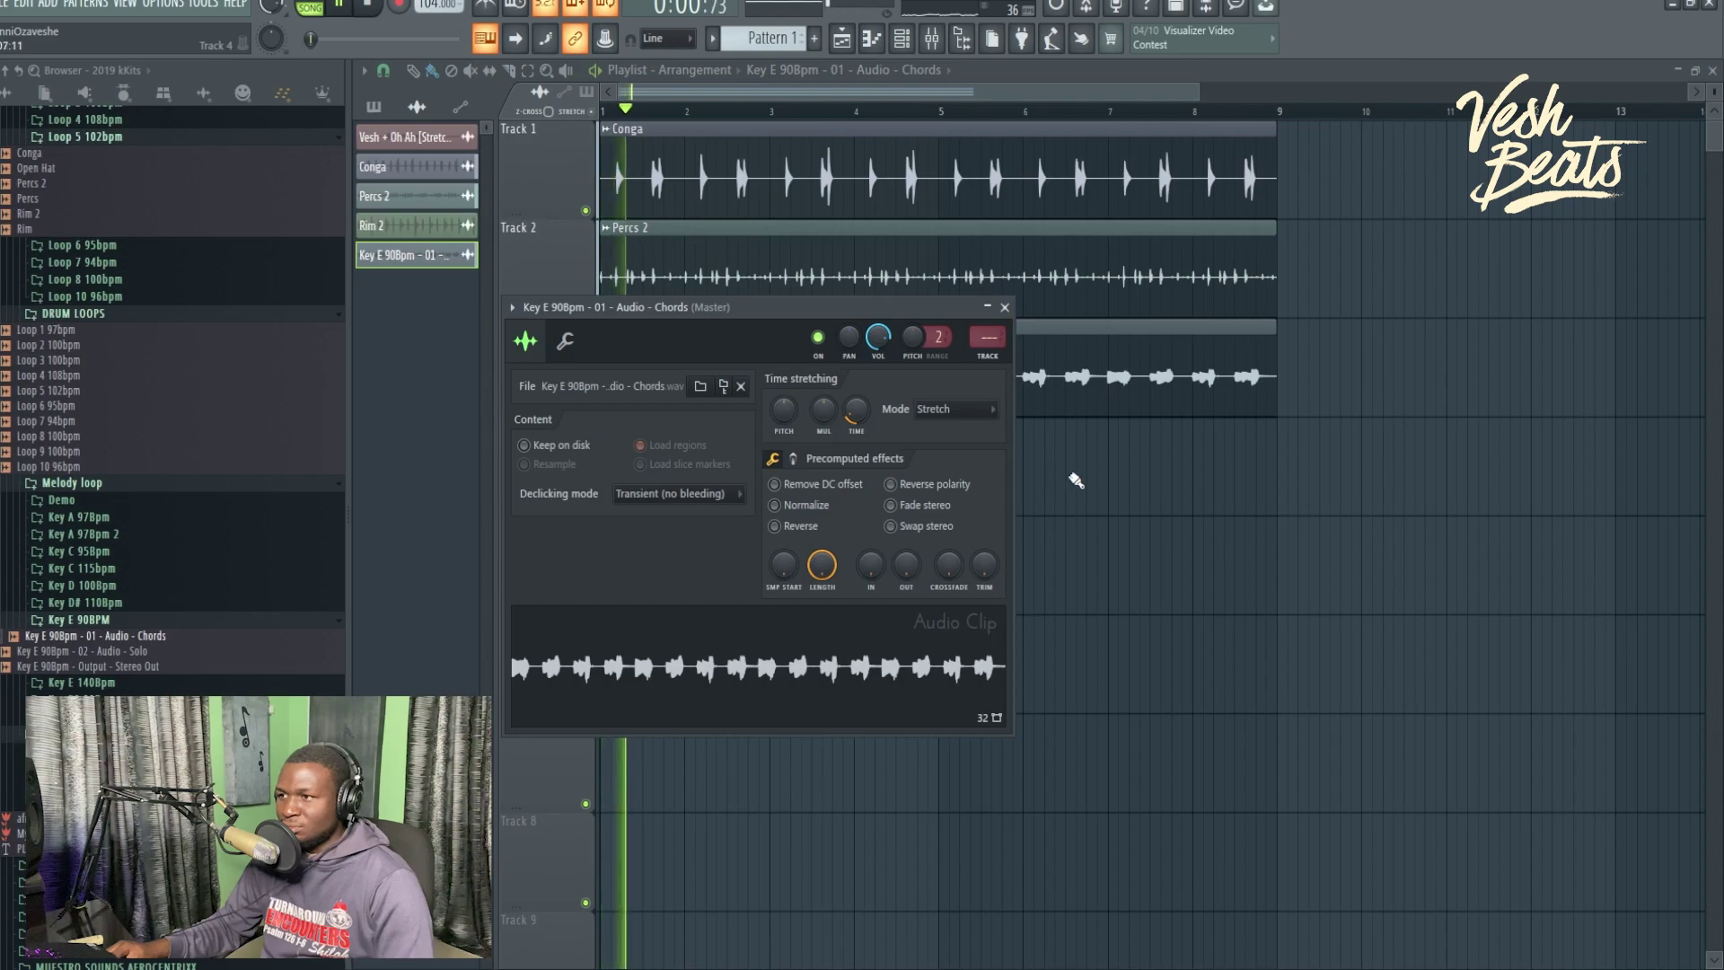
pyautogui.press('Escape')
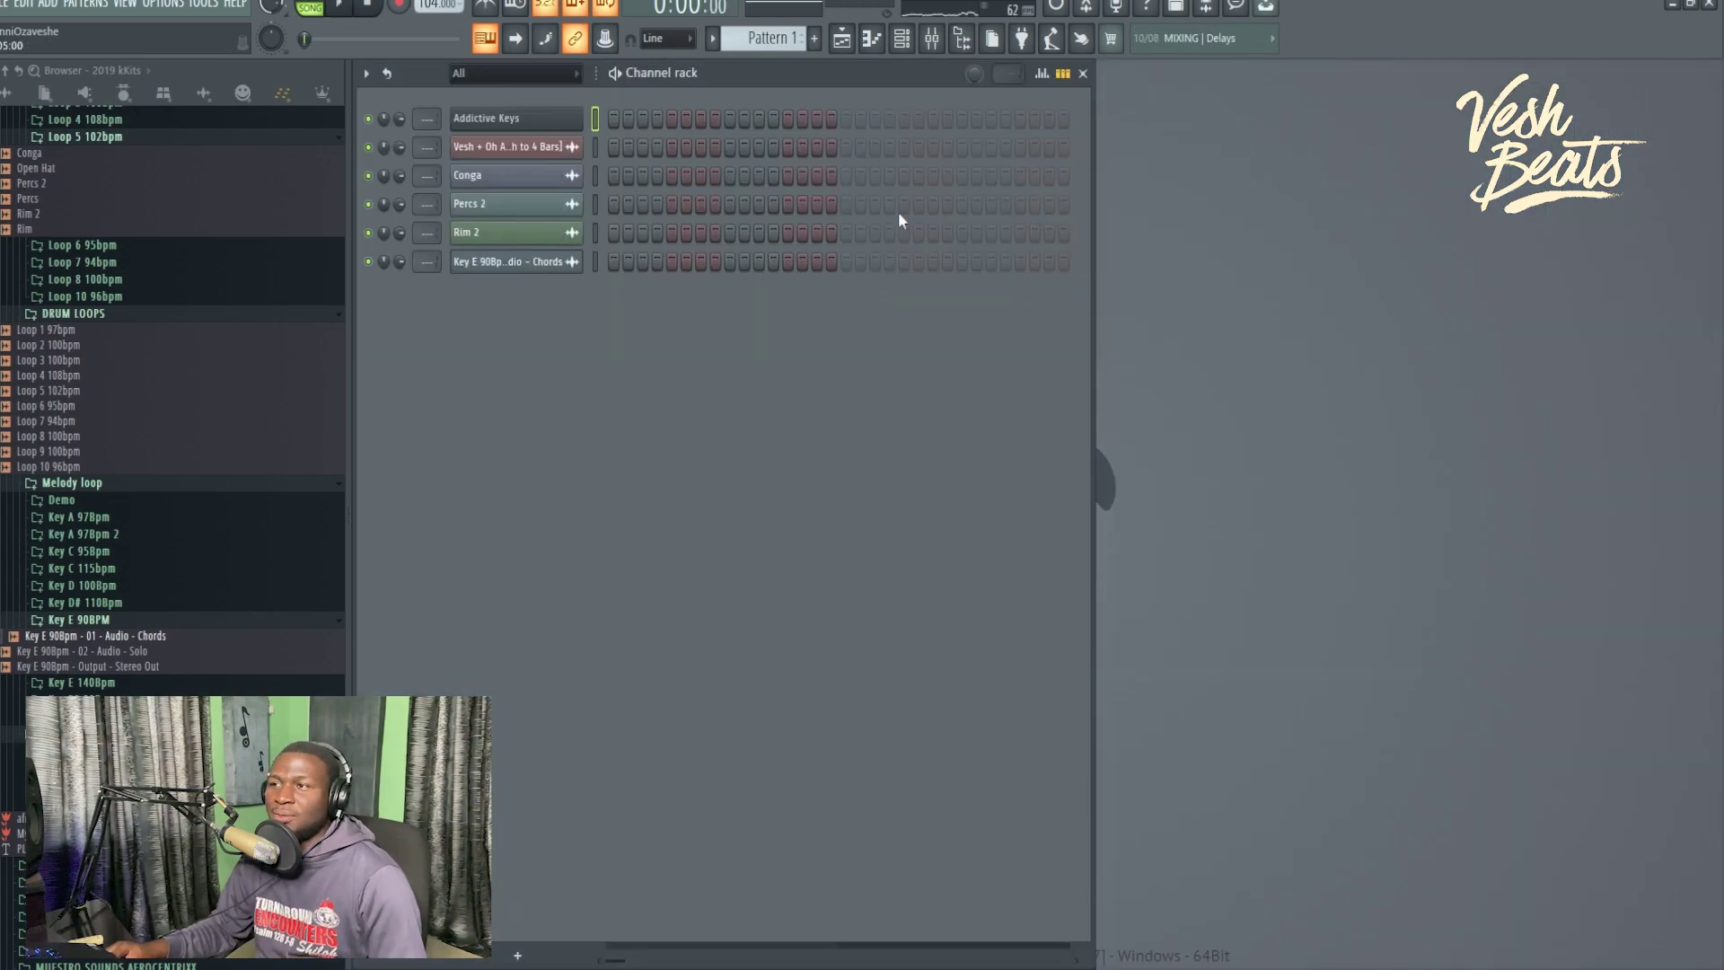
# Solo Track 3 in the playlist to listen to the chords loop alone, and unsolo it.
pyautogui.click(841, 37)
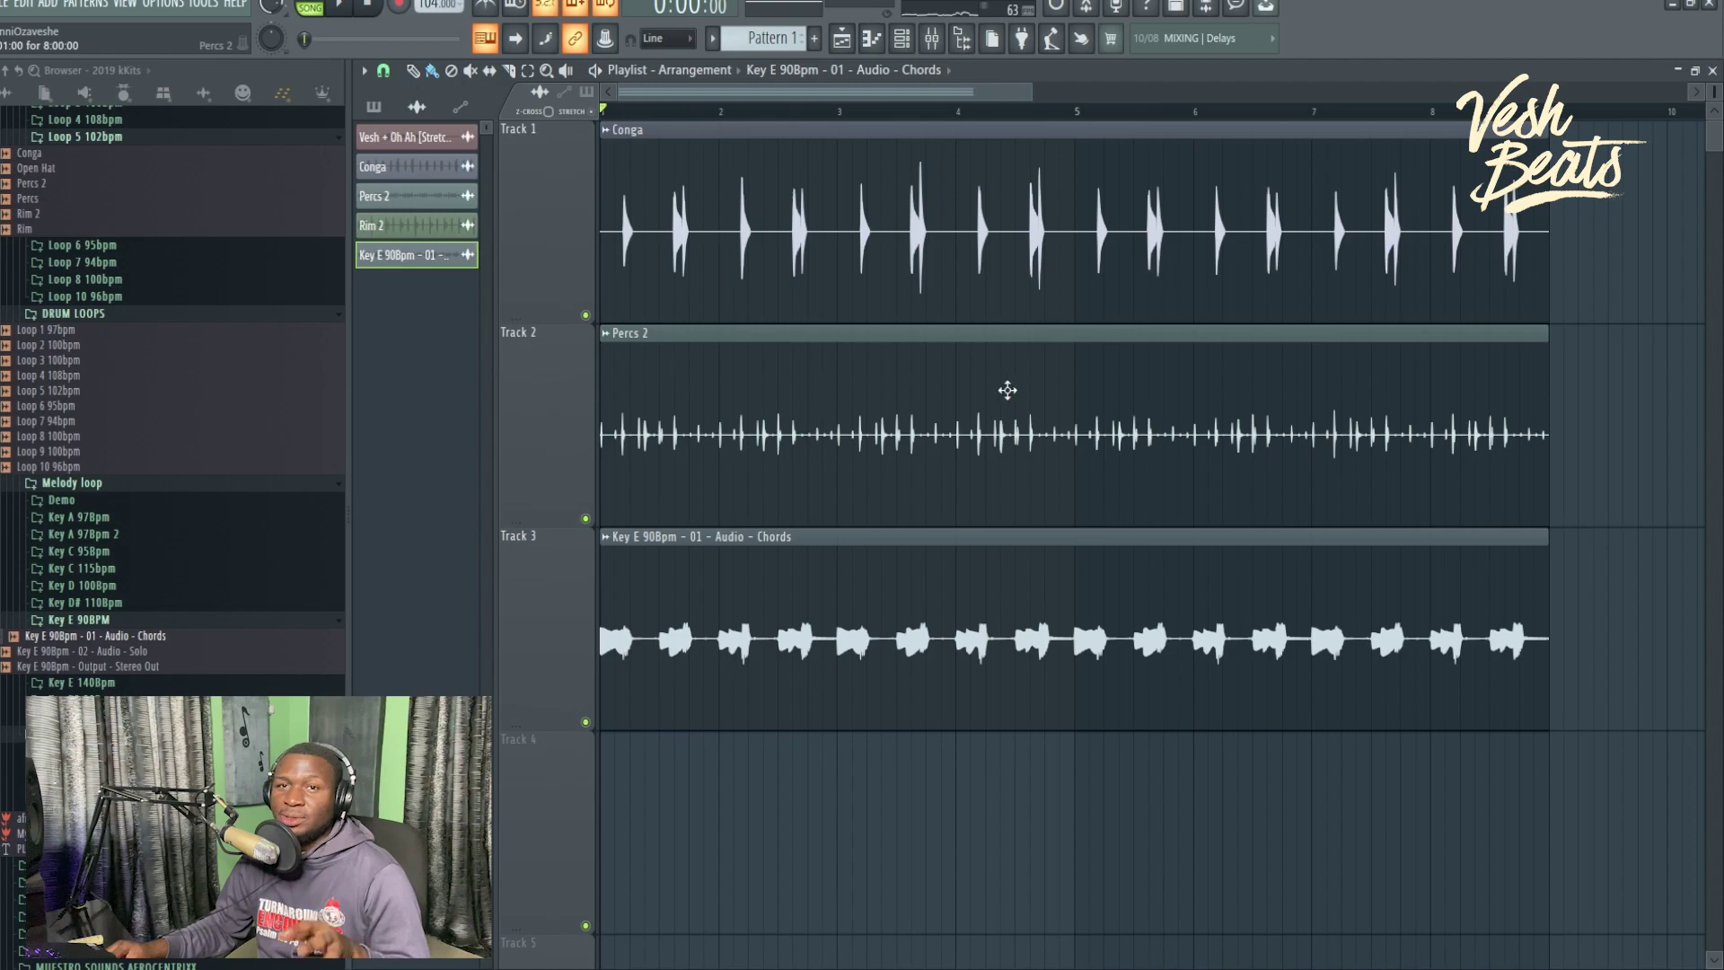
pyautogui.rightClick(586, 722)
pyautogui.press('space')
pyautogui.press('space')
pyautogui.rightClick(588, 723)
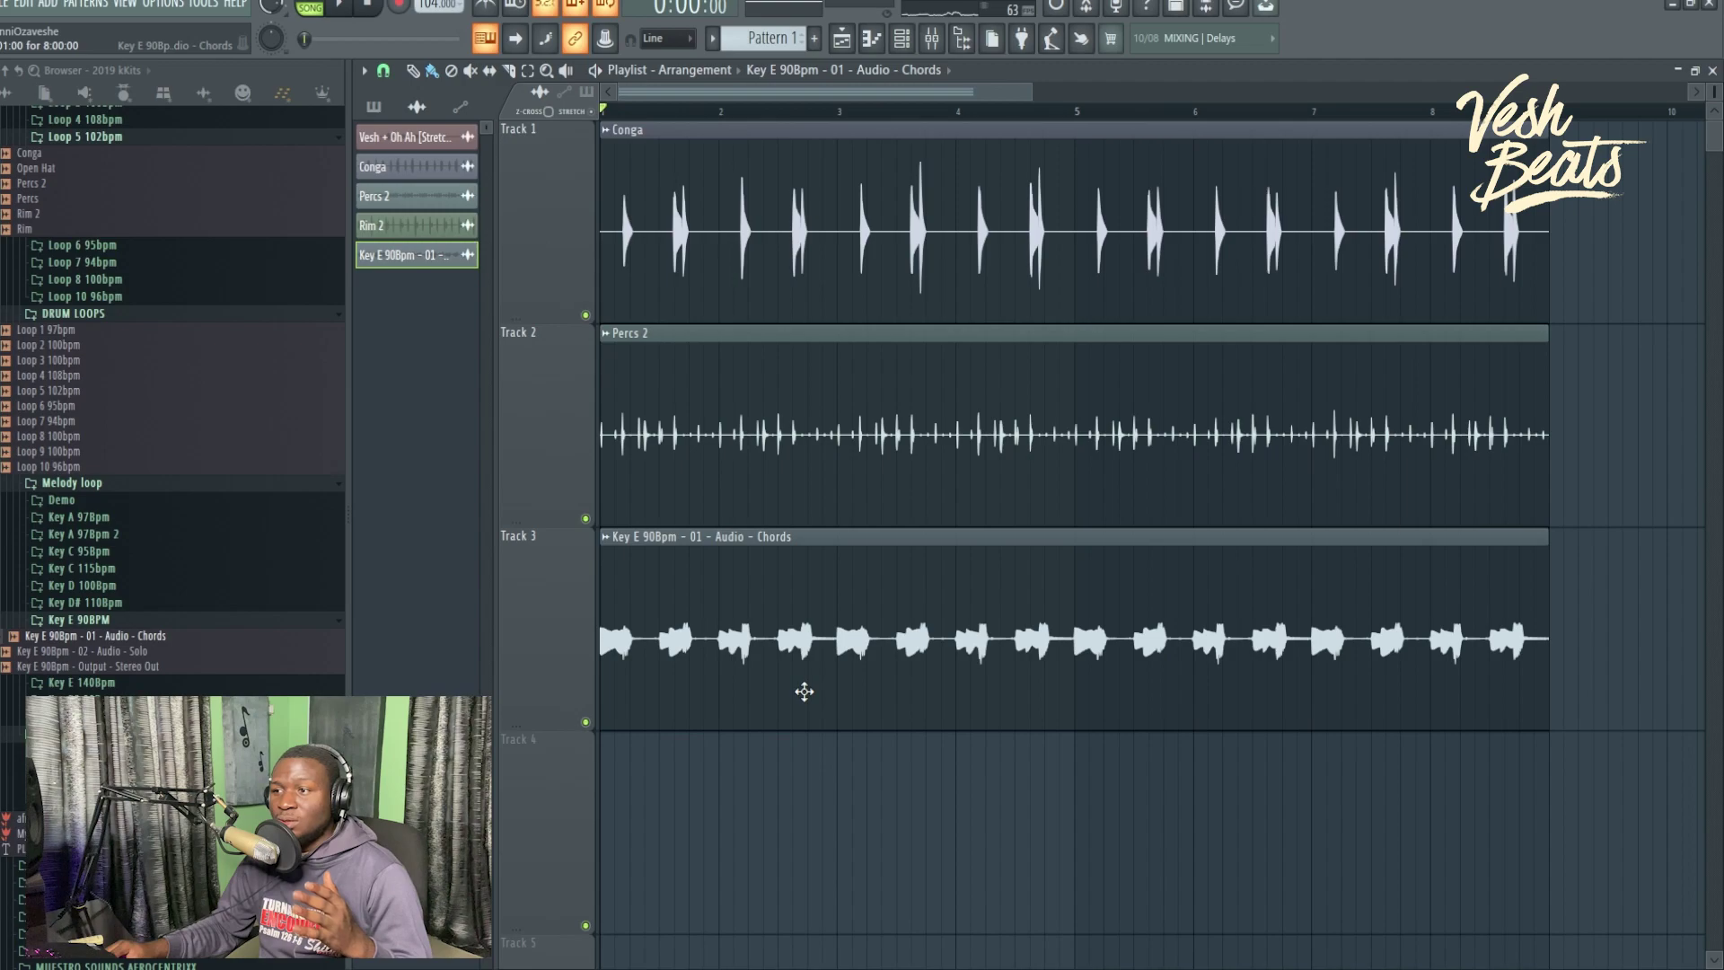
# Open the Addictive Keys channel and record a four-bar melody with it over the playing loops.
pyautogui.click(903, 40)
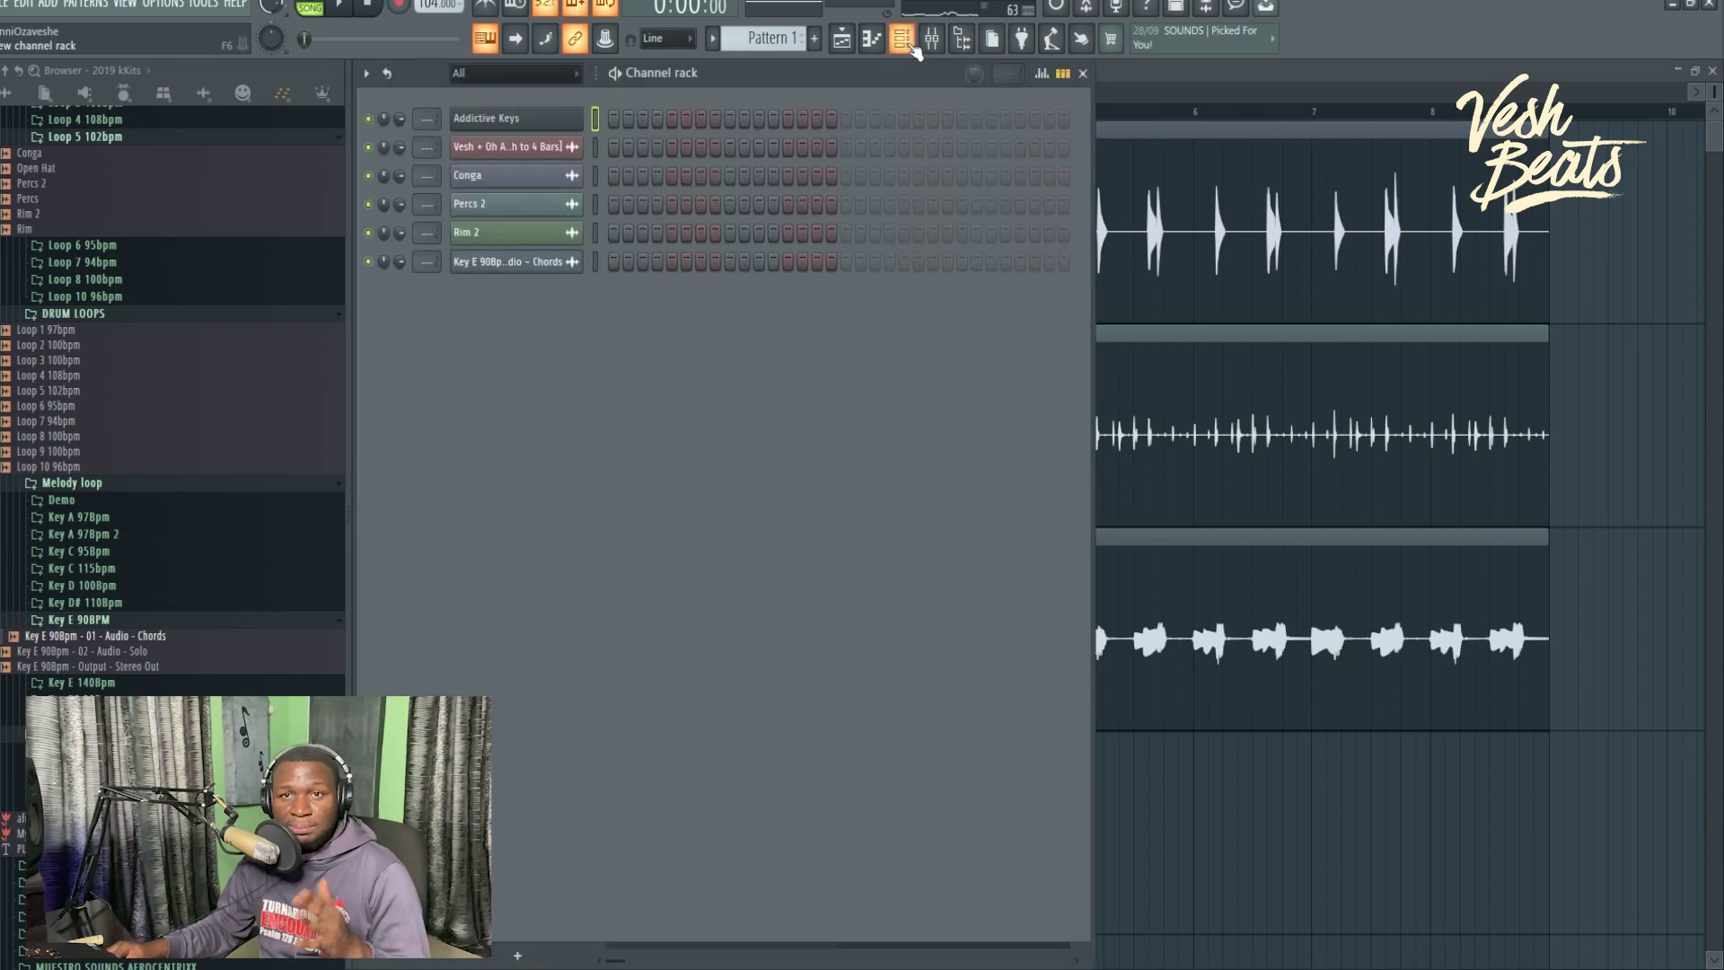
pyautogui.click(565, 125)
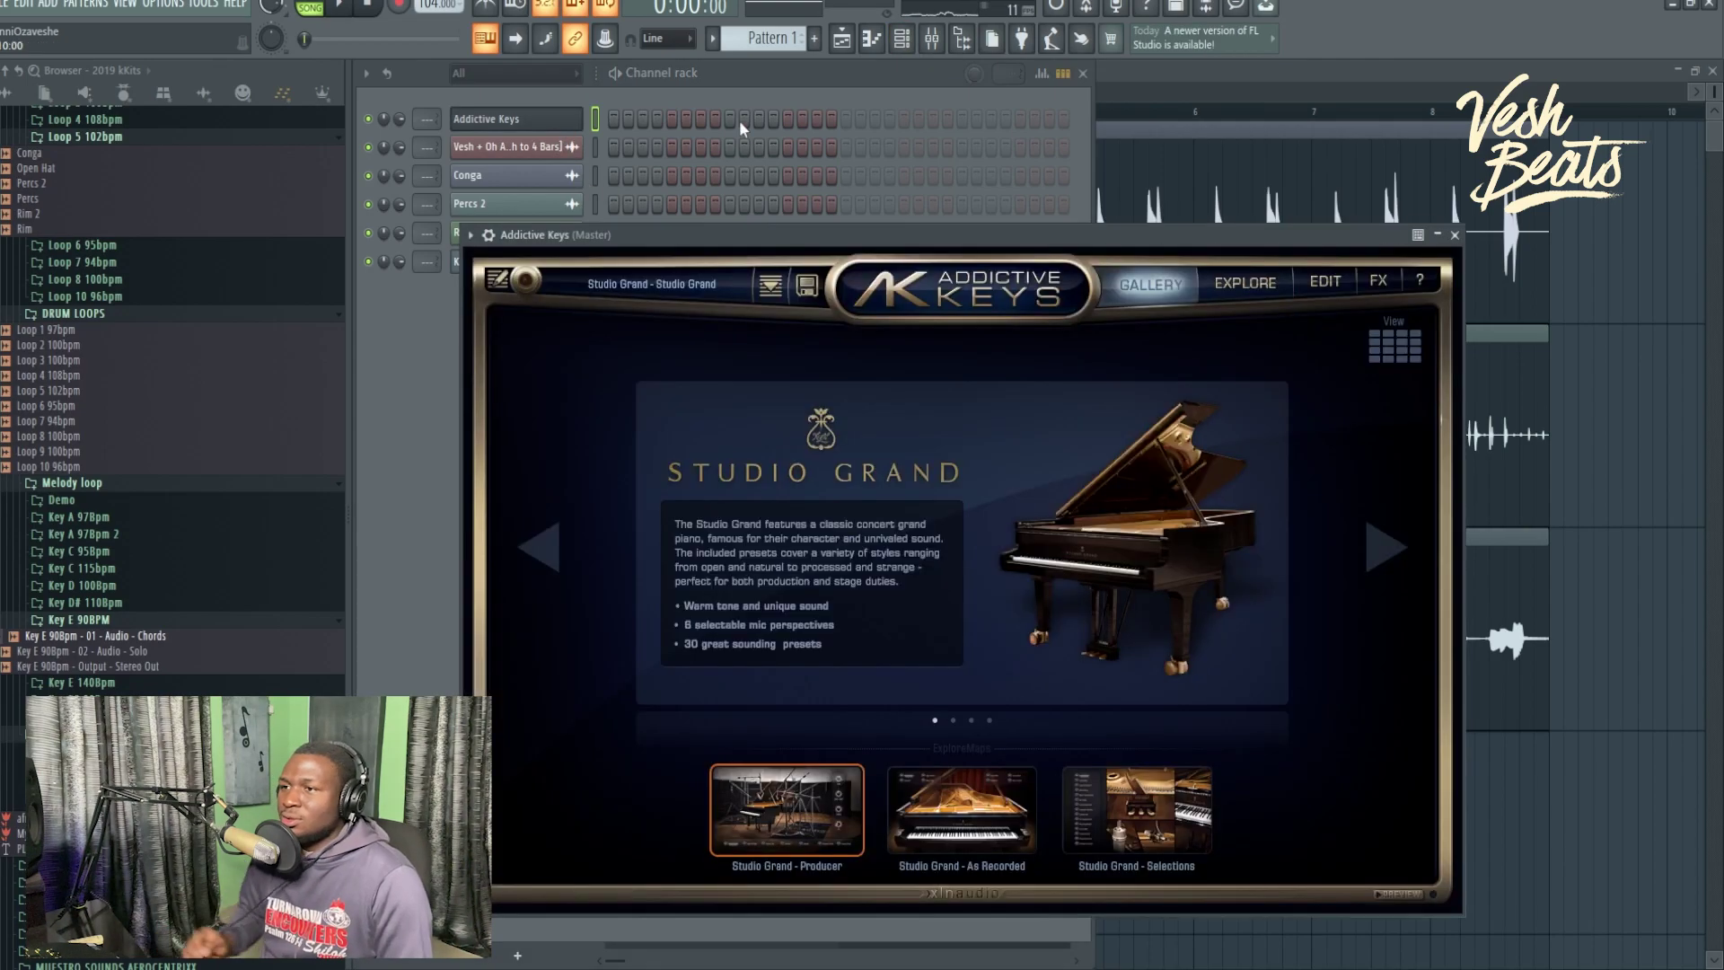
pyautogui.press('space')
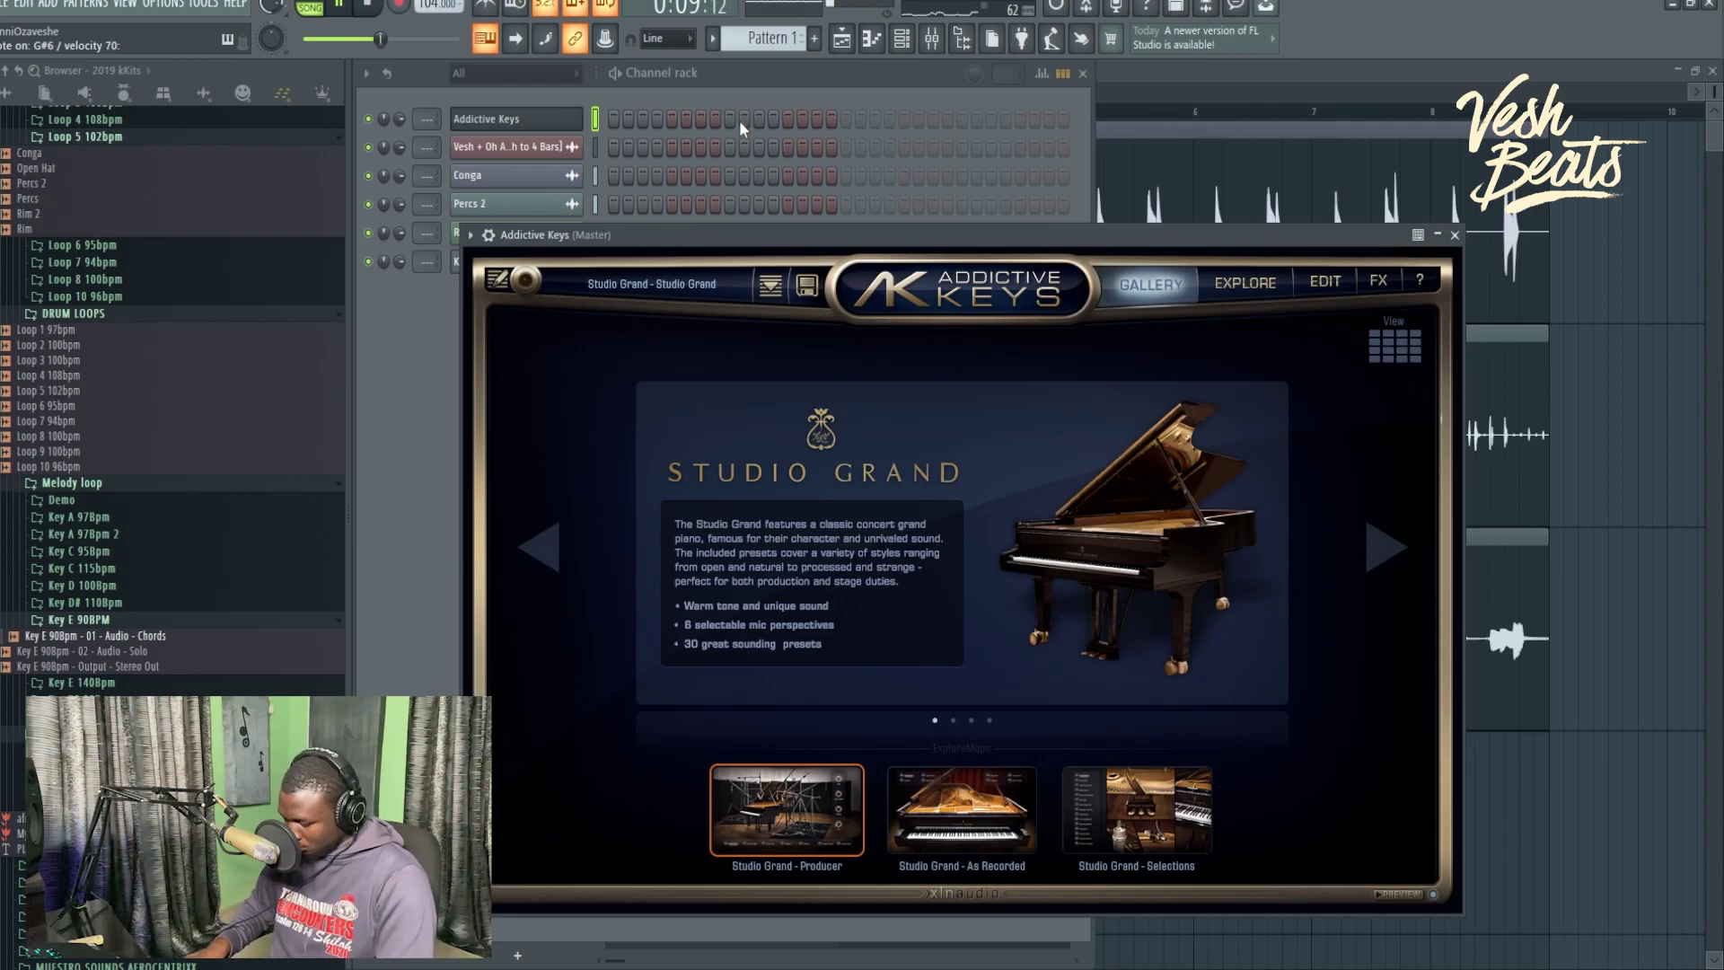
pyautogui.click(399, 6)
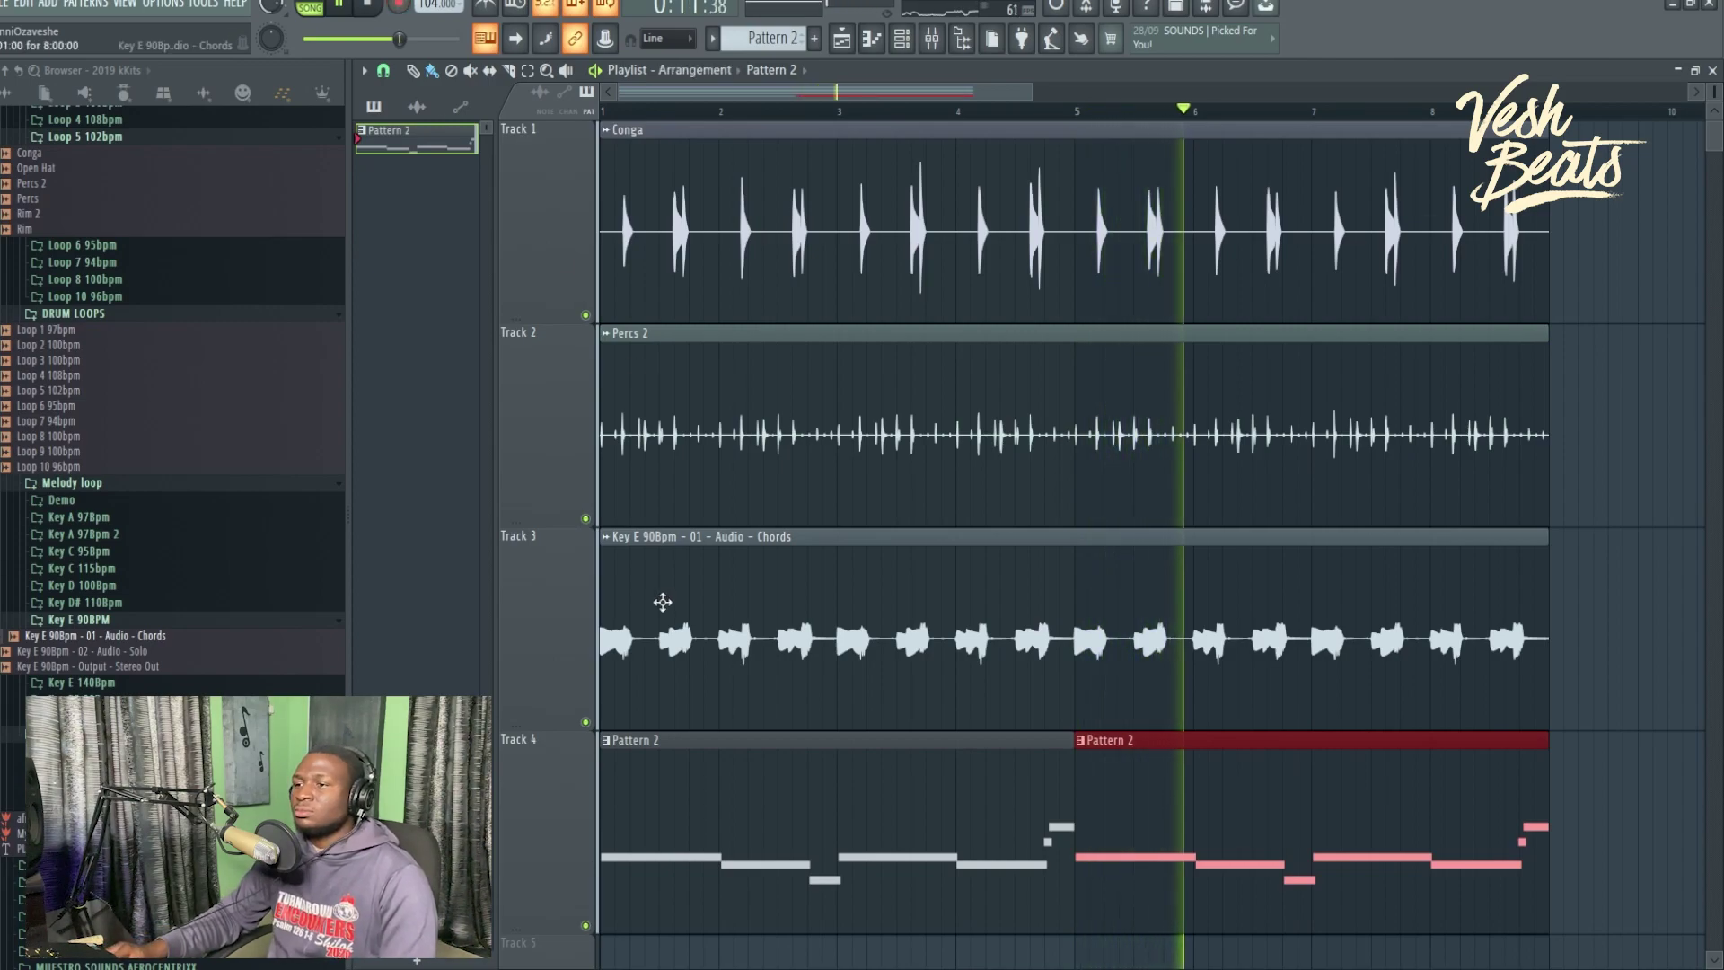
# Open Pattern 2 in the piano roll and quantize all its recorded Addictive Keys notes.
pyautogui.click(714, 773)
pyautogui.doubleClick(713, 774)
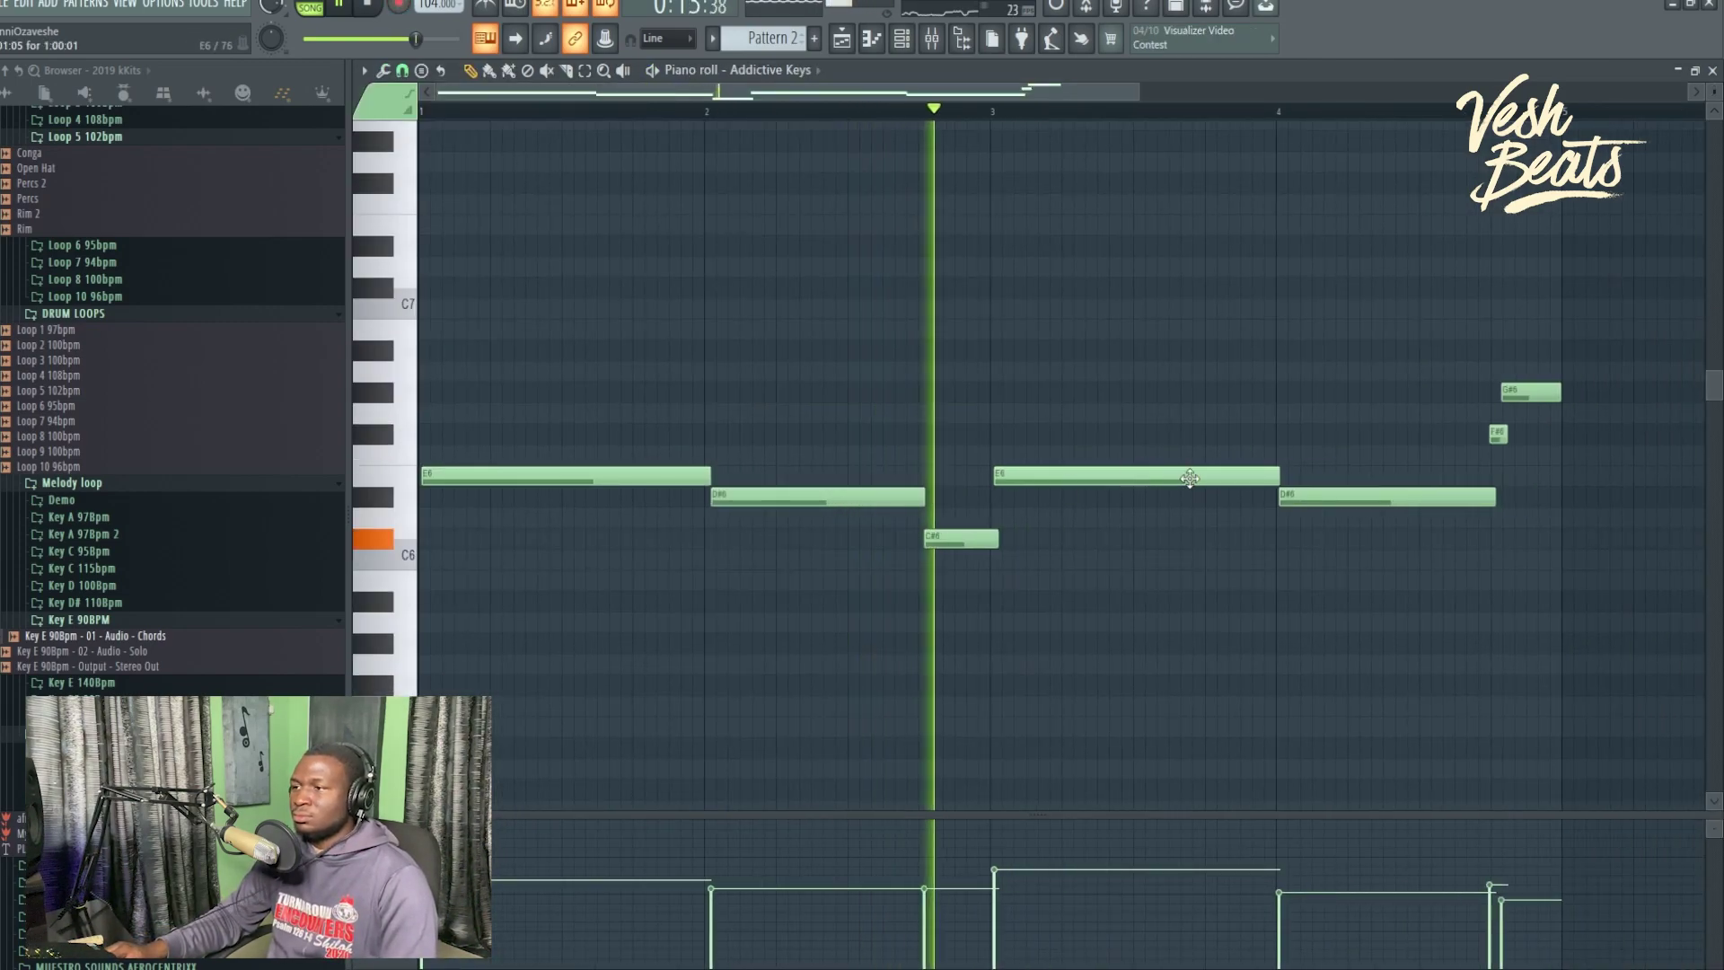
pyautogui.moveTo(1586, 319); pyautogui.dragTo(235, 633)
pyautogui.keyDown('ctrl'); pyautogui.keyDown('shift'); pyautogui.click(1544, 388); pyautogui.keyUp('shift'); pyautogui.keyUp('ctrl')
pyautogui.hotkey('alt', 'q')
pyautogui.press('Return')
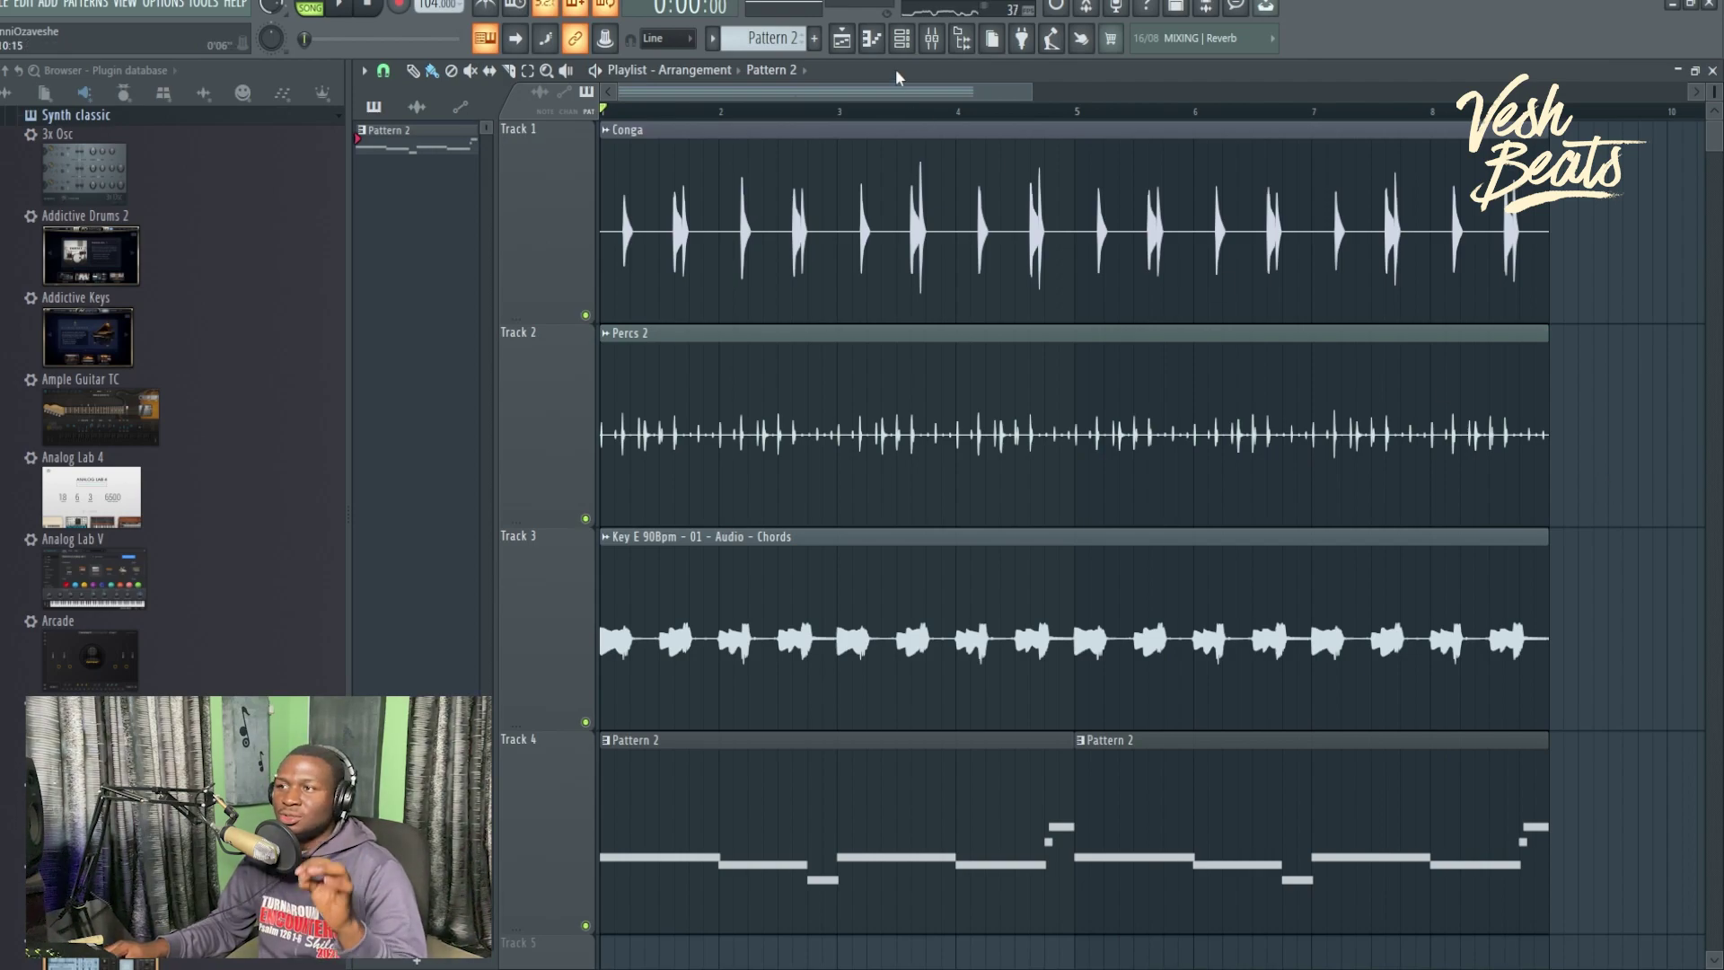
# Add a Nexus instrument channel to Pattern 2.
pyautogui.click(903, 39)
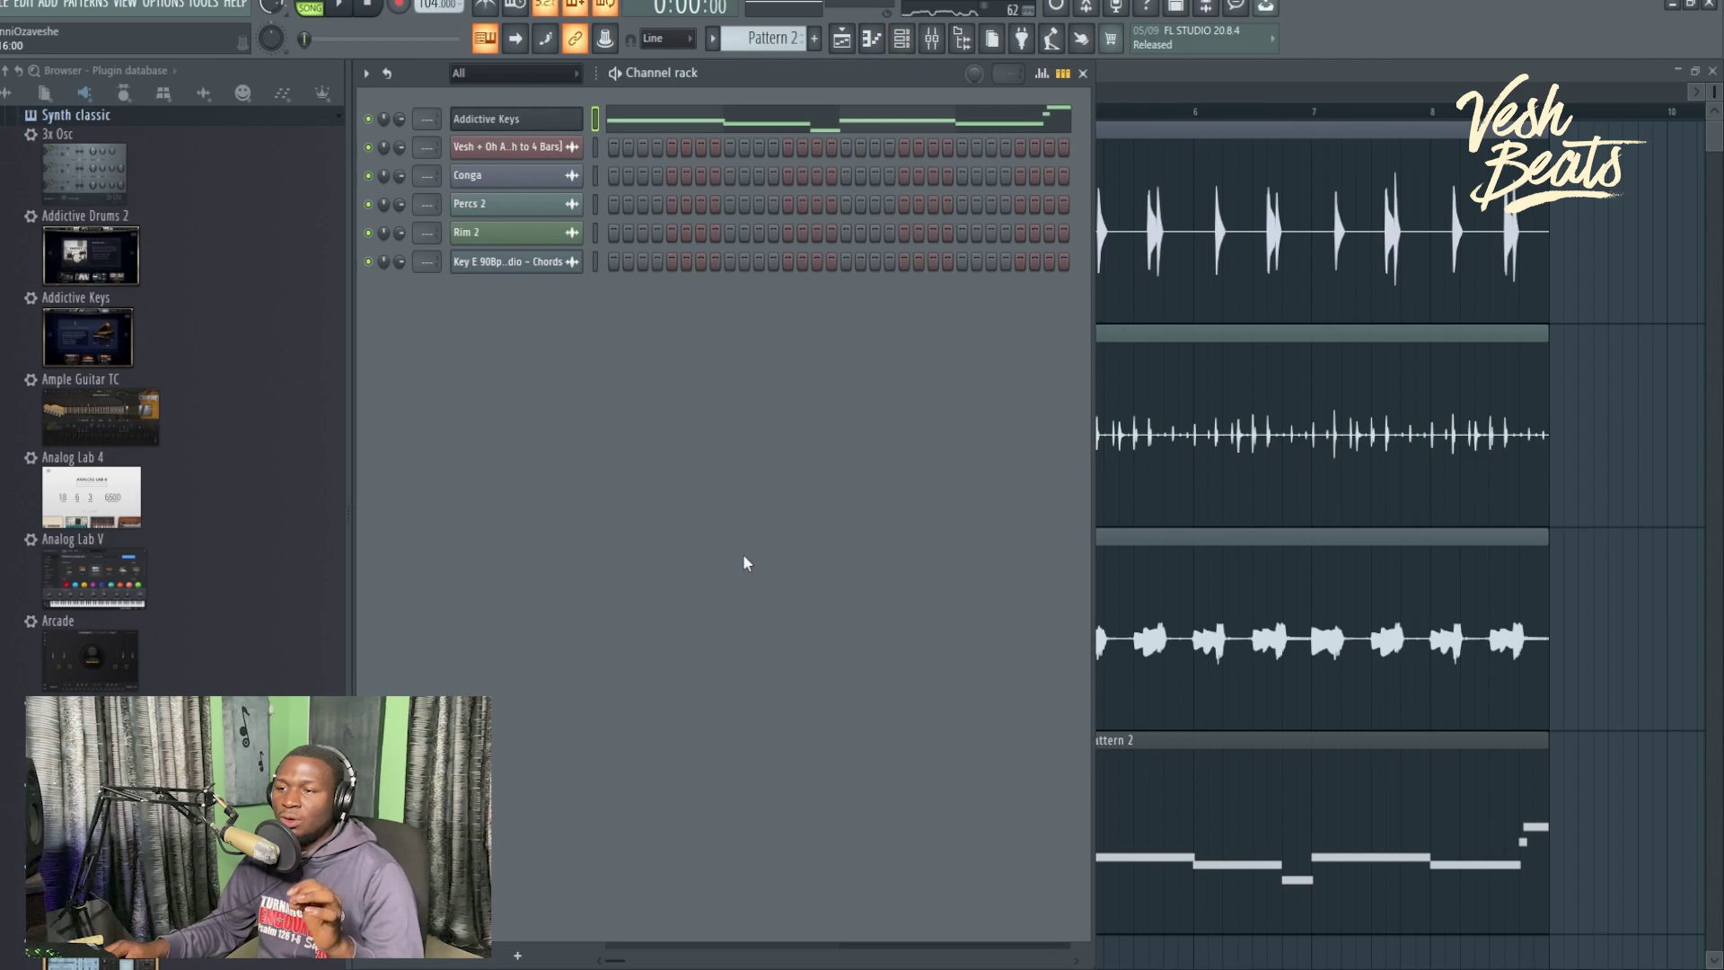
pyautogui.click(518, 955)
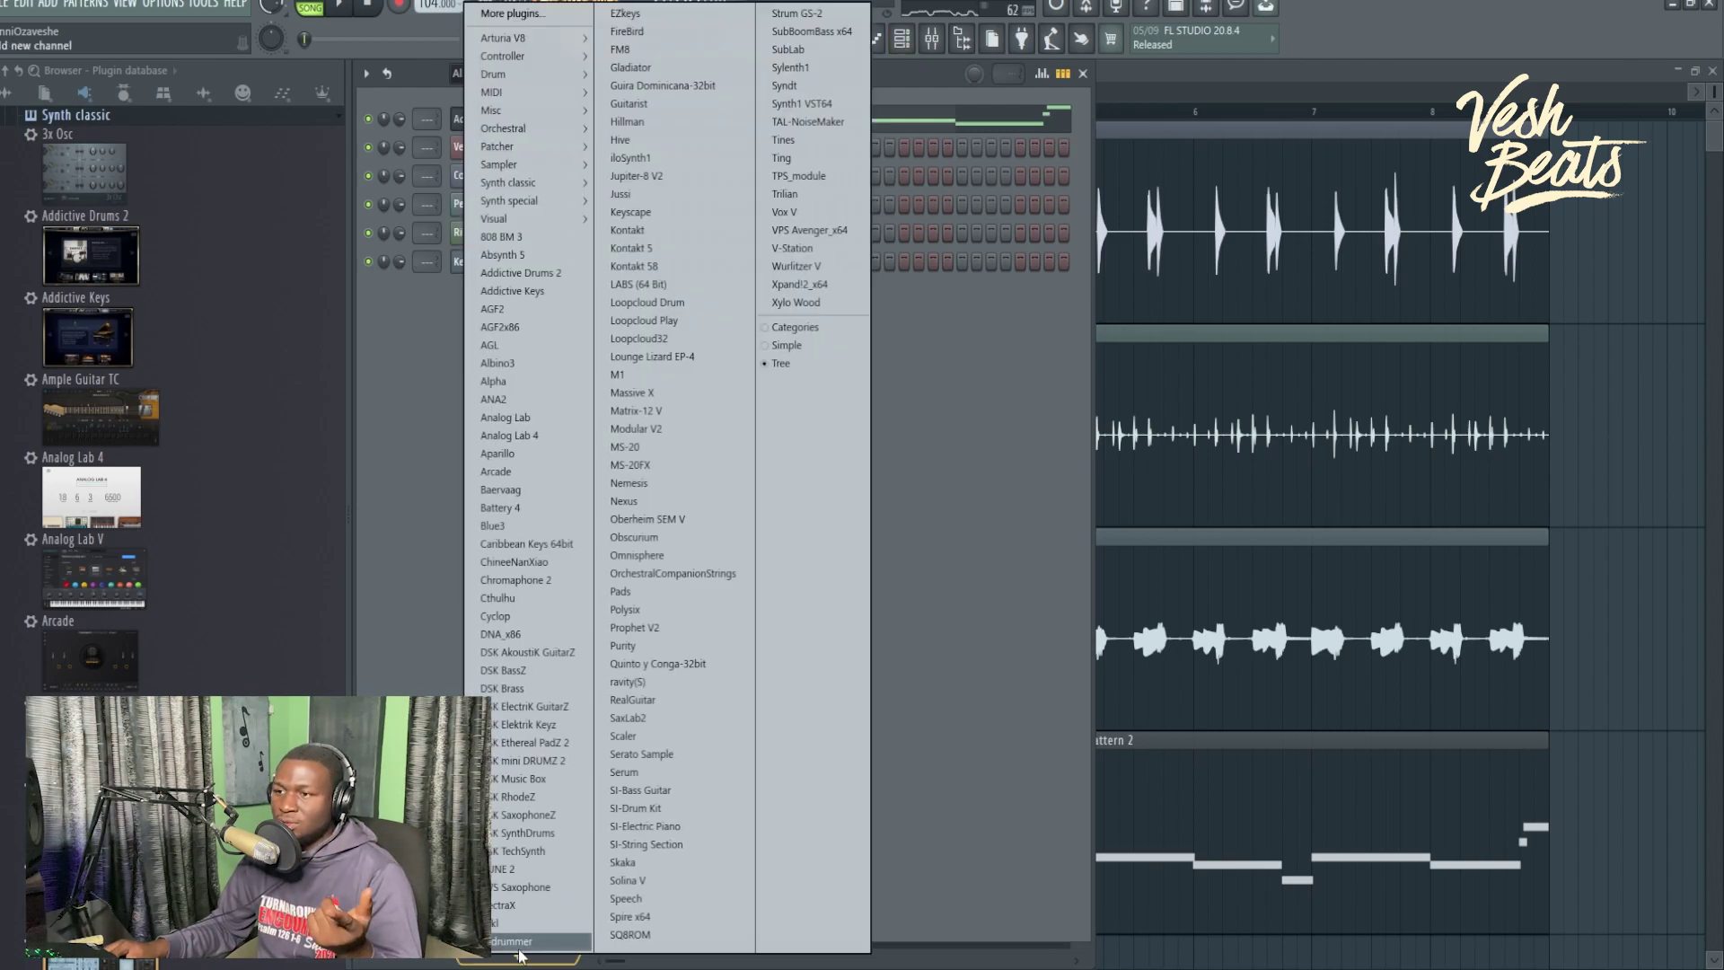
pyautogui.click(675, 499)
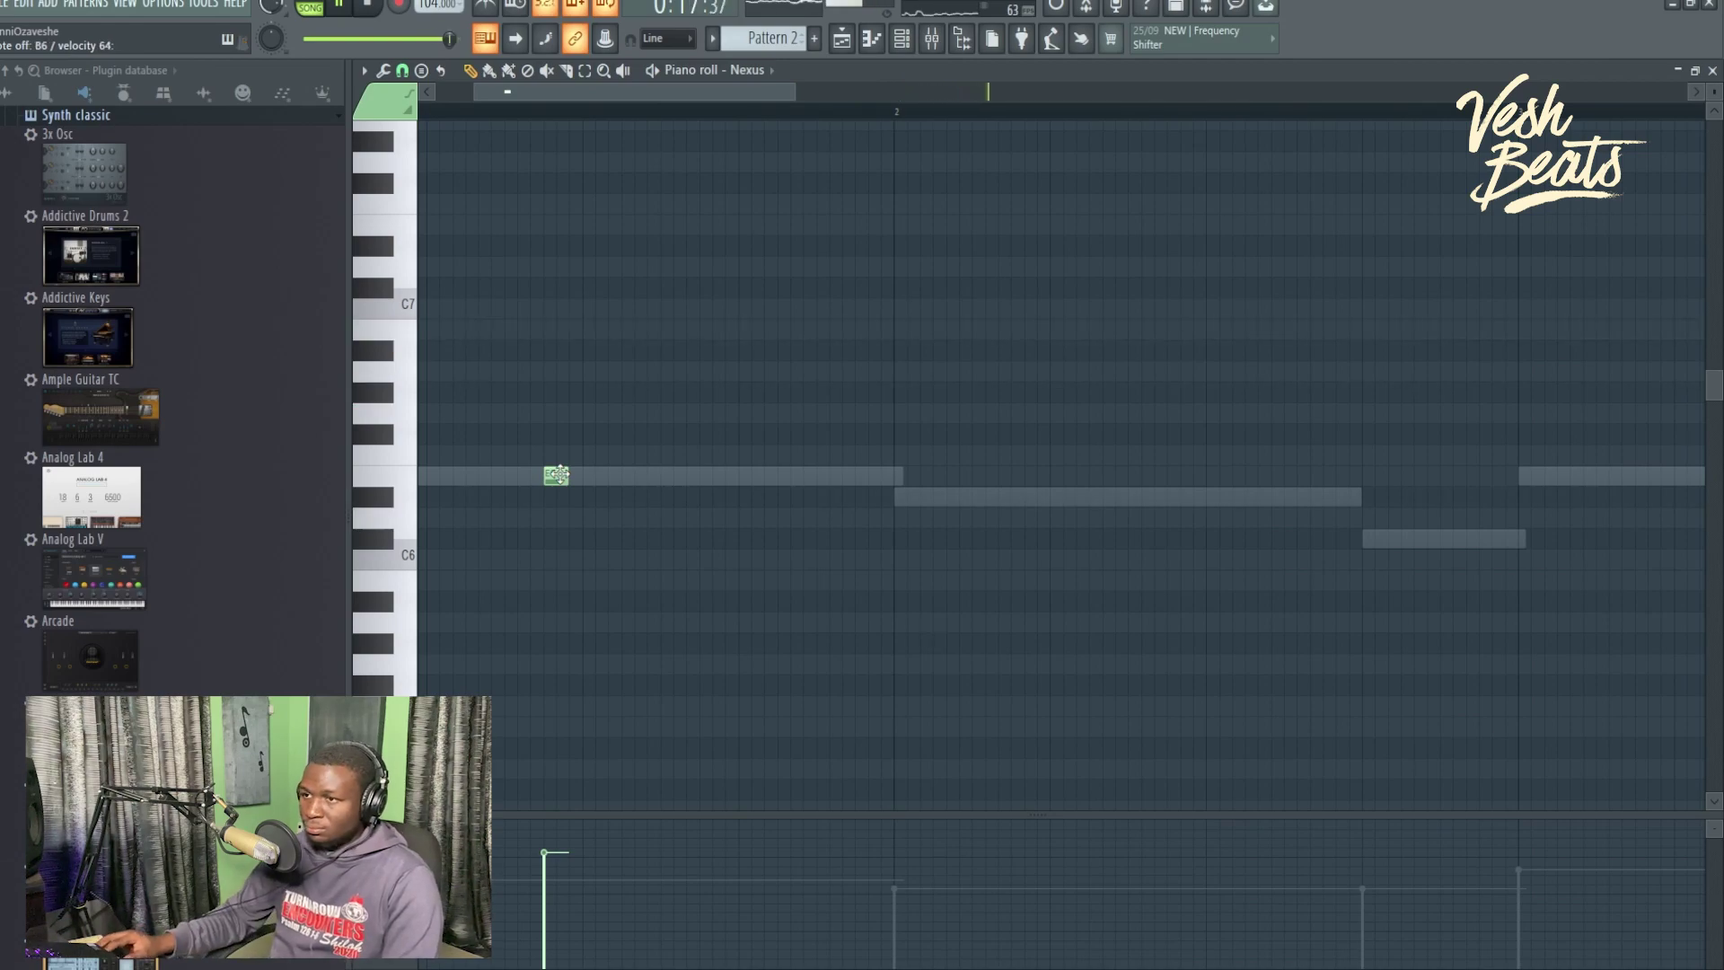
# Stack short G#6 and B6 notes above the E6 note in the Nexus piano roll and play the chord back.
pyautogui.press('space')
pyautogui.click(549, 395)
pyautogui.press('space')
pyautogui.press('space')
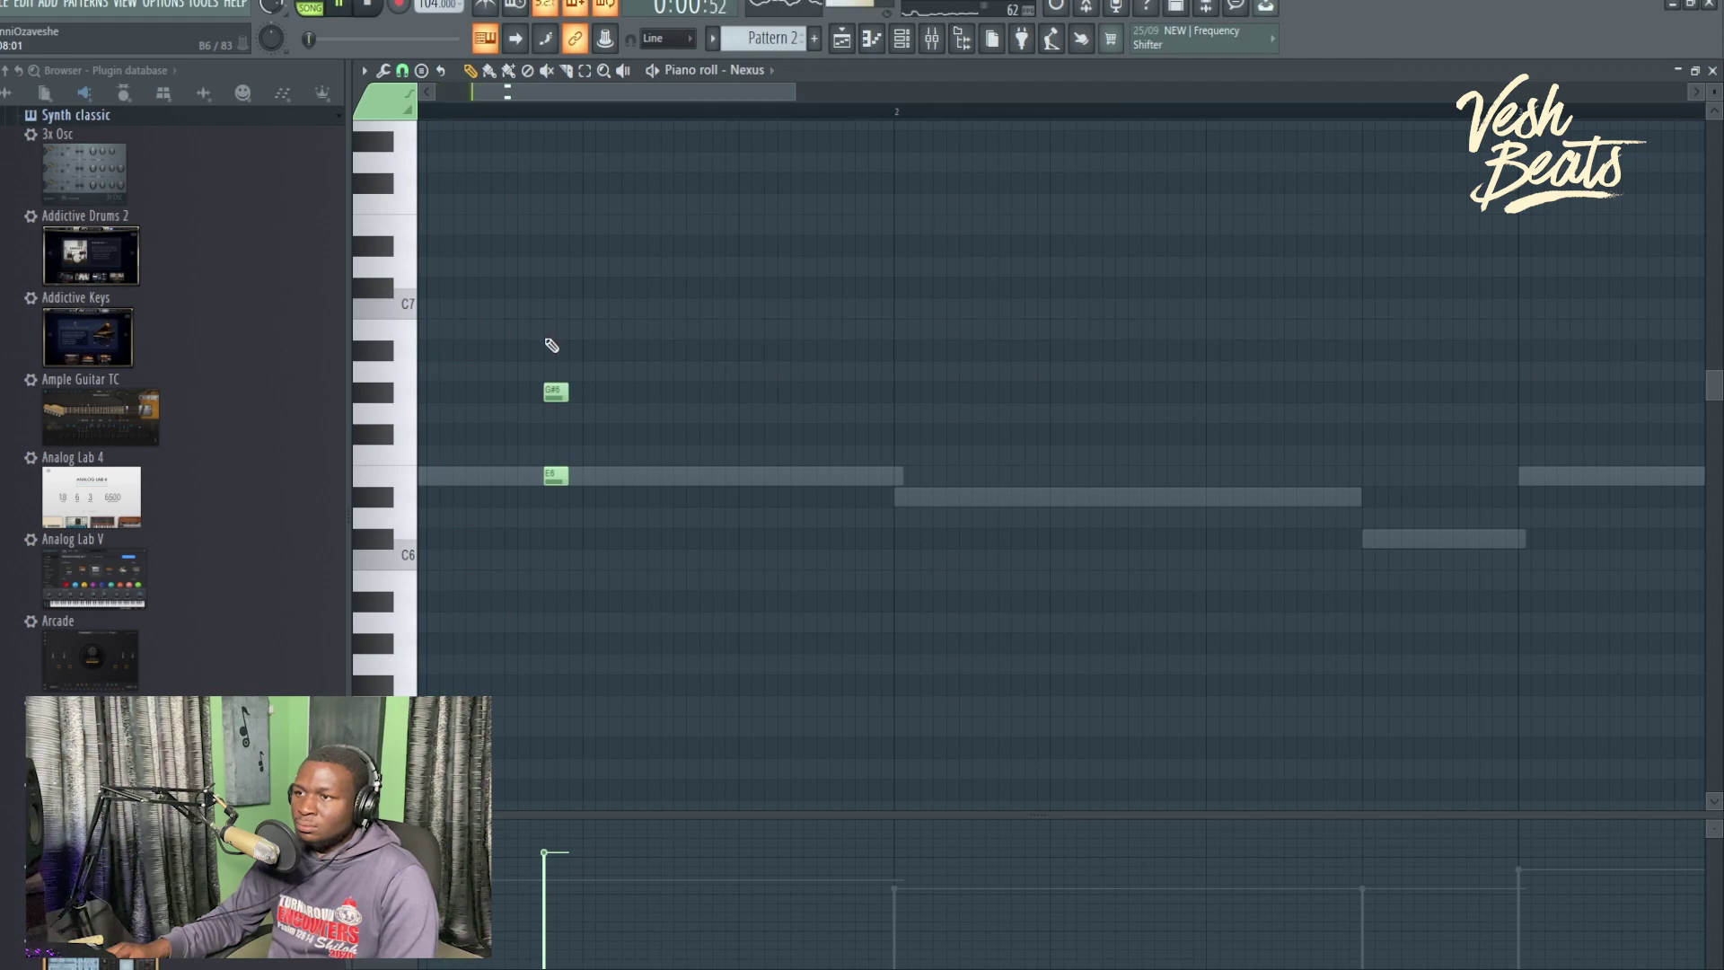
pyautogui.click(554, 330)
pyautogui.press('space')
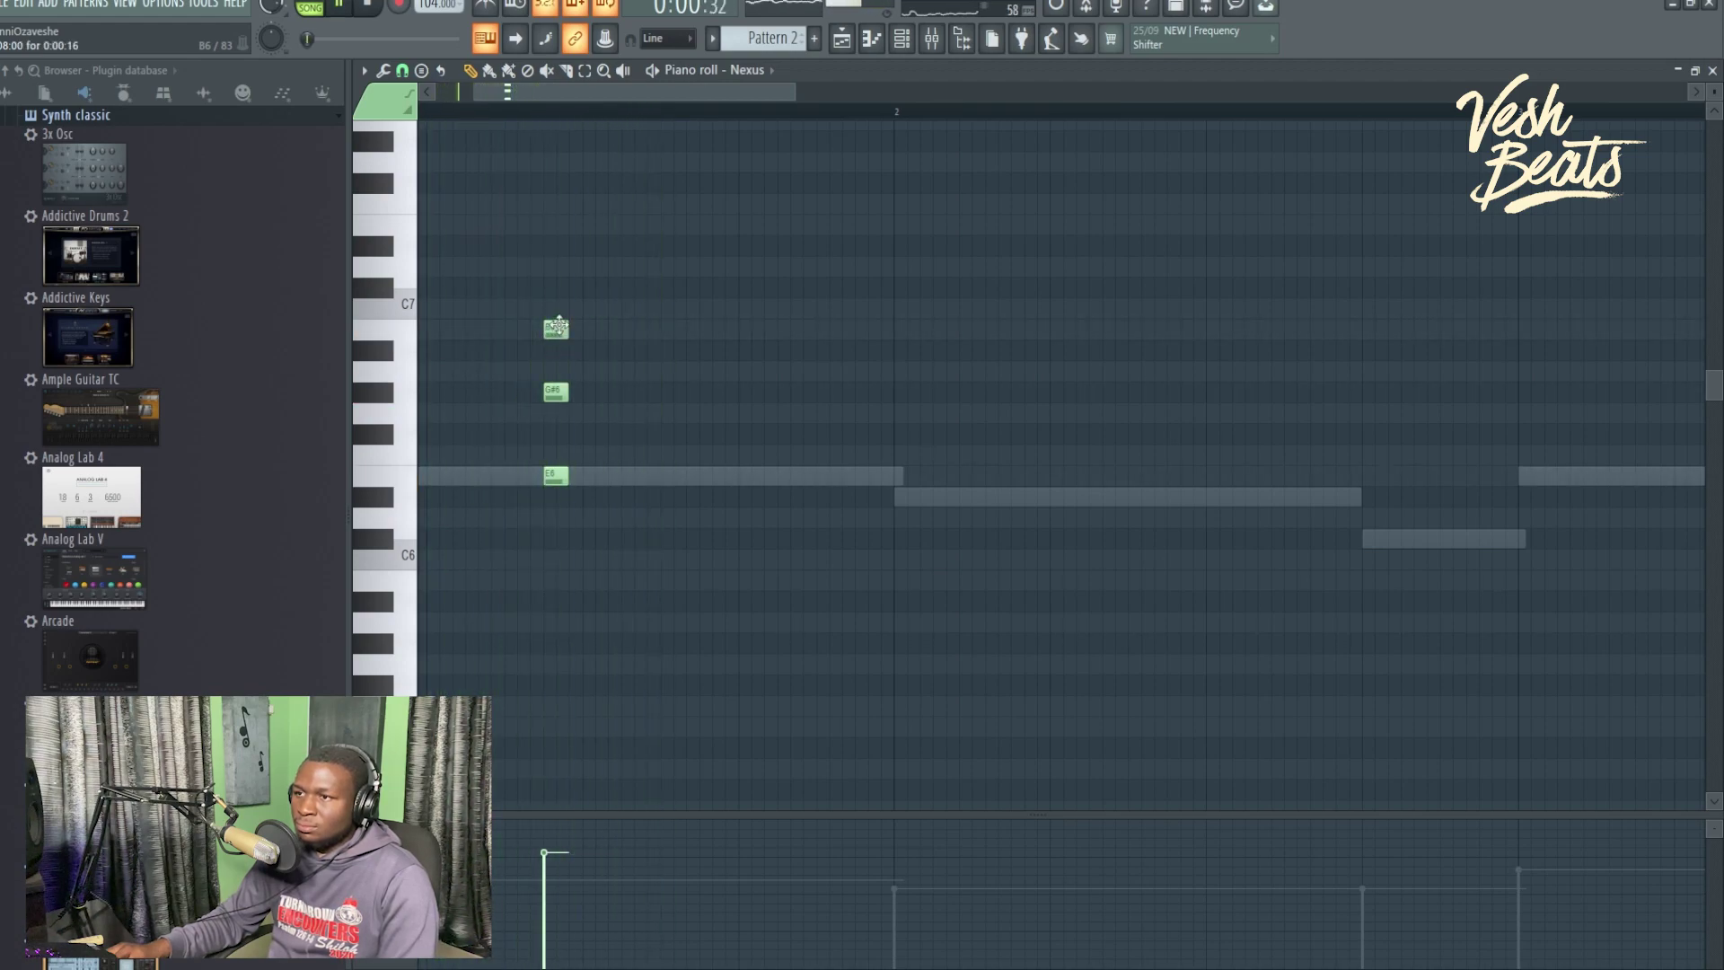
# Repeat the short E6, G#6 and B6 chord once more within bar 1 and listen to the placement.
pyautogui.hotkey('ctrl', 'a')
pyautogui.press('space')
pyautogui.press('space')
pyautogui.moveTo(554, 477); pyautogui.dragTo(740, 566)
# Copy the chord pair with its bottom notes on D#6 and shift it so the second chord starts at bar 2.
pyautogui.press('space')
pyautogui.press('space')
pyautogui.press('space')
pyautogui.press('space')
pyautogui.rightClick(833, 508)
pyautogui.moveTo(866, 368); pyautogui.dragTo(1131, 589)
pyautogui.press('space')
pyautogui.press('space')
pyautogui.rightClick(1122, 616)
pyautogui.keyDown('ctrl'); pyautogui.moveTo(1134, 470); pyautogui.dragTo(1052, 490); pyautogui.keyUp('ctrl')
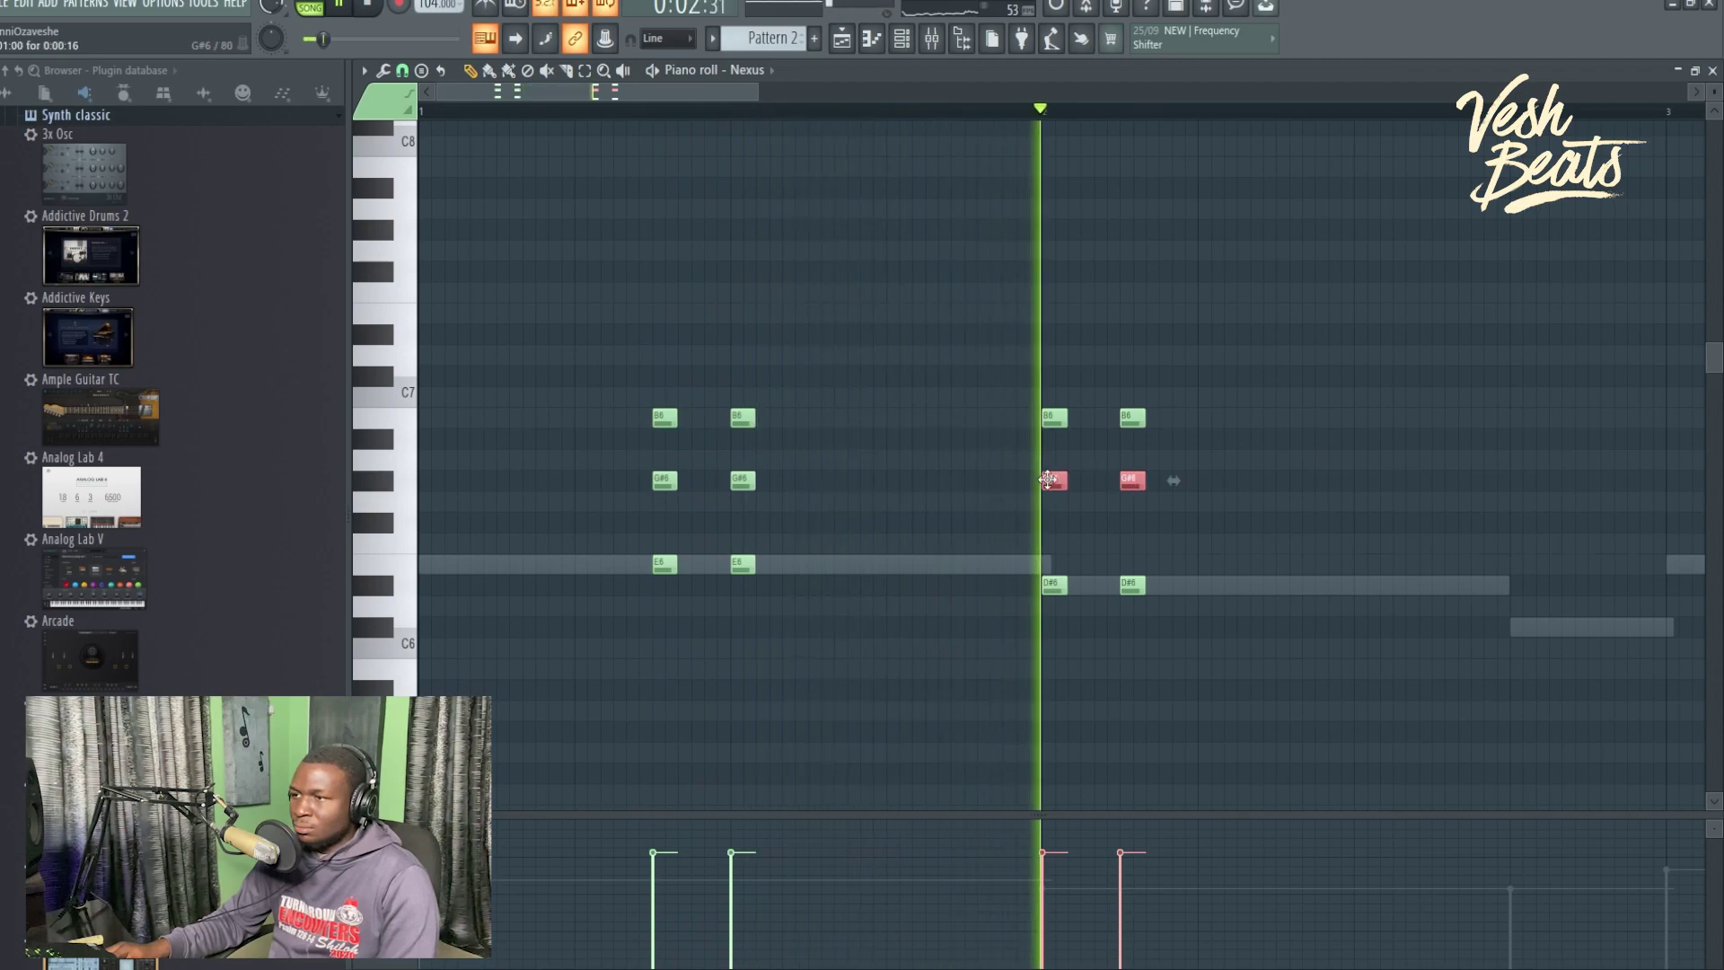
pyautogui.moveTo(1218, 366); pyautogui.dragTo(963, 584)
pyautogui.rightClick(1173, 543)
pyautogui.keyDown('ctrl'); pyautogui.scroll(-2, 1172, 534); pyautogui.keyUp('ctrl')
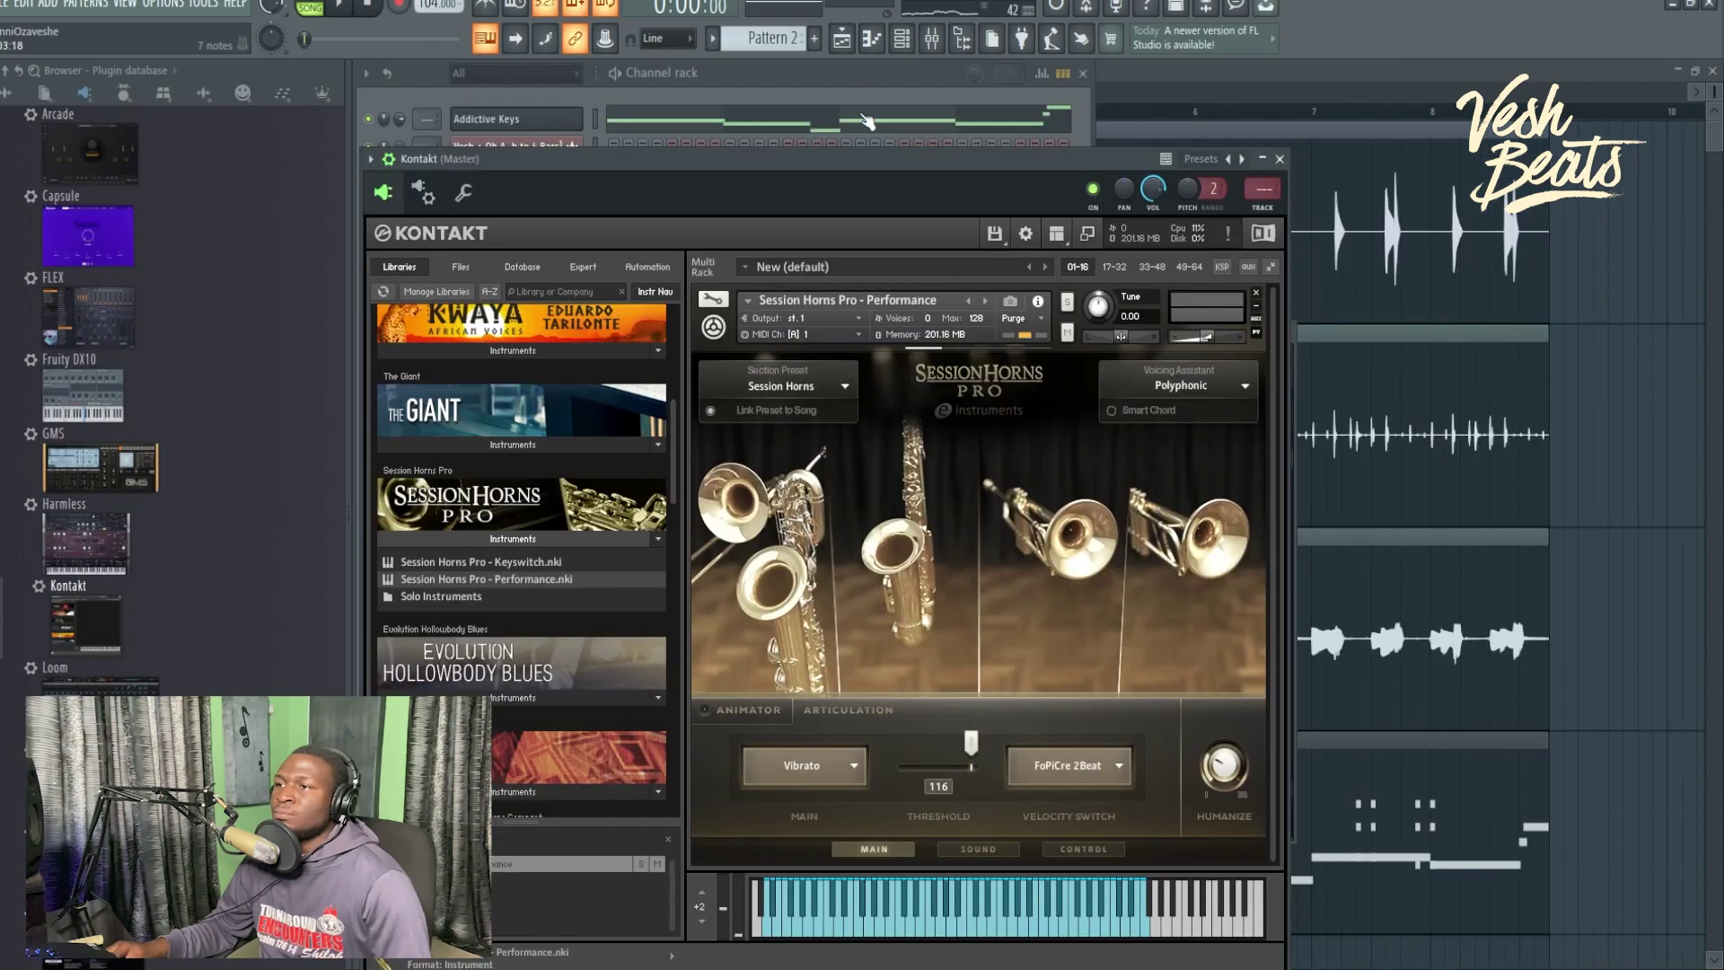
# Lower the velocity of all Nexus chord notes in Pattern 2 and randomize their levels.
pyautogui.press('F6')
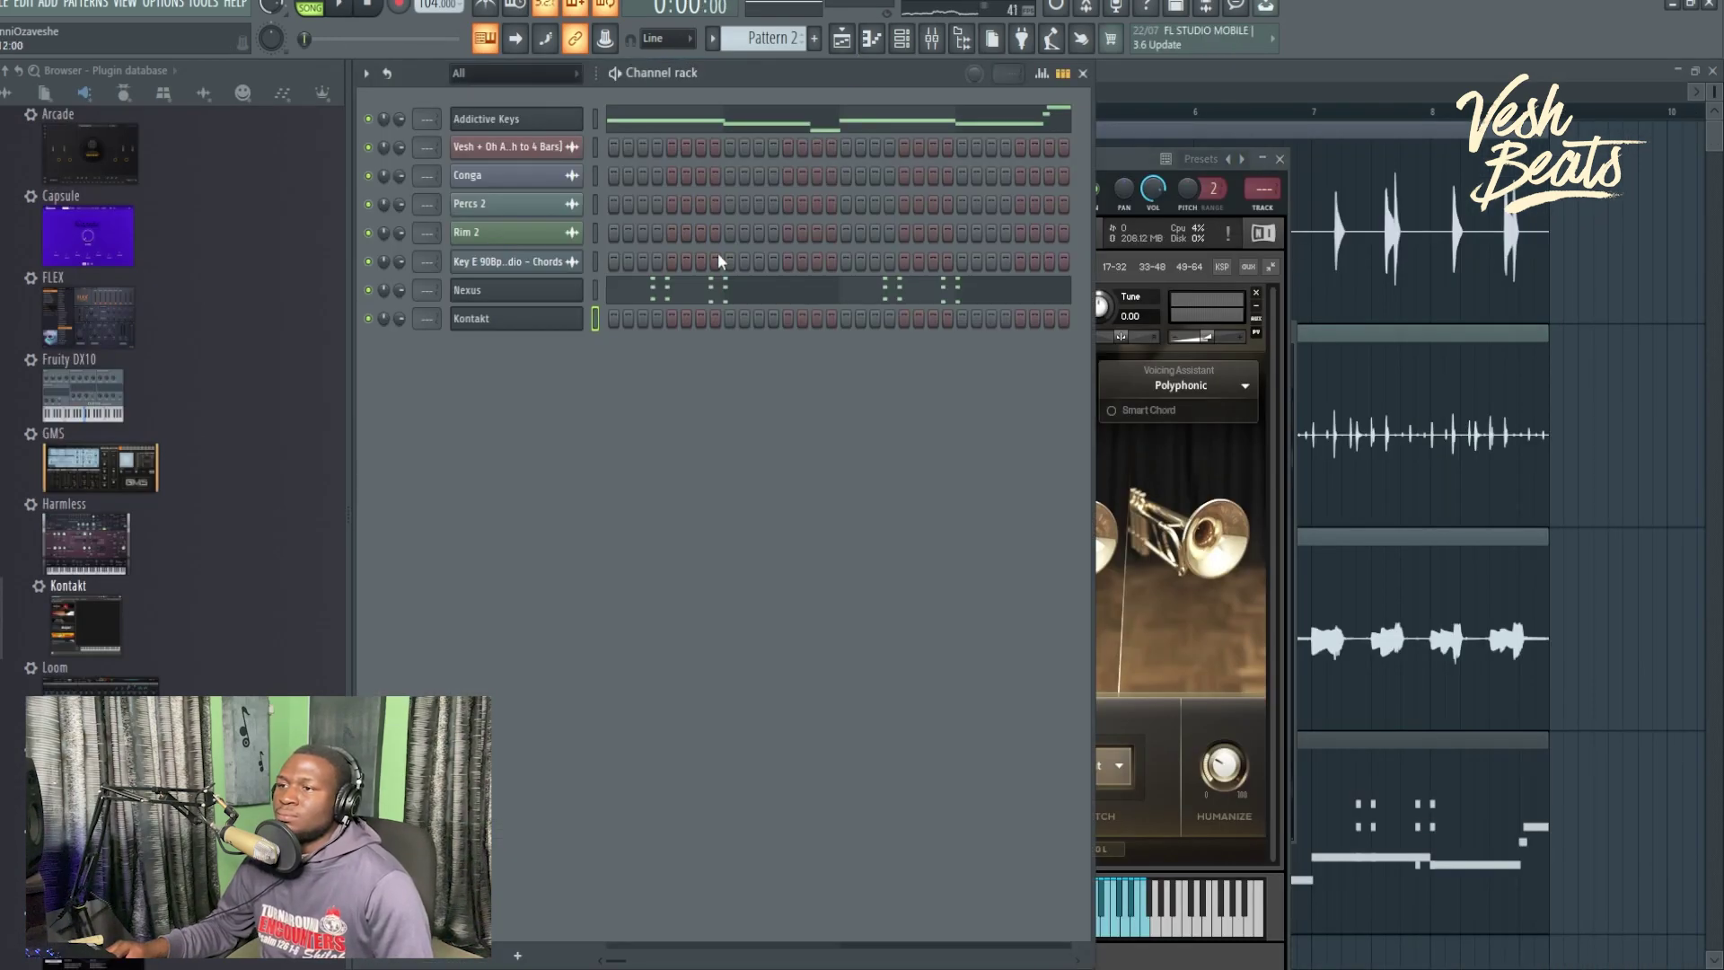
pyautogui.press('space')
pyautogui.click(712, 290)
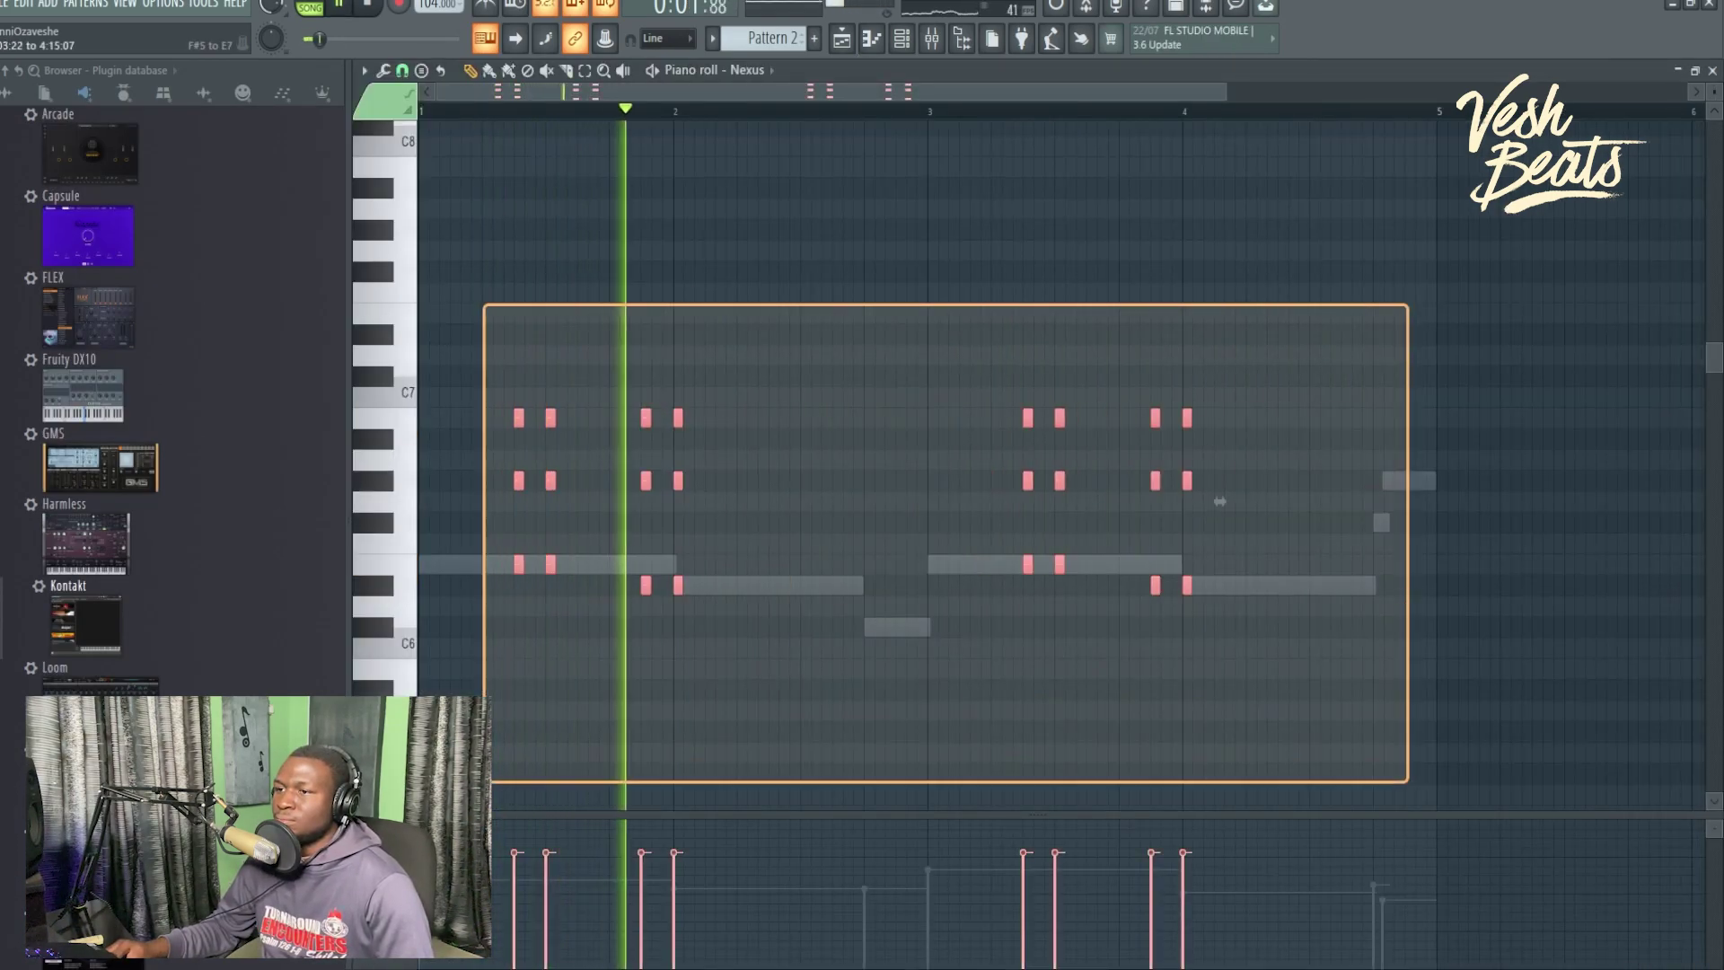
pyautogui.moveTo(466, 781); pyautogui.dragTo(458, 781)
pyautogui.keyDown('alt'); pyautogui.scroll(-5, 614, 716); pyautogui.keyUp('alt')
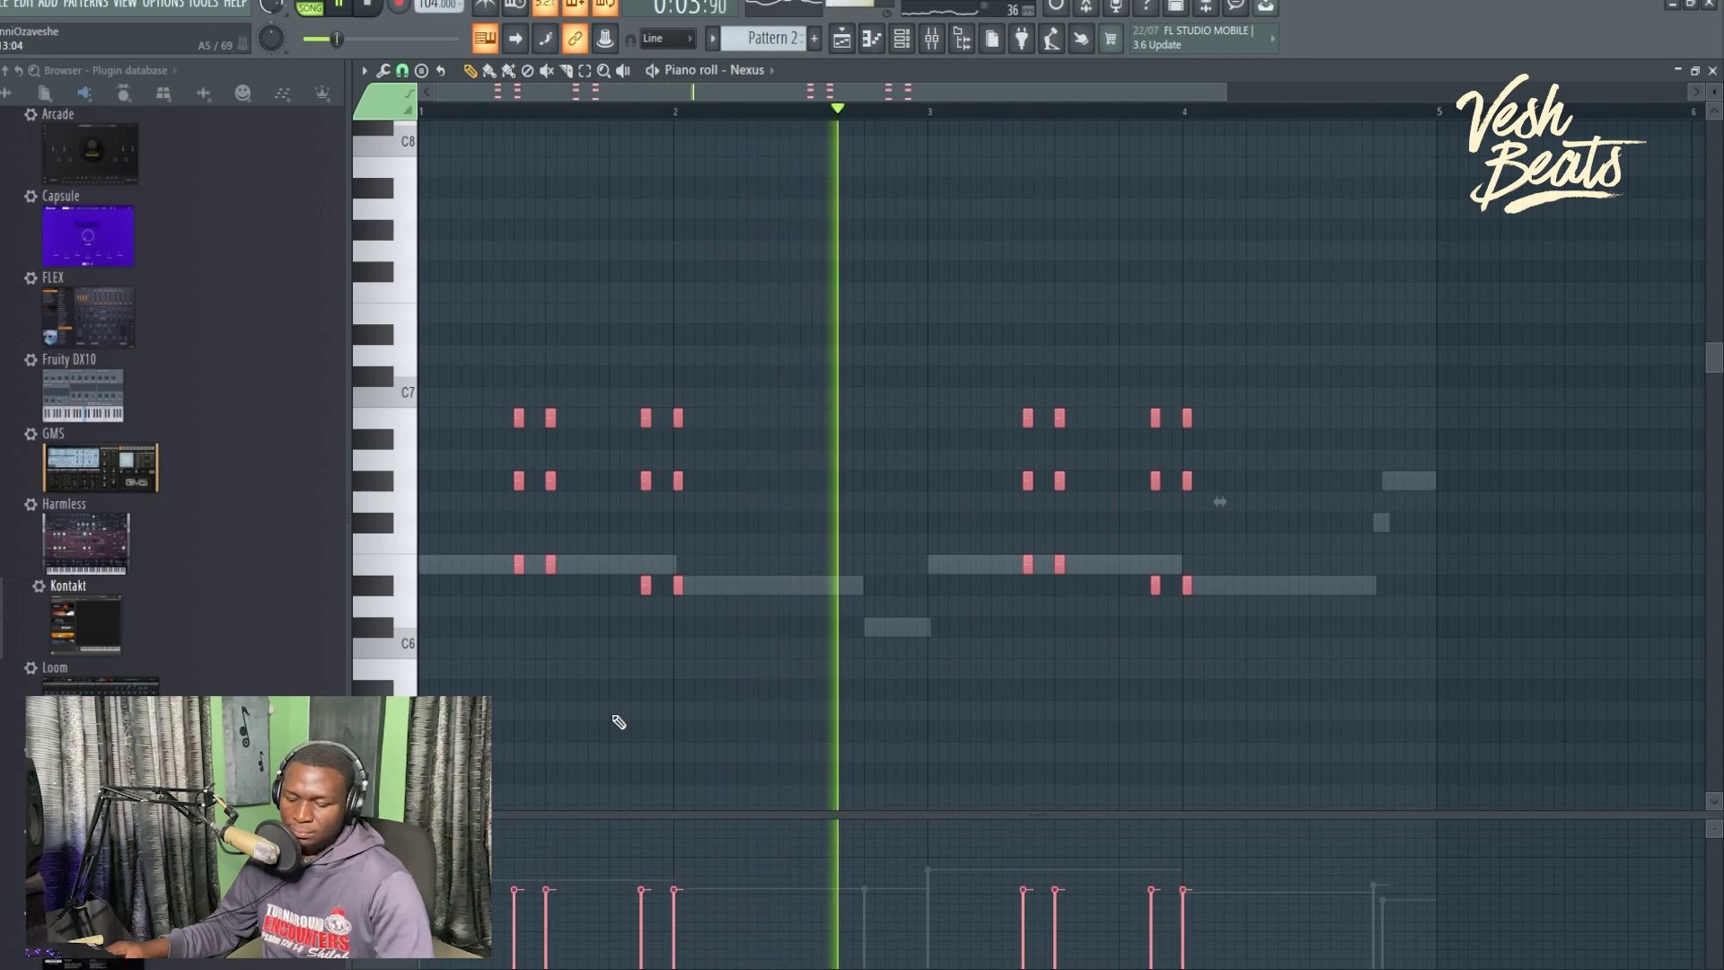
pyautogui.hotkey('alt', 'r')
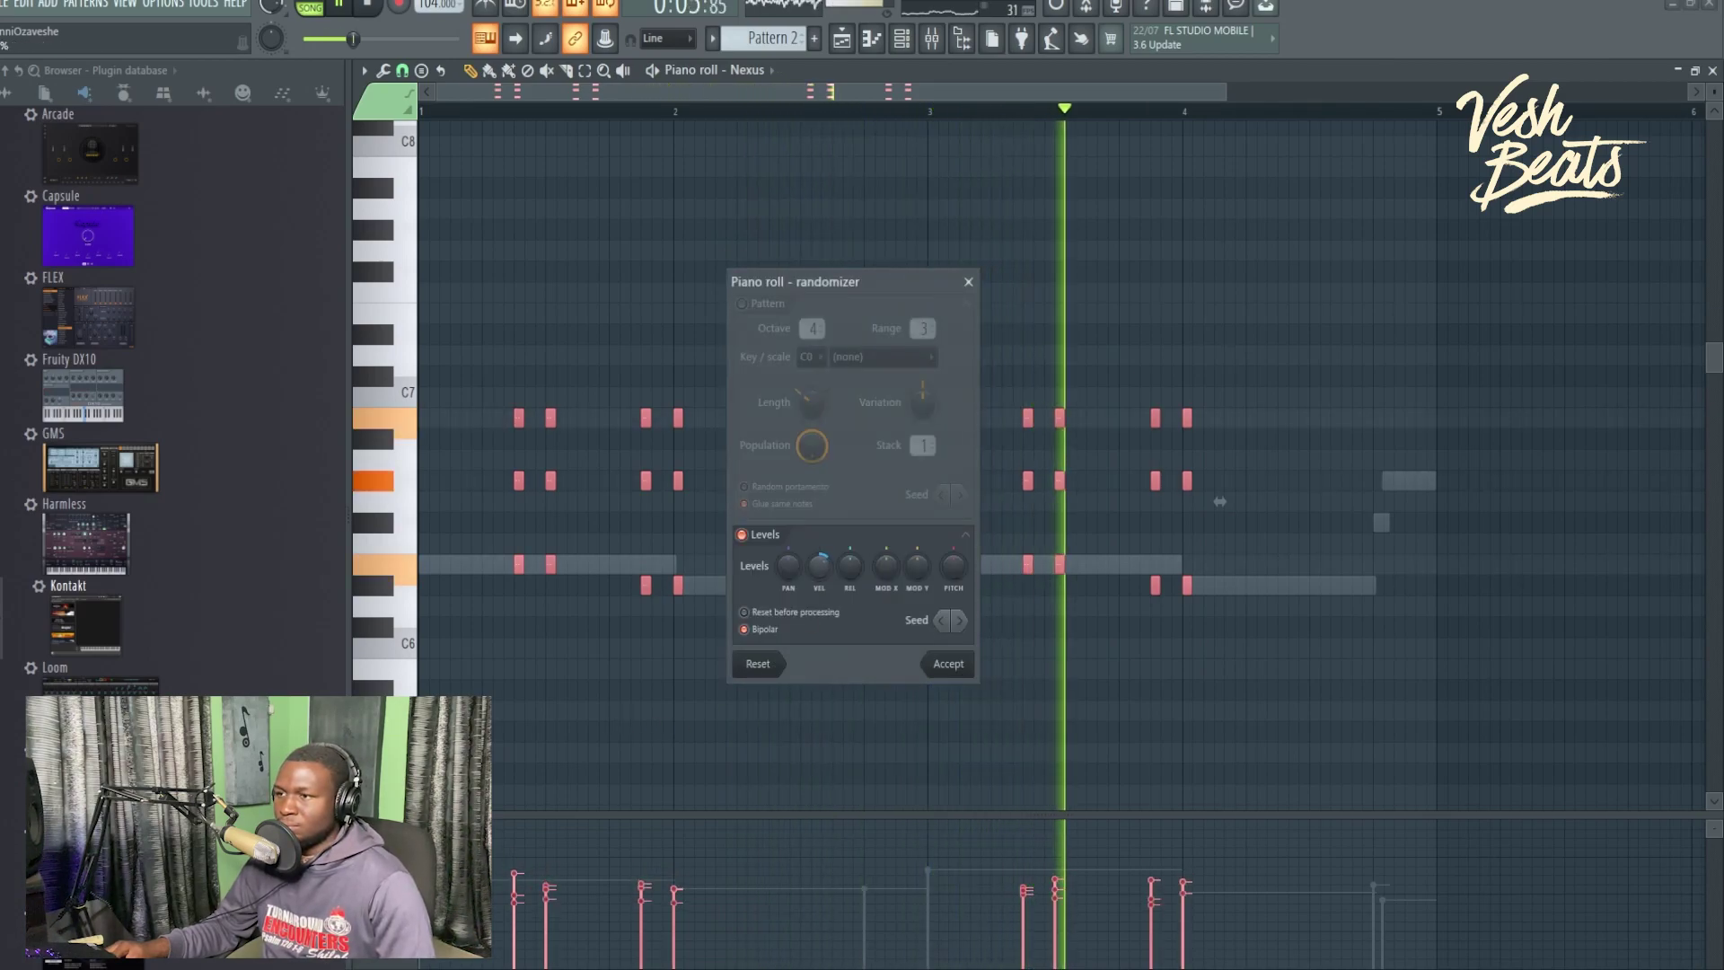
pyautogui.click(948, 663)
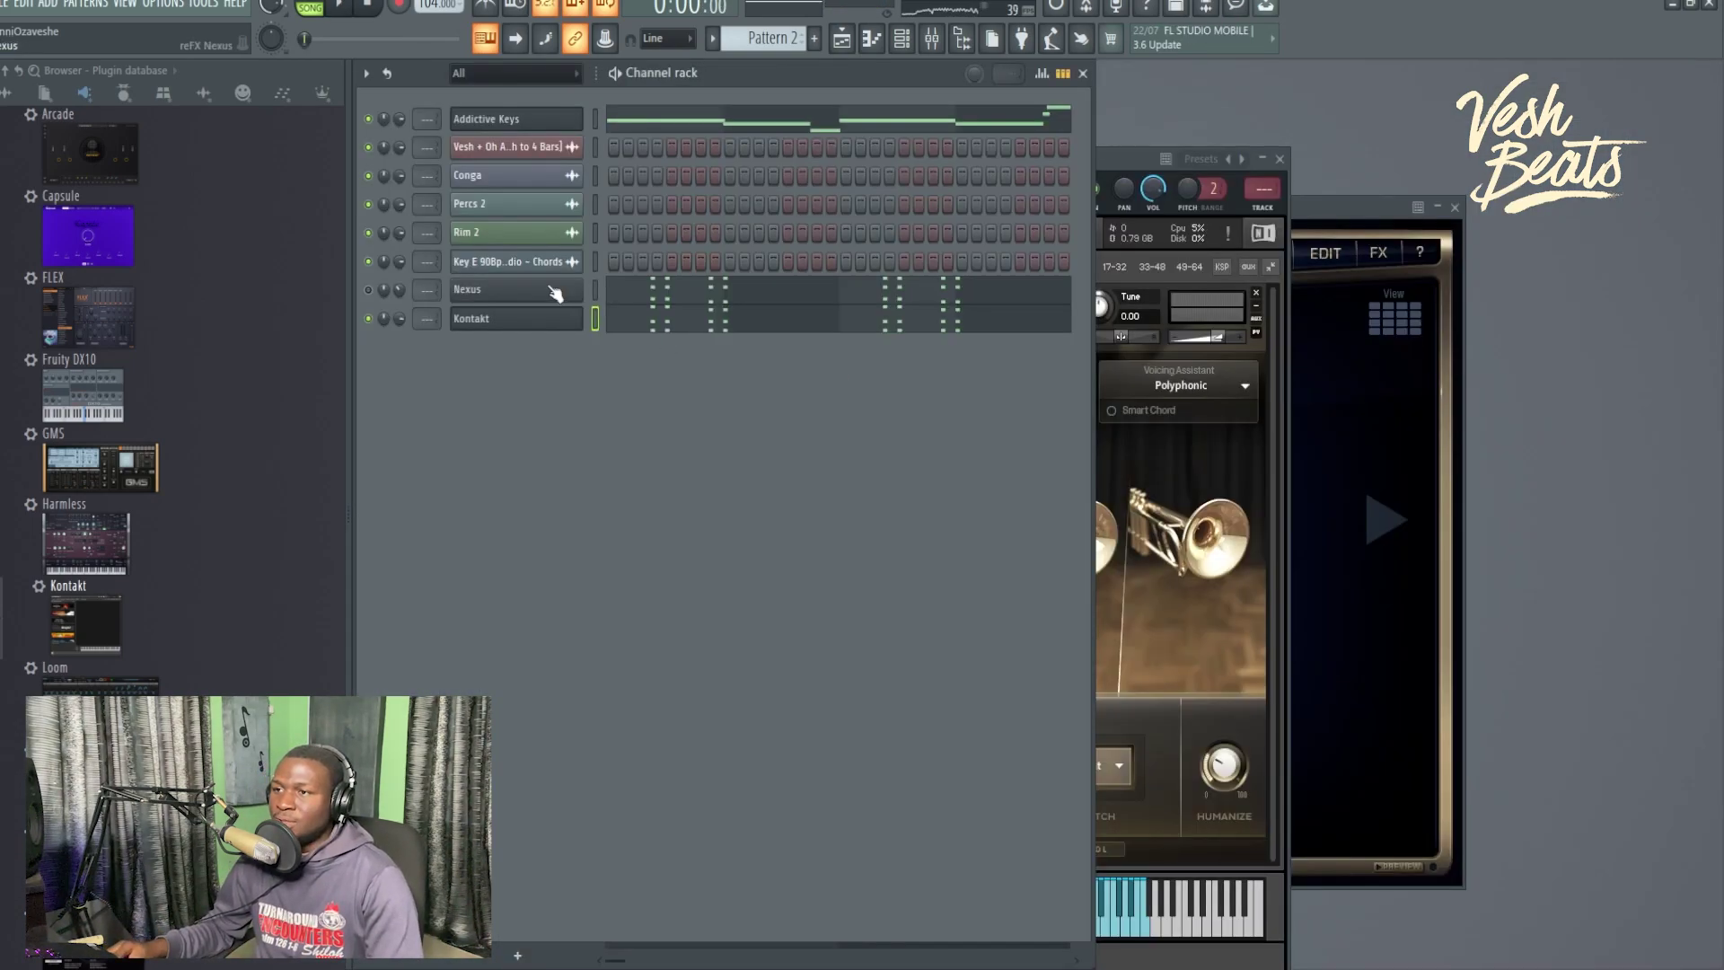
# Review the sax preset in Nexus and the Session Horns Pro instrument in Kontakt.
pyautogui.click(554, 294)
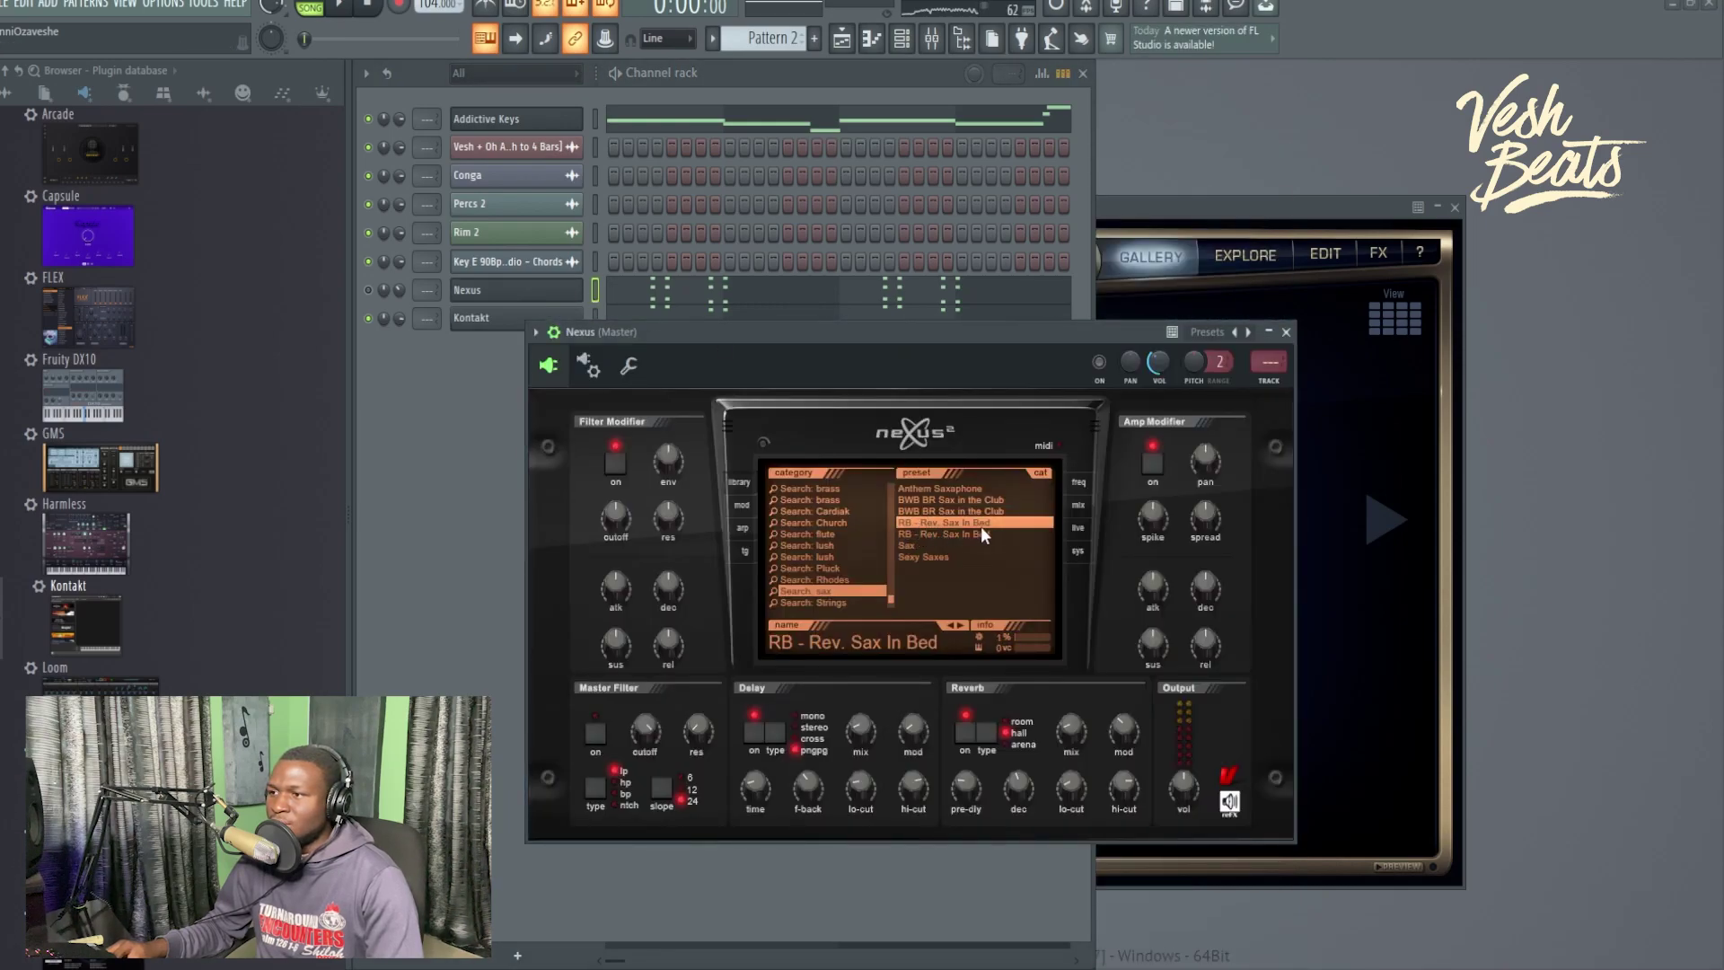
pyautogui.click(475, 422)
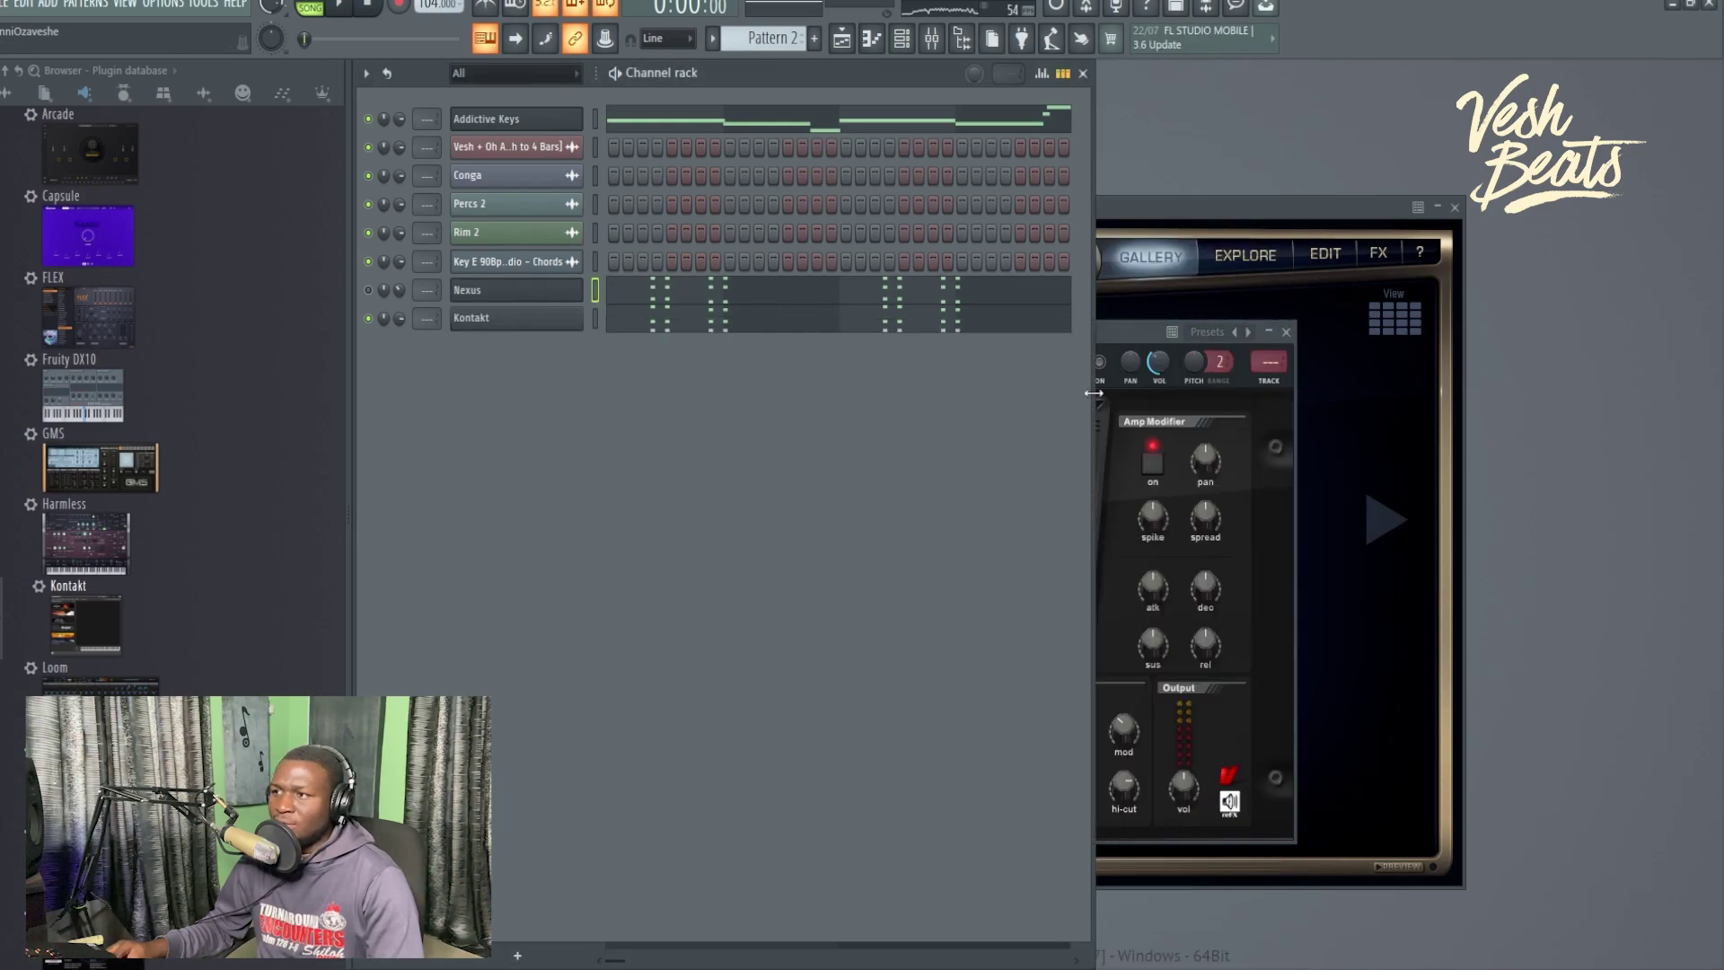
pyautogui.moveTo(1102, 332); pyautogui.dragTo(1124, 328)
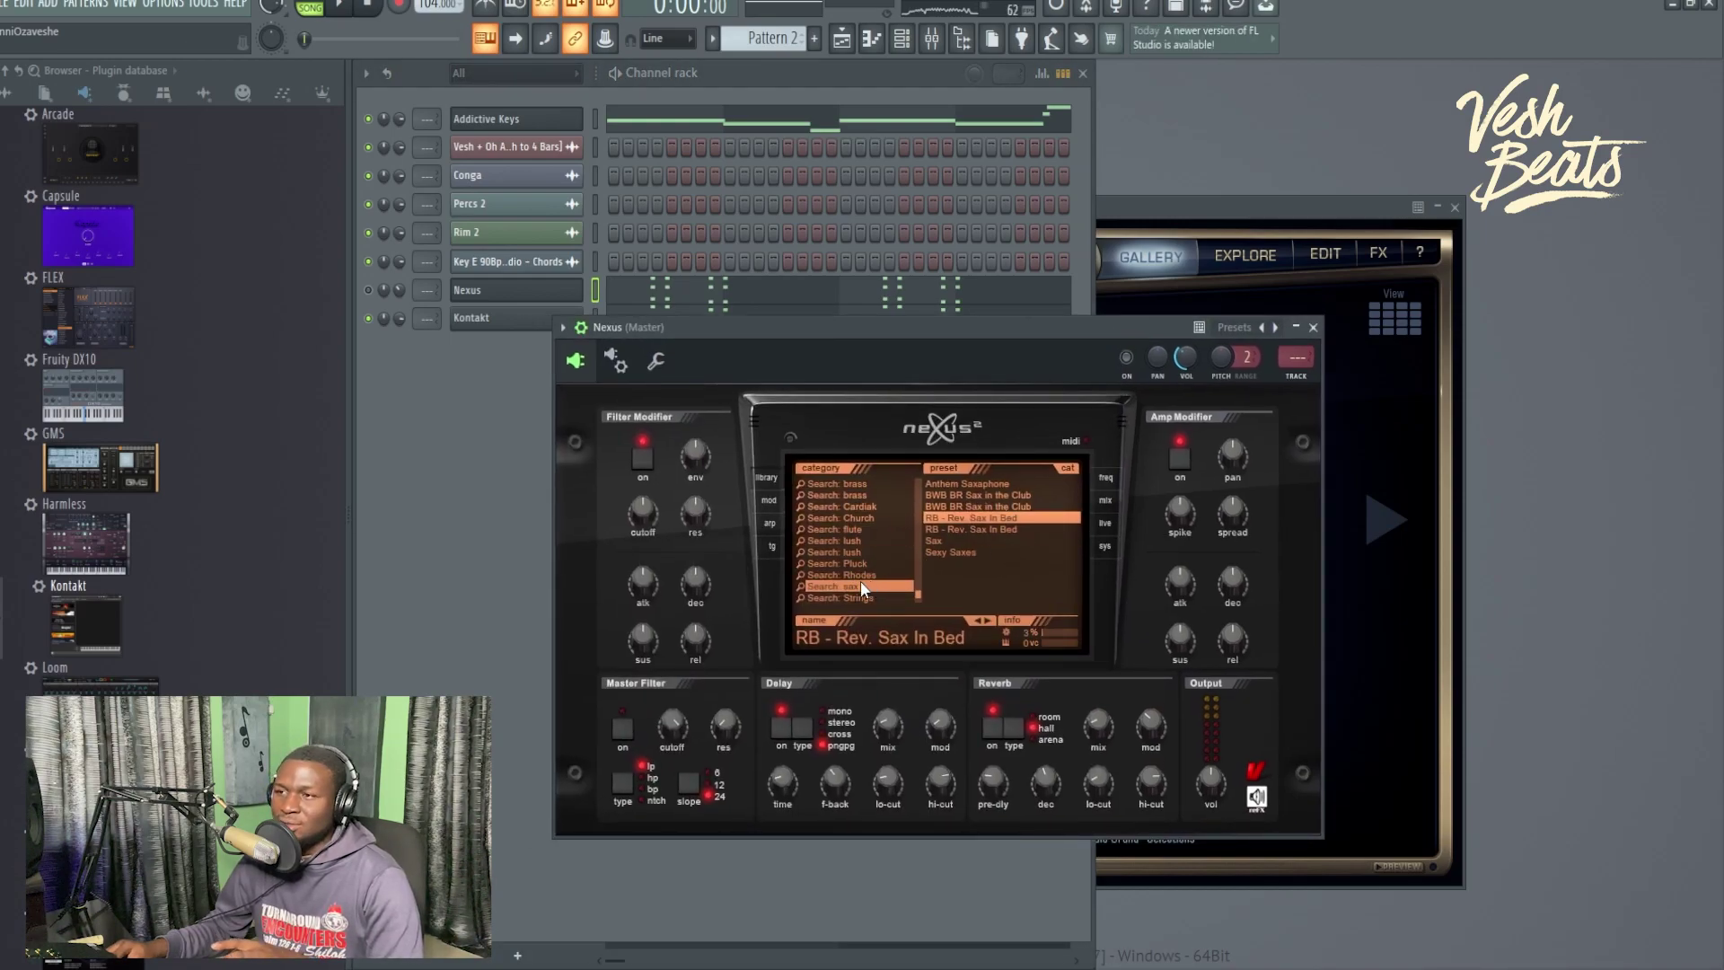
pyautogui.click(472, 320)
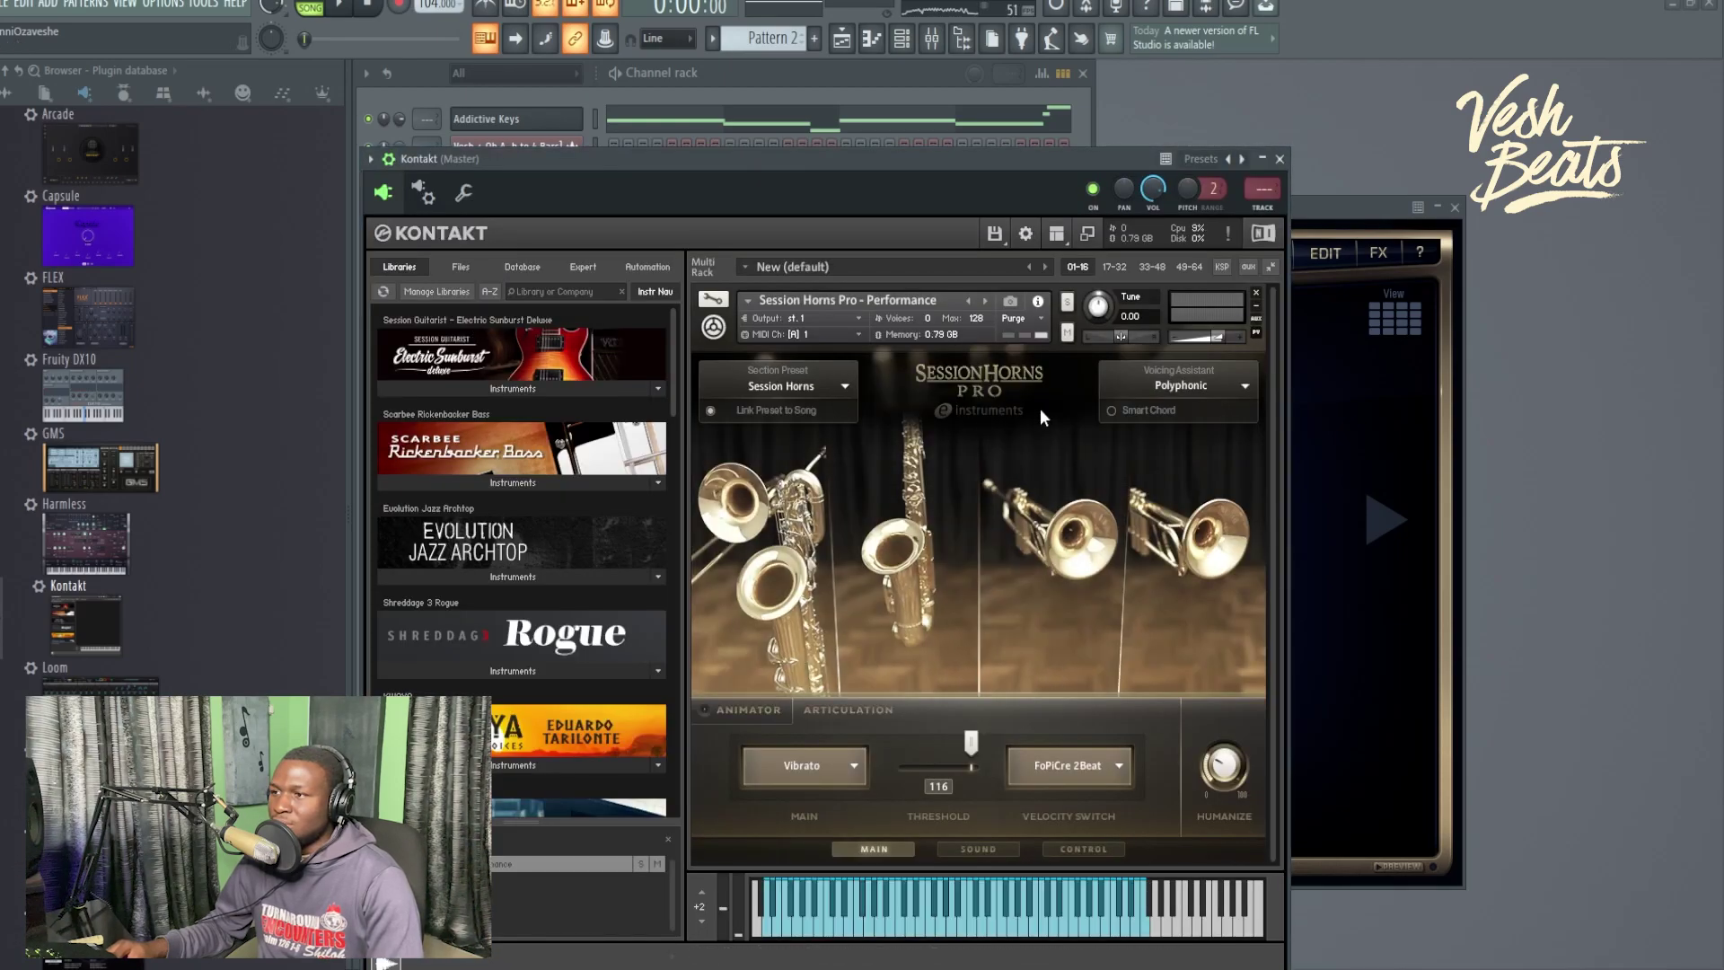
pyautogui.click(794, 72)
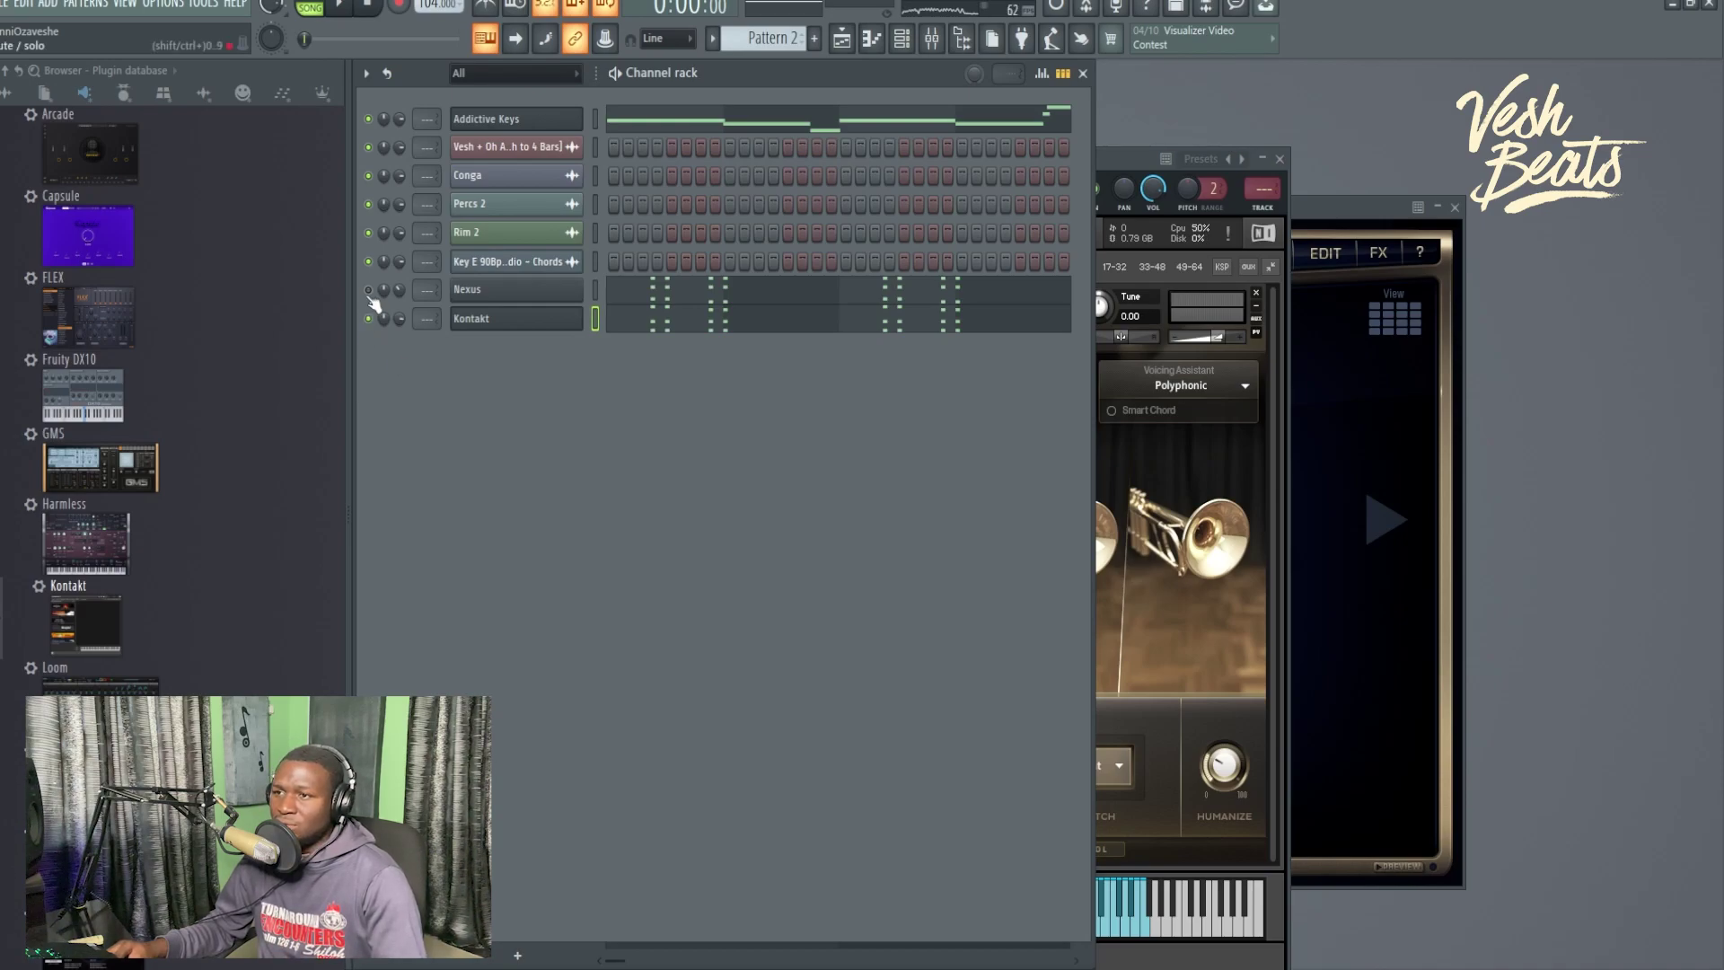
# Unmute the Nexus channel during playback and reduce its volume to 29%.
pyautogui.press('space')
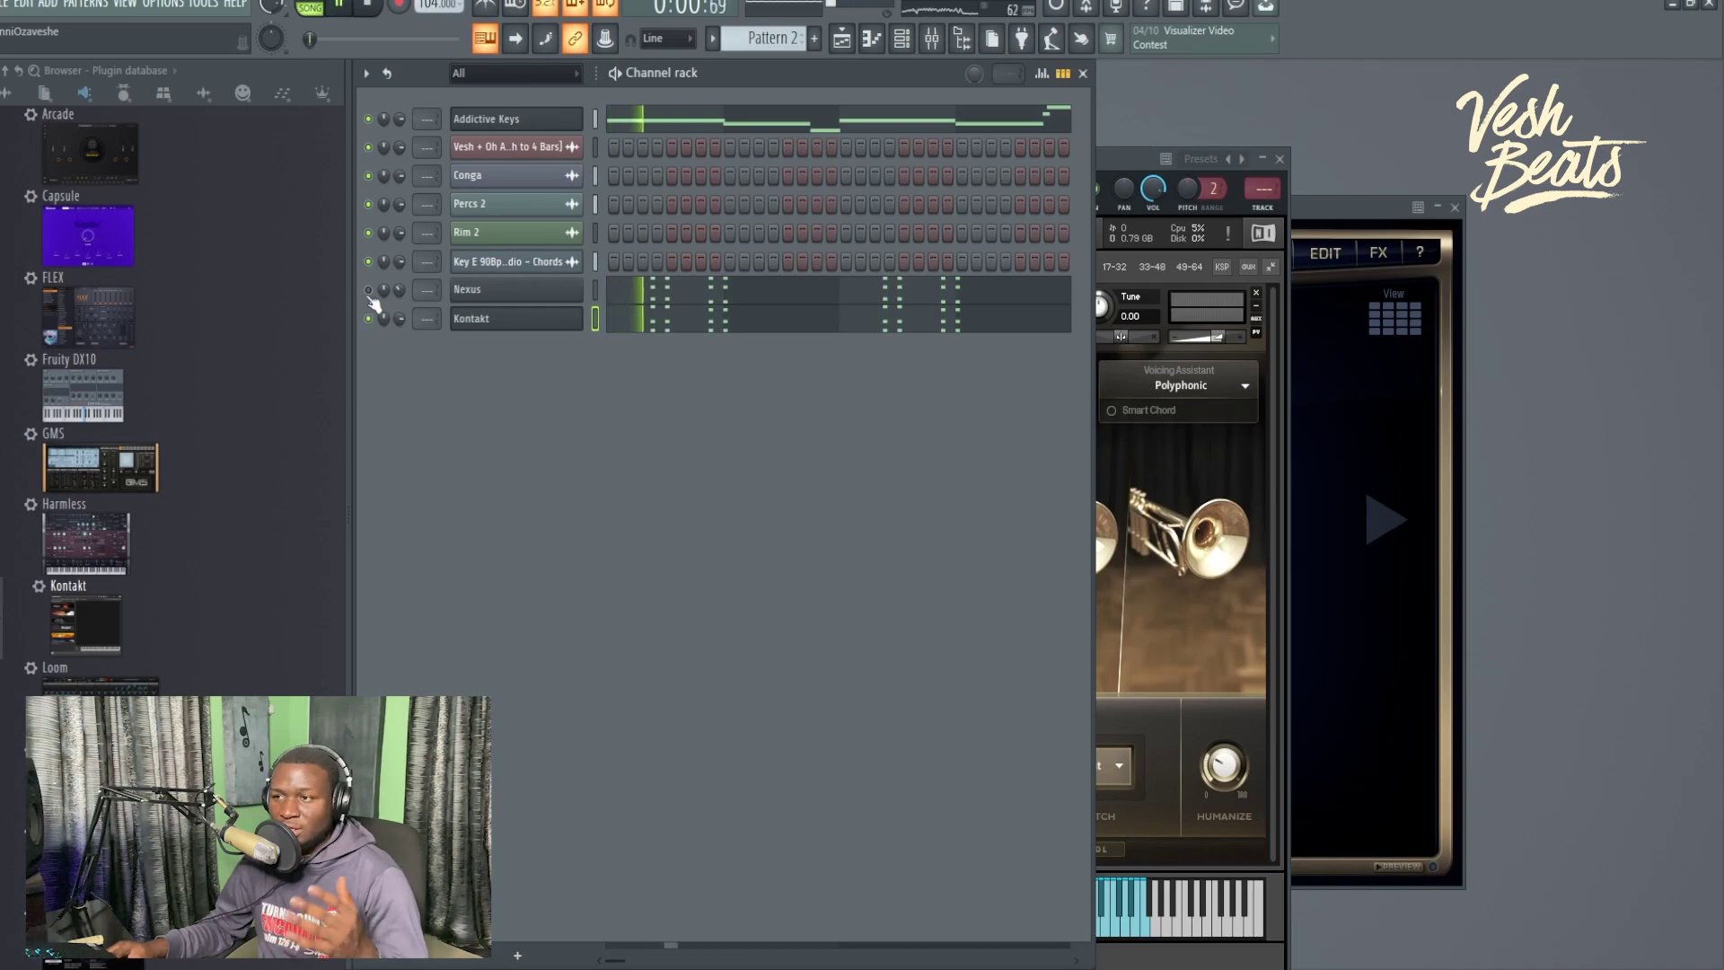
pyautogui.click(369, 291)
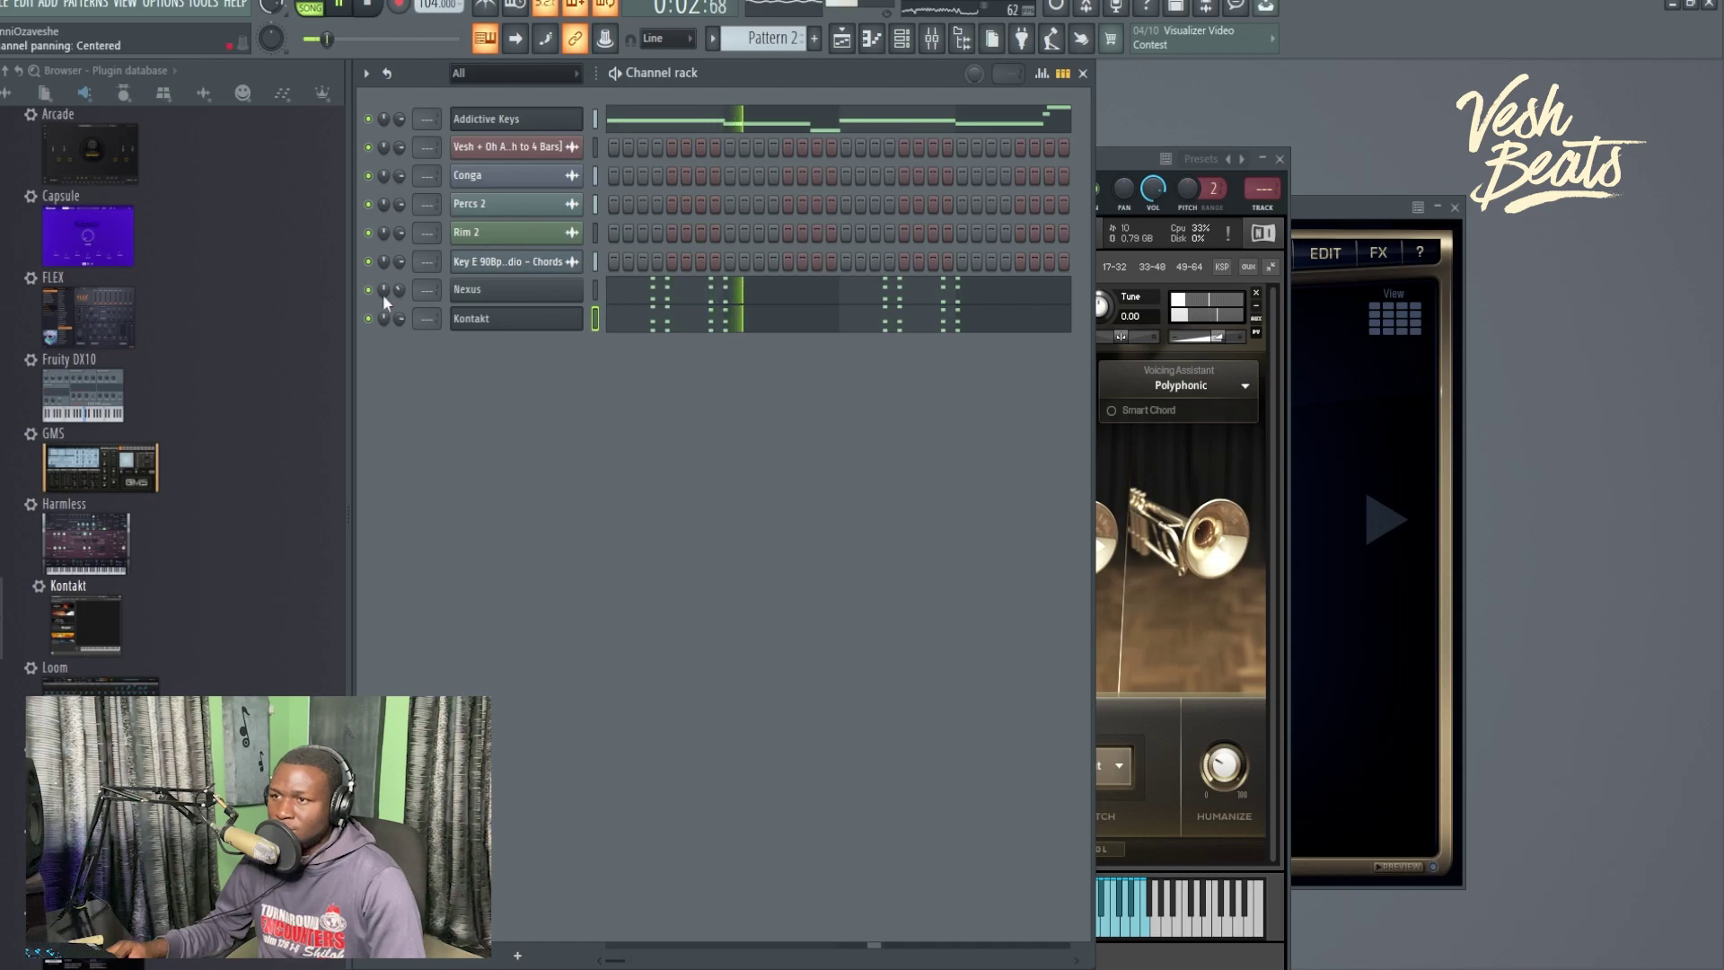
pyautogui.moveTo(399, 292); pyautogui.dragTo(401, 325)
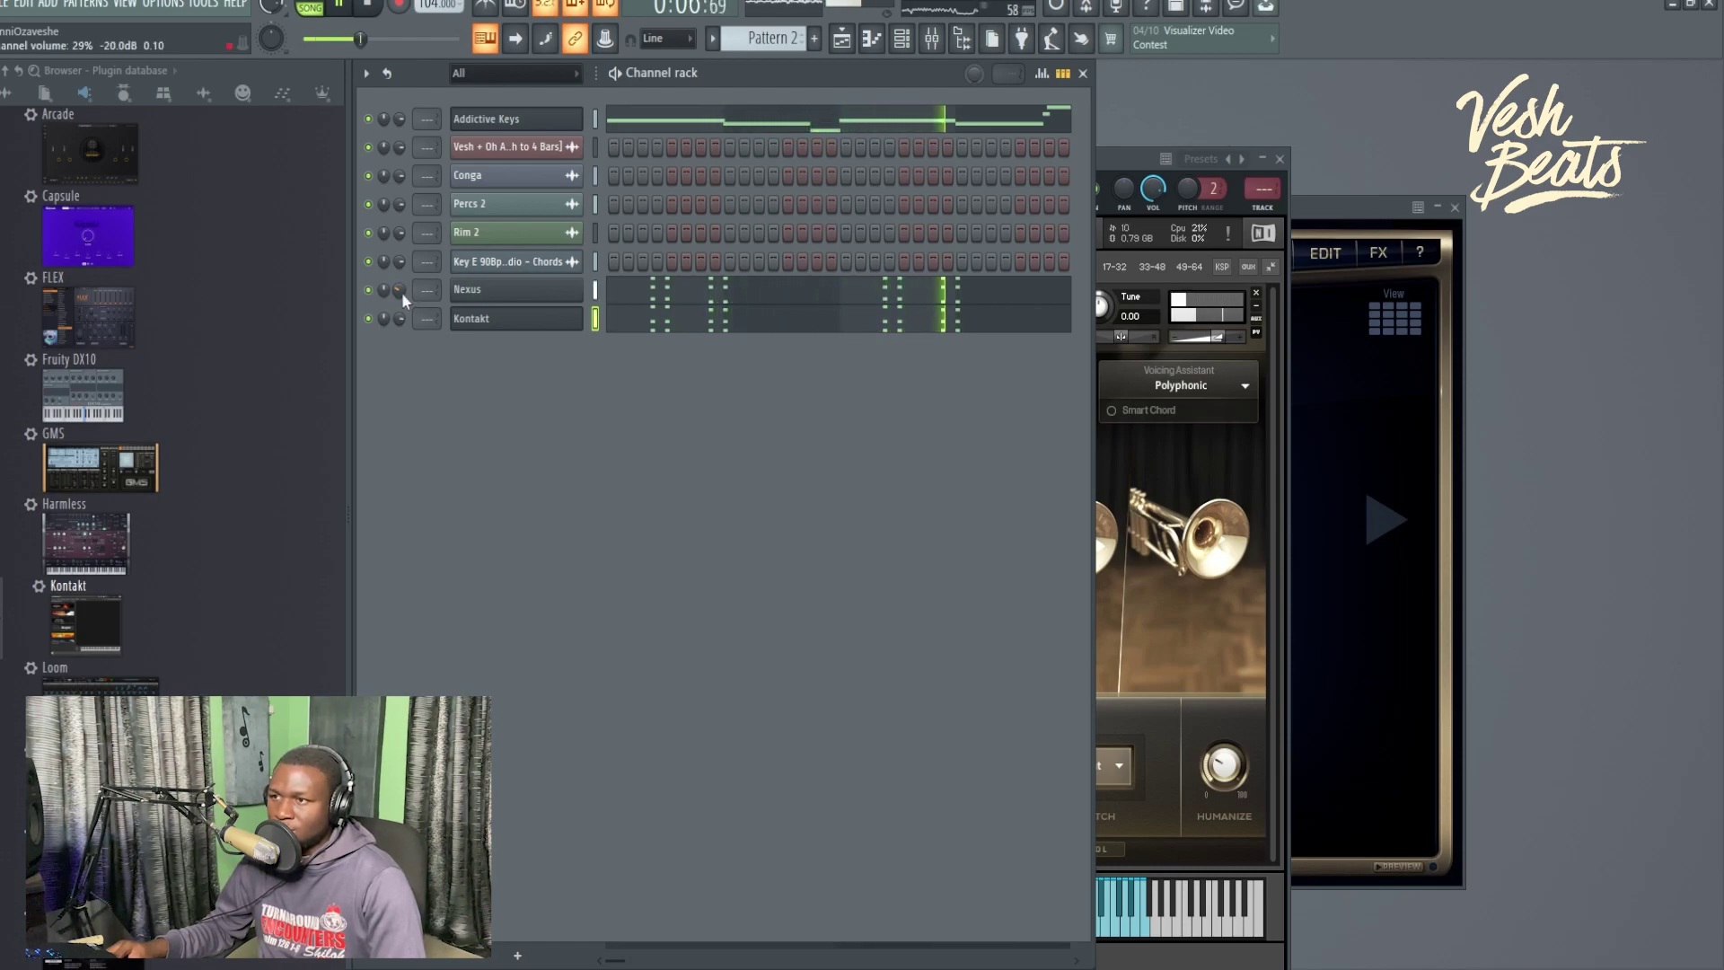
pyautogui.press('space')
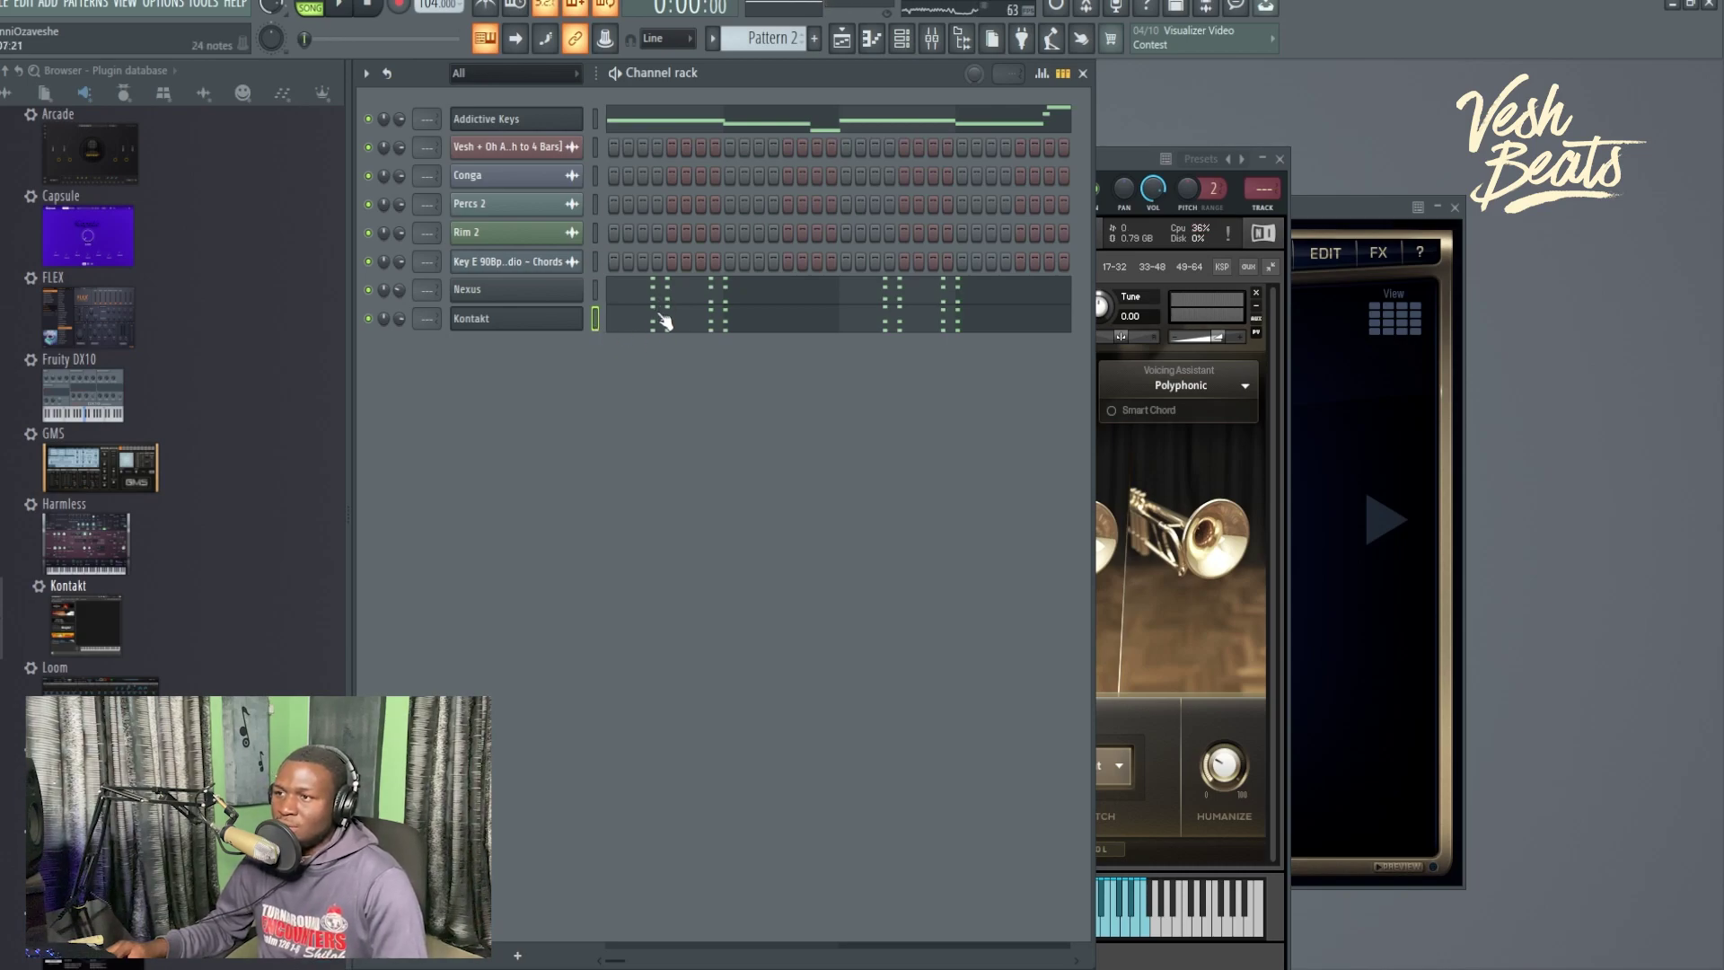
# Add low C#5 and D#5 notes under the Kontakt horn chords and play the result.
pyautogui.click(665, 321)
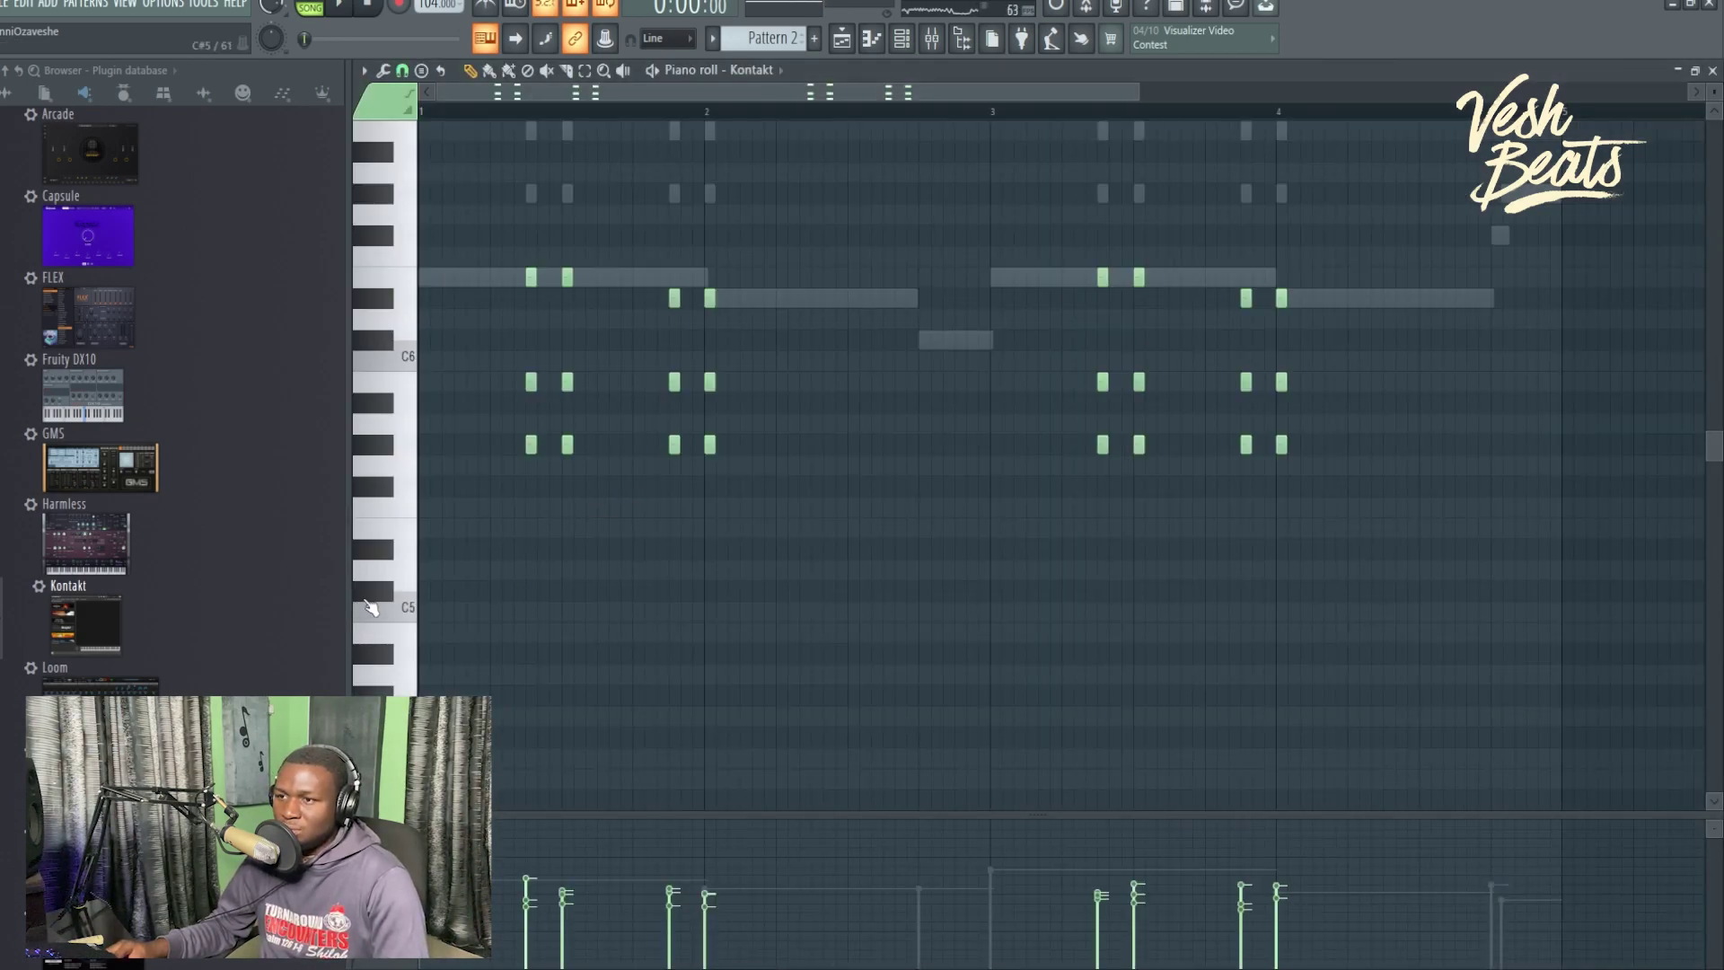
pyautogui.scroll(2, 427, 611)
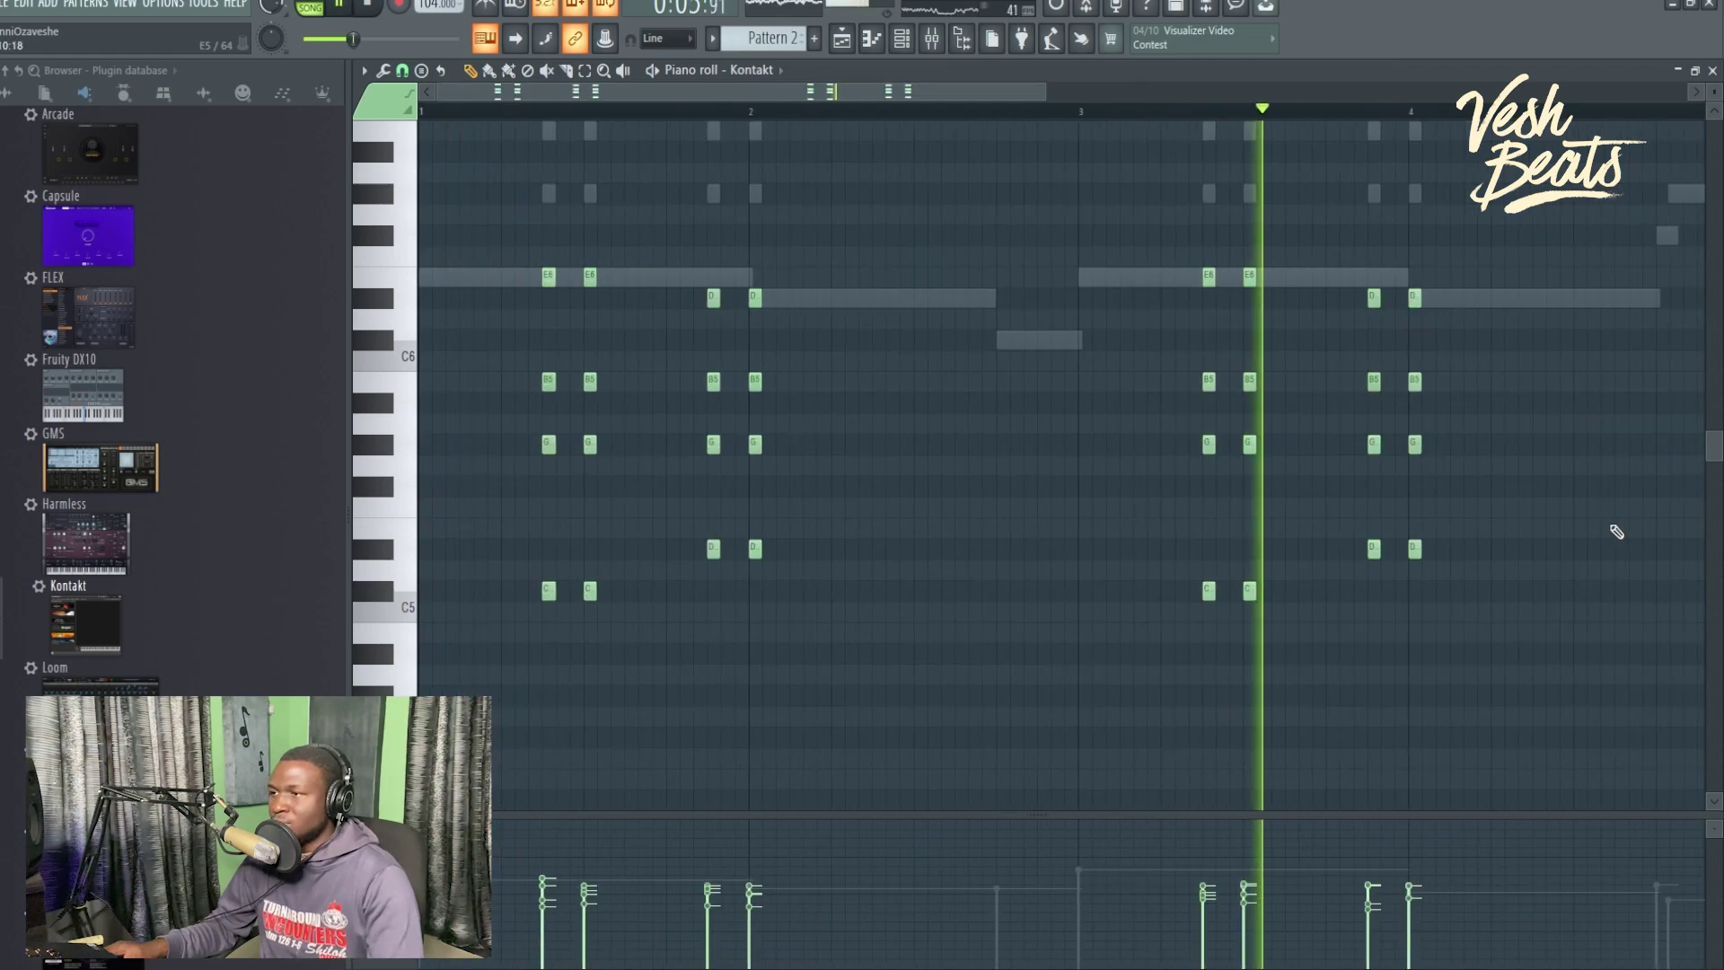
pyautogui.press('F7')
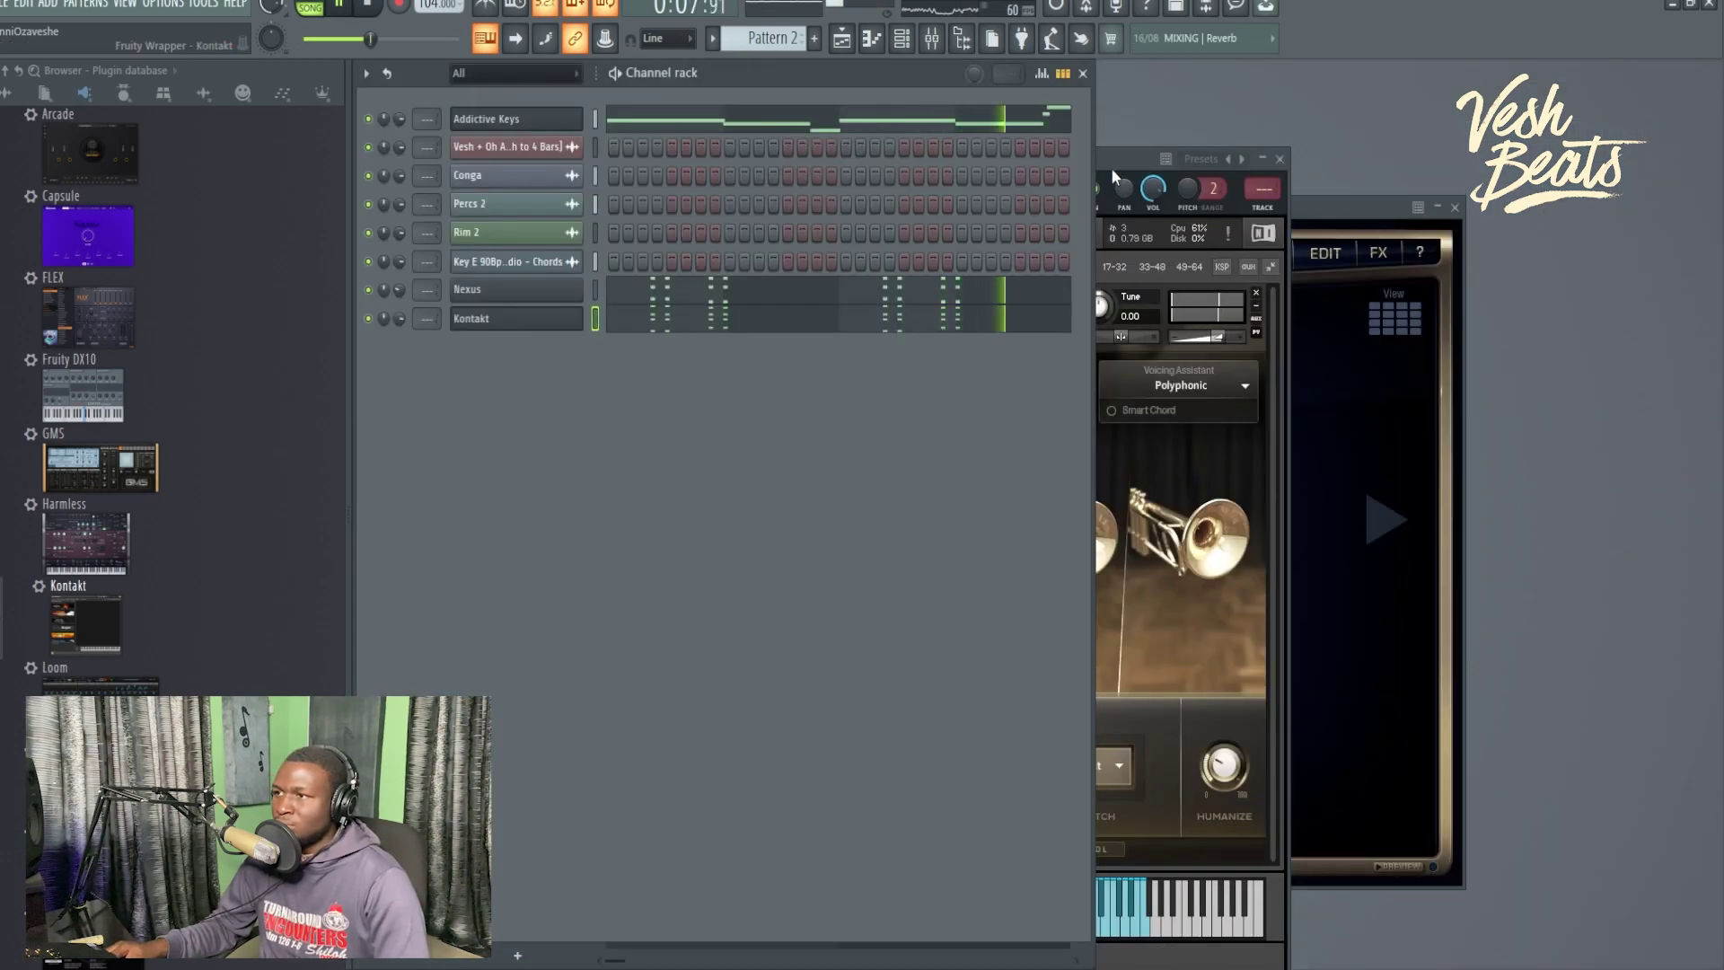
pyautogui.press('space')
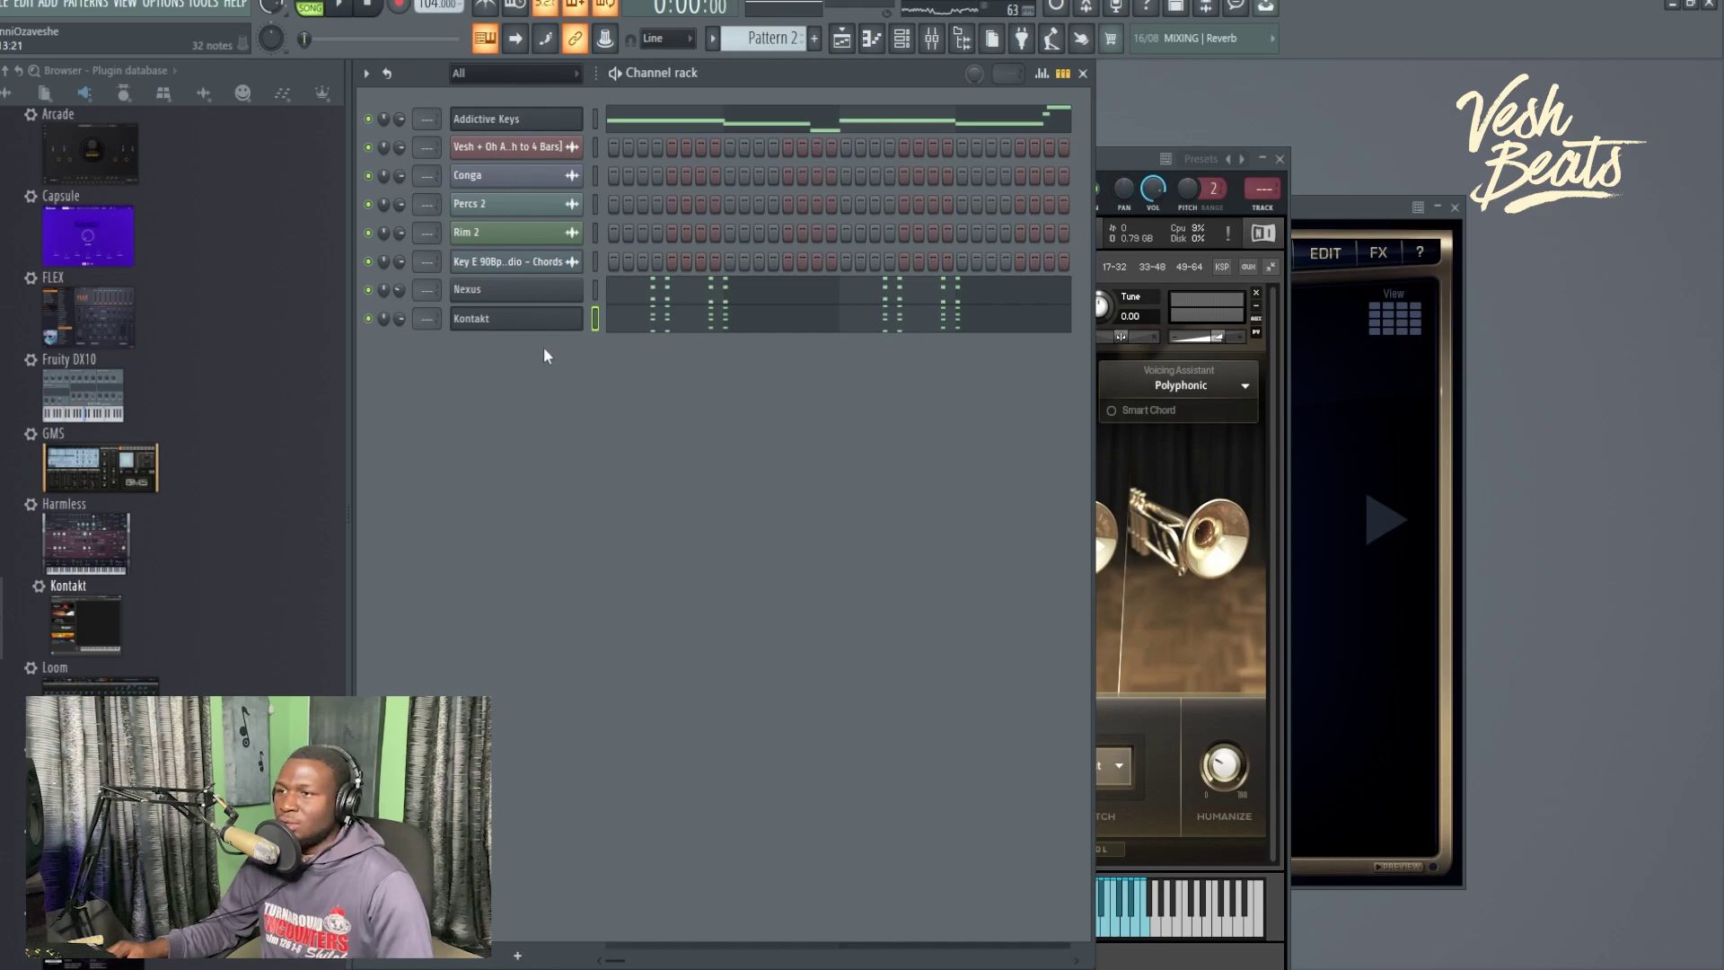
# Move the horn chords from Pattern 2 into a separate Horns pattern and return to the playlist.
pyautogui.hotkey('ctrl', 'x')
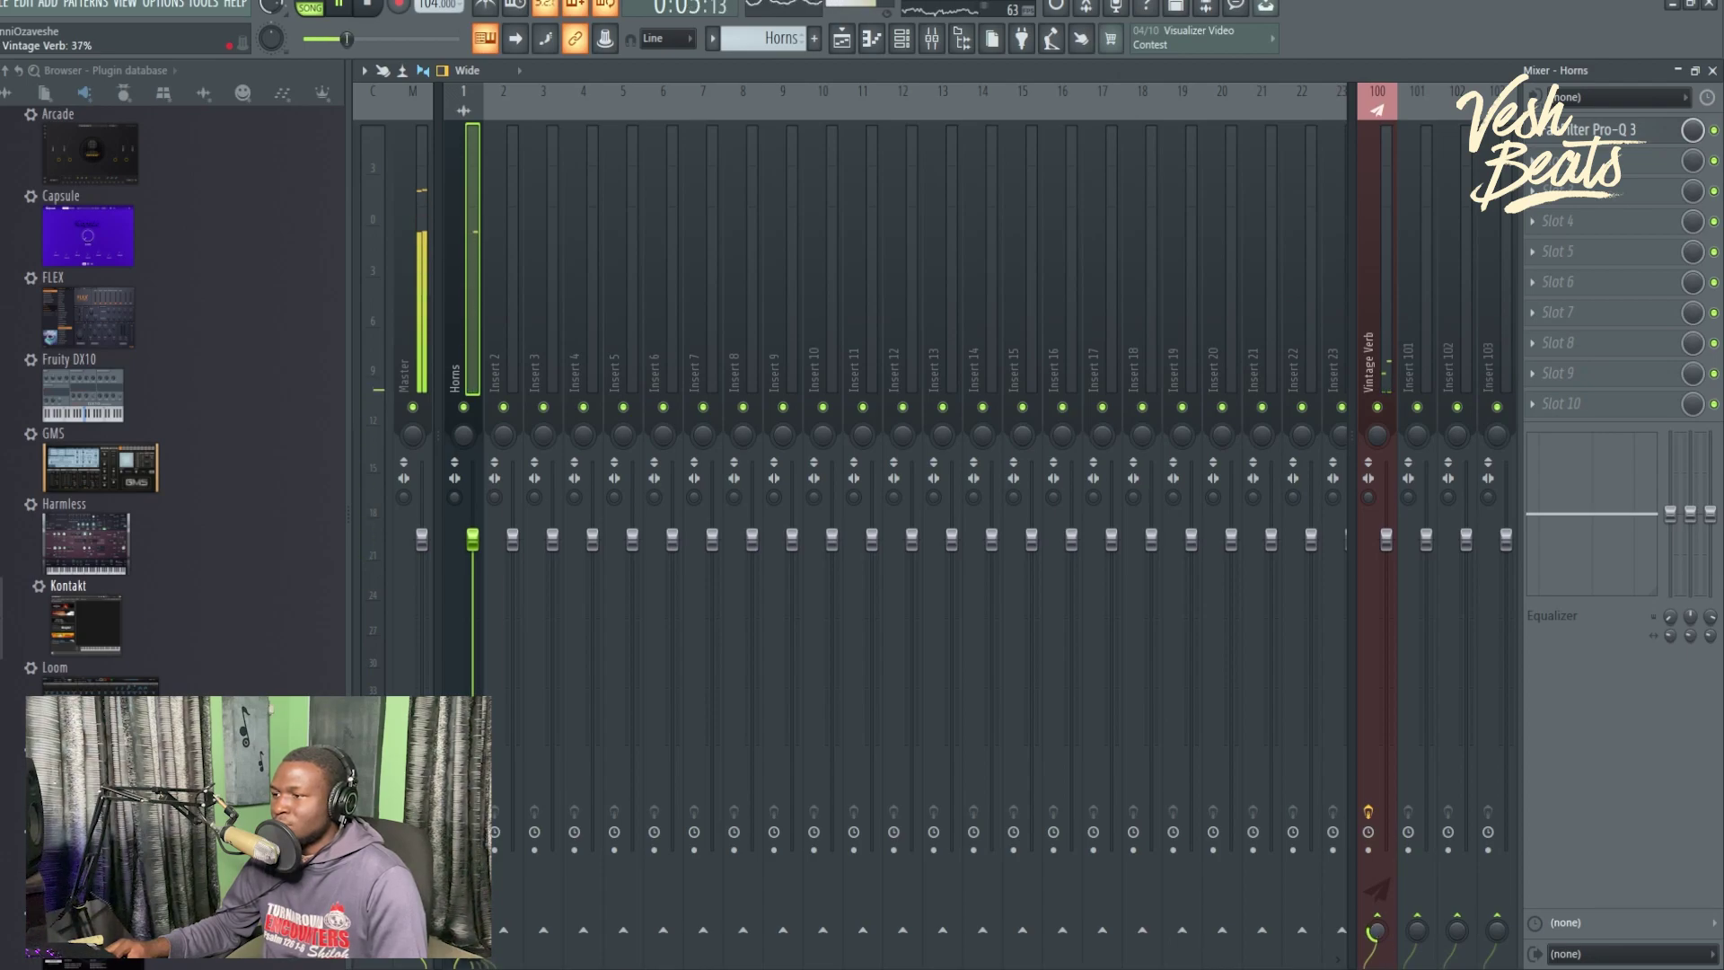
pyautogui.click(902, 39)
pyautogui.click(841, 38)
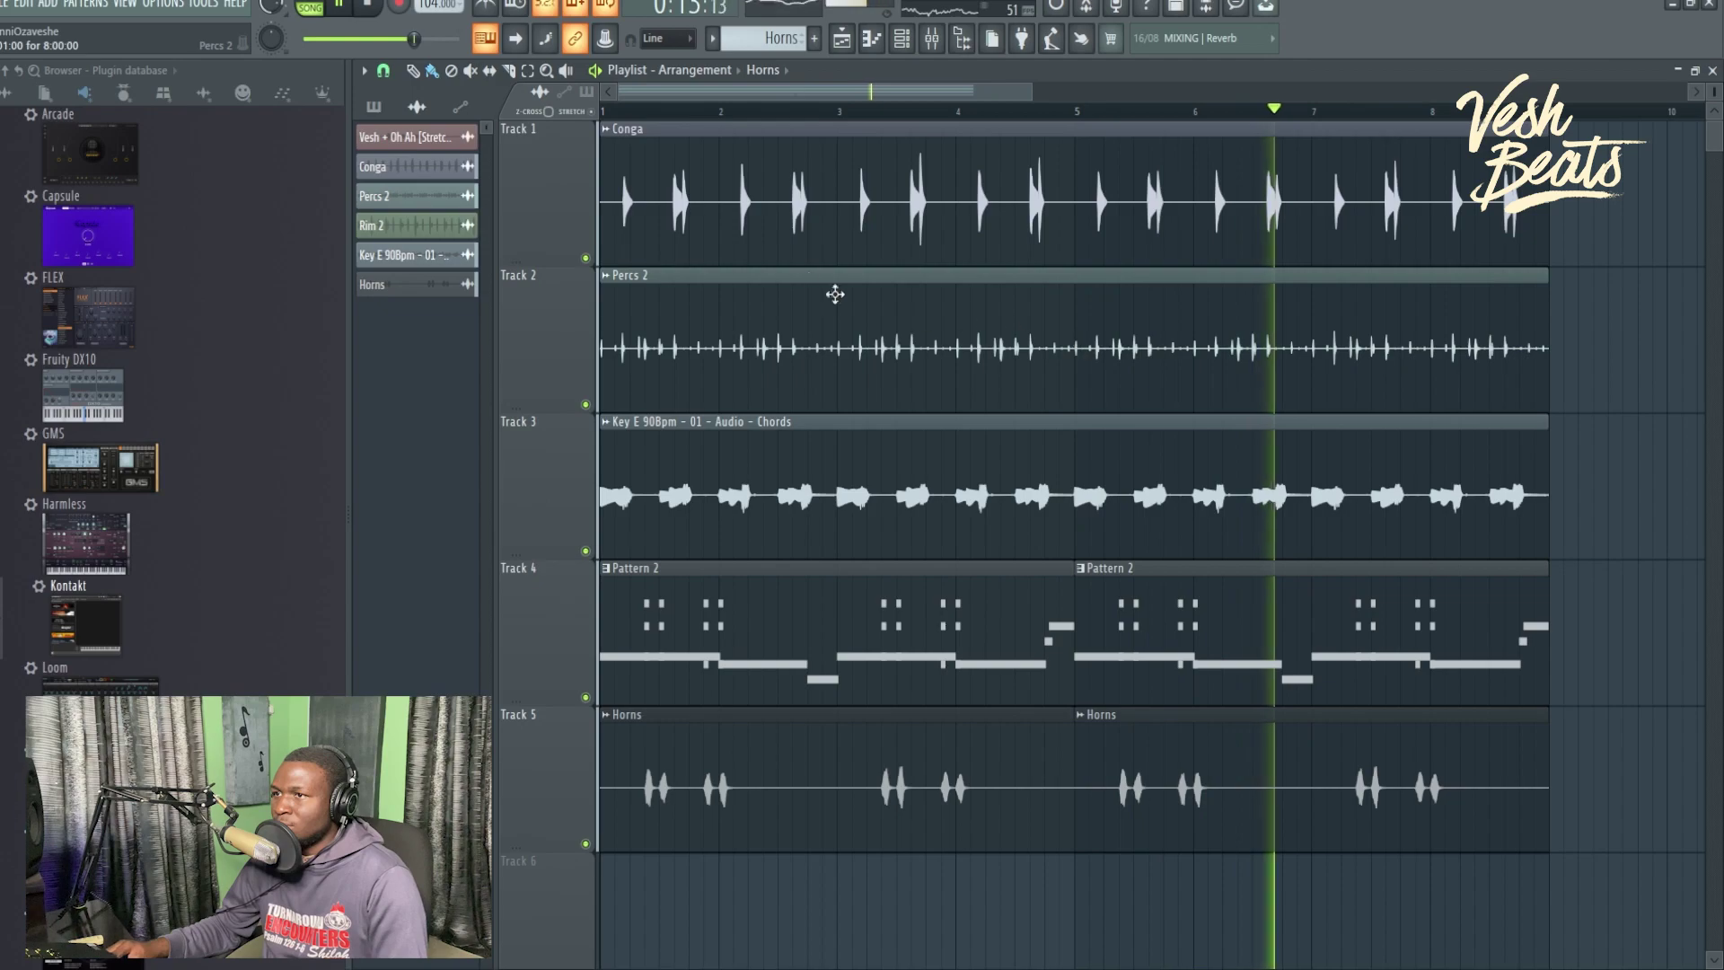
# Insert an empty track above the Conga track, stop playback and create a new empty pattern.
pyautogui.rightClick(542, 183)
pyautogui.click(610, 474)
pyautogui.press('space')
pyautogui.press('F4')
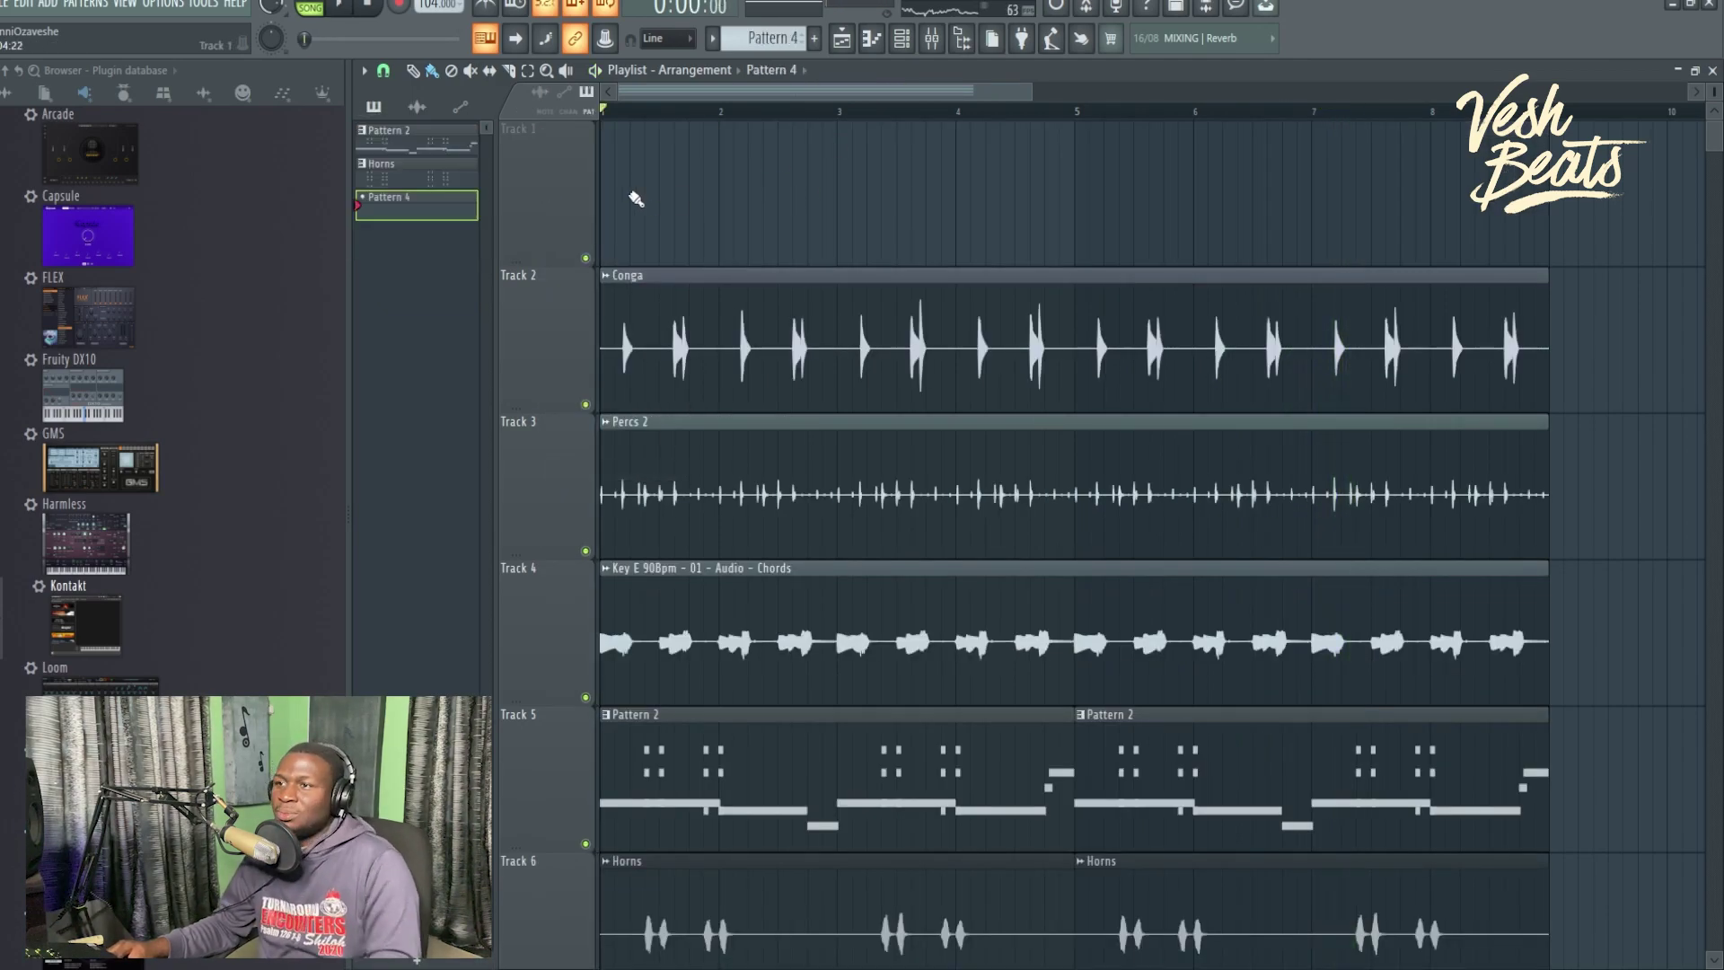
# Place one-bar Pattern 4 clips on Track 1 at bars 1, 3, 5 and 7.
pyautogui.click(615, 193)
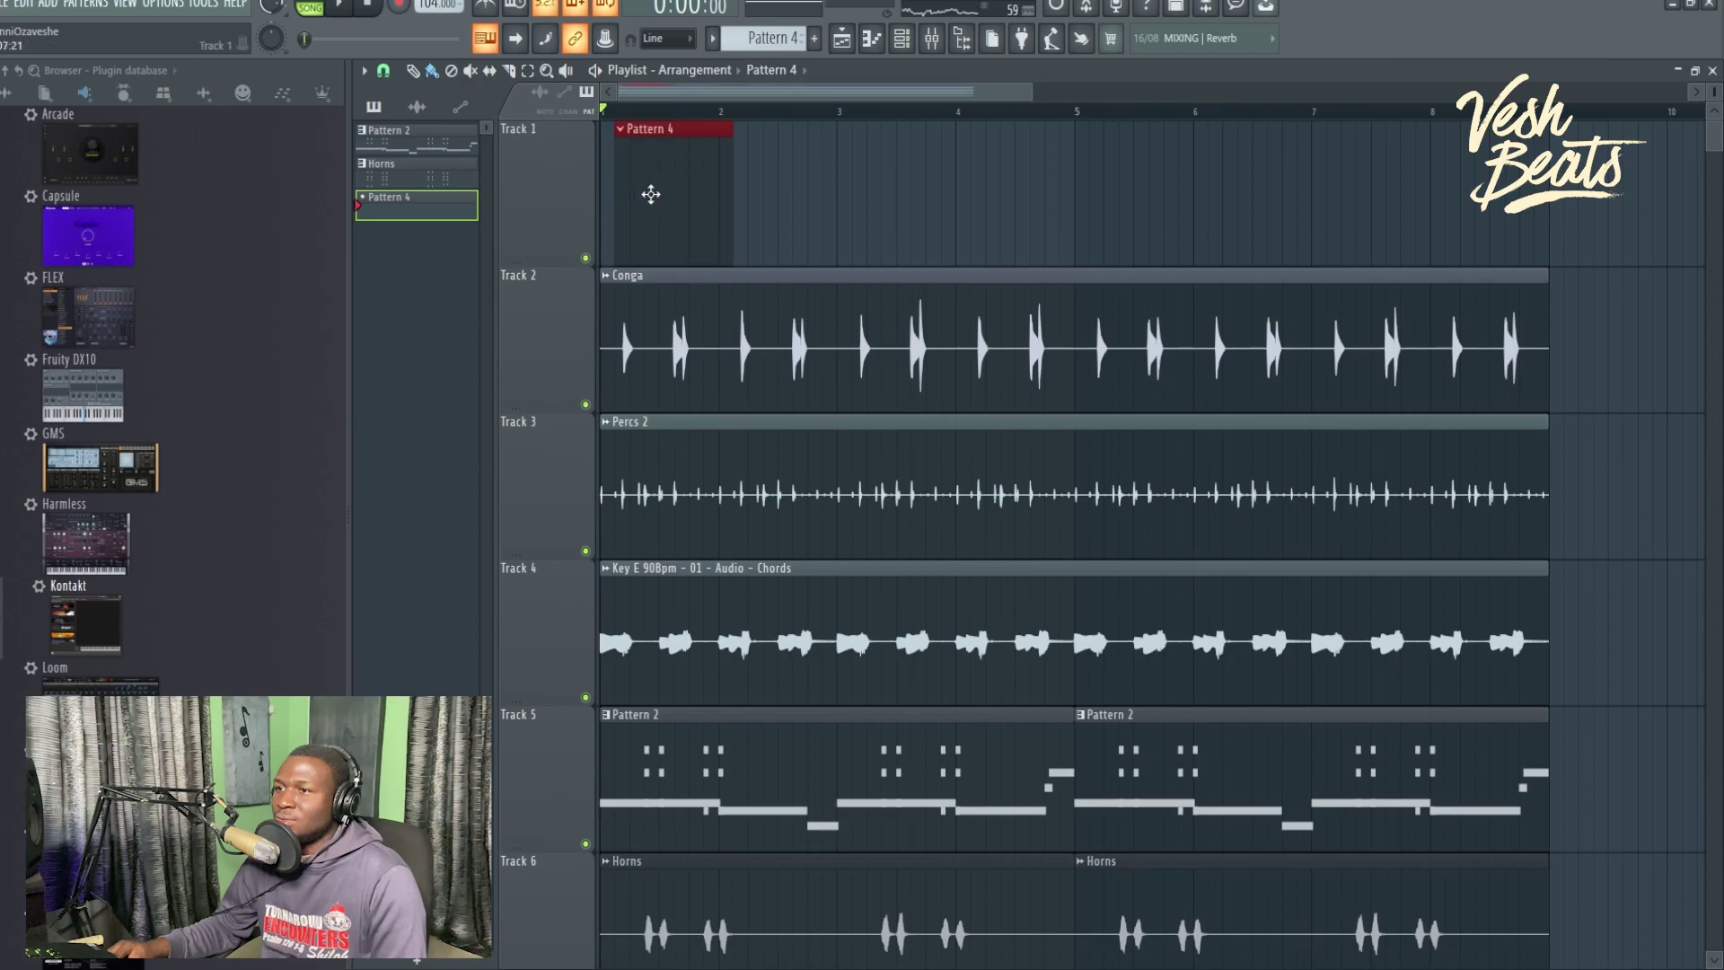
pyautogui.moveTo(651, 194); pyautogui.dragTo(607, 194)
pyautogui.click(843, 201)
pyautogui.moveTo(995, 209); pyautogui.dragTo(693, 224)
pyautogui.hotkey('ctrl', 'b')
pyautogui.moveTo(1054, 214); pyautogui.dragTo(1134, 212)
pyautogui.hotkey('ctrl', 'd')
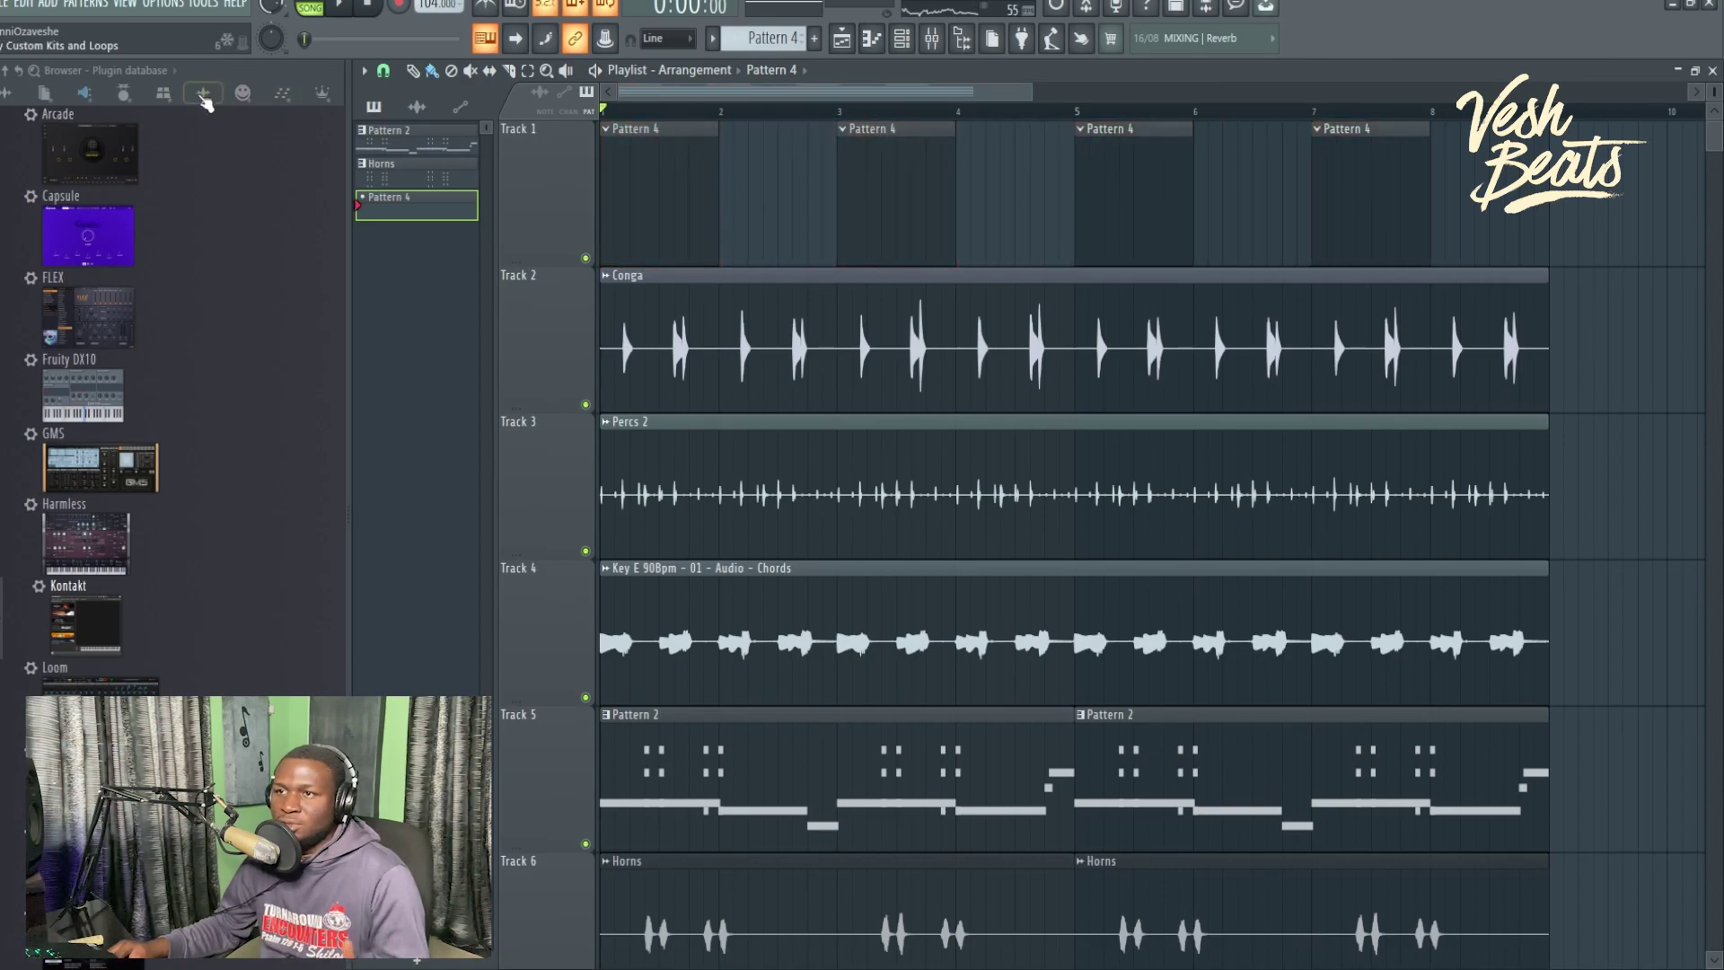
# Browse the 2019 kKits collection, collapse the loop folders, expand the One Shot Percs folder and show the channel rack.
pyautogui.click(204, 95)
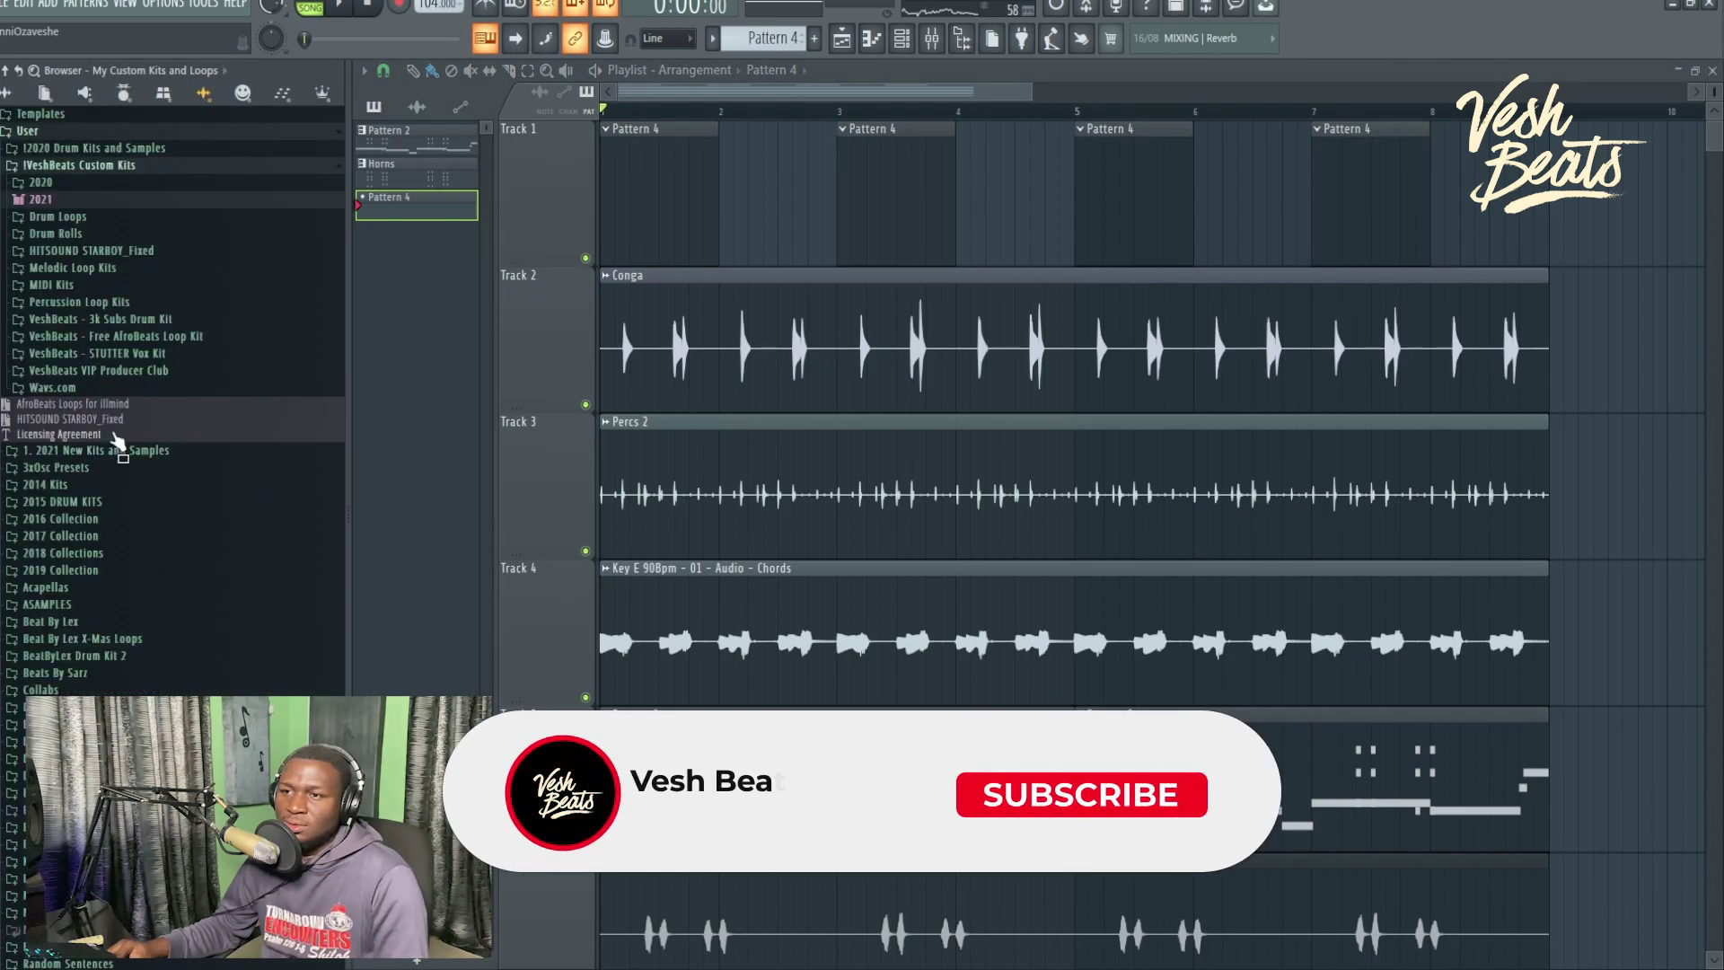
pyautogui.click(283, 97)
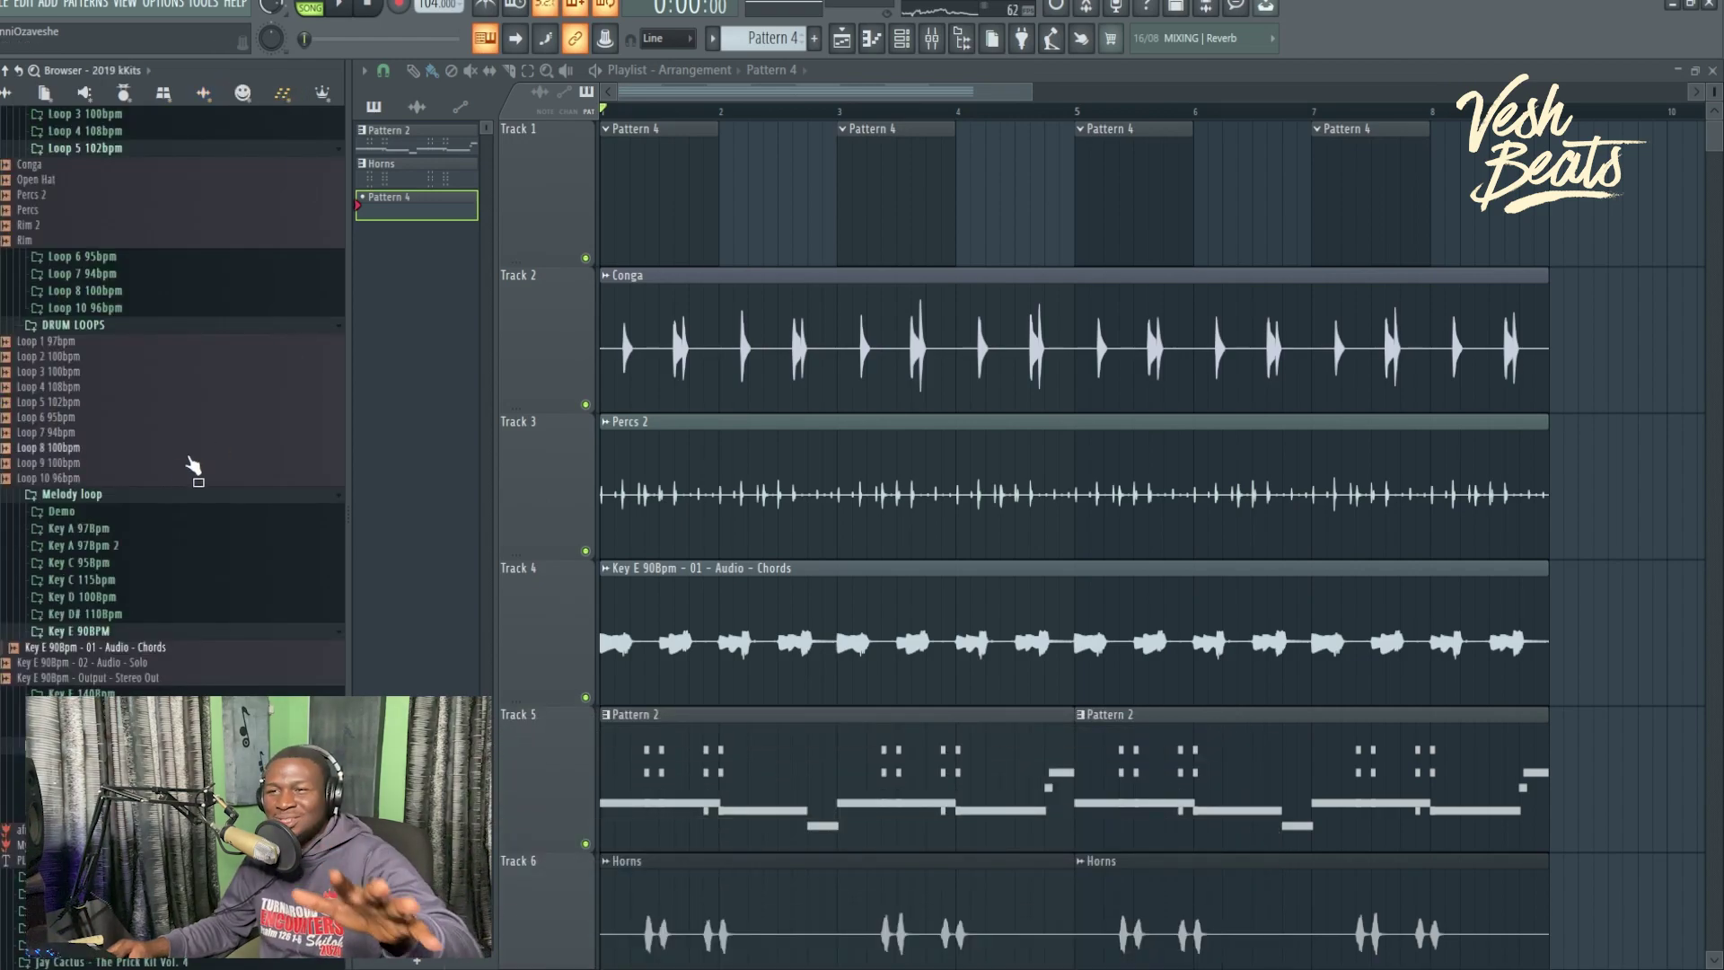
pyautogui.click(67, 327)
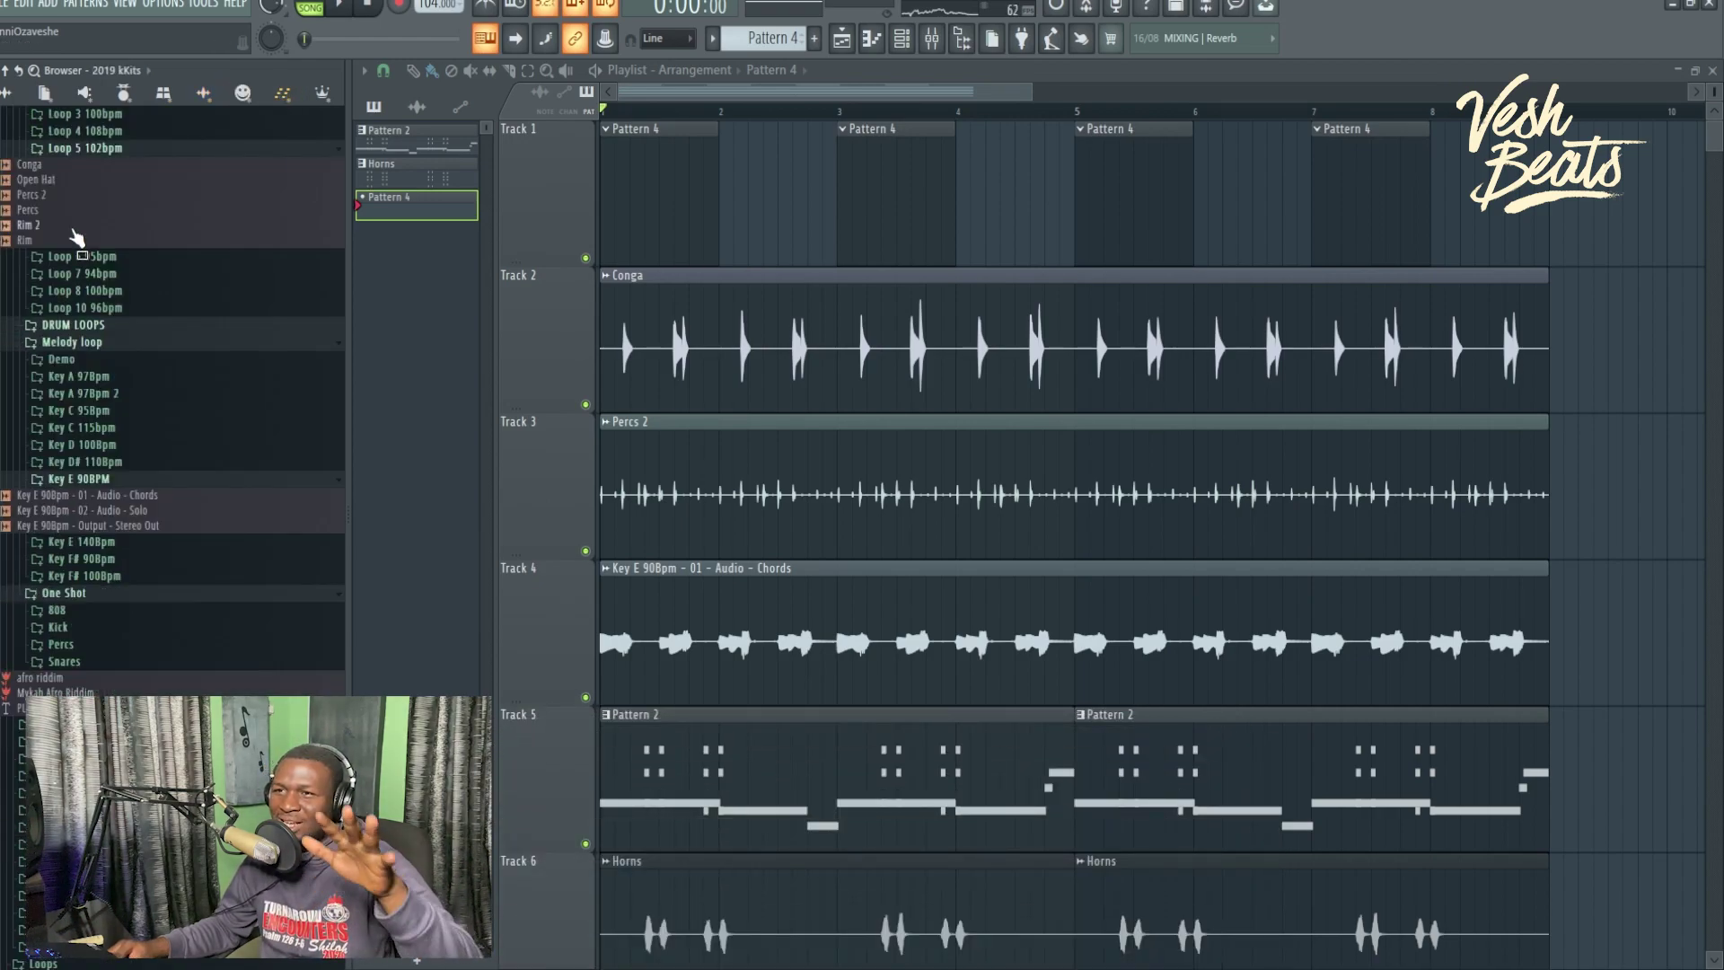
pyautogui.click(97, 150)
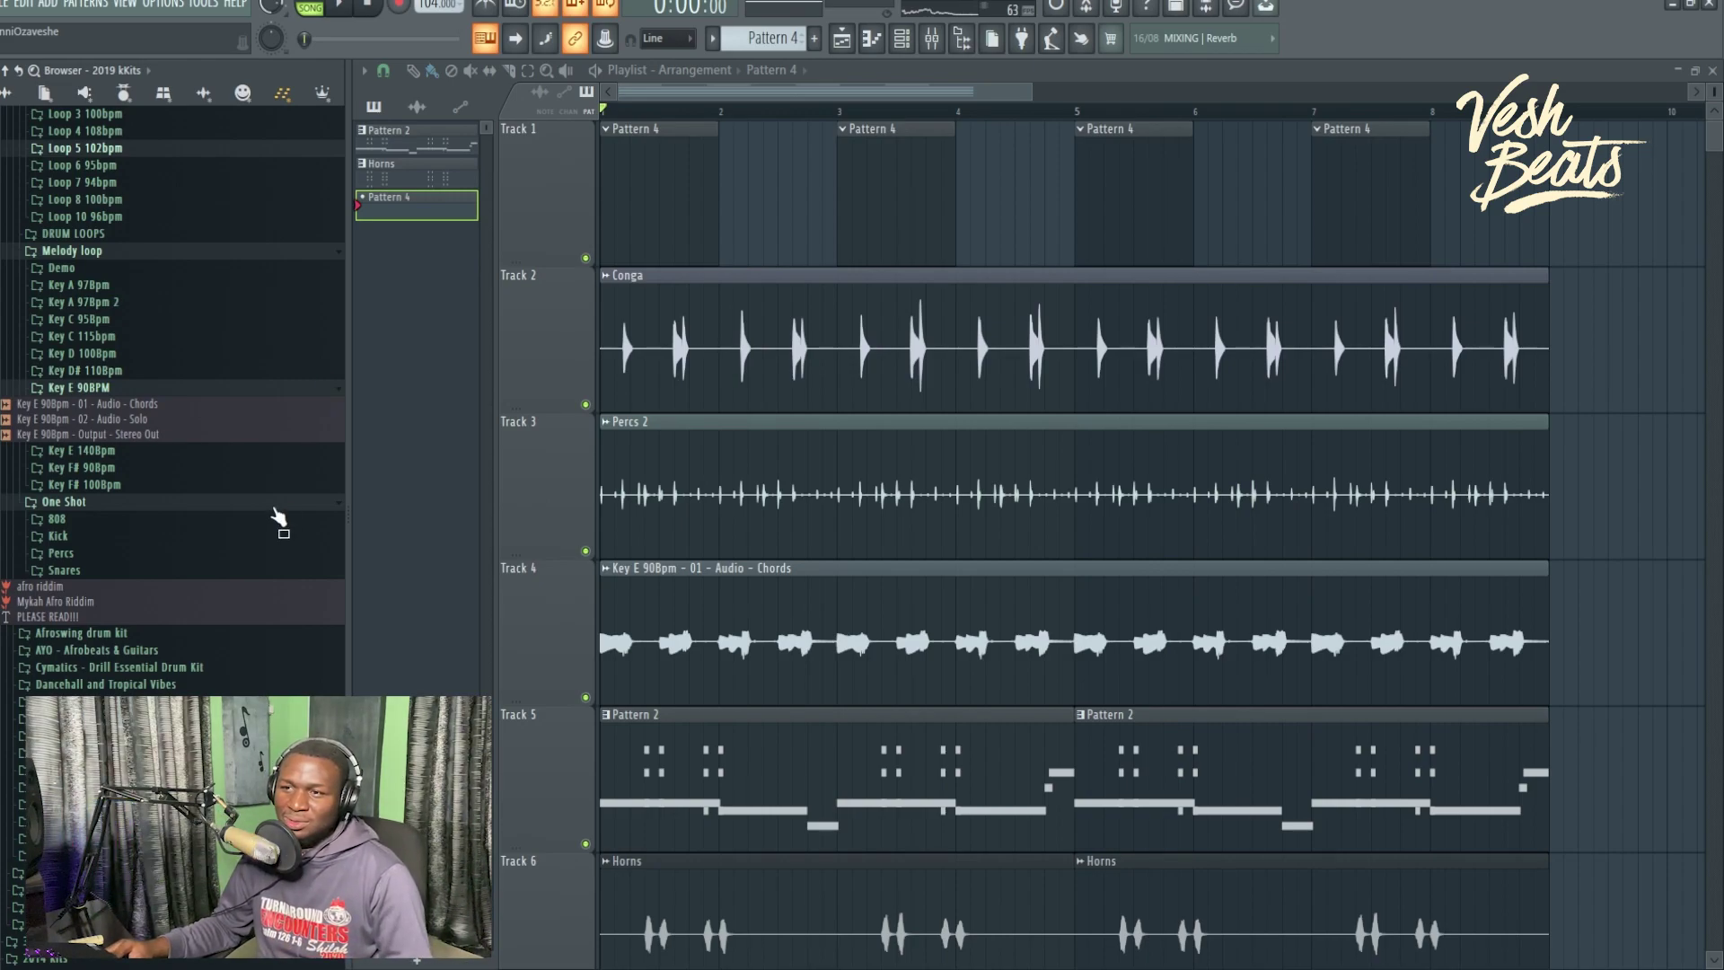
pyautogui.click(109, 553)
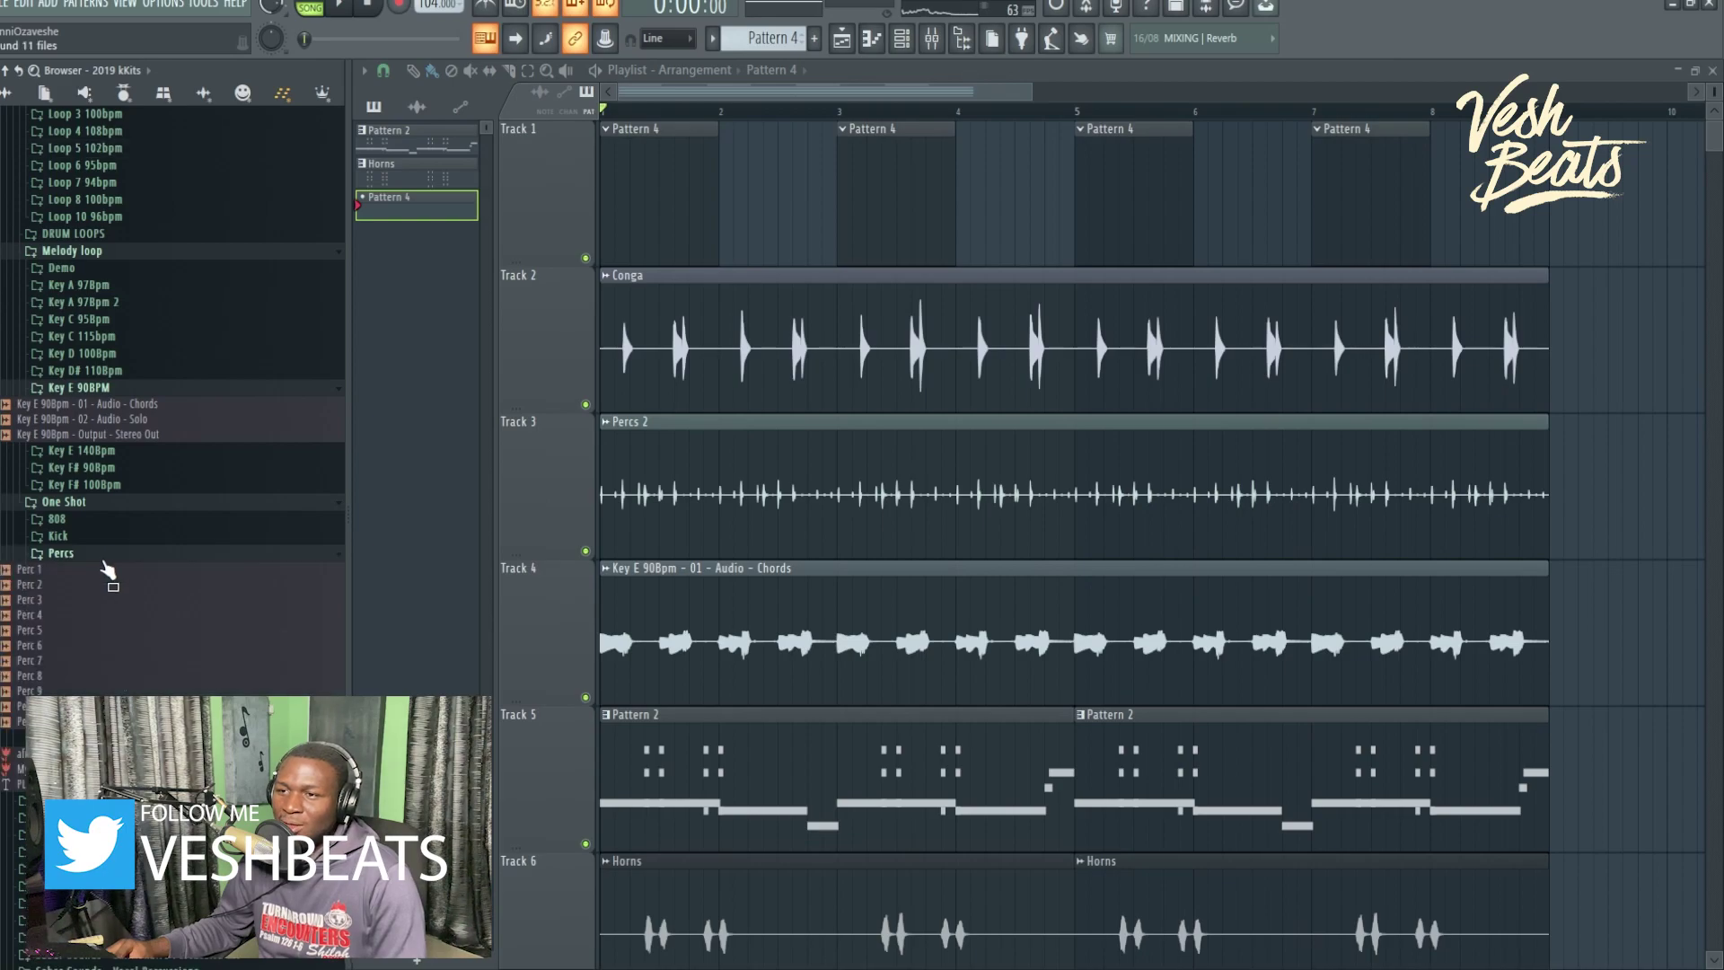
pyautogui.click(902, 38)
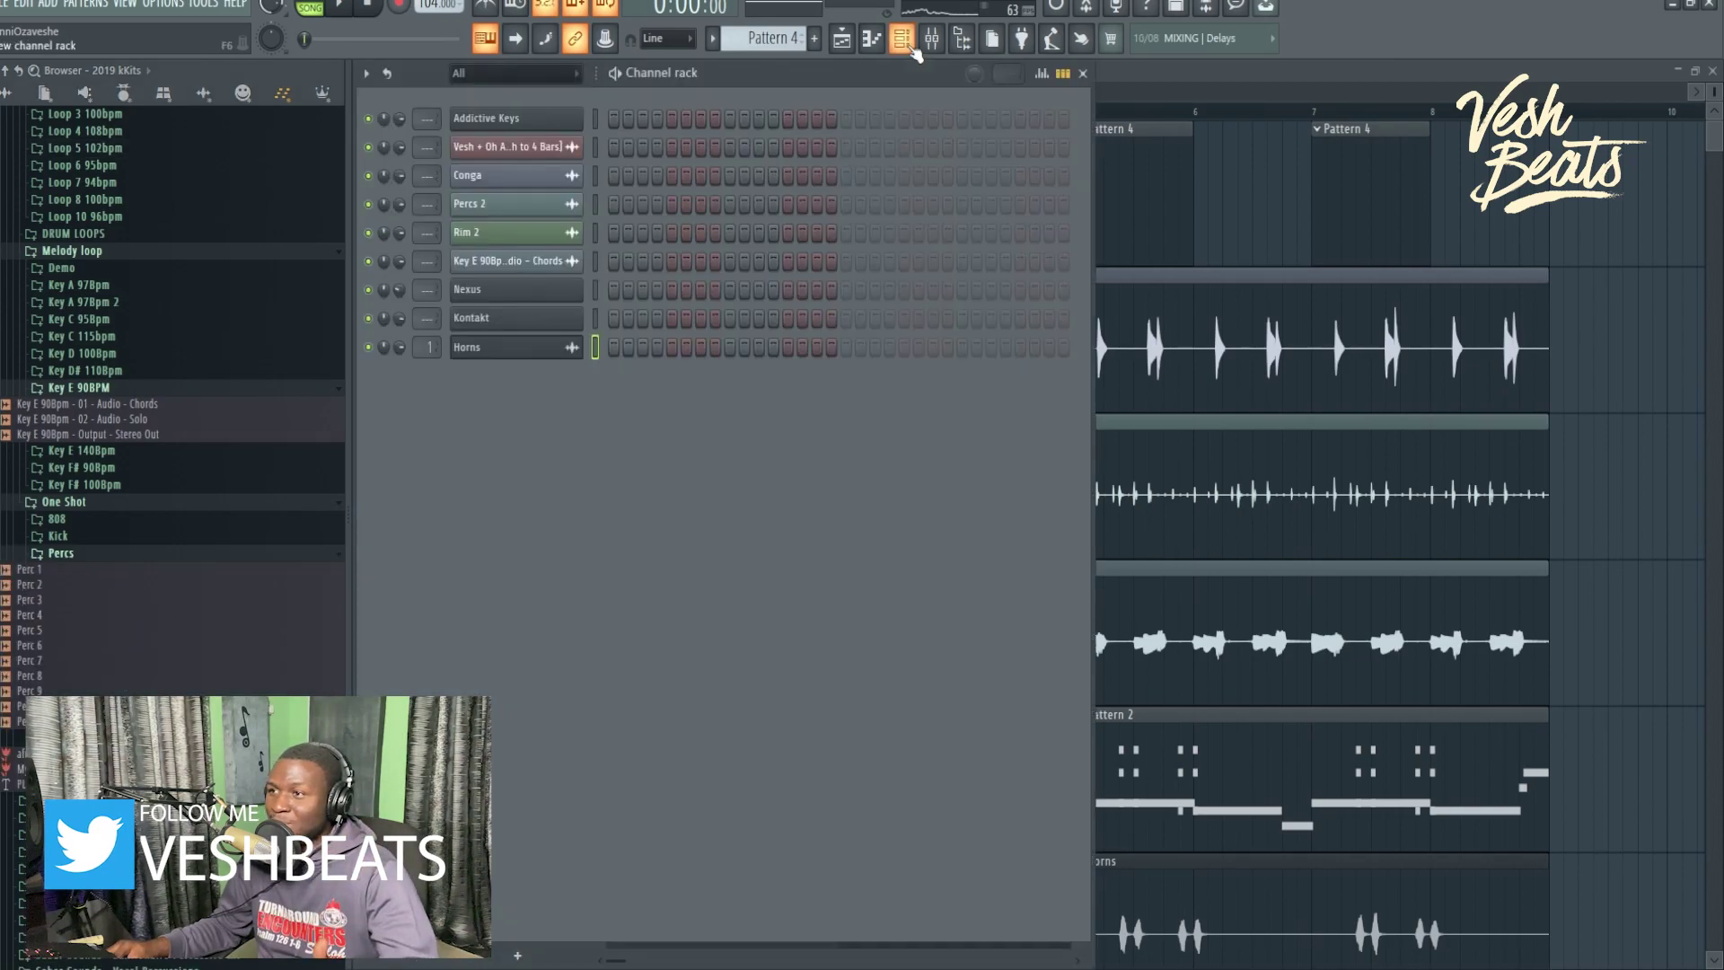
# Add the Perc 6 one-shot as a new channel, collapse the Percs folder and audition samples in the Snares folder.
pyautogui.click(95, 644)
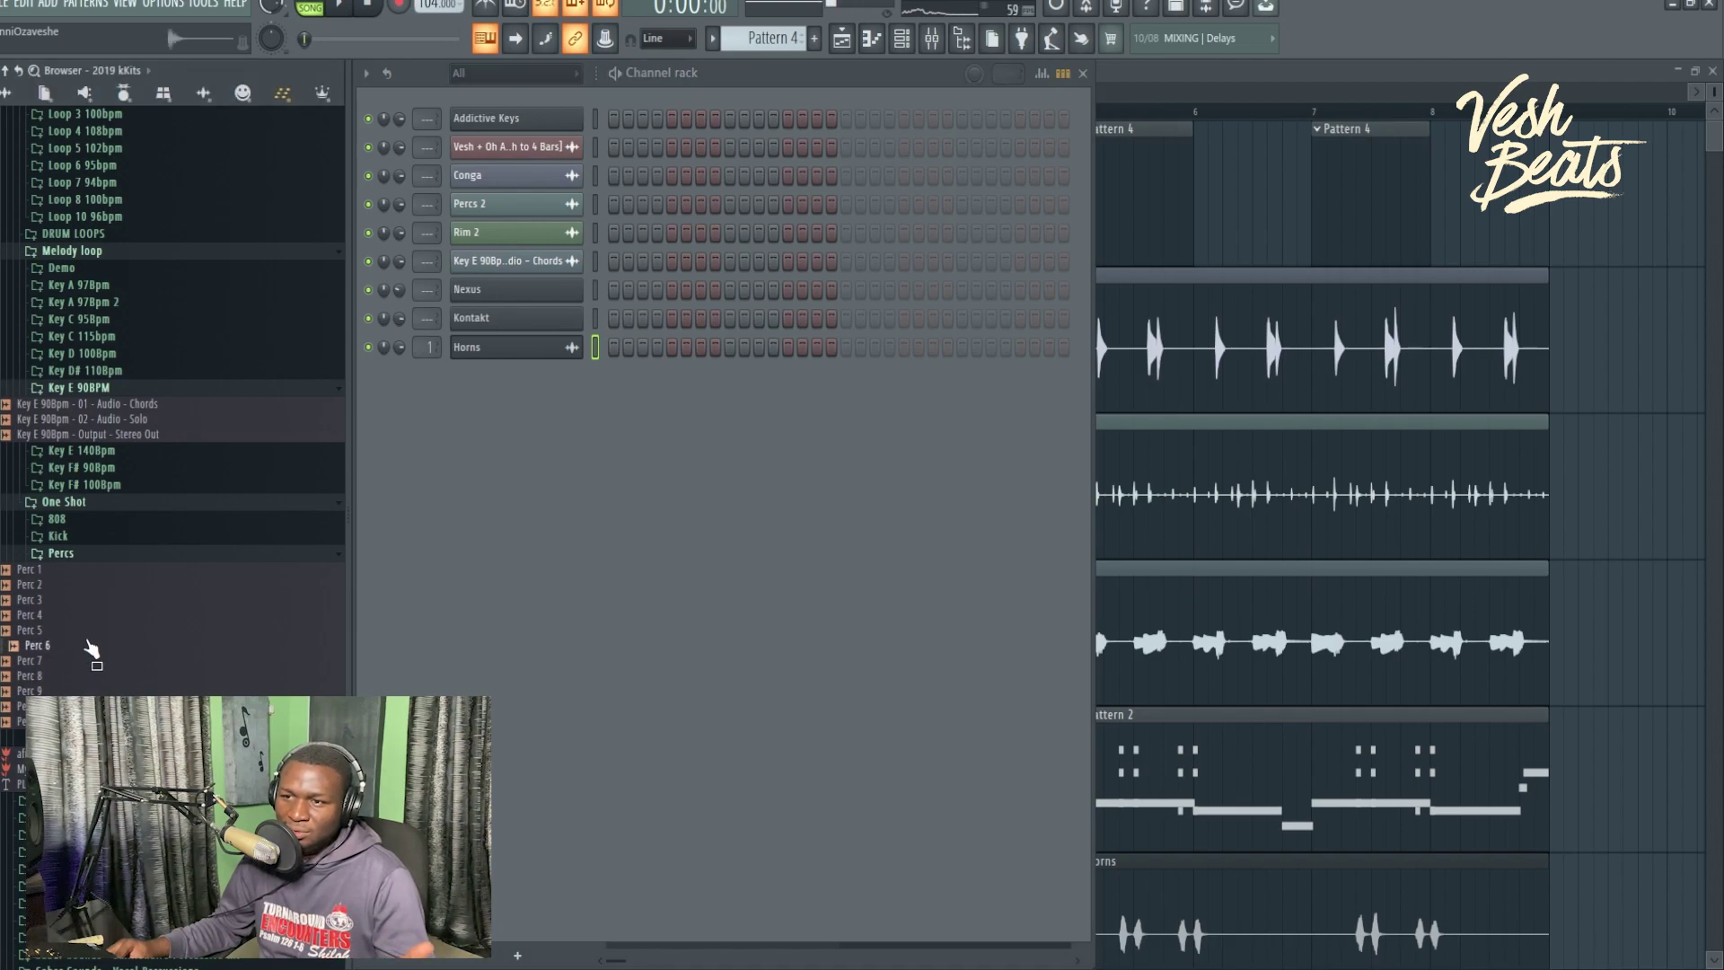
pyautogui.moveTo(90, 647); pyautogui.dragTo(619, 517)
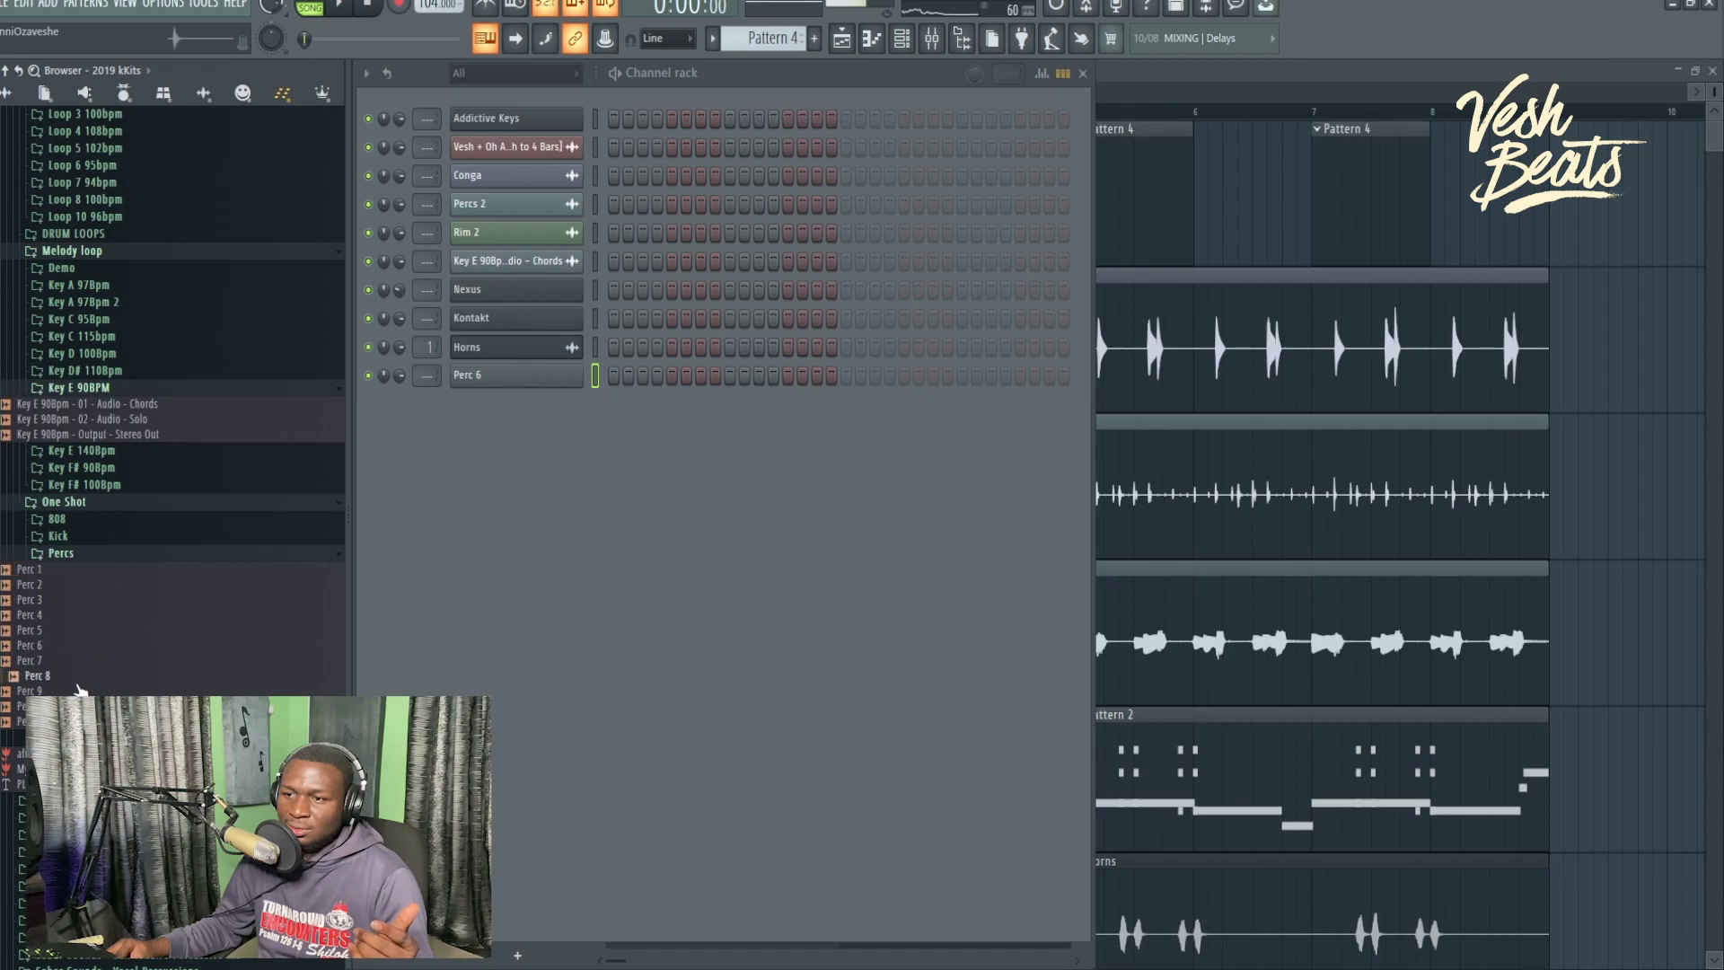
pyautogui.click(79, 552)
pyautogui.click(85, 571)
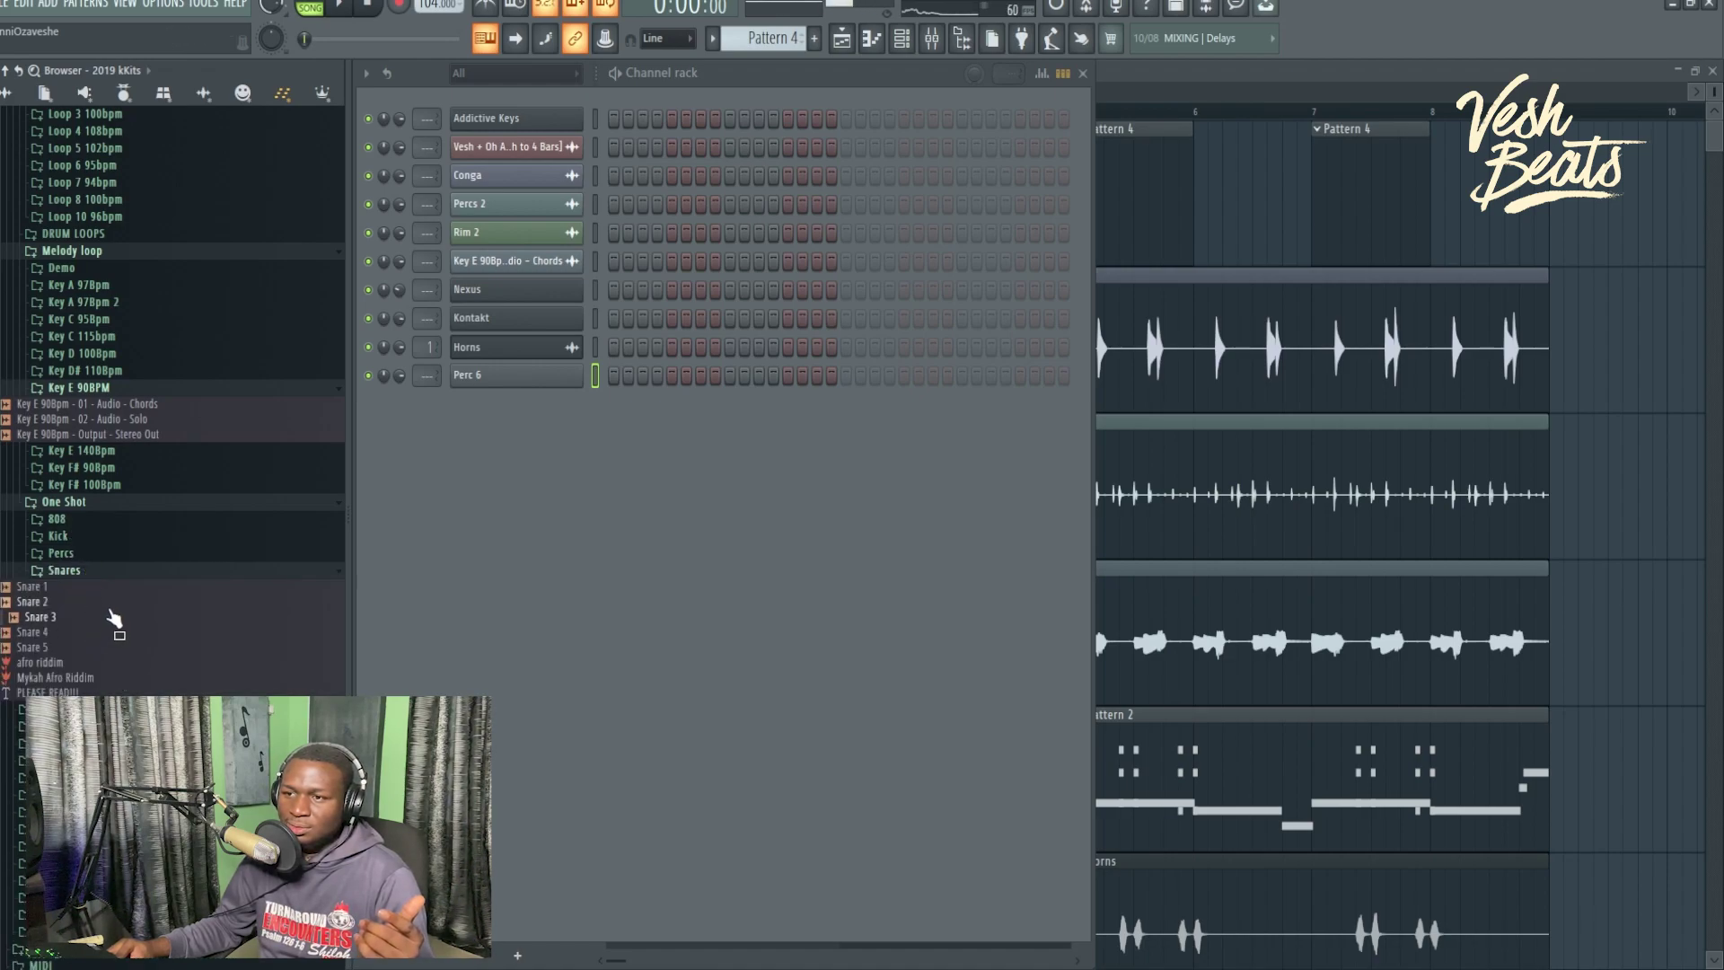
pyautogui.click(96, 652)
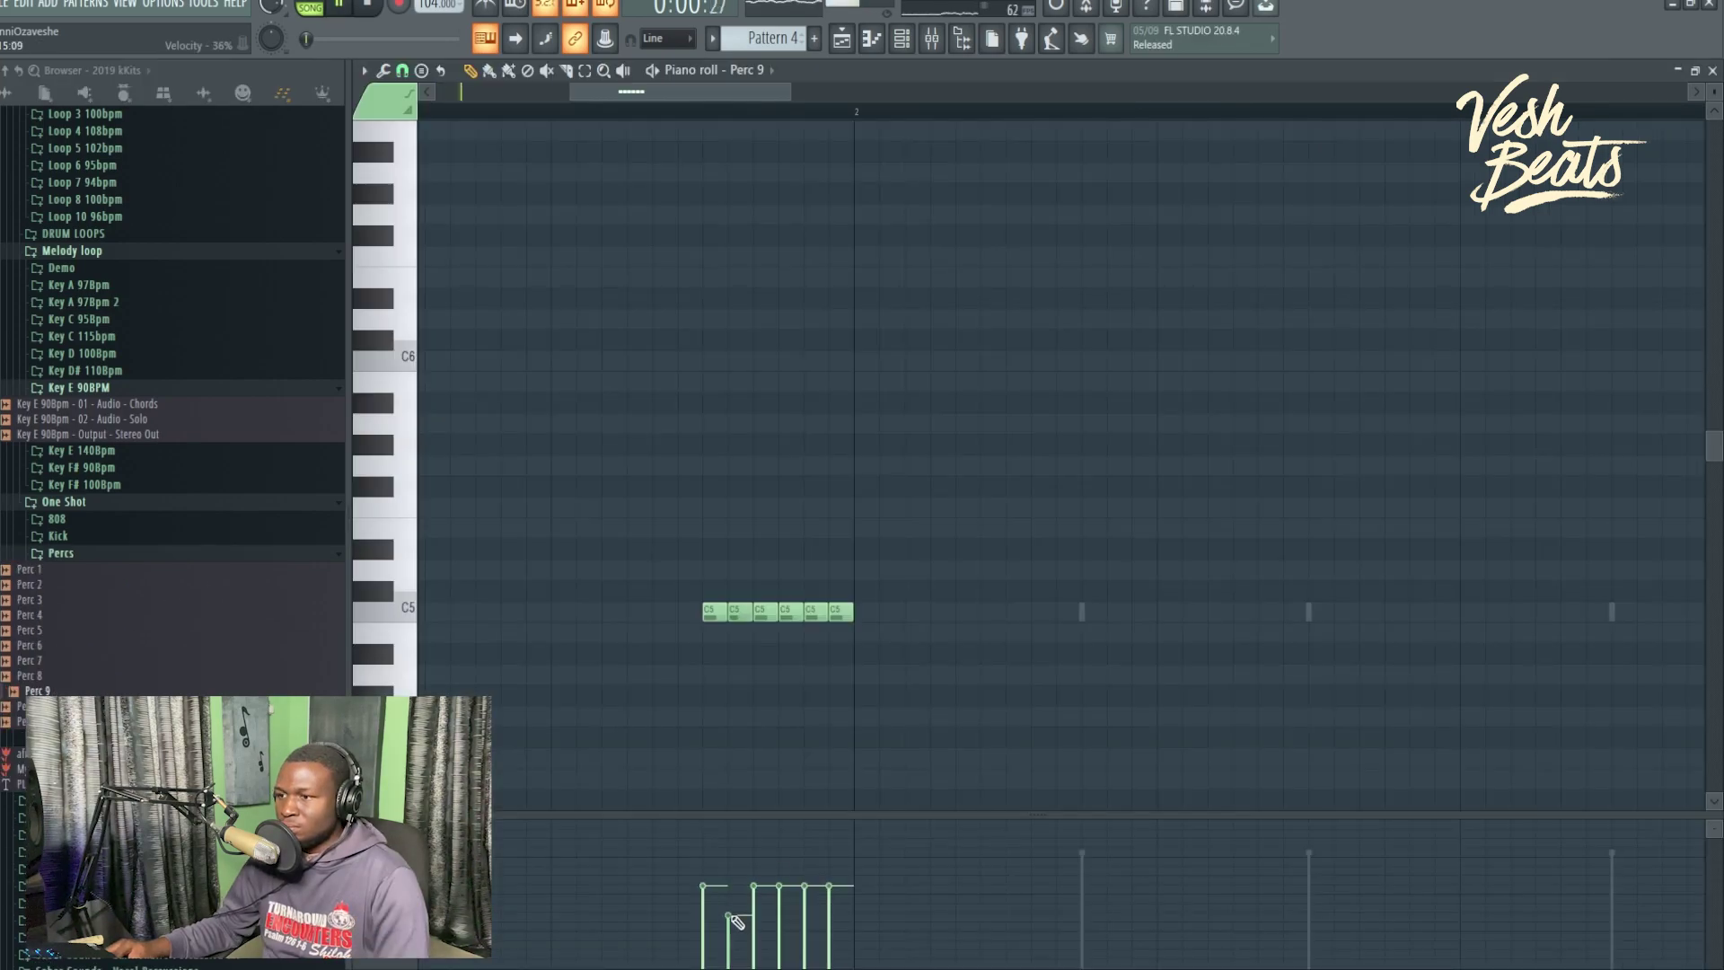
# Vary the velocities of the six-note Perc 9 roll at the end of bar 1 and show the note fine pitch lane.
pyautogui.moveTo(836, 927); pyautogui.dragTo(838, 912)
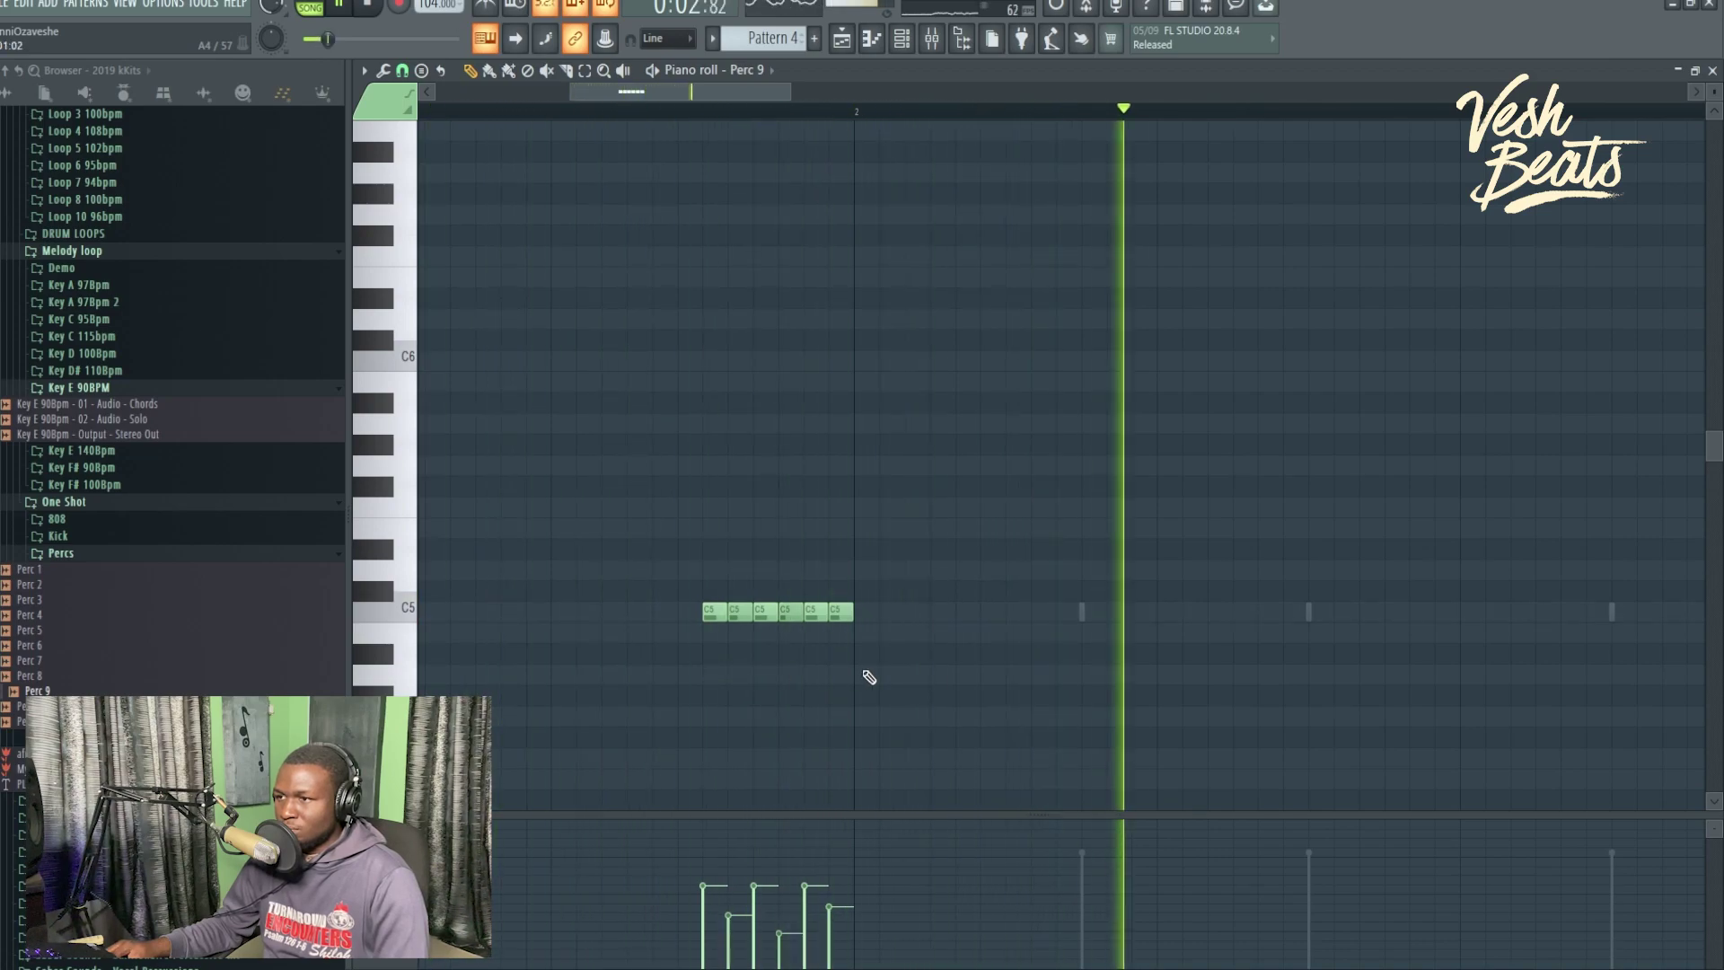
pyautogui.press('space')
pyautogui.scroll(-3, 869, 678)
pyautogui.press('space')
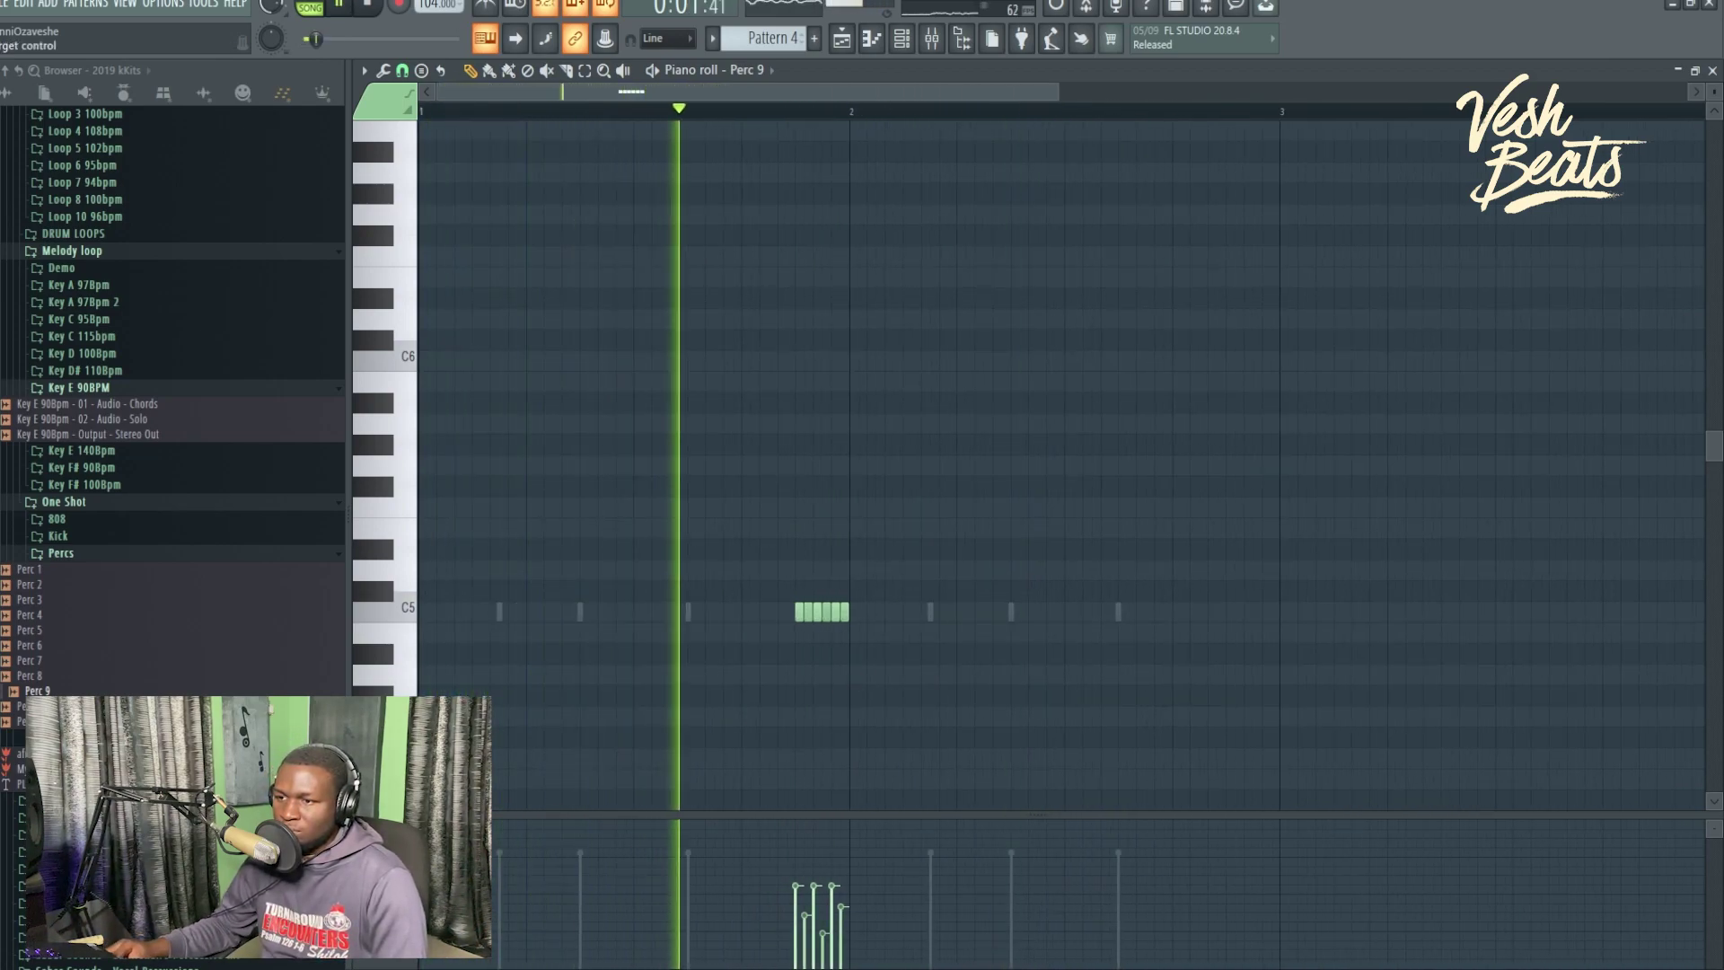
pyautogui.click(386, 828)
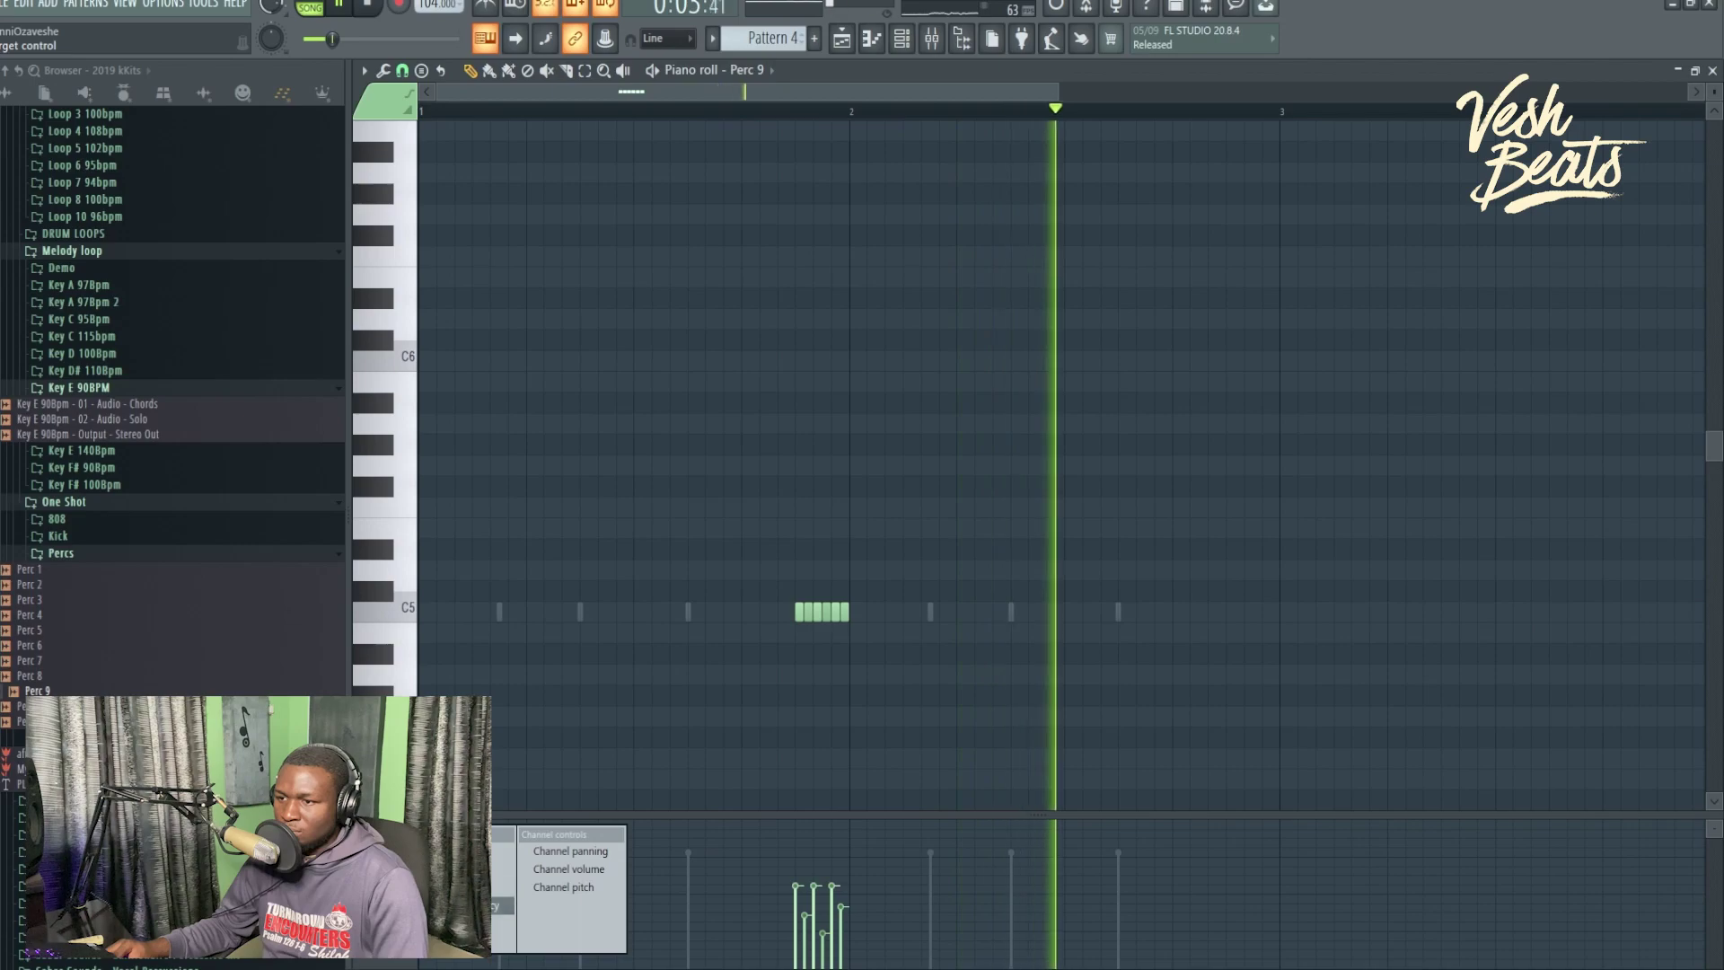
pyautogui.click(449, 941)
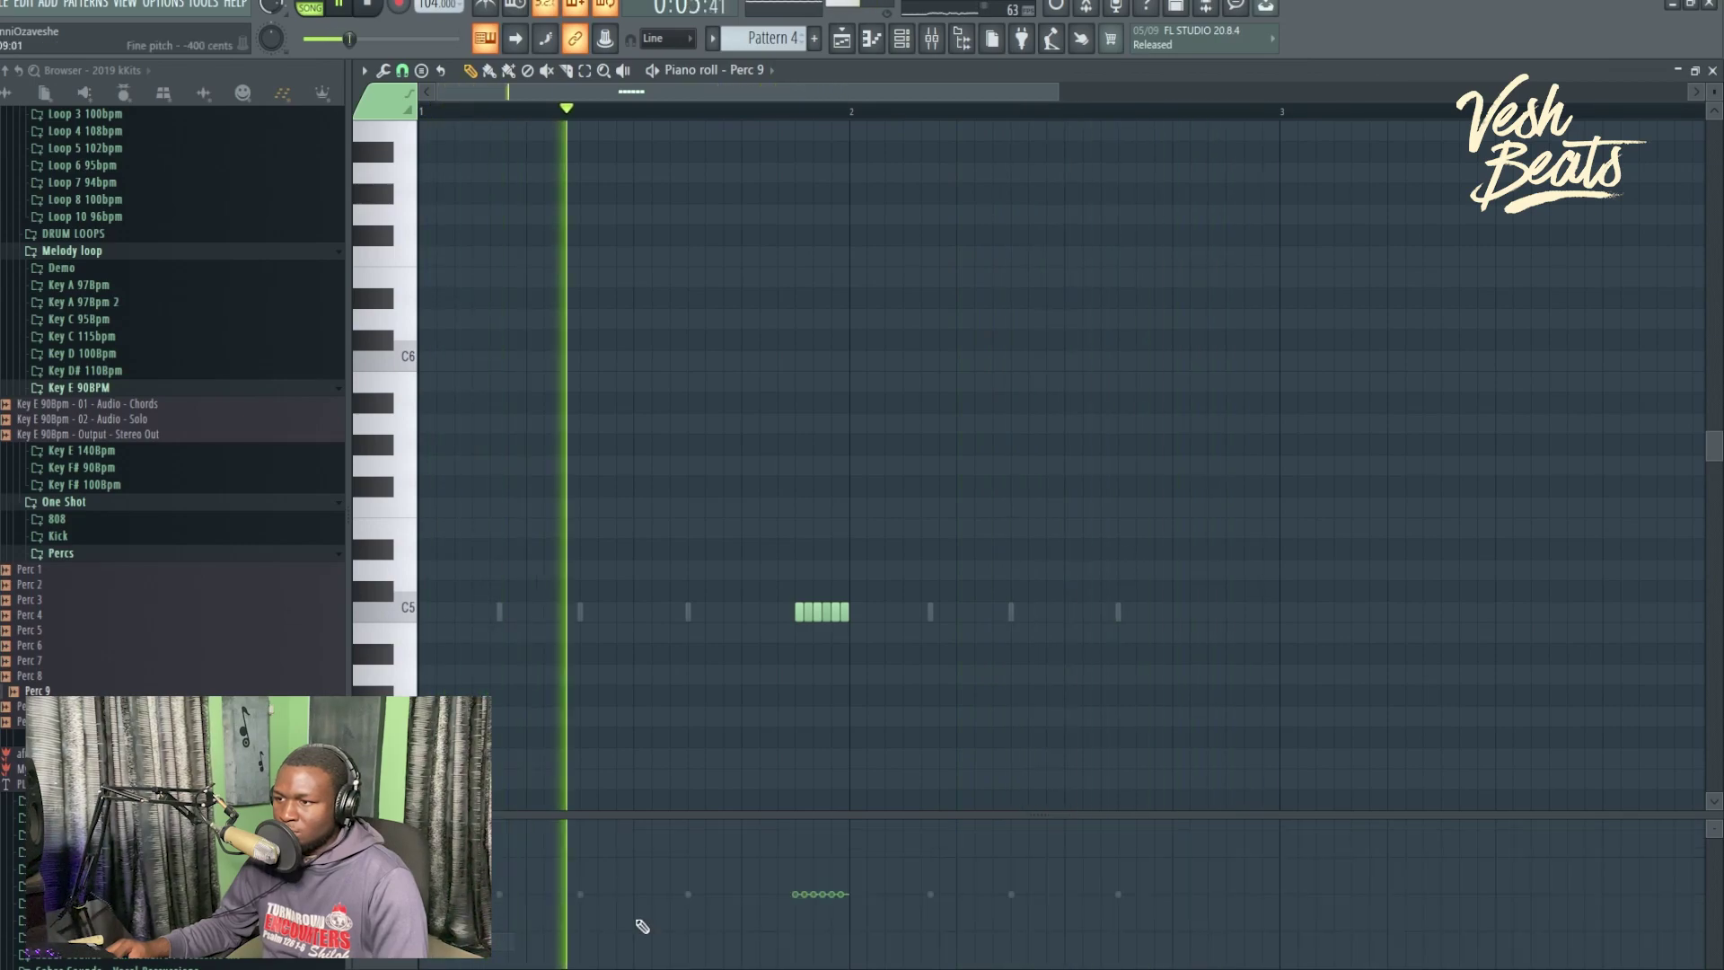
pyautogui.press('space')
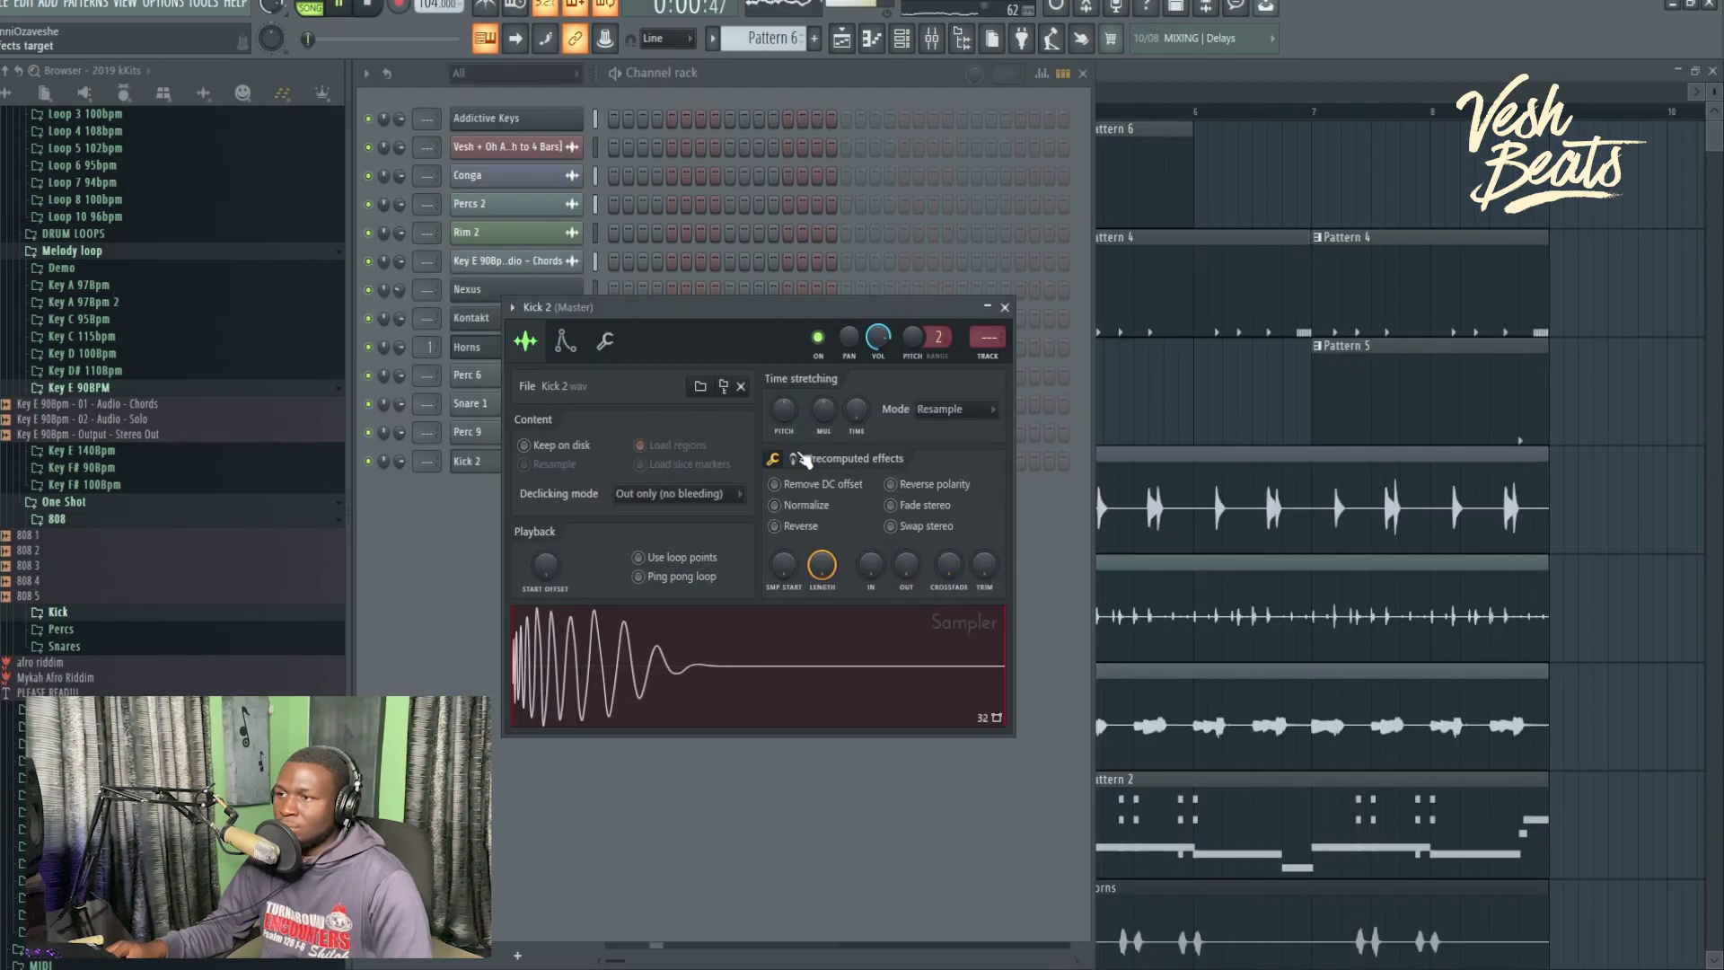
# Close the Kick 2 sampler settings and program Kick 2 hits on steps 1, 12, 17 and 29 of Pattern 6.
pyautogui.click(797, 459)
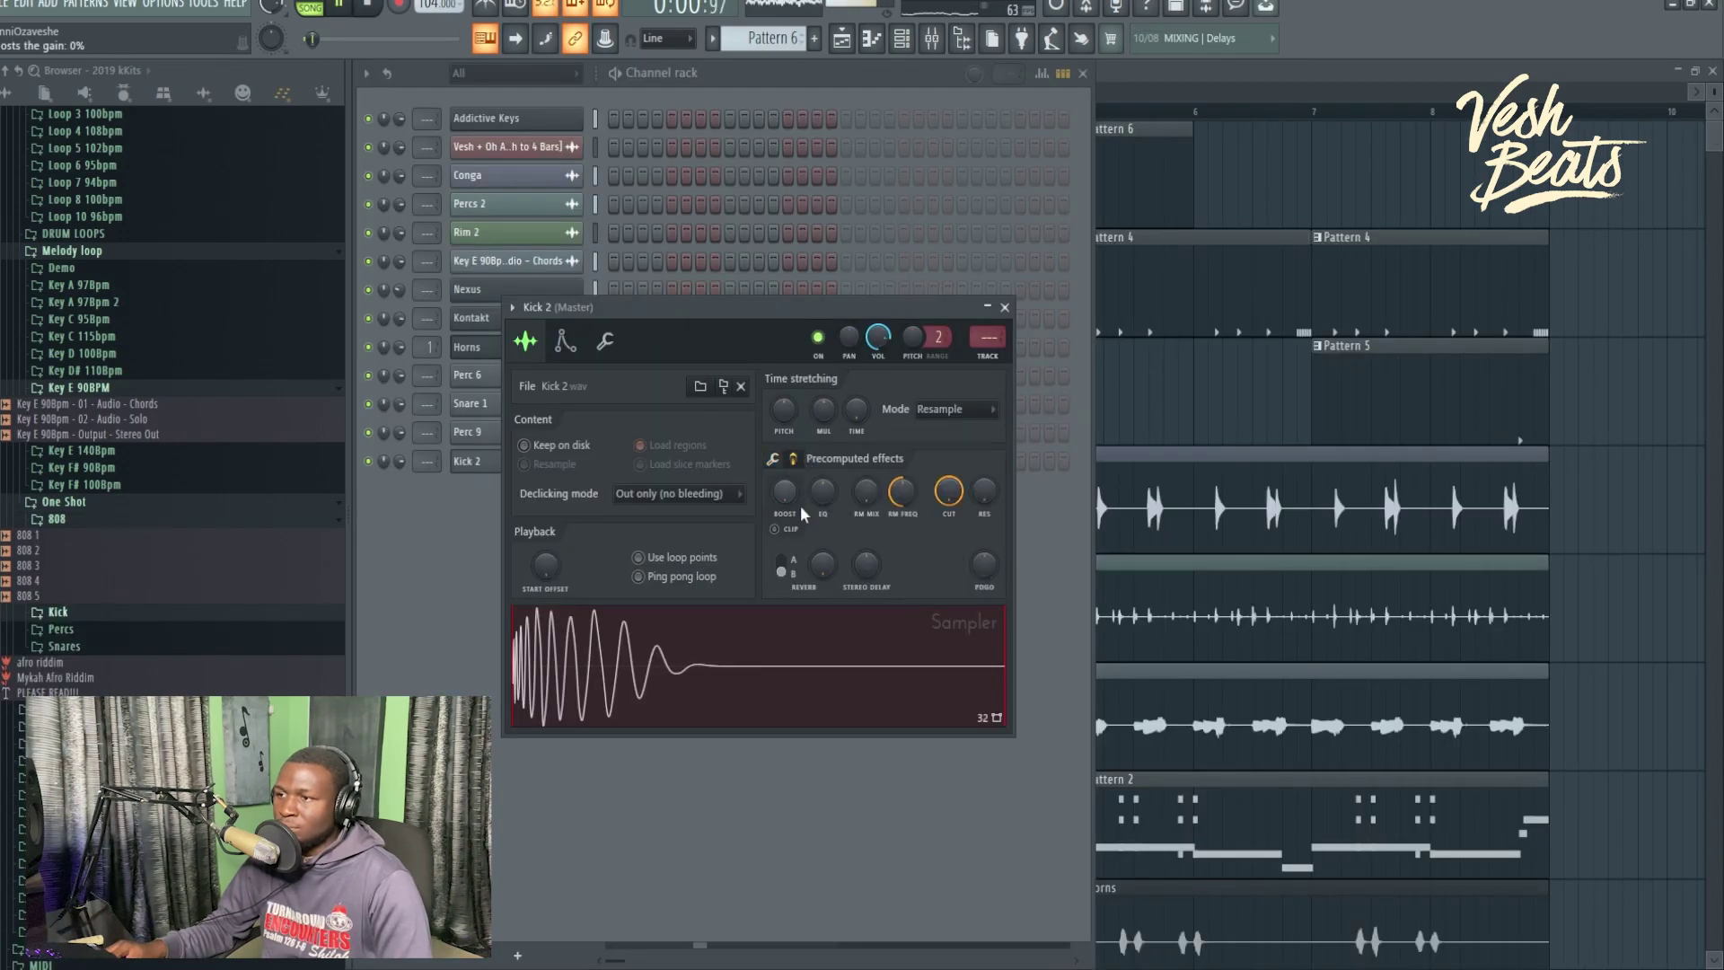
pyautogui.click(439, 517)
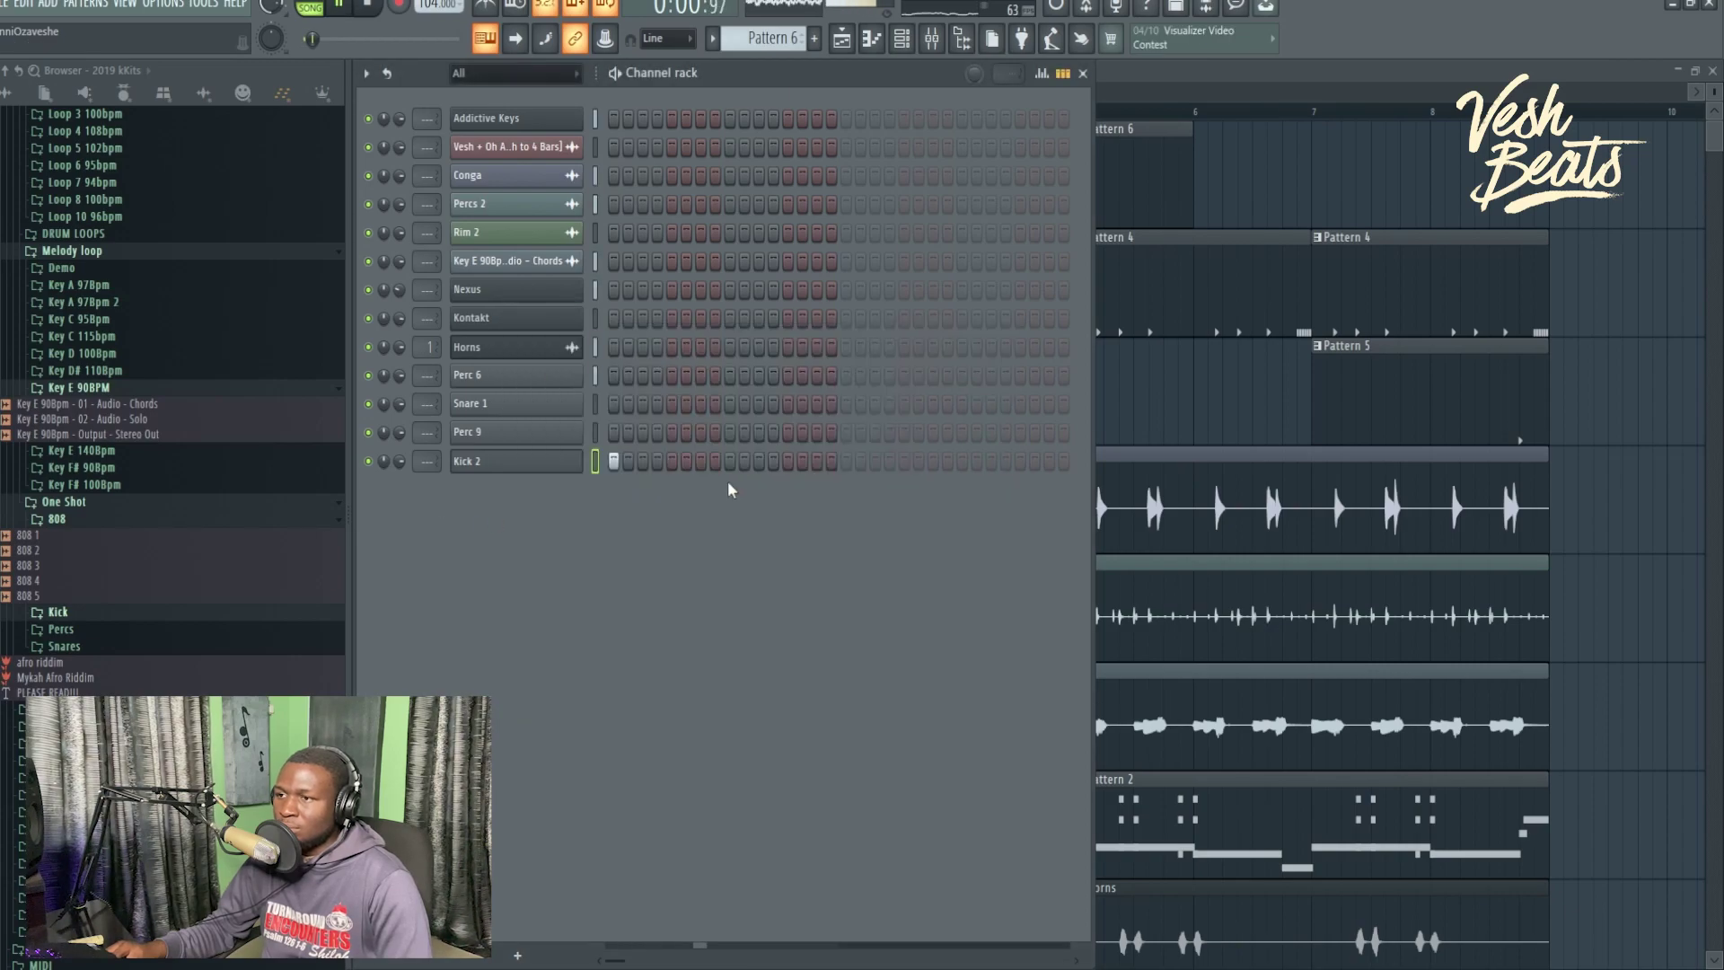
pyautogui.press('space')
pyautogui.press('space')
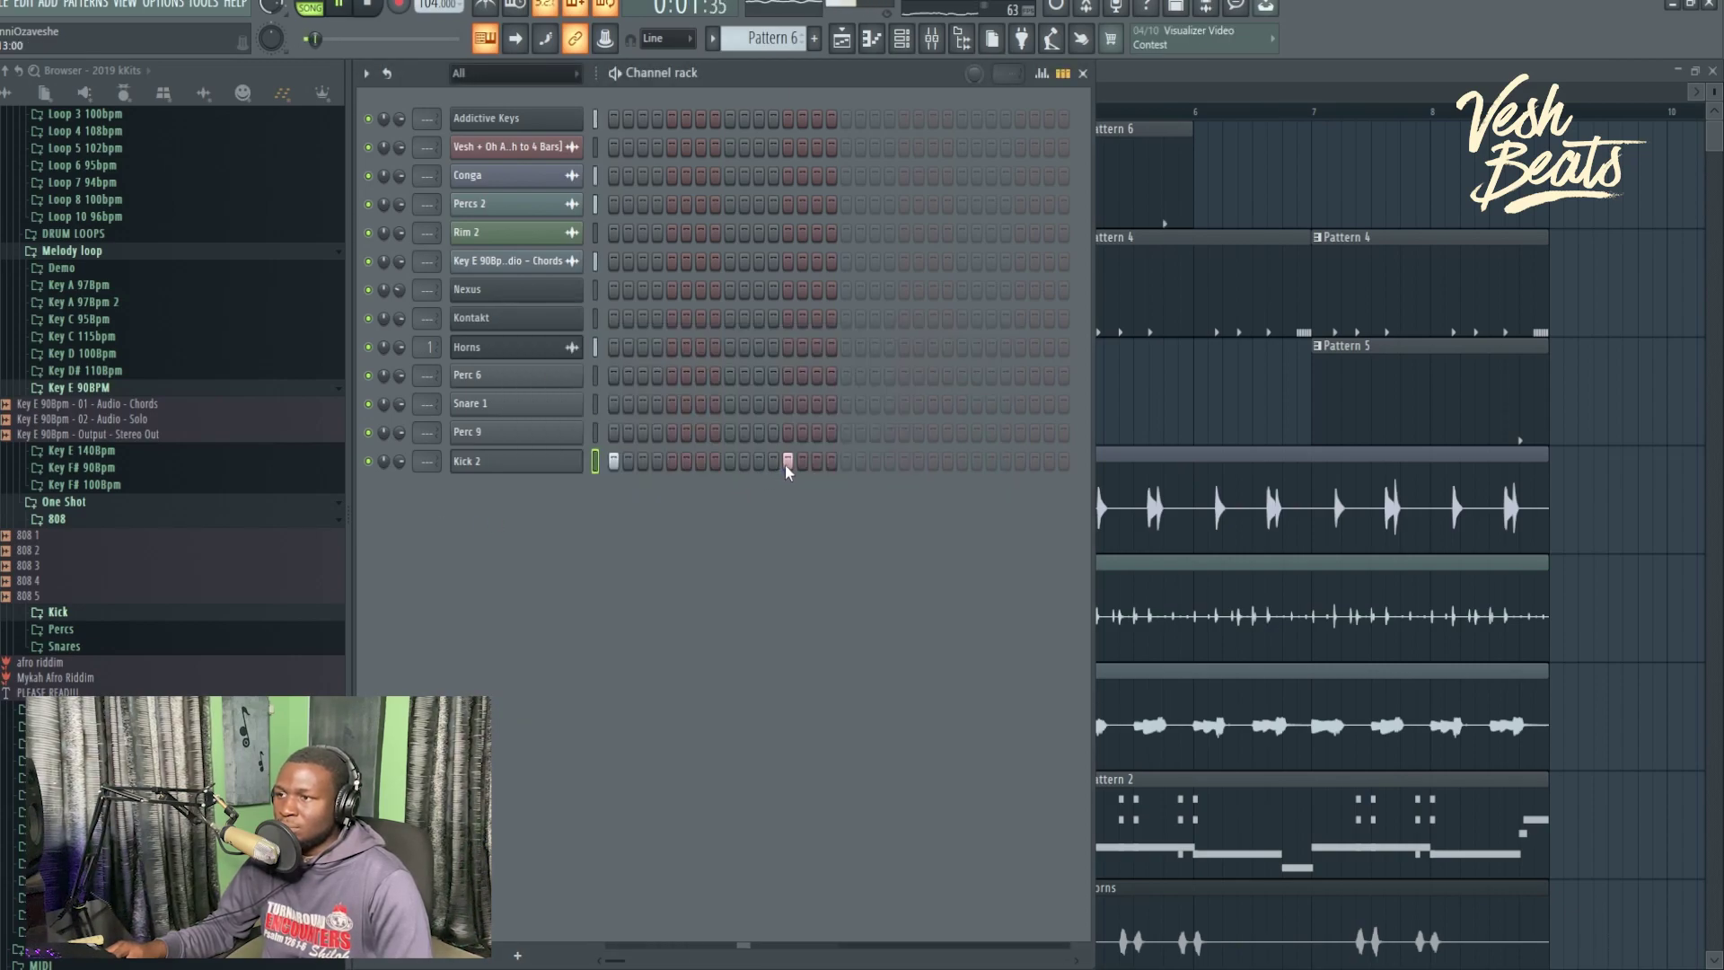
pyautogui.click(787, 462)
pyautogui.rightClick(784, 465)
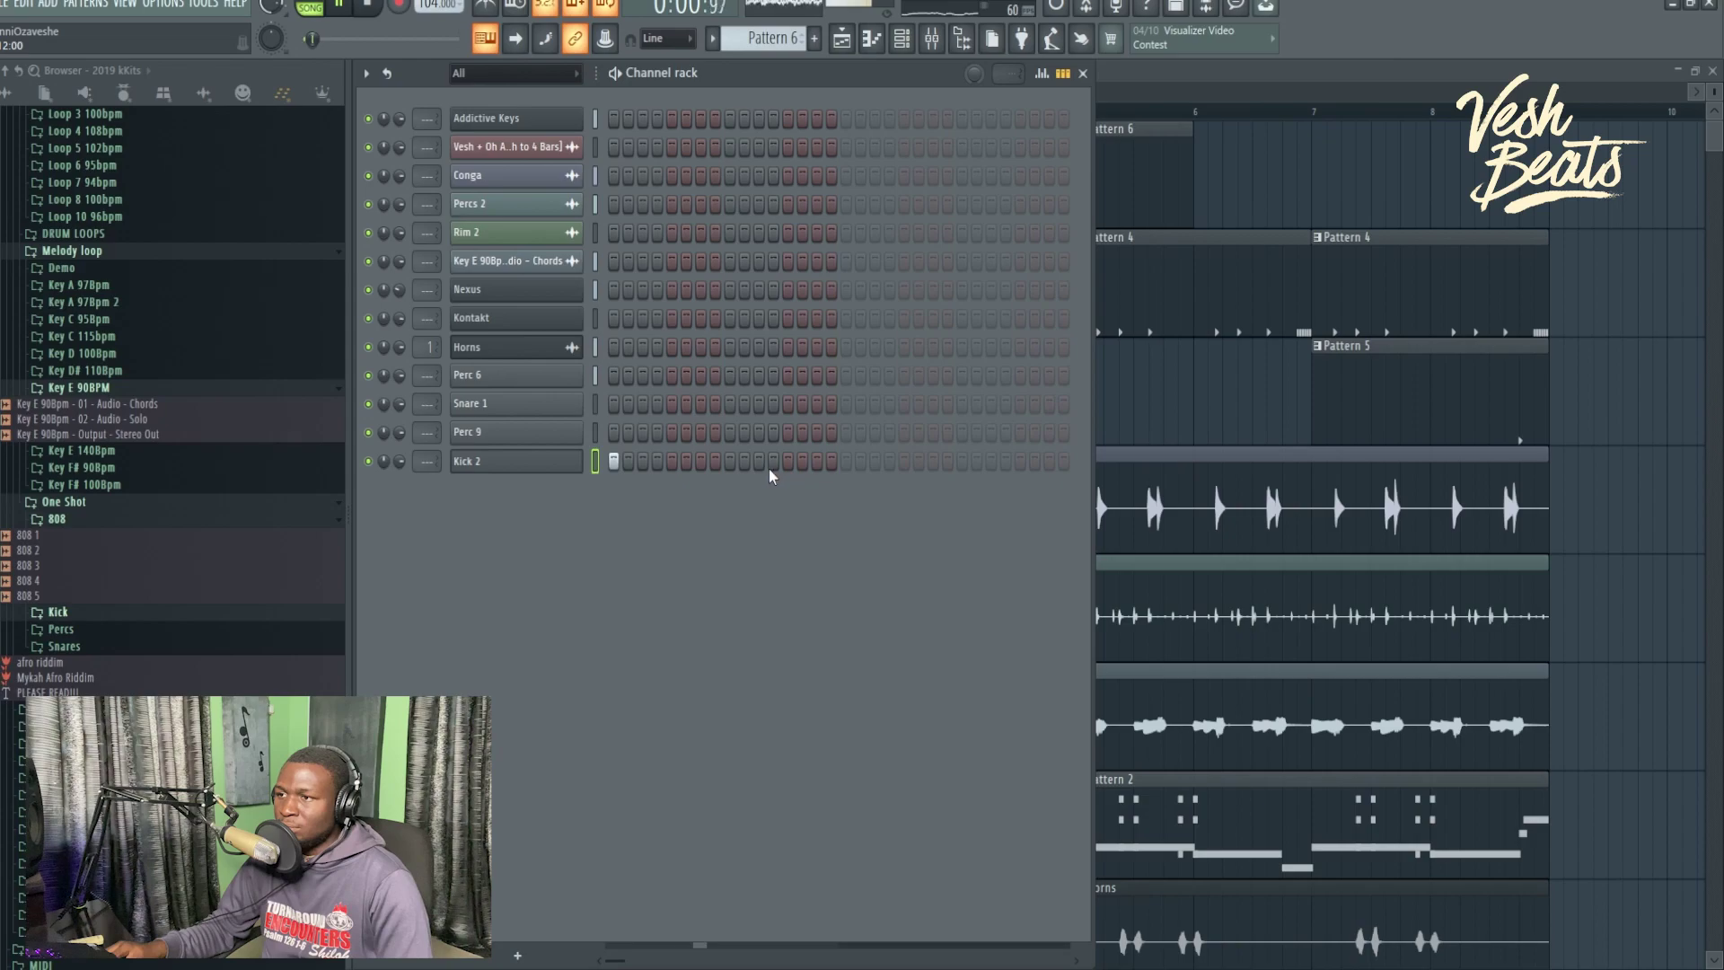
pyautogui.click(768, 467)
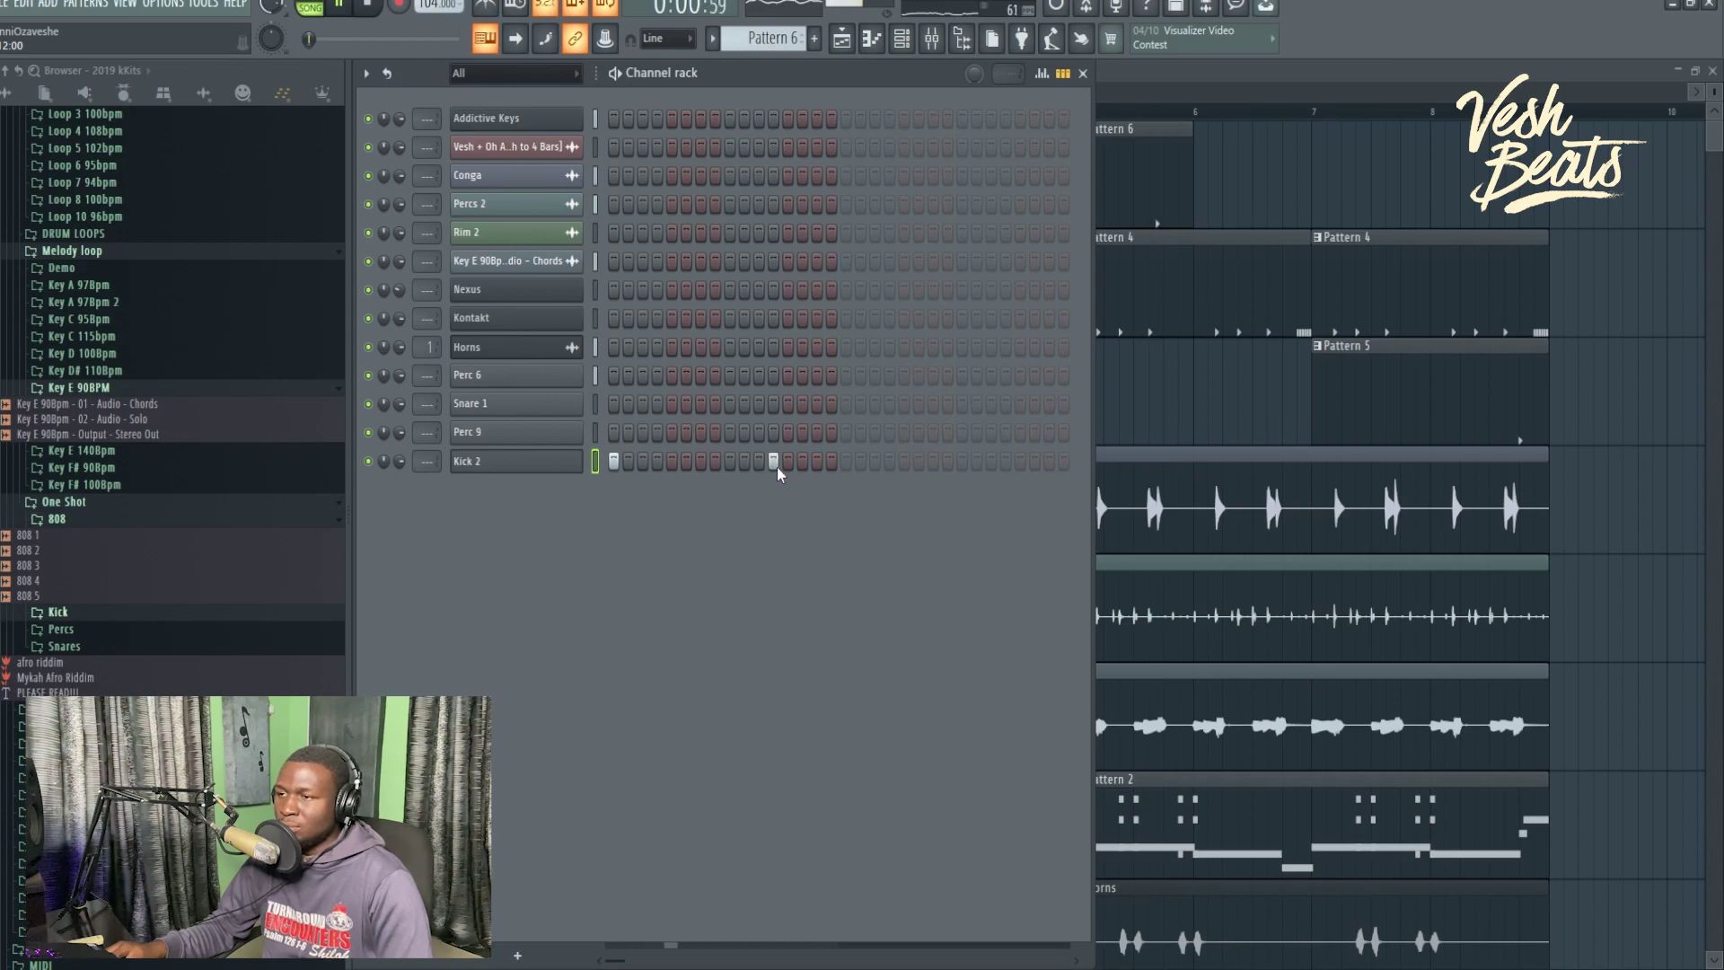
pyautogui.click(844, 461)
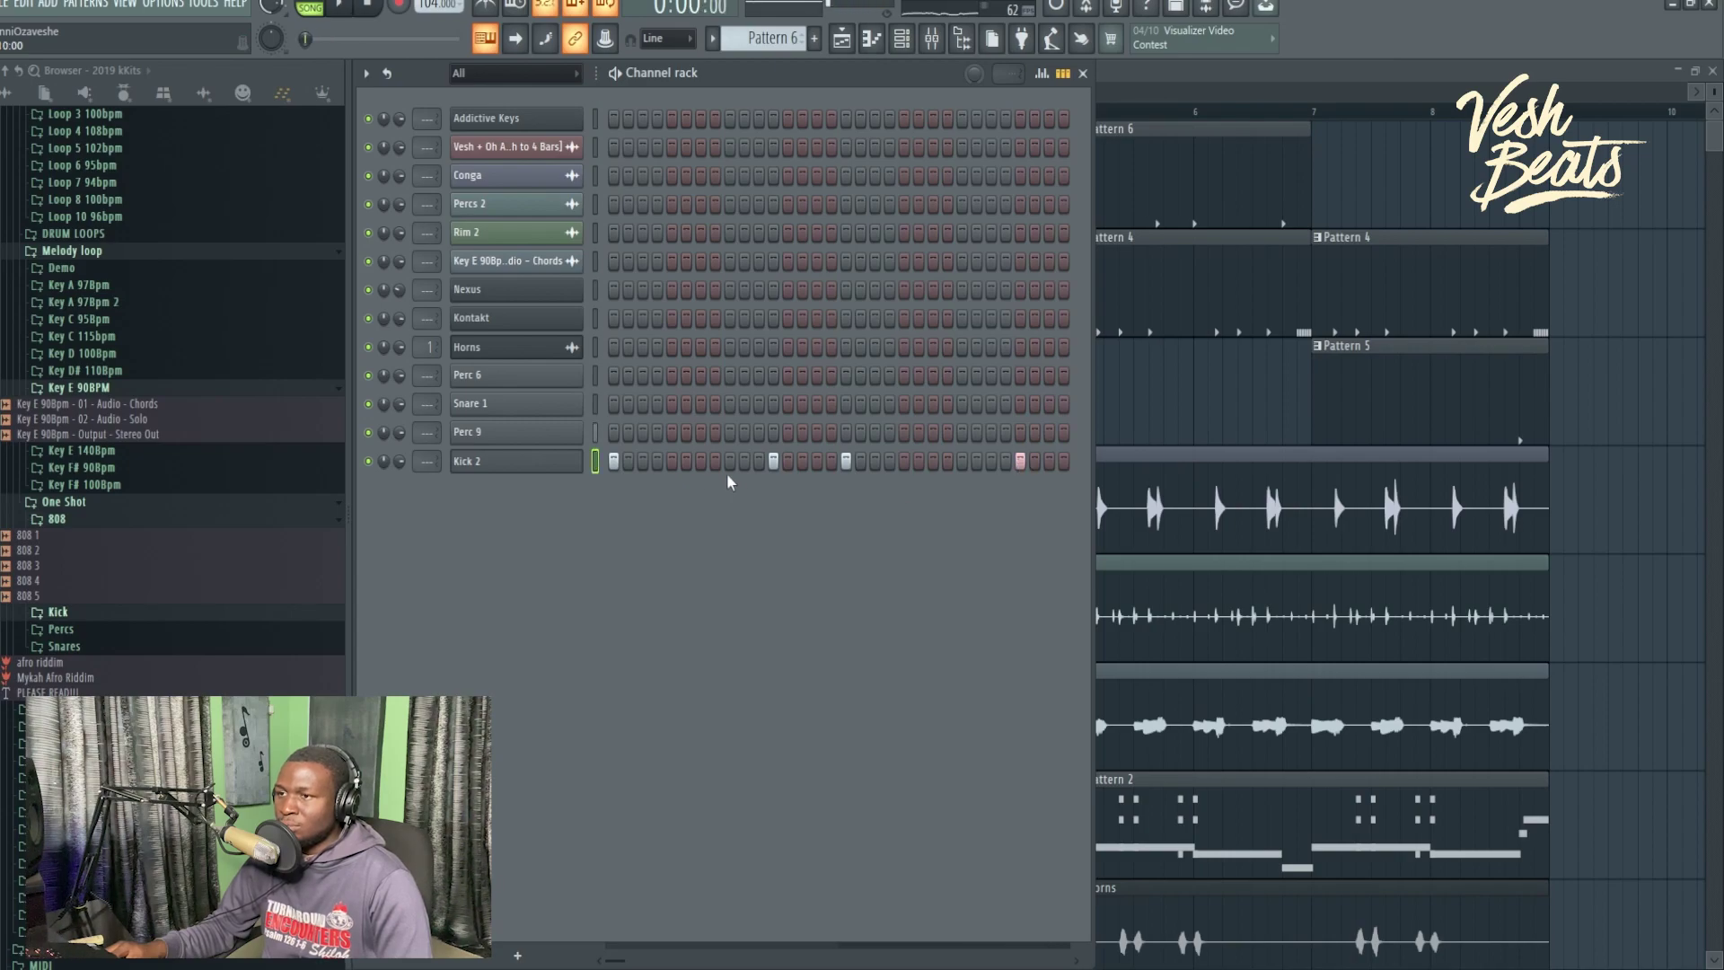
# Open Kick 2 in the piano roll, duplicate its first two bars into bars 3 and 4, and play the result.
pyautogui.rightClick(569, 474)
pyautogui.click(615, 462)
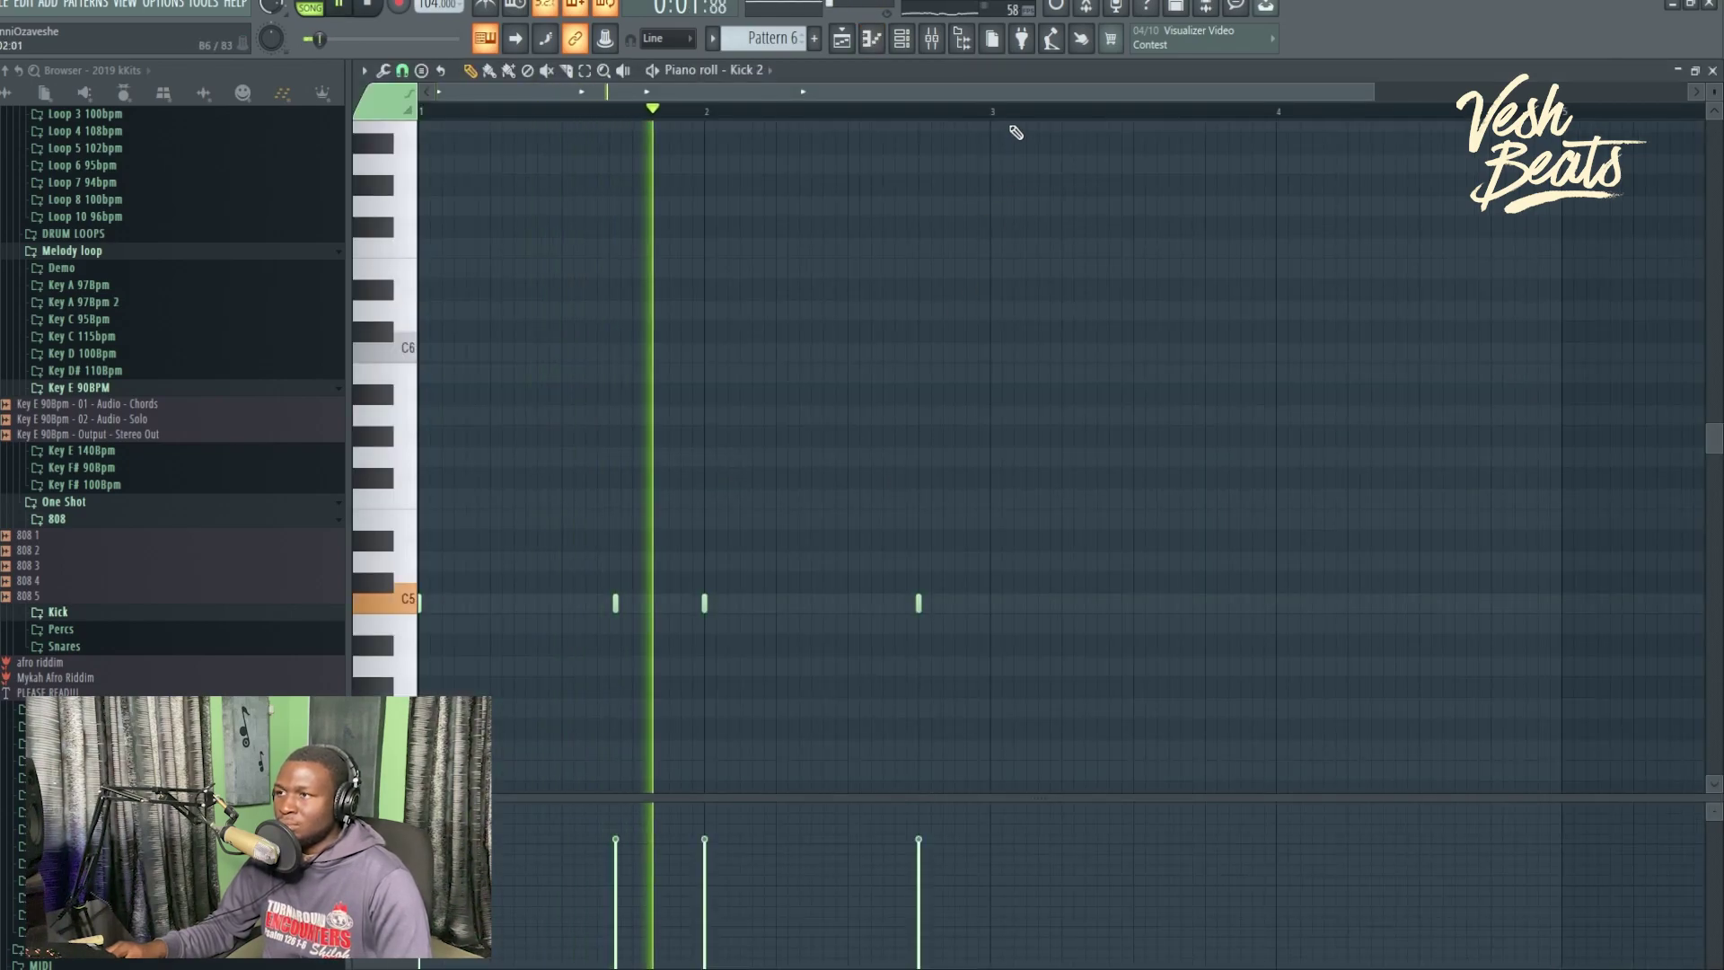
pyautogui.moveTo(995, 112); pyautogui.dragTo(422, 113)
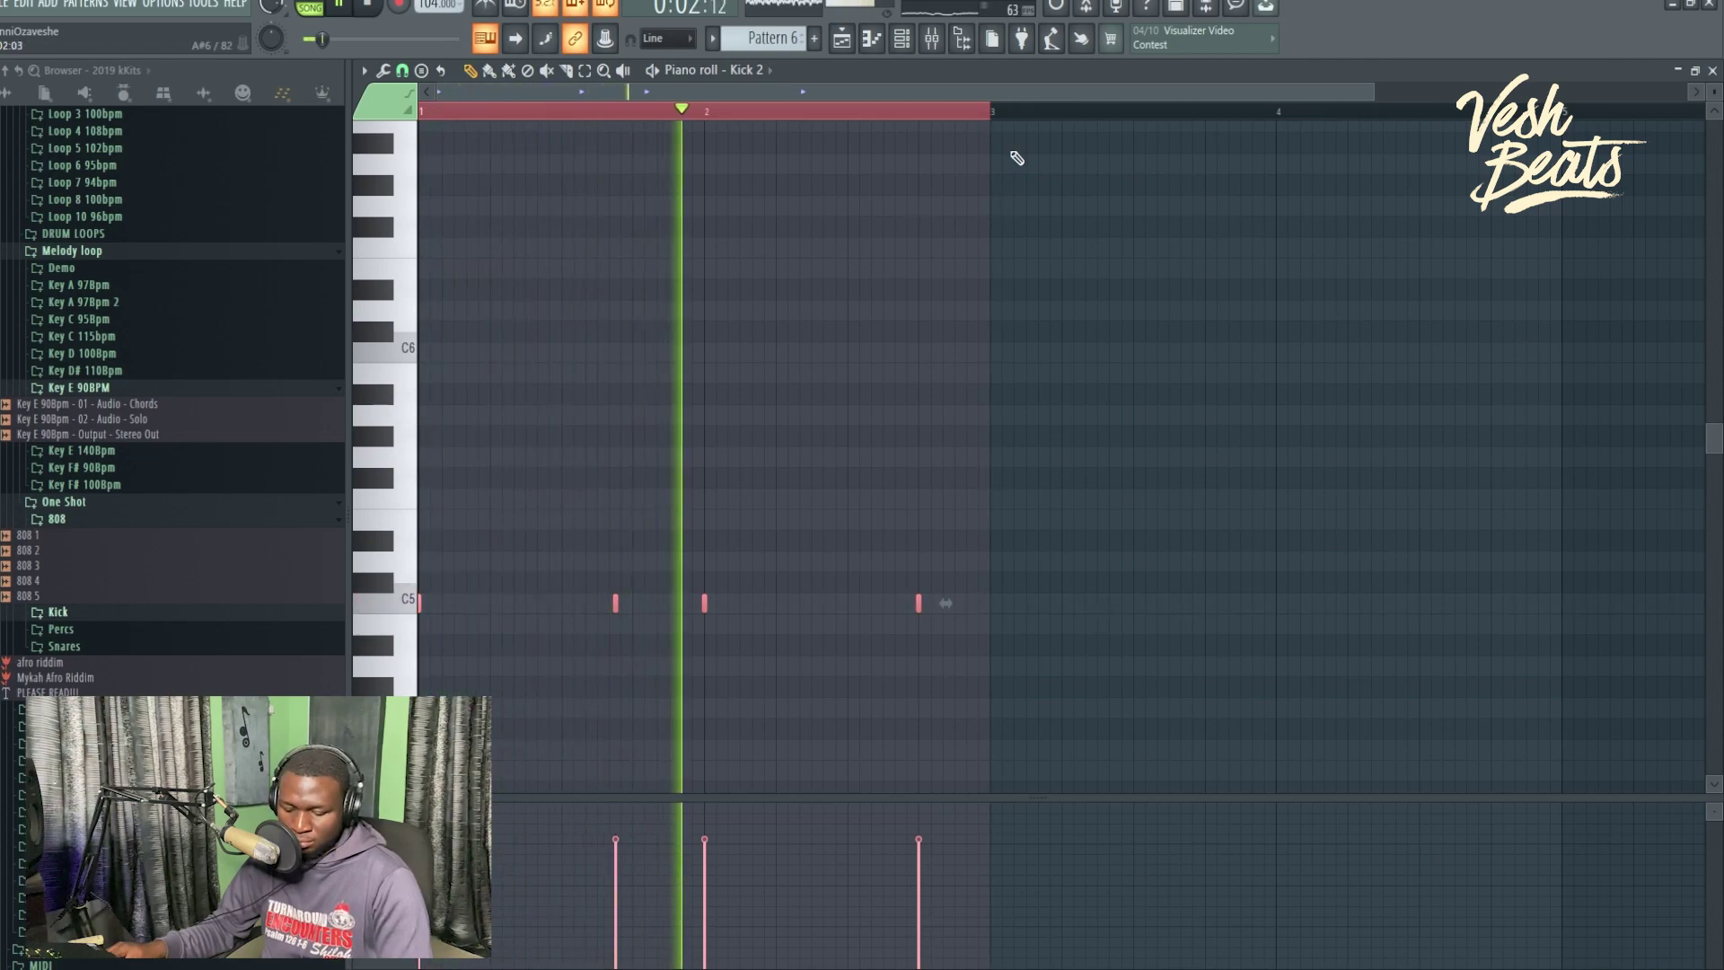
pyautogui.hotkey('ctrl', 'b')
pyautogui.hotkey('ctrl', 'd')
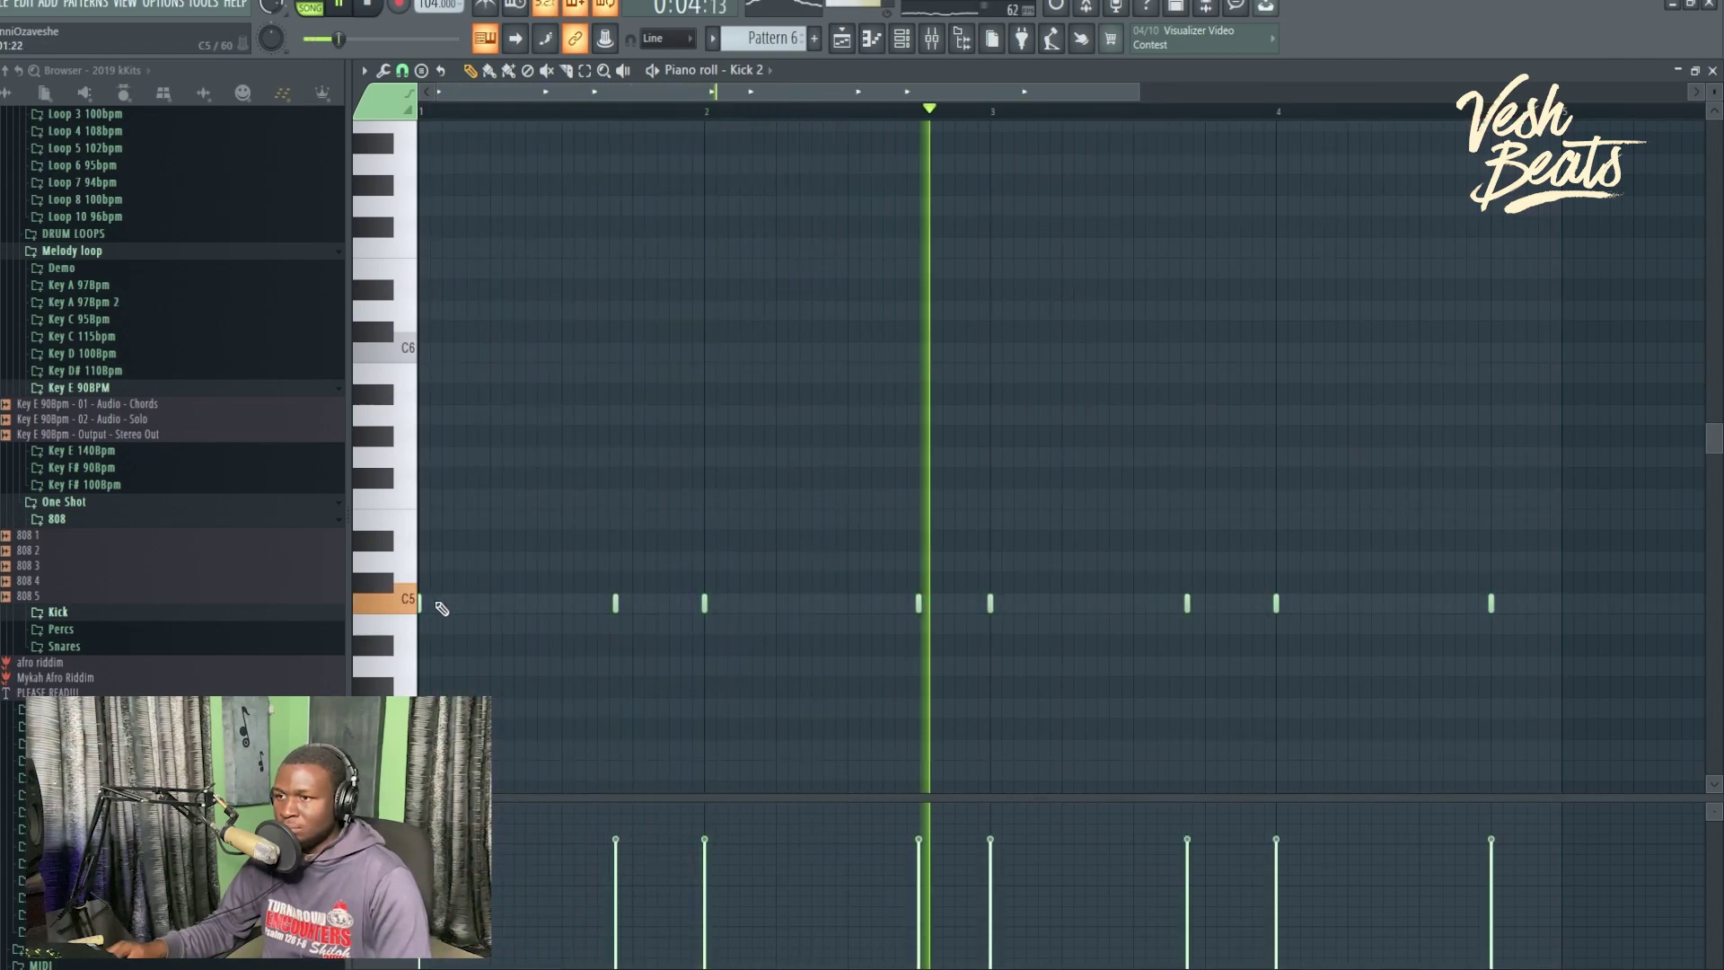
pyautogui.rightClick(413, 611)
pyautogui.scroll(2, 618, 623)
pyautogui.press('space')
pyautogui.press('space')
pyautogui.hotkey('ctrl', 'd')
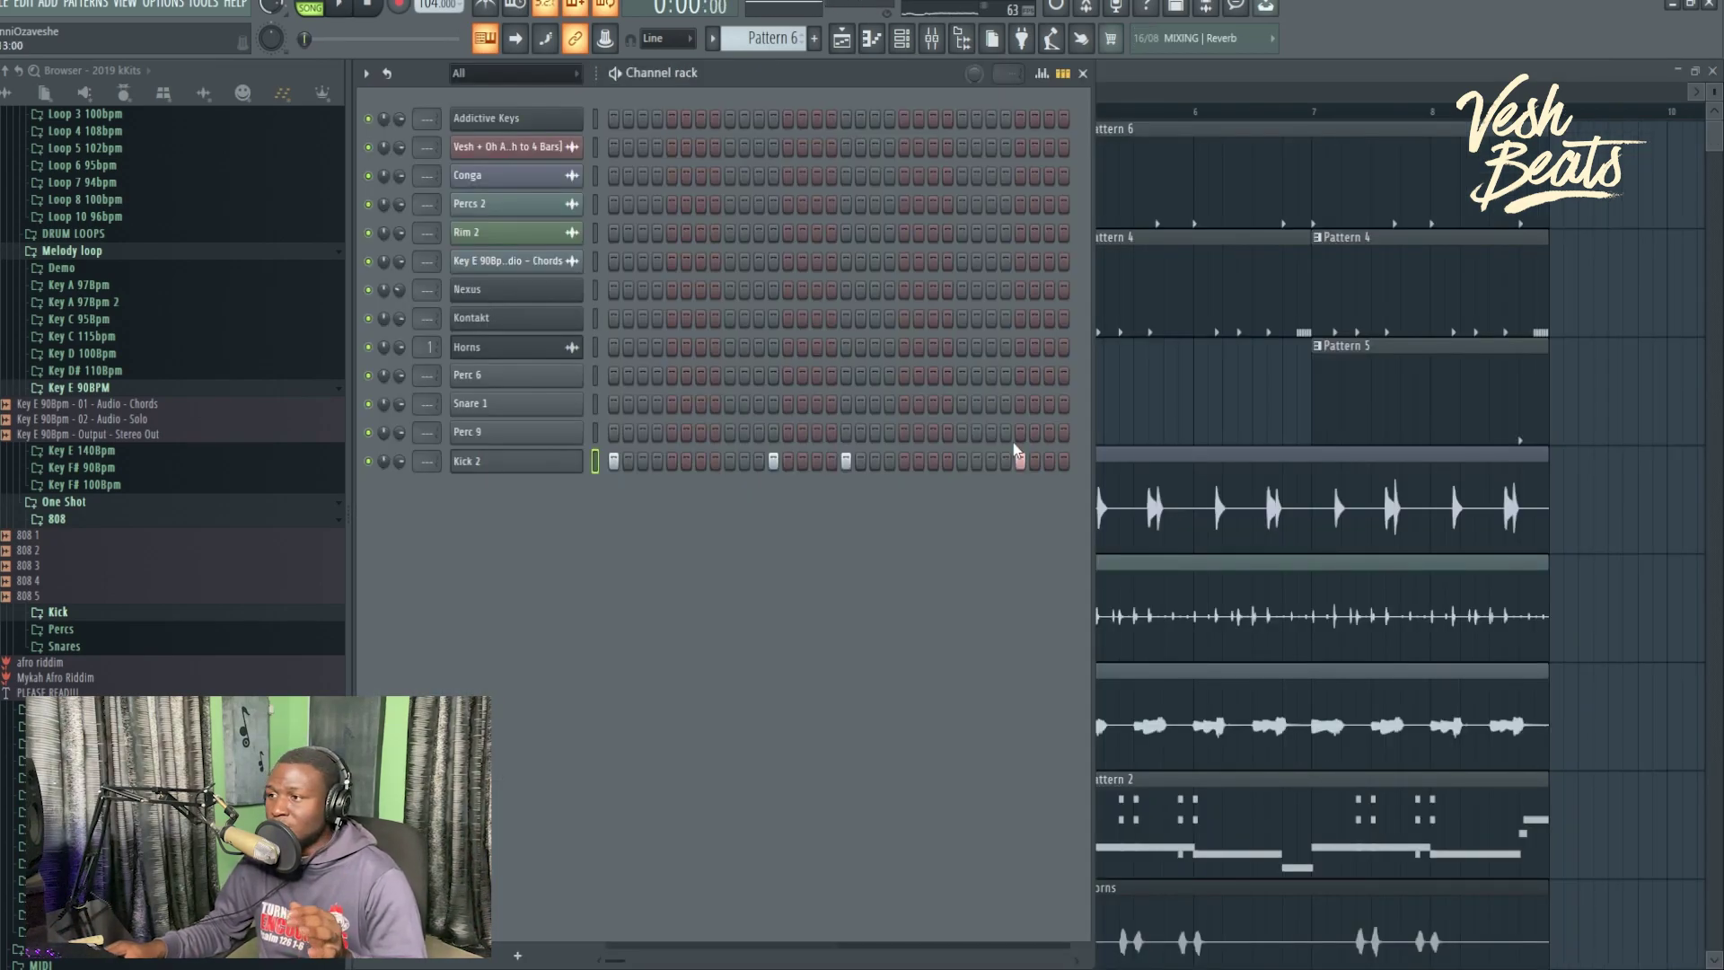
# Solo Track 1 in the playlist and bring Tracks 2 to 6 back in one after another while auditioning the arrangement.
pyautogui.rightClick(1196, 416)
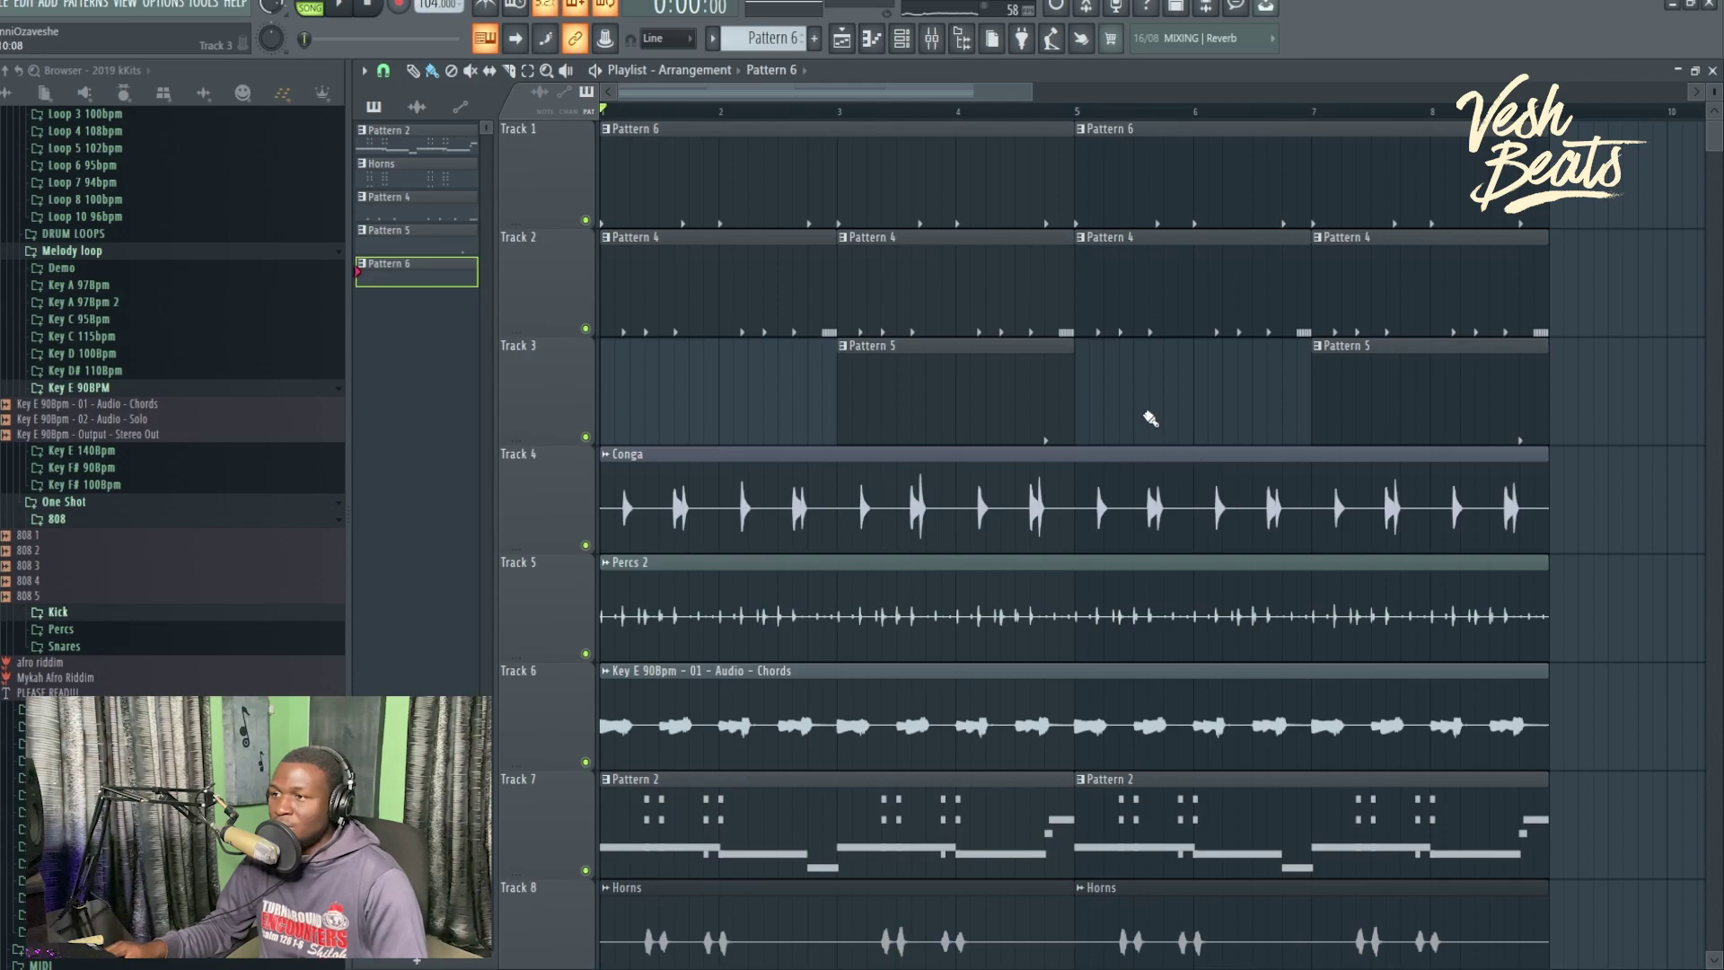
pyautogui.scroll(-1, 1150, 414)
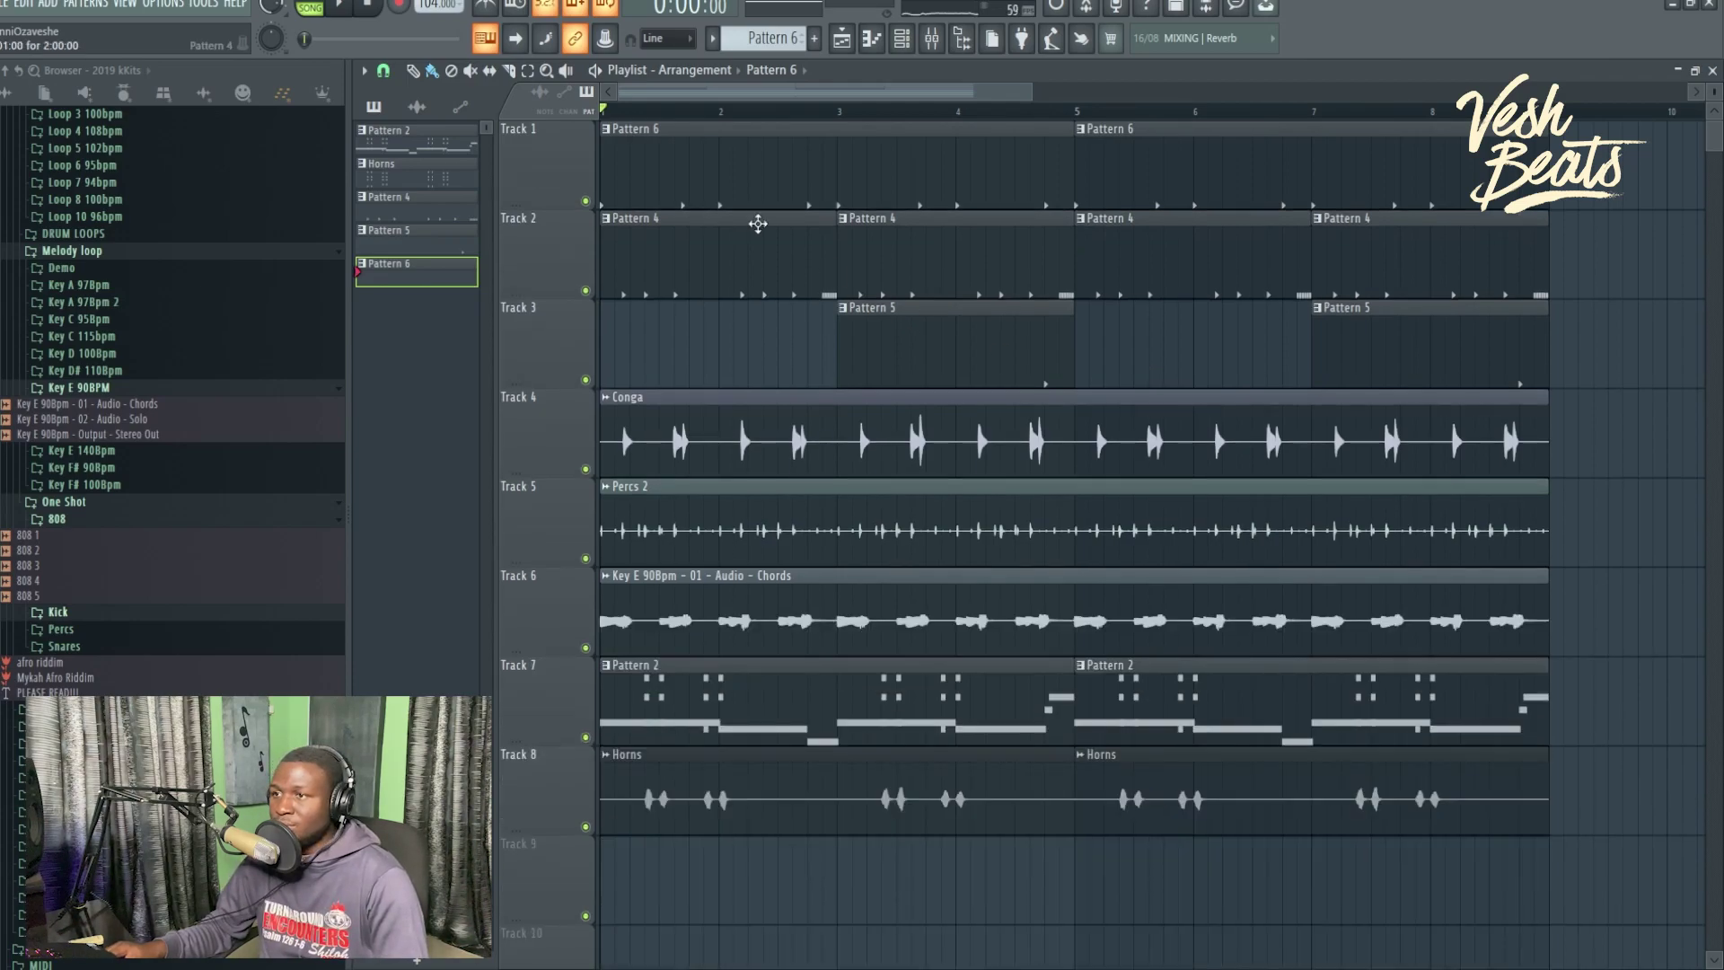
pyautogui.rightClick(586, 202)
pyautogui.click(585, 291)
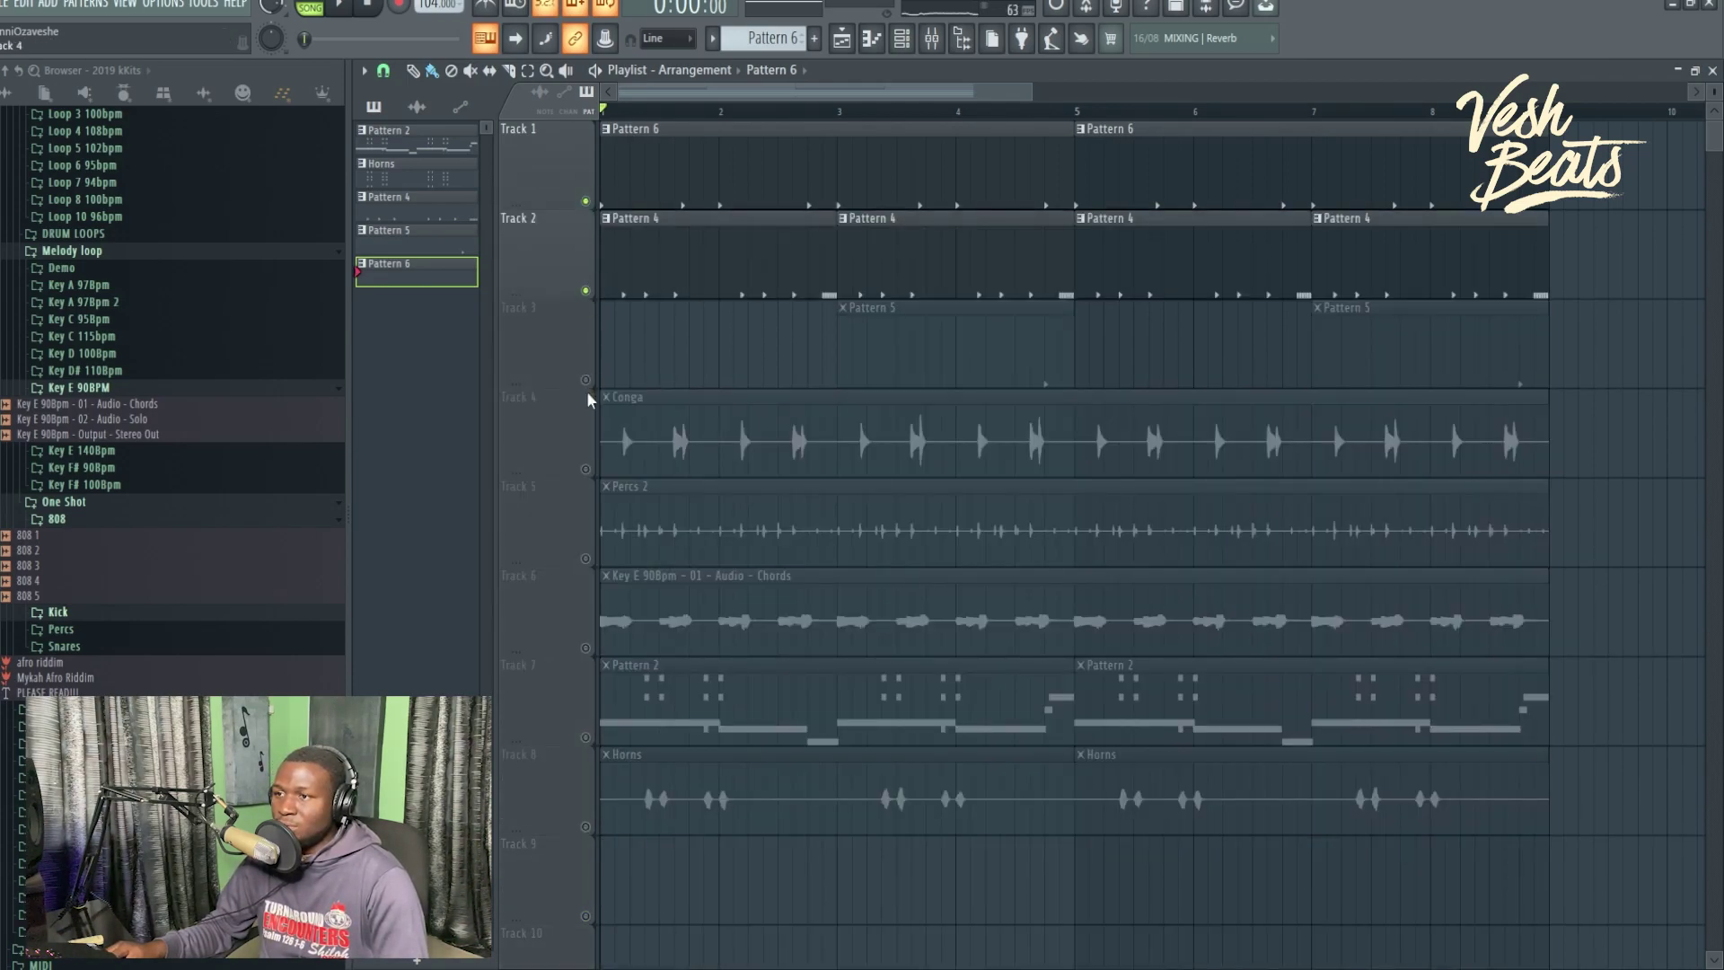
pyautogui.click(585, 380)
pyautogui.click(585, 469)
pyautogui.click(585, 559)
pyautogui.press('space')
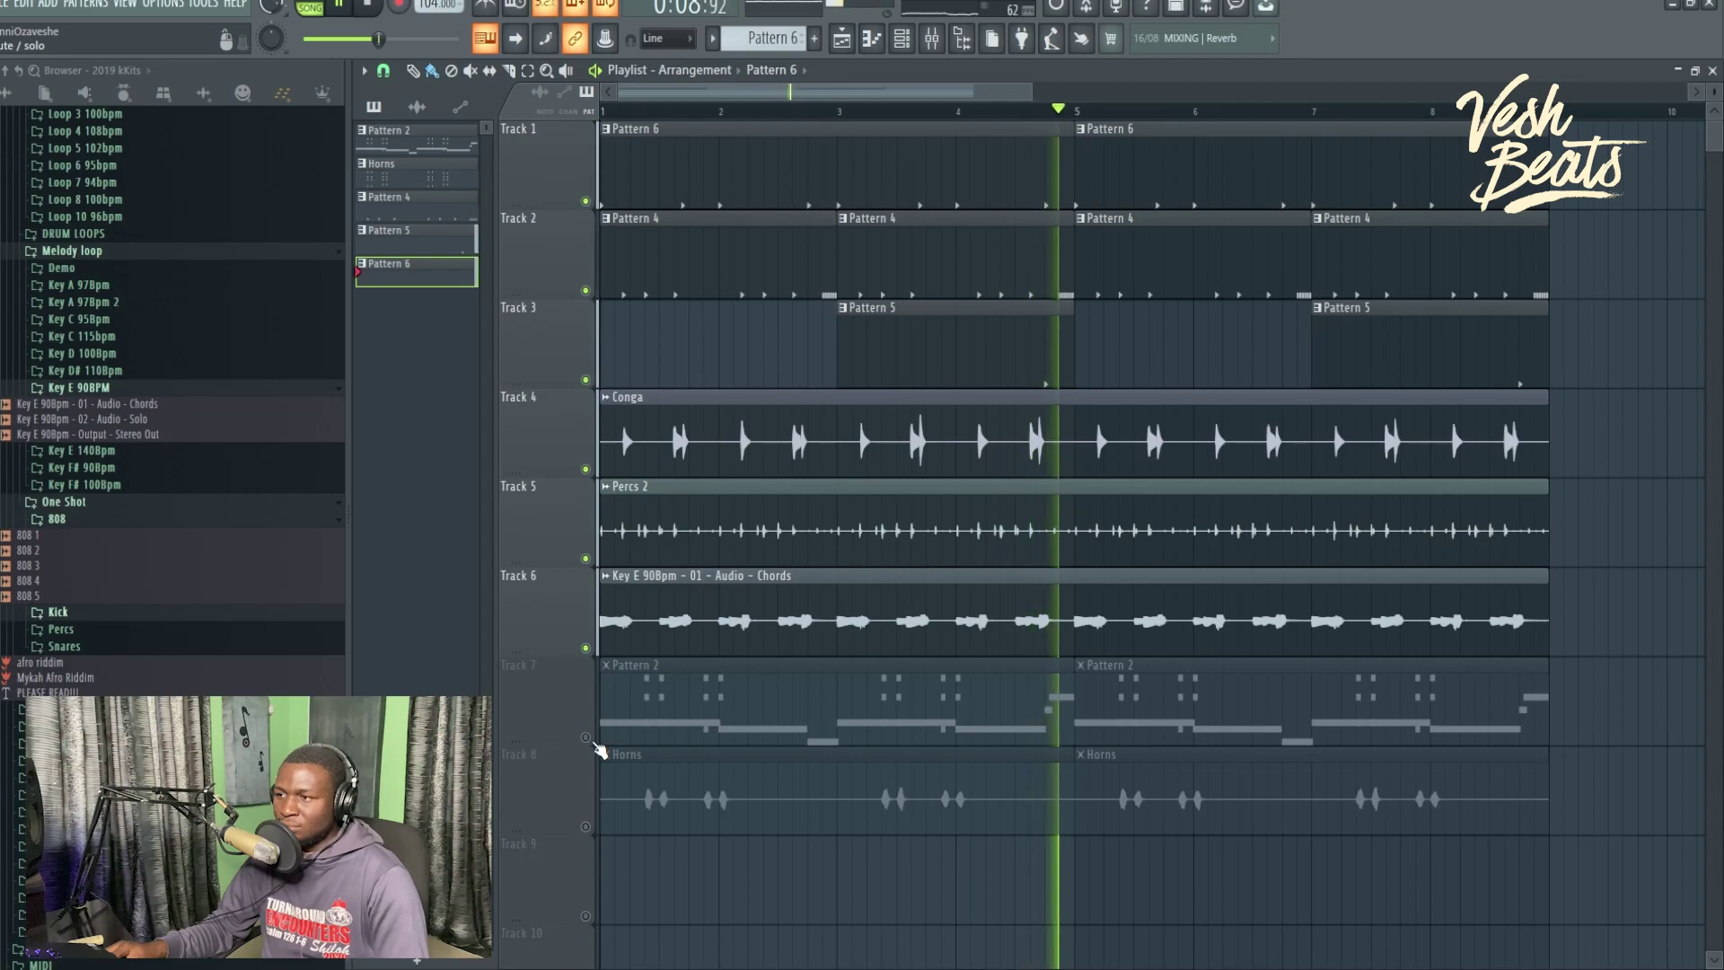
pyautogui.press('space')
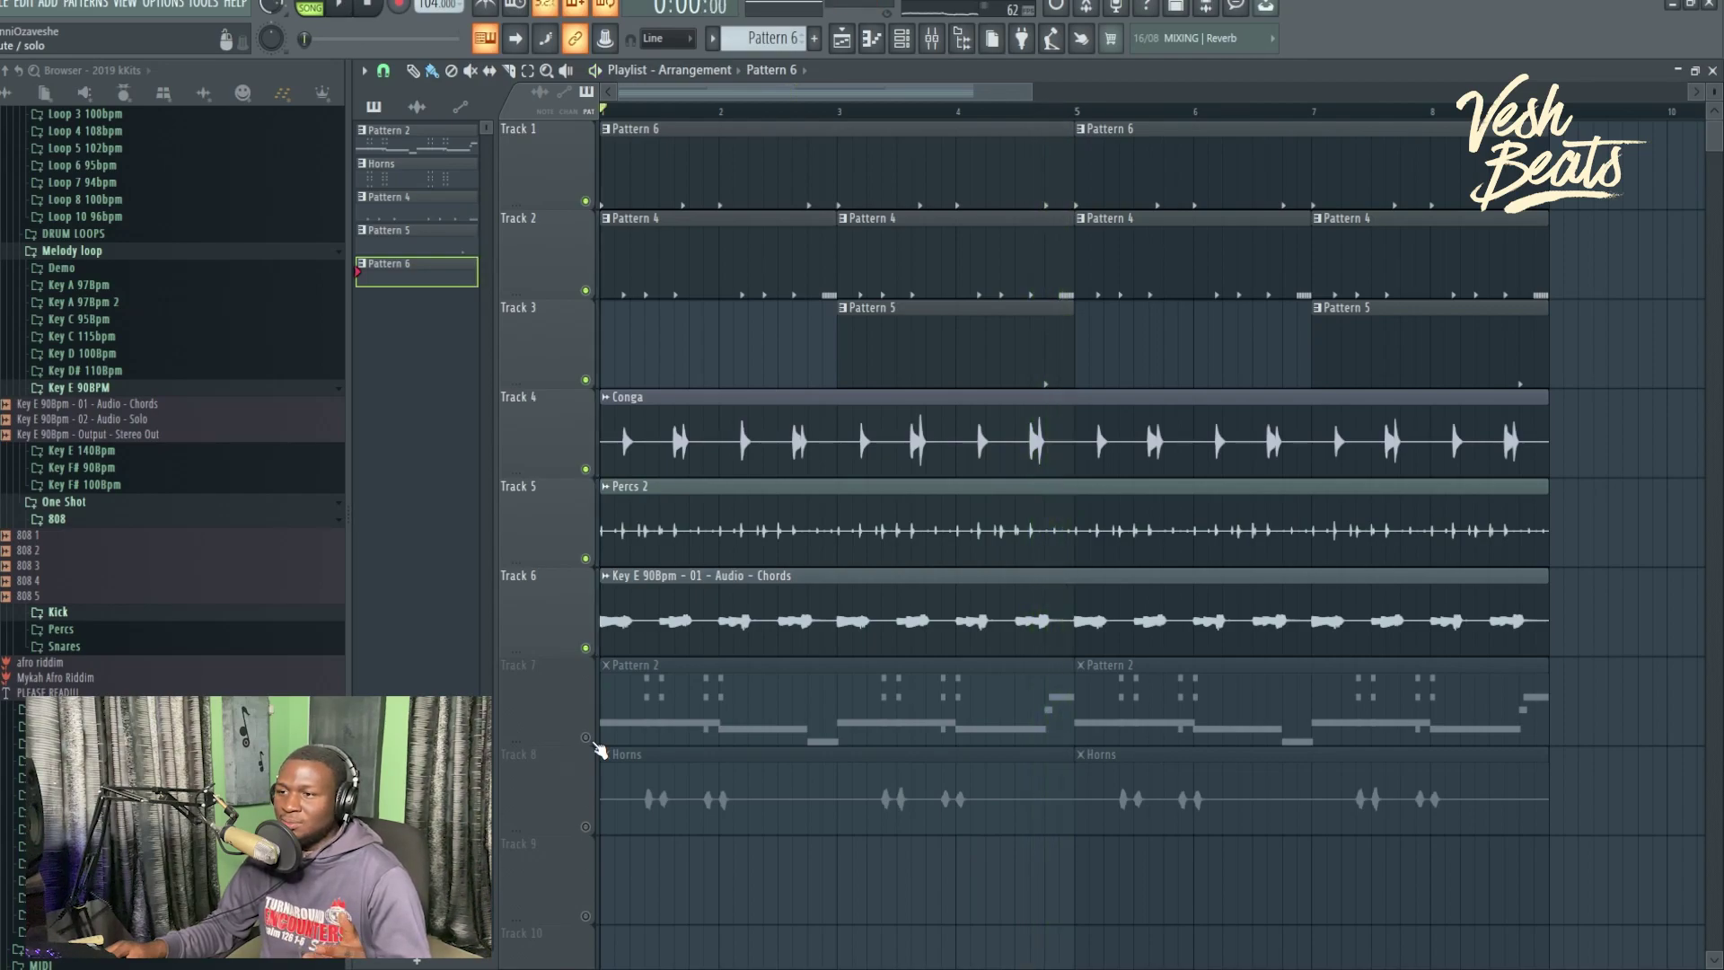
# Unmute Track 7, check the channels of Pattern 2 in the channel rack, and play the arrangement from the playlist.
pyautogui.click(588, 739)
pyautogui.click(725, 721)
pyautogui.click(901, 43)
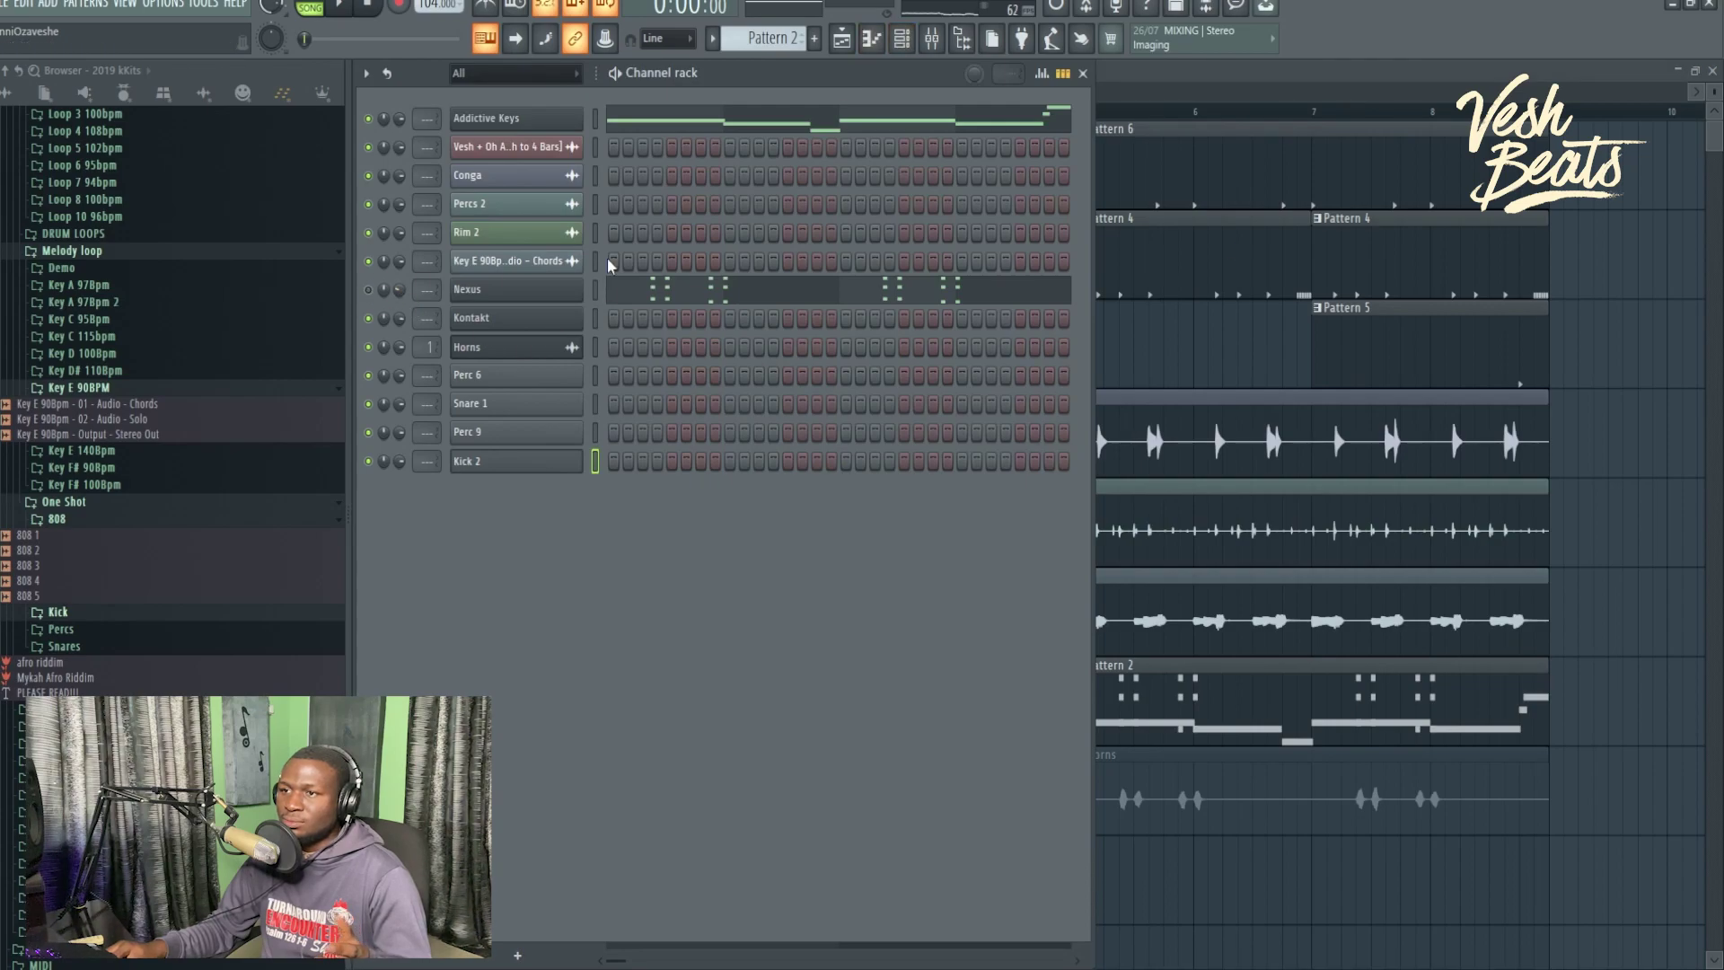
pyautogui.press('F6')
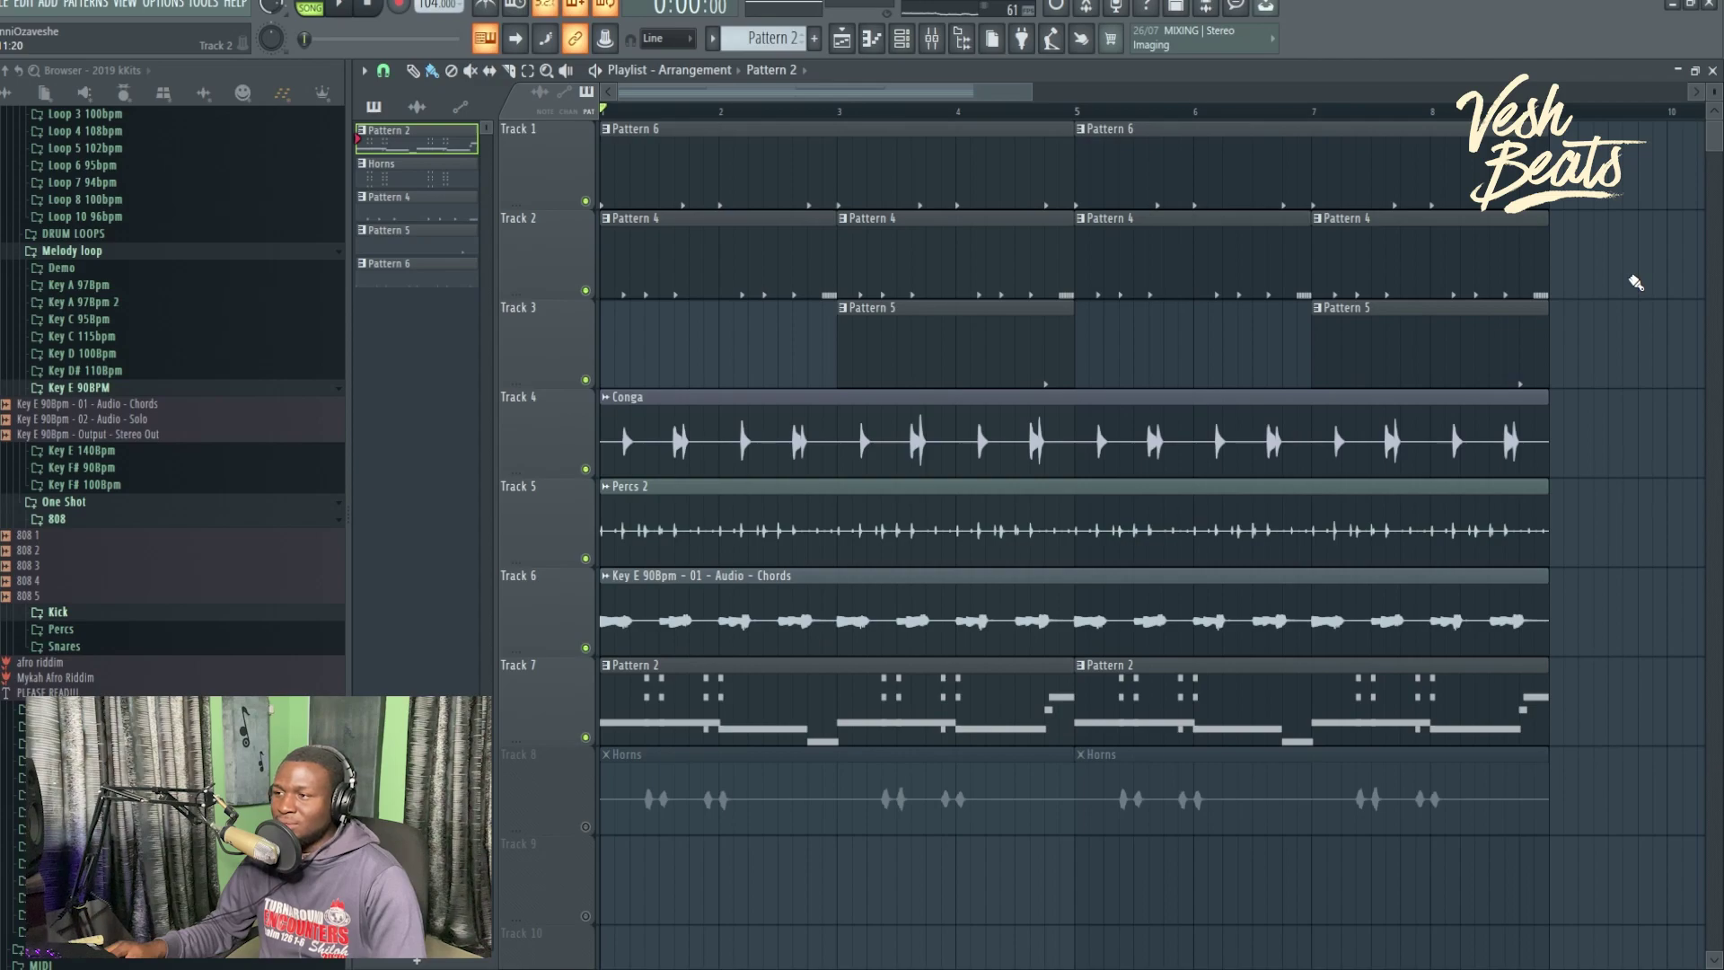
pyautogui.press('space')
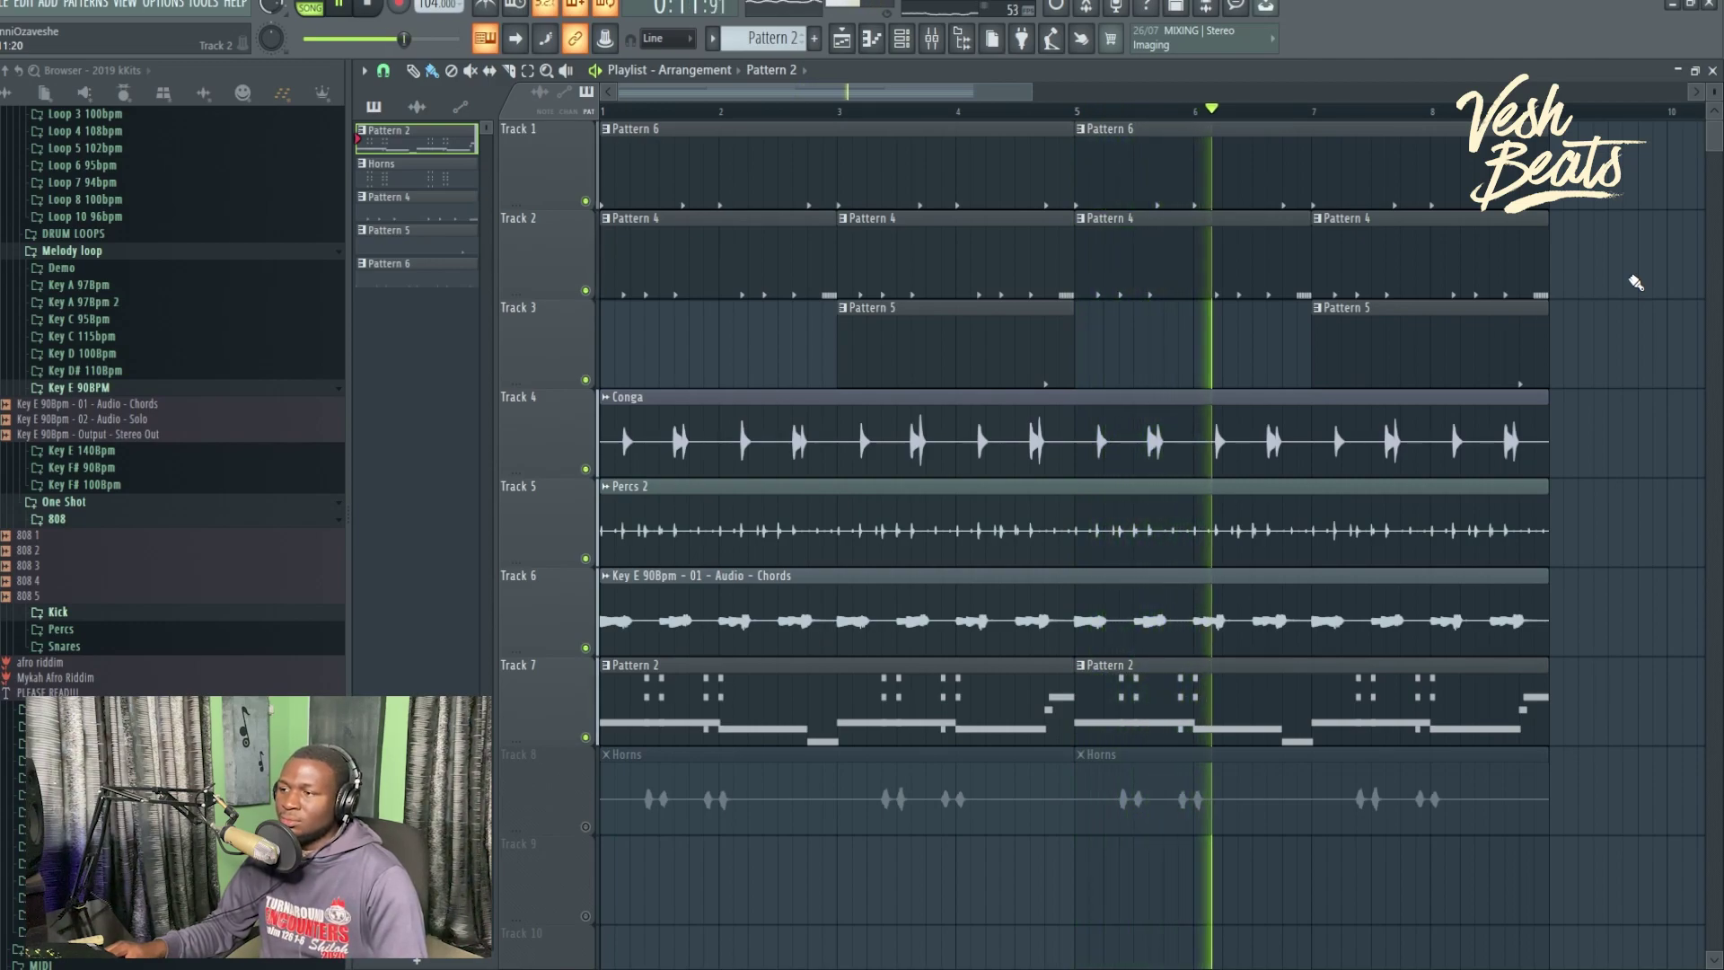
pyautogui.press('space')
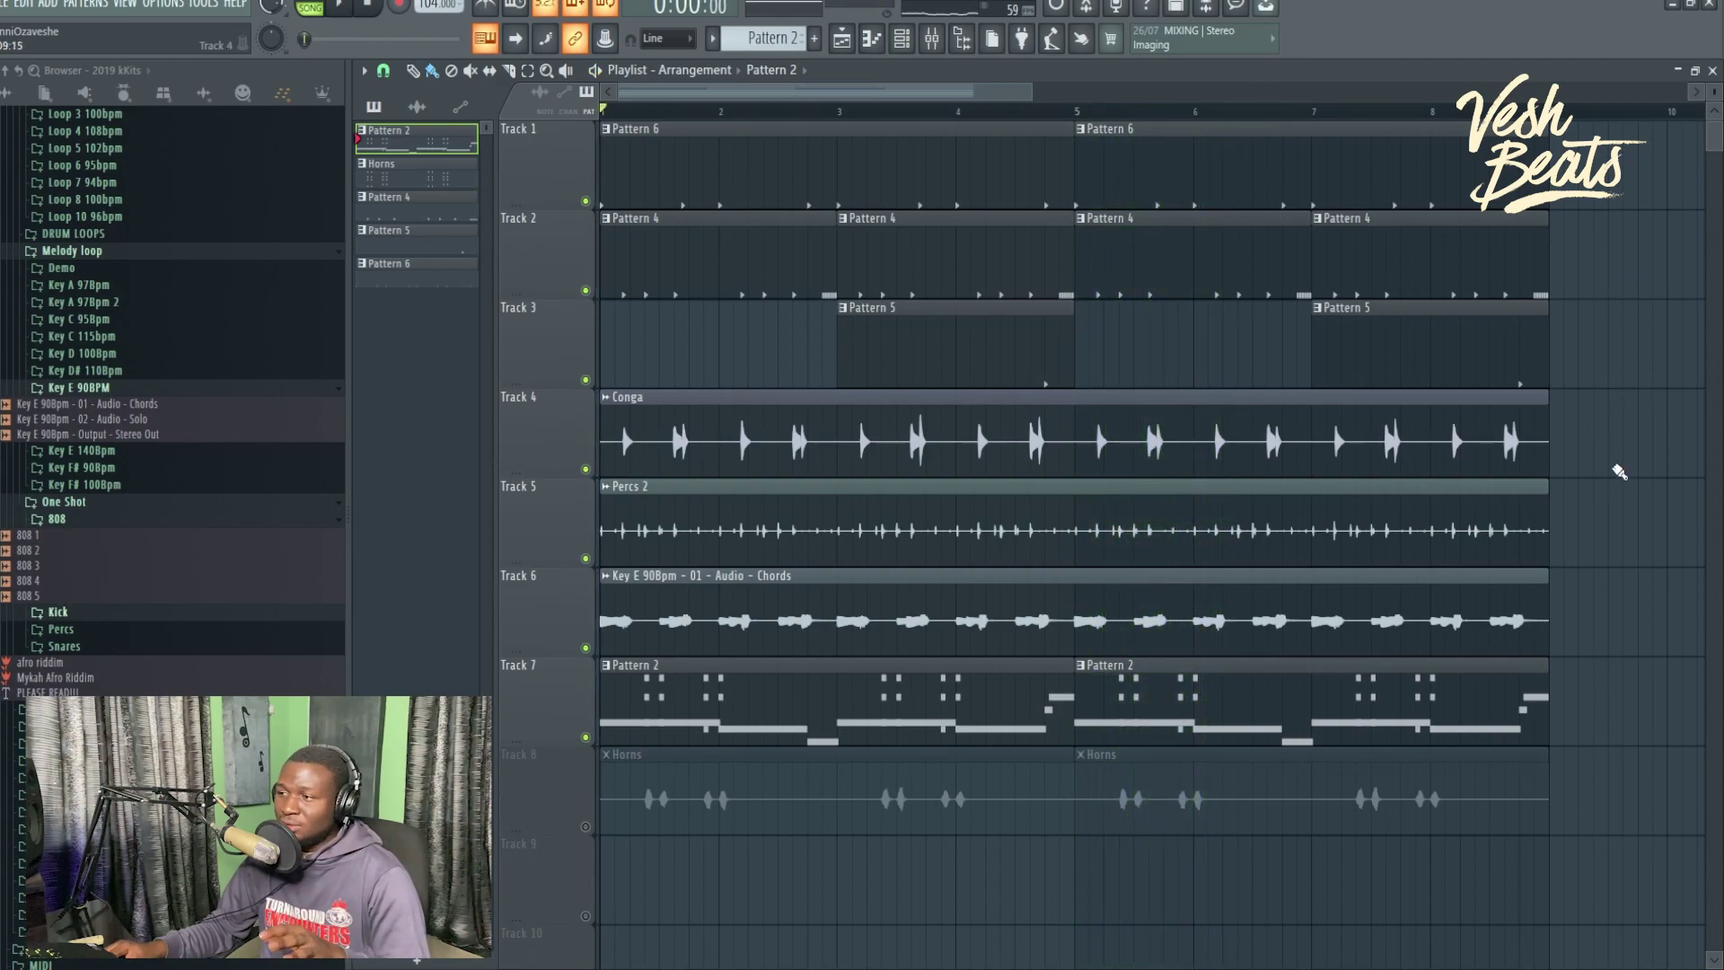
# Unmute the Horns on Track 8, glance at the channel rack and play back the full arrangement.
pyautogui.click(586, 826)
pyautogui.click(908, 47)
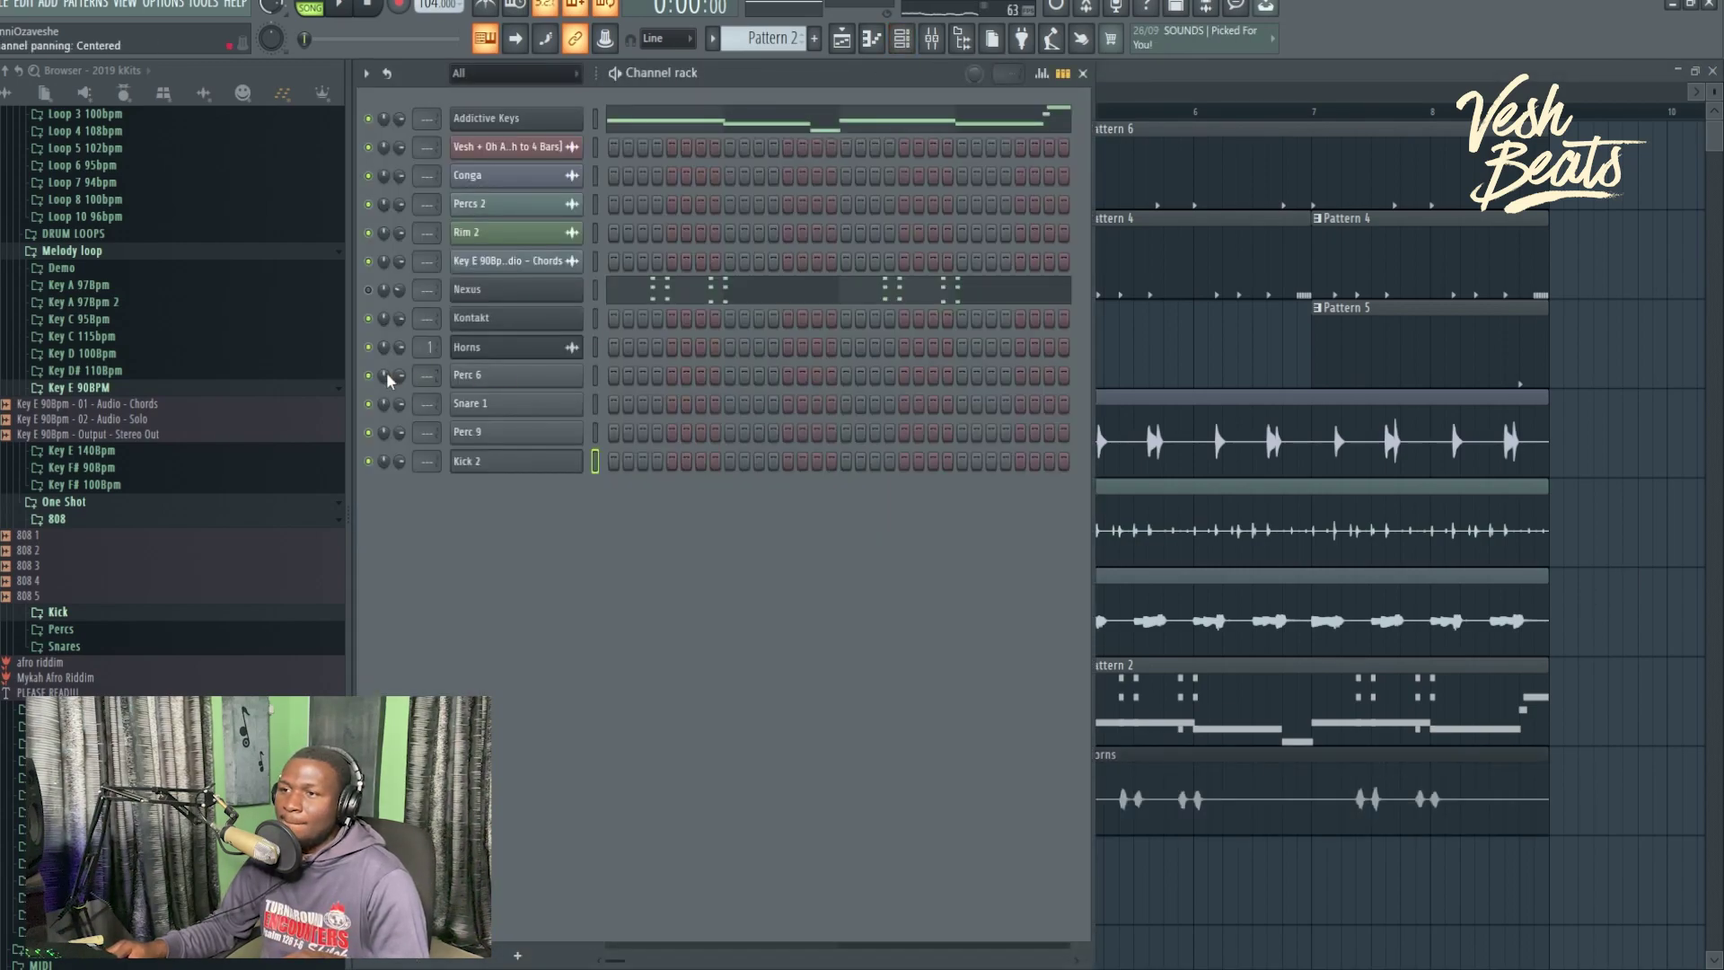
pyautogui.press('F6')
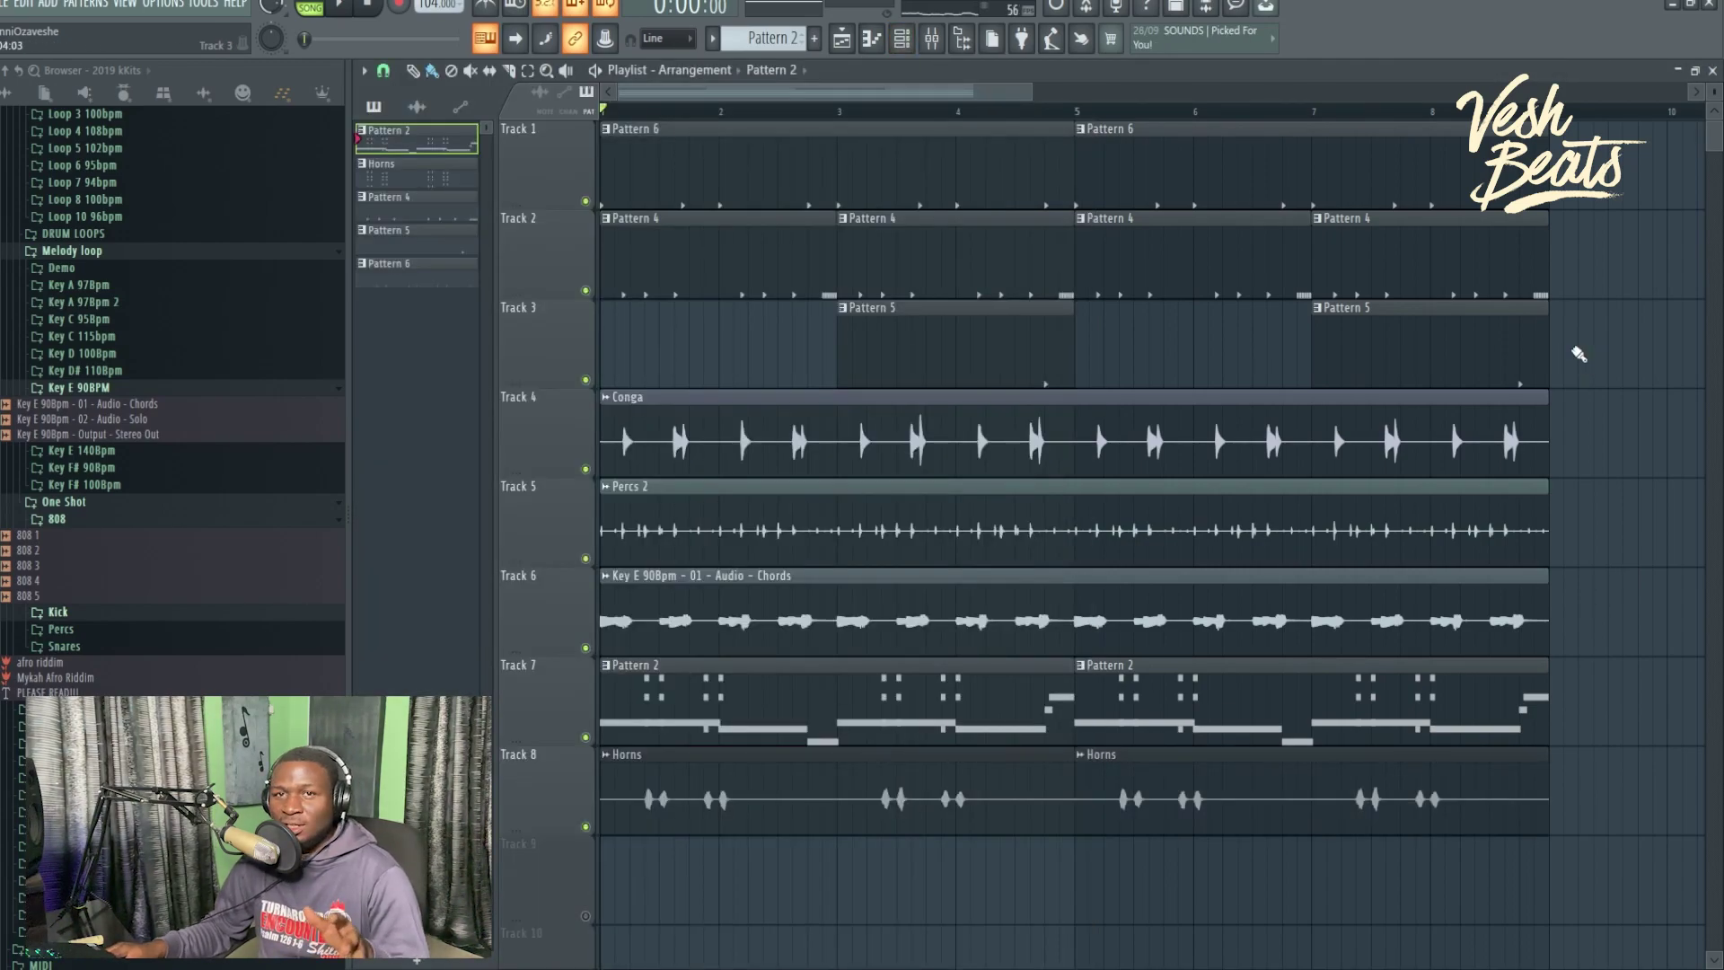
pyautogui.press('space')
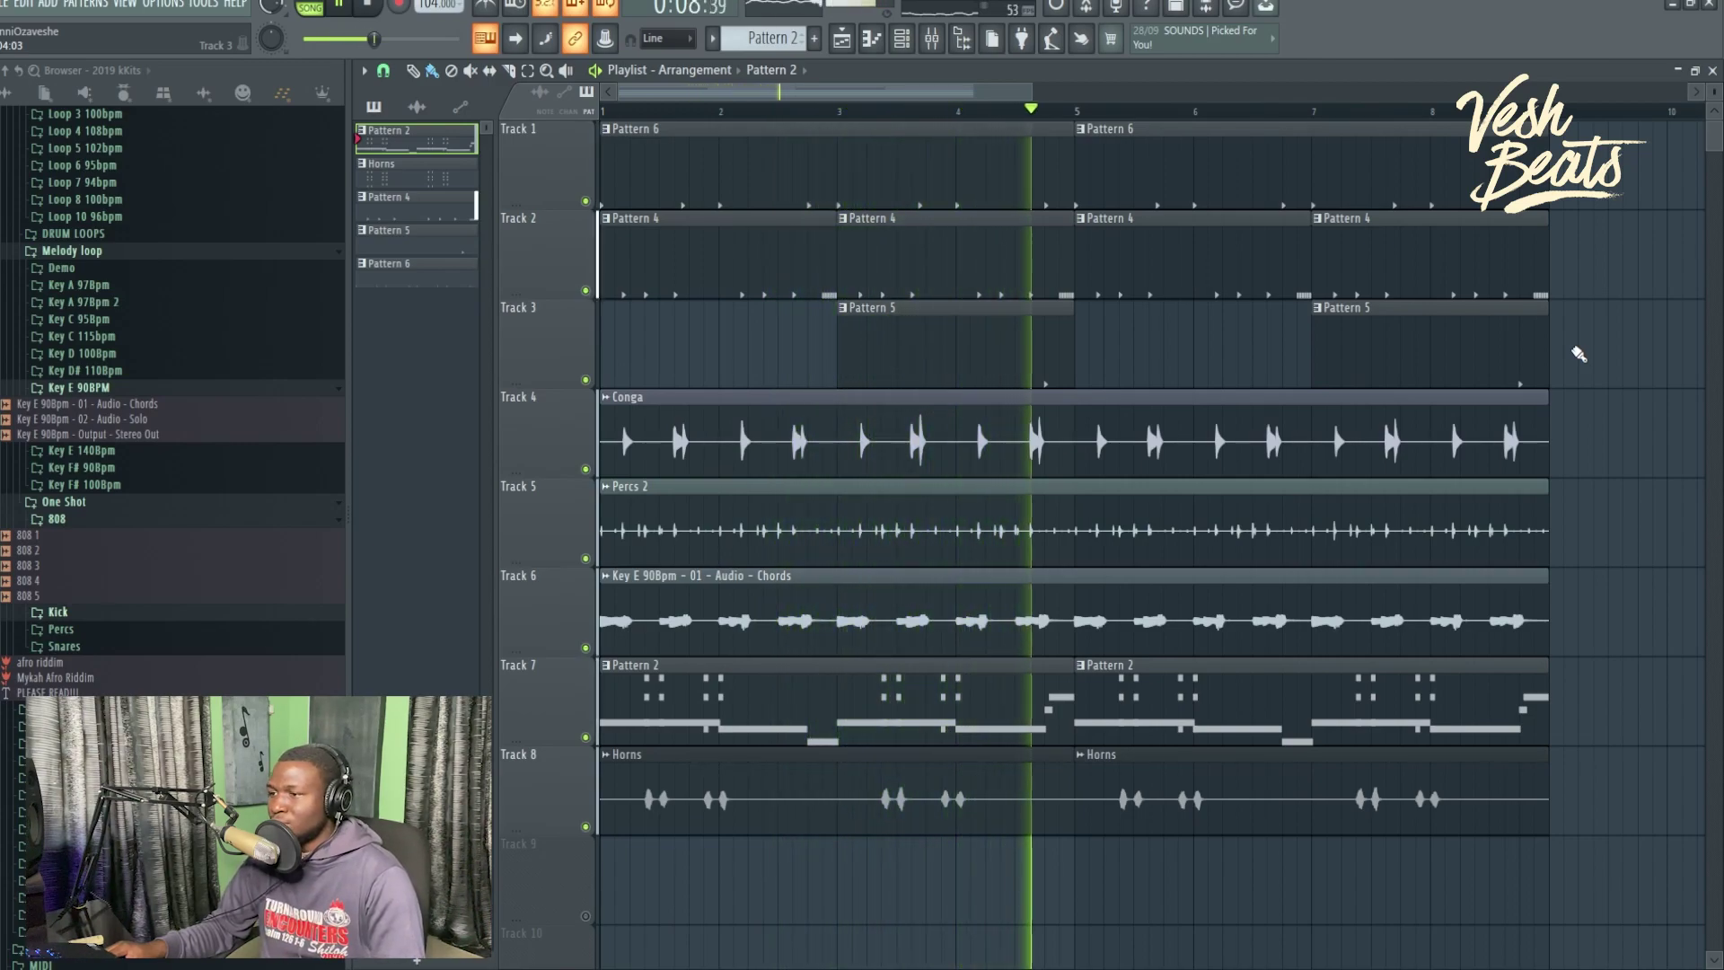
pyautogui.press('space')
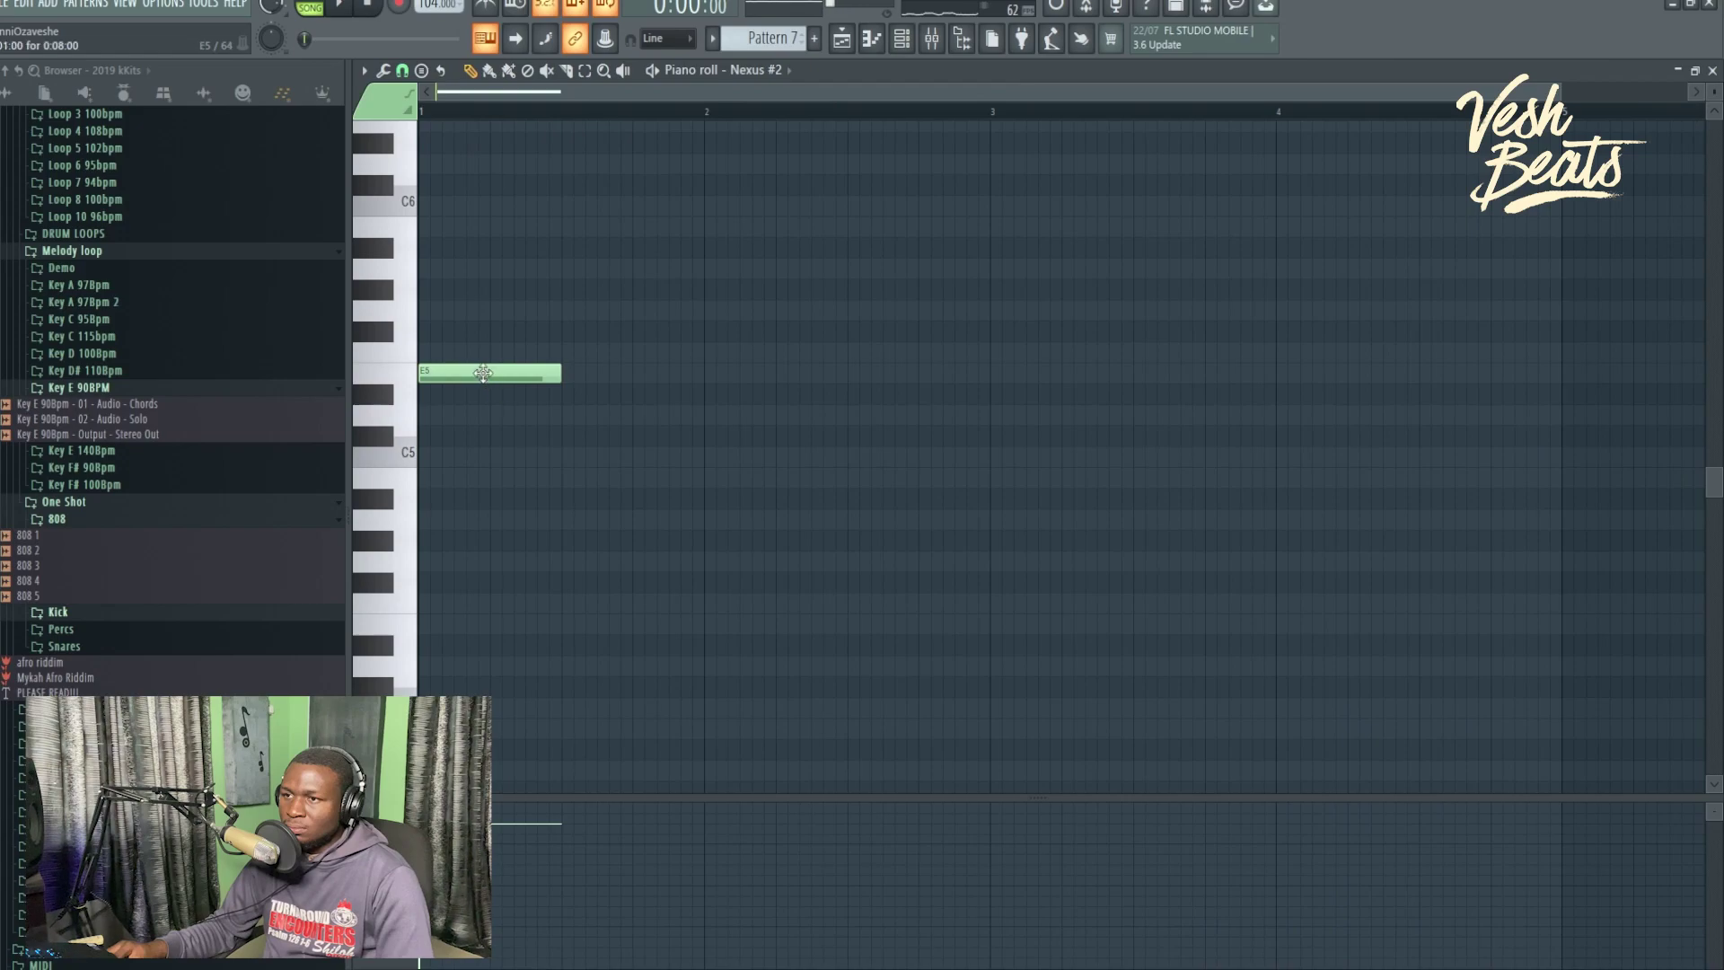
# In Pattern 7, write half-bar Nexus #2 notes on F#4 at bar 1 and G#4 at bar 2.
pyautogui.moveTo(440, 373); pyautogui.dragTo(822, 602)
pyautogui.press('space')
pyautogui.scroll(2, 497, 562)
pyautogui.click(902, 590)
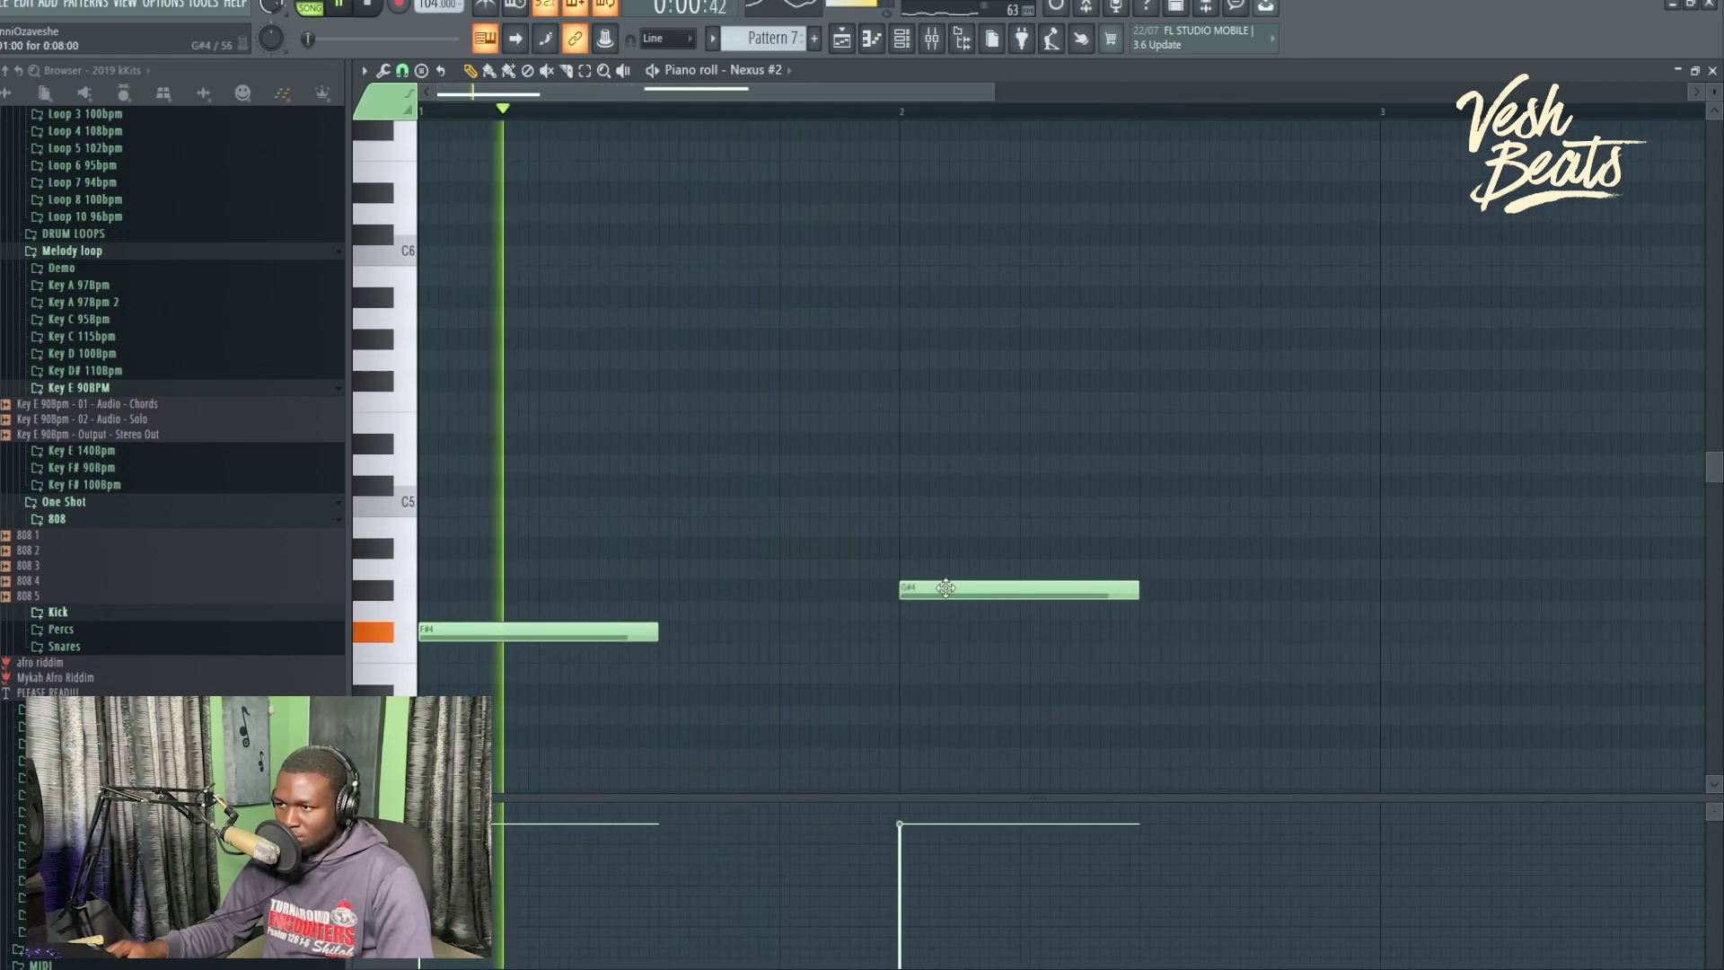
pyautogui.scroll(-2, 951, 595)
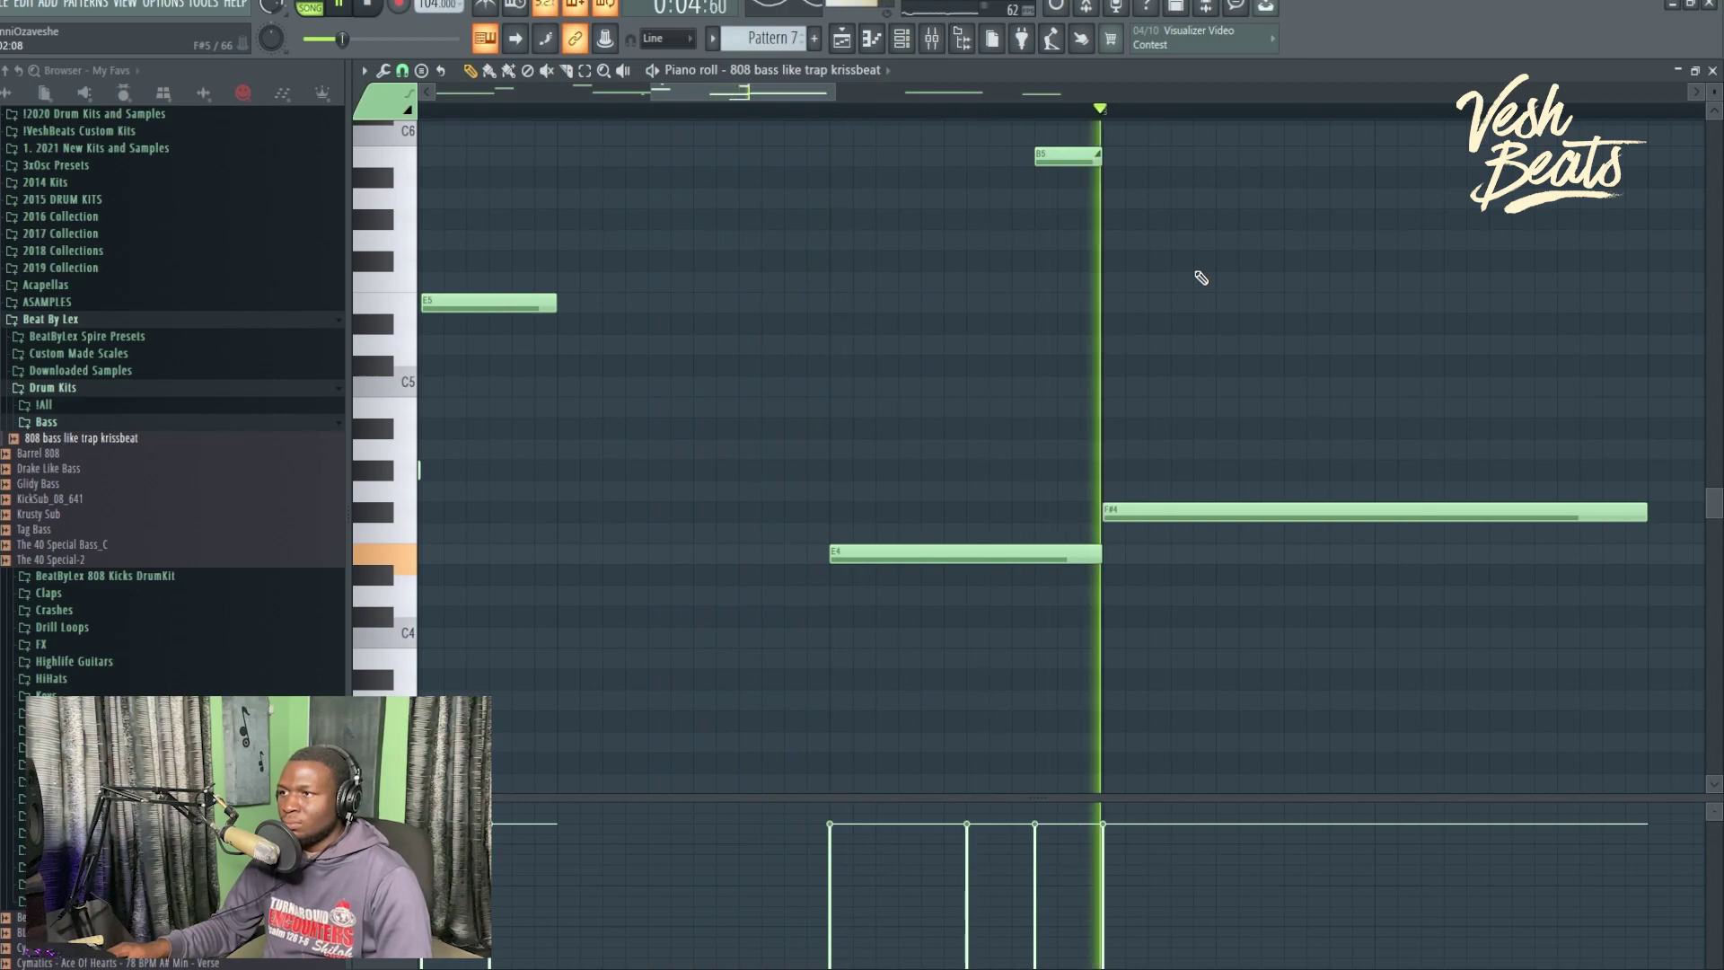
# In the 808 bass line, add an E3 slide ending bar 2, shorten bar 3's F#4 to six steps and follow it with F#5 and a B4 slide.
pyautogui.press('space')
pyautogui.keyDown('ctrl'); pyautogui.rightClick(1448, 415); pyautogui.keyUp('ctrl')
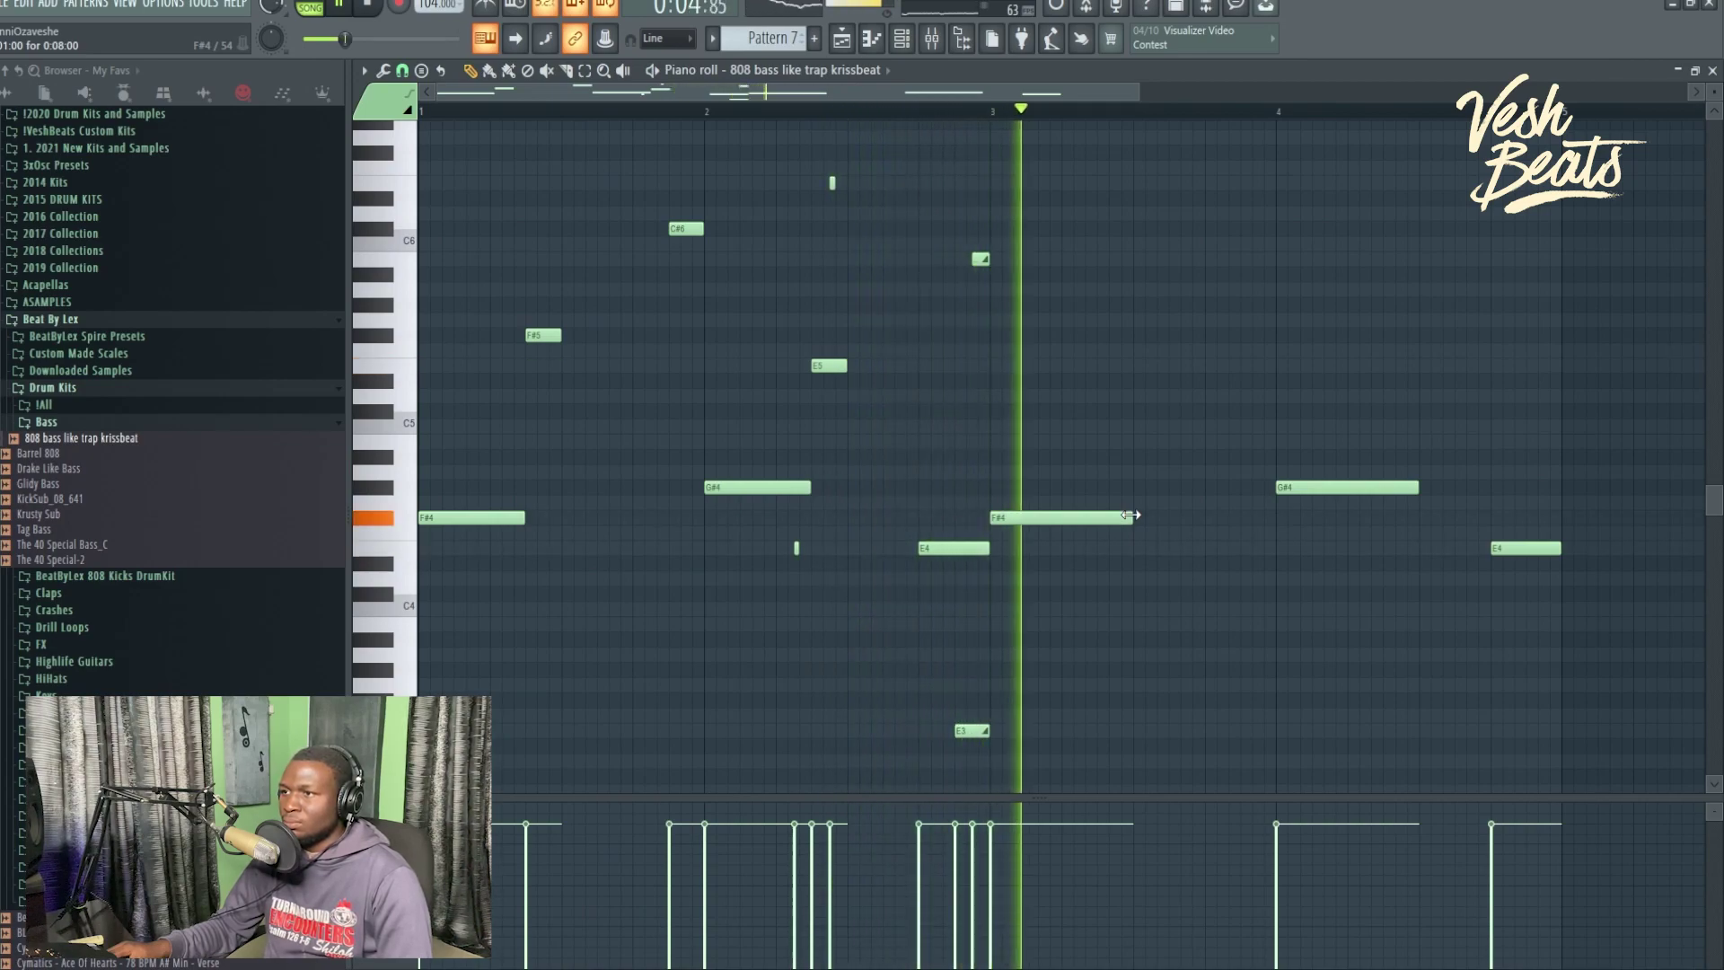
pyautogui.scroll(3, 1078, 516)
pyautogui.press('space')
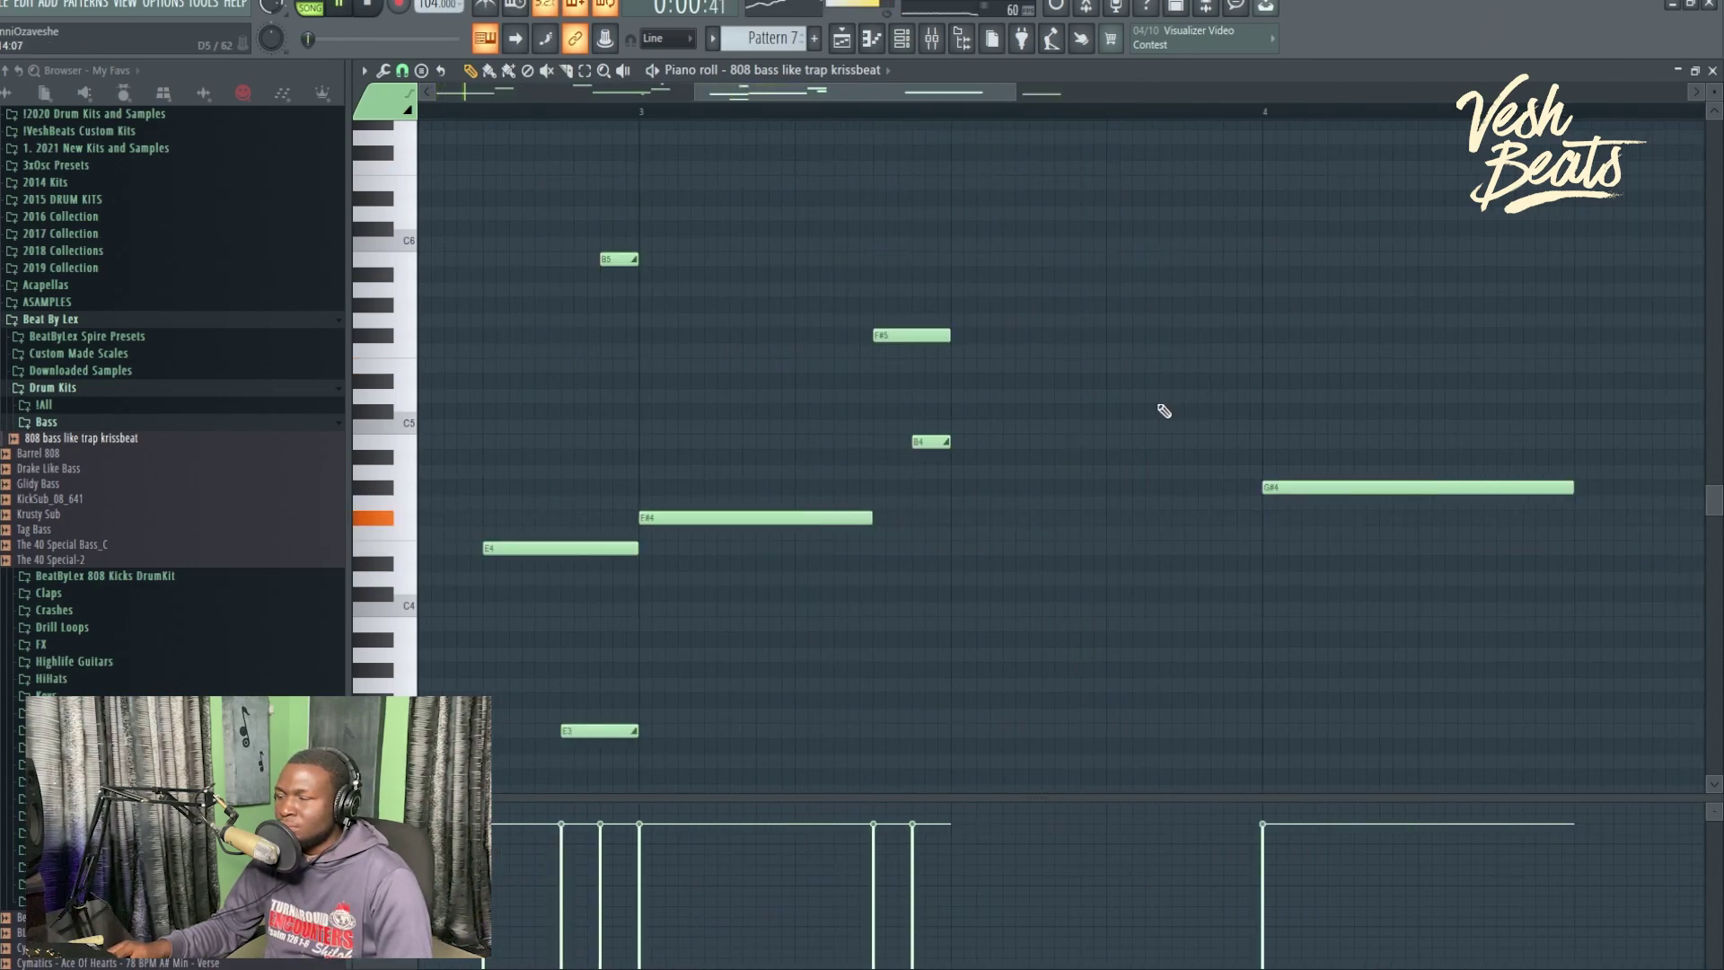
pyautogui.scroll(-3, 1164, 410)
pyautogui.press('space')
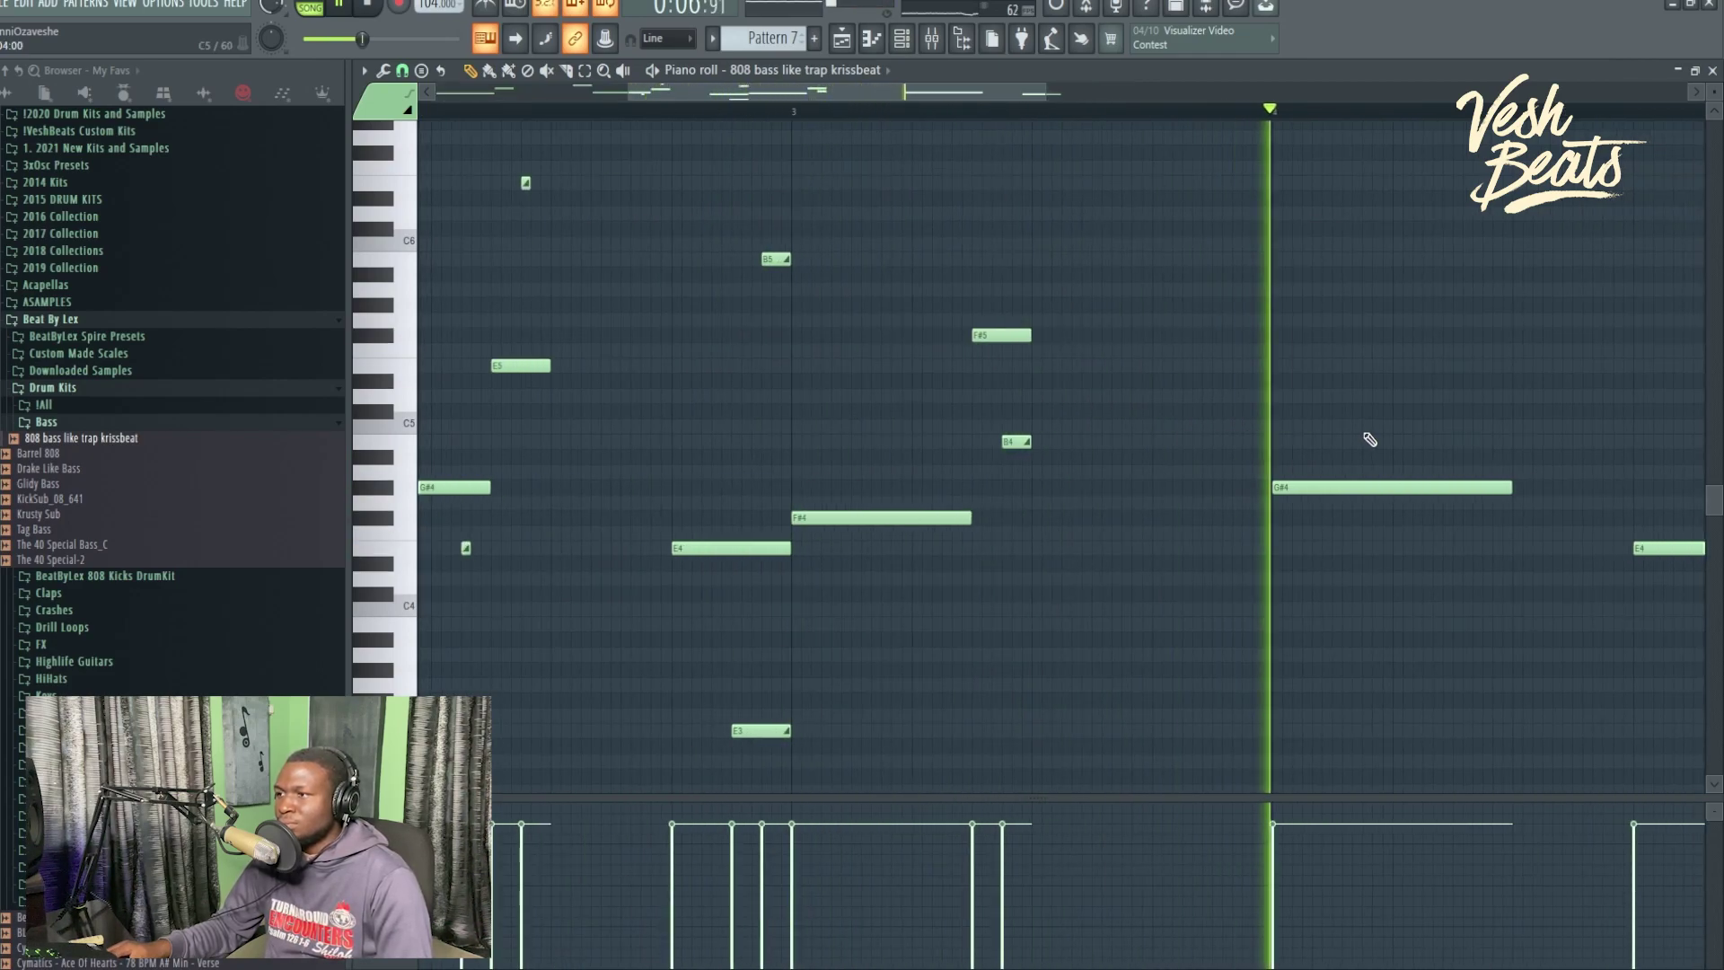
# Play the 808 bass line in the piano roll from bar 4 and examine its notes up to bar 5.
pyautogui.scroll(2, 1168, 415)
pyautogui.press('space')
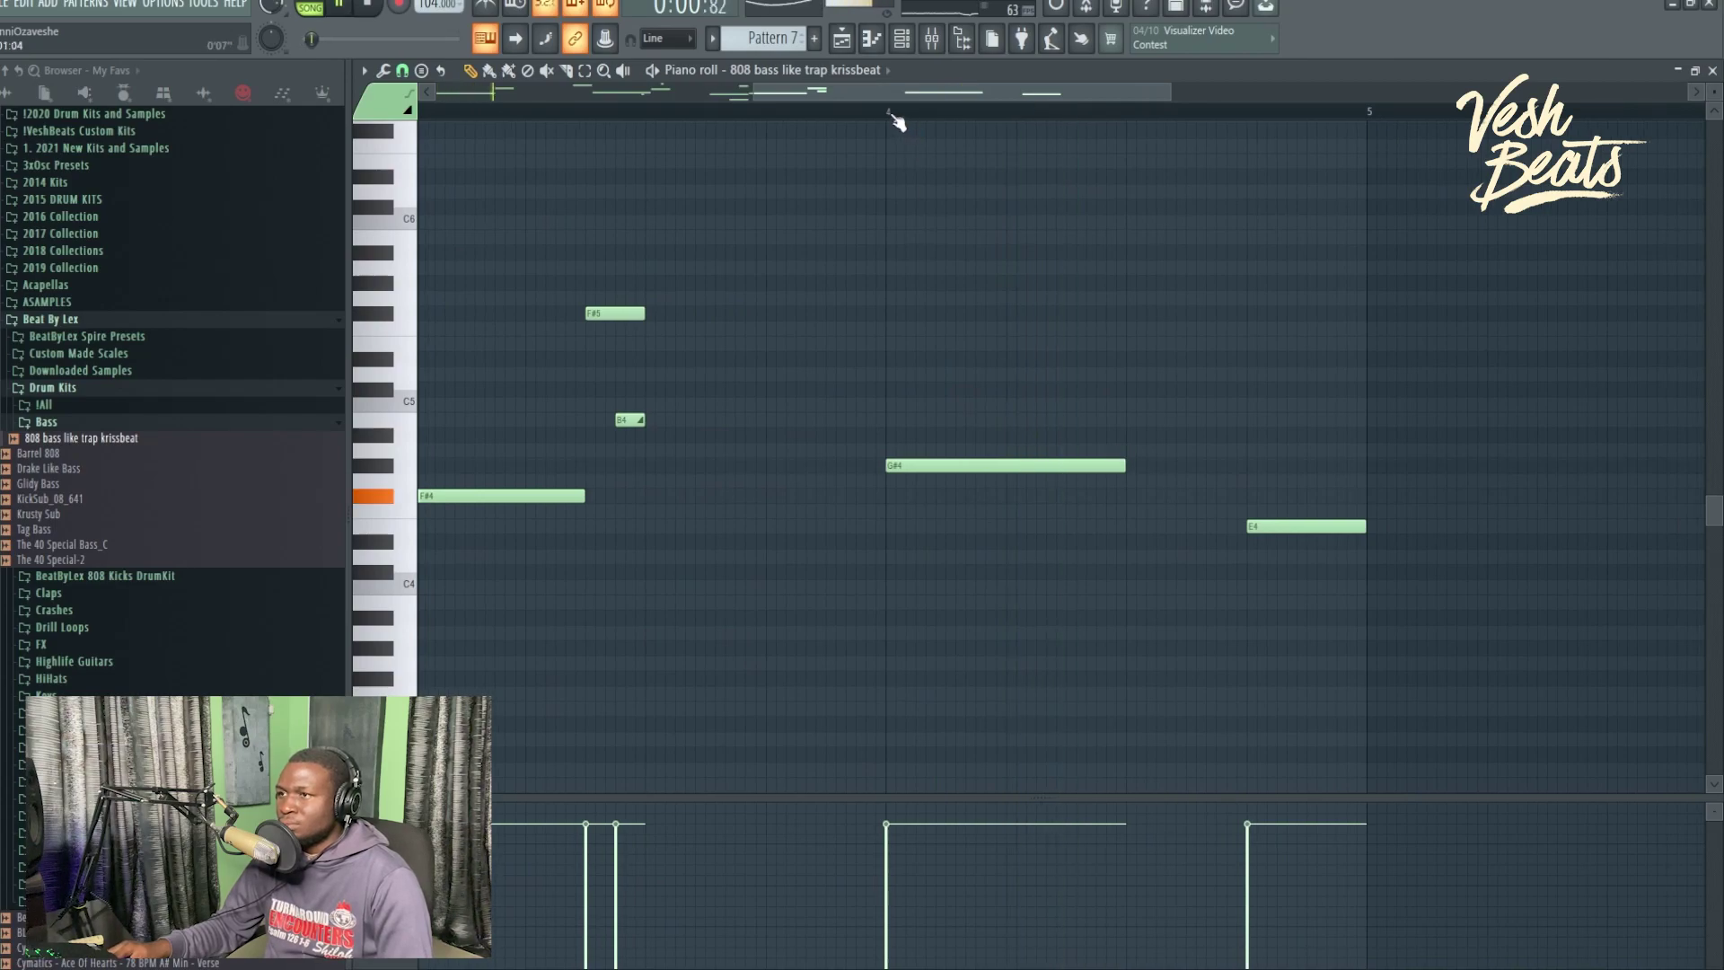
pyautogui.click(891, 114)
pyautogui.scroll(3, 1168, 415)
pyautogui.press('space')
pyautogui.press('space')
pyautogui.scroll(3, 1134, 512)
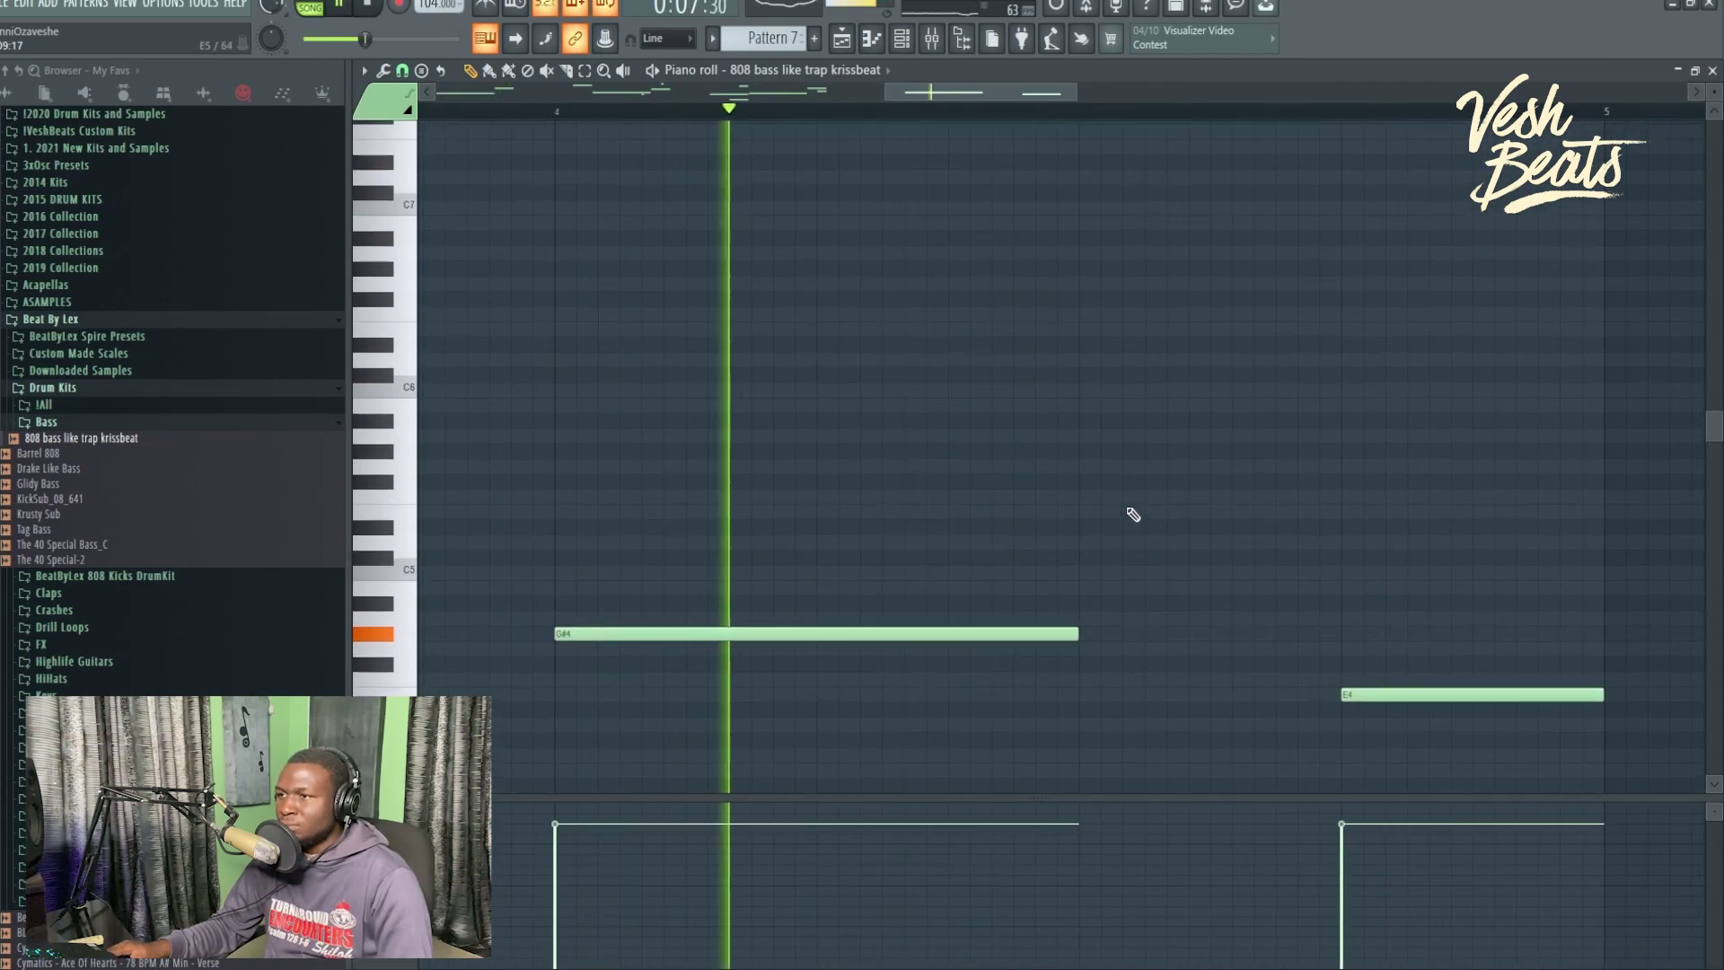
pyautogui.scroll(1, 1133, 513)
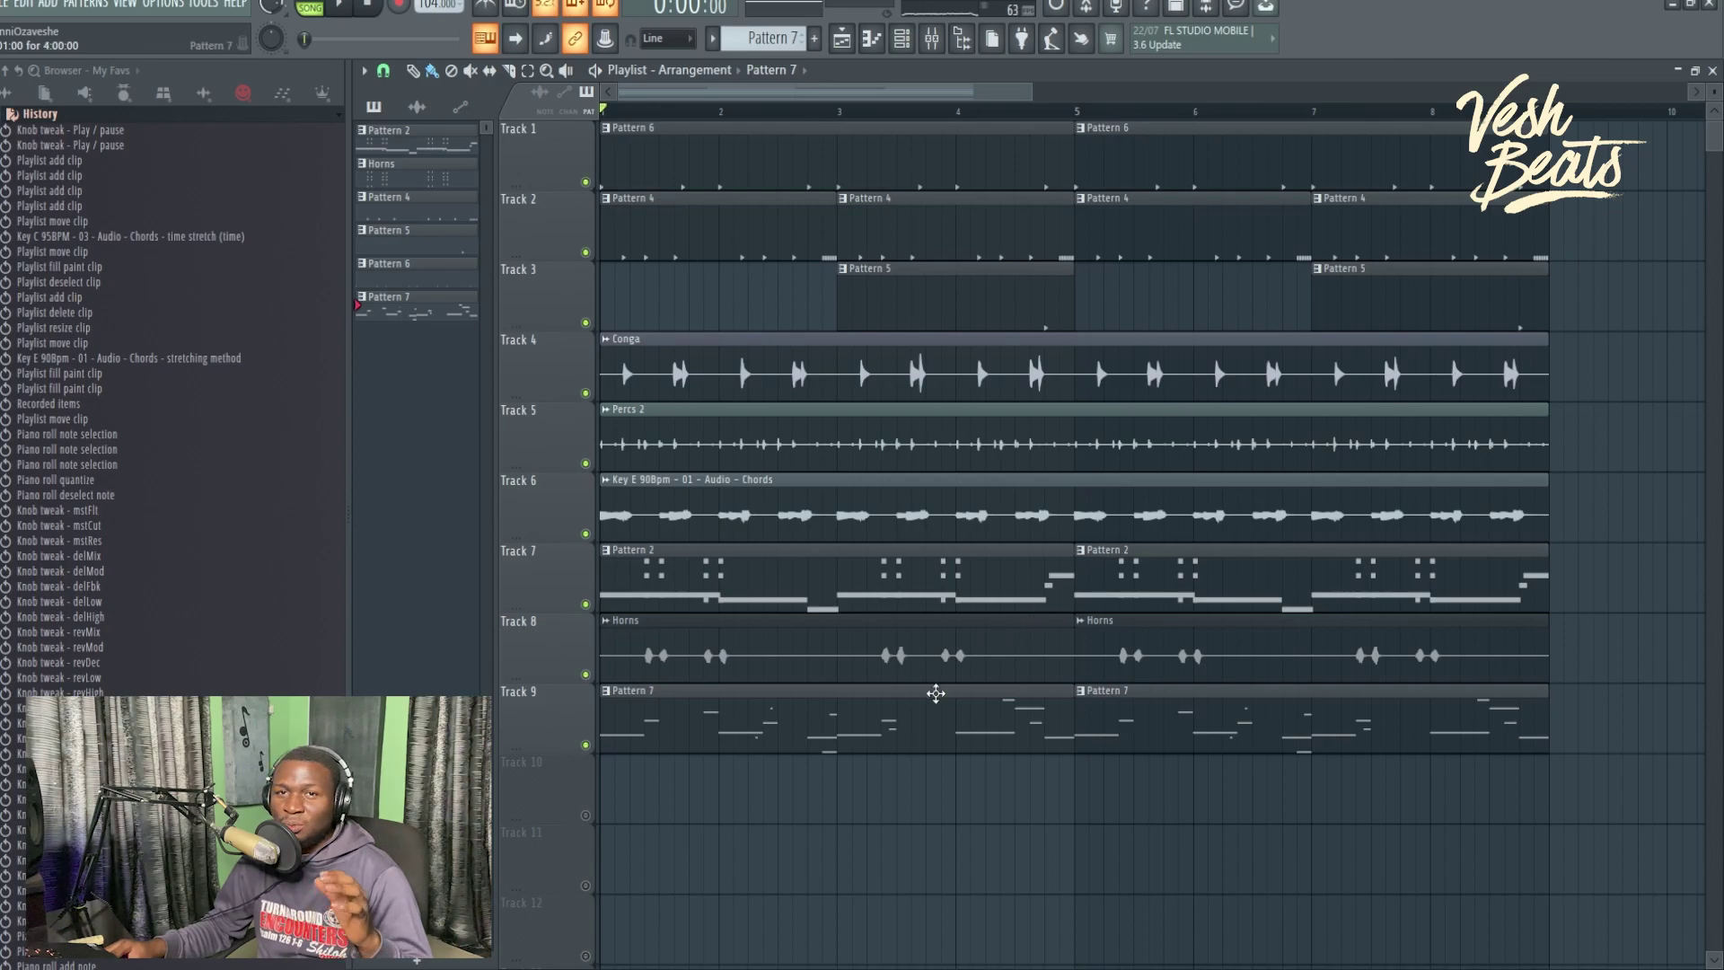
# Play back the arrangement with the two Pattern 7 clips and review the full 808 bass line.
pyautogui.press('space')
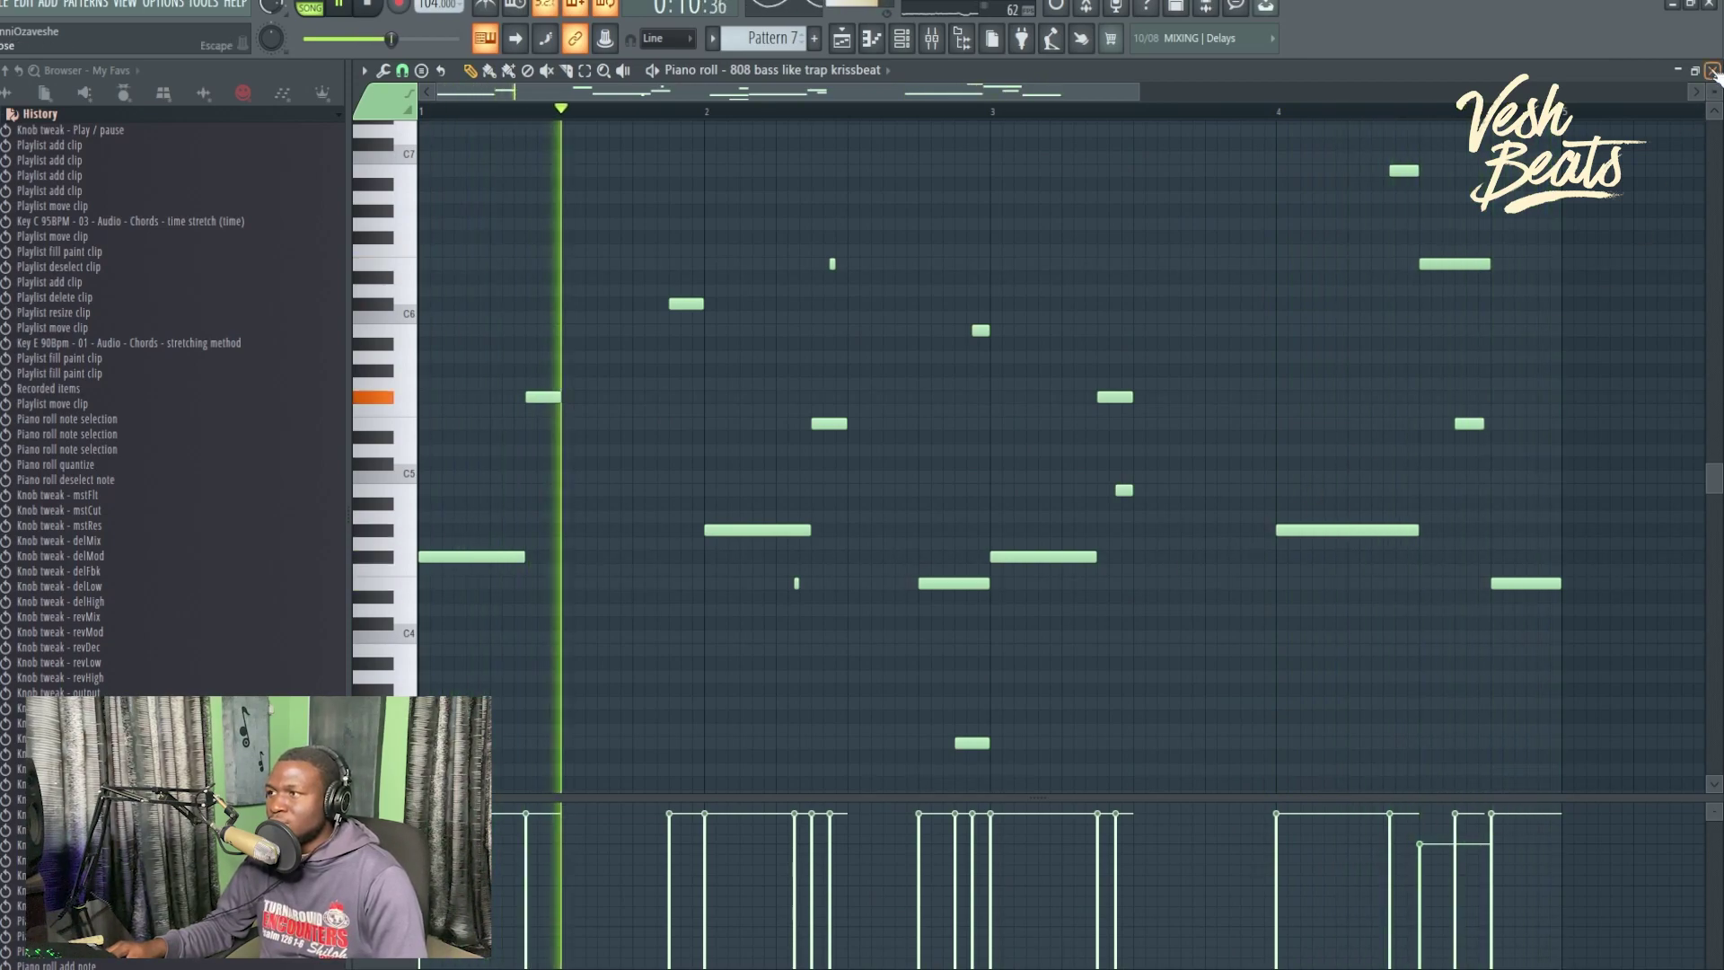
pyautogui.press('Escape')
pyautogui.press('Escape')
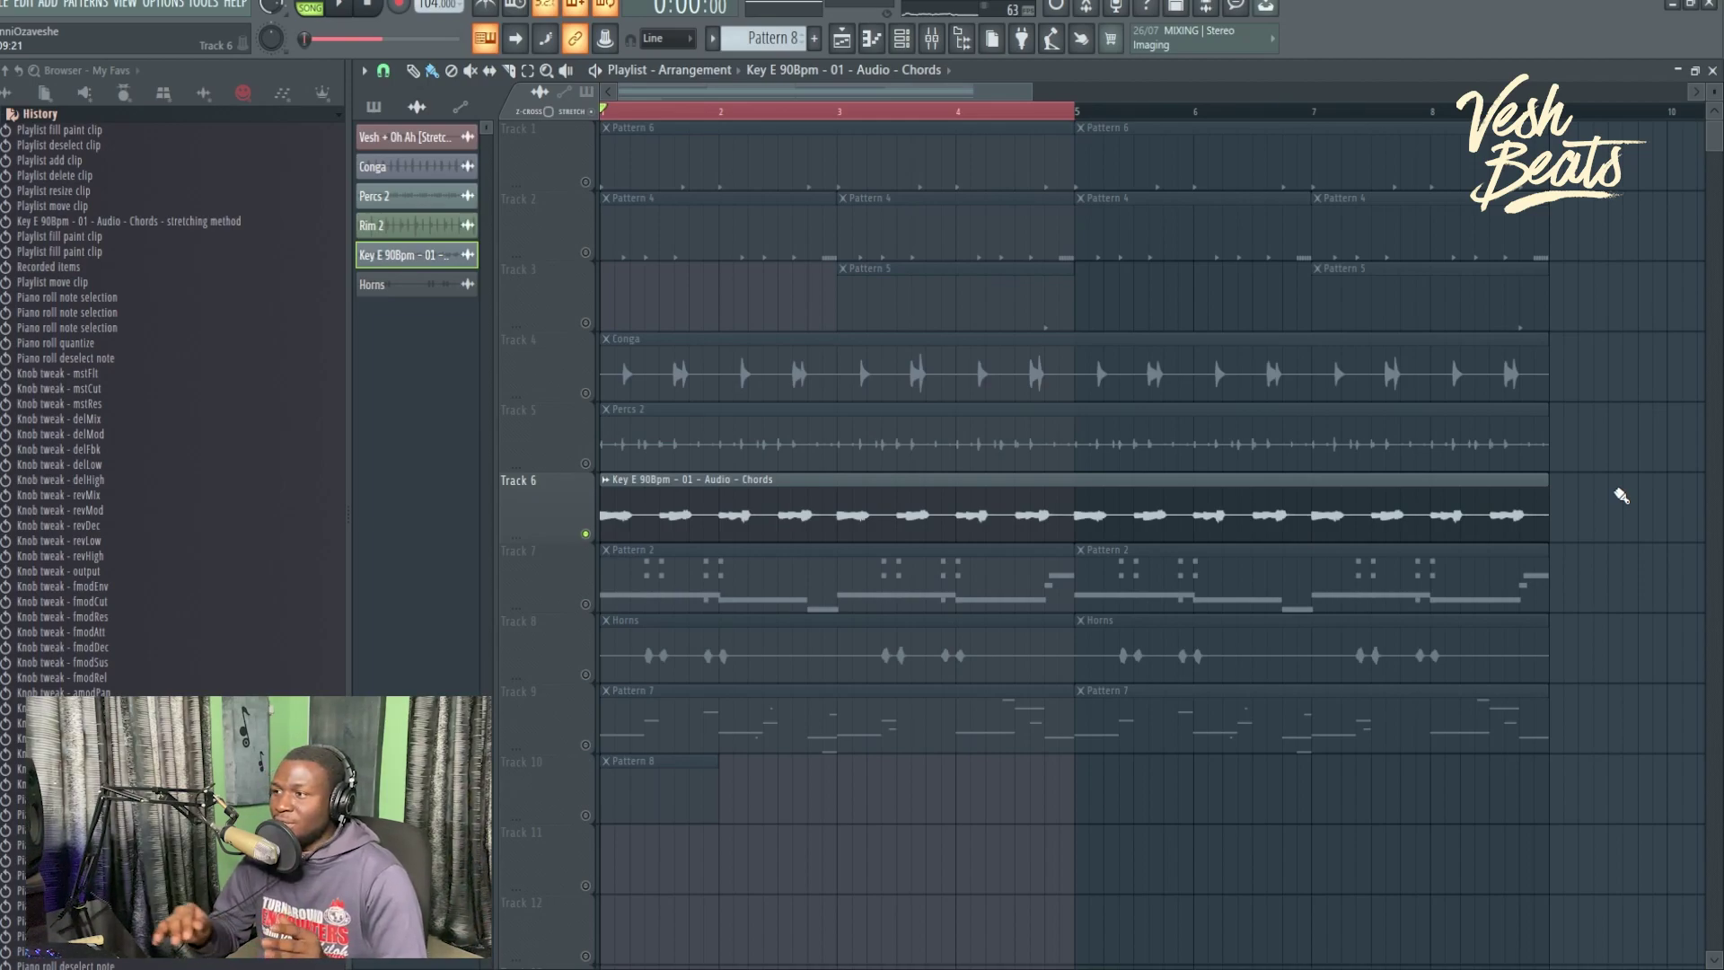
# From the Key E 90Bpm chords clip's channel settings, go to its mixer track, the Master, and load Melodyne in the third slot.
pyautogui.doubleClick(1003, 519)
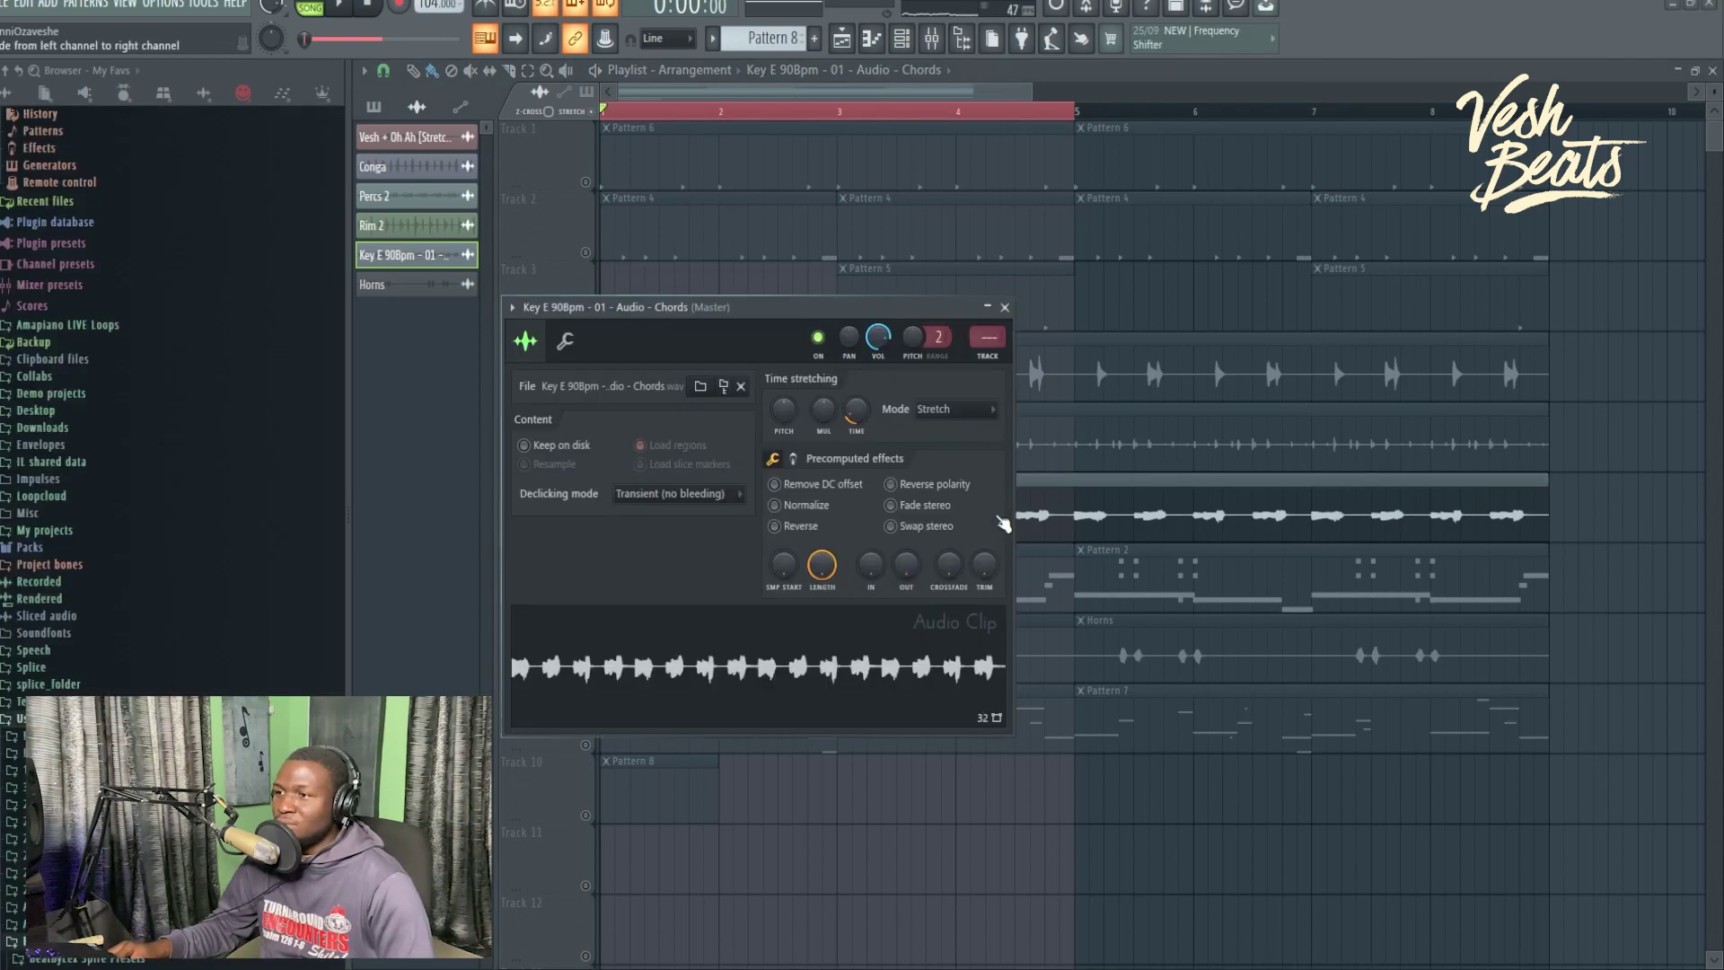
pyautogui.rightClick(1684, 499)
pyautogui.doubleClick(905, 526)
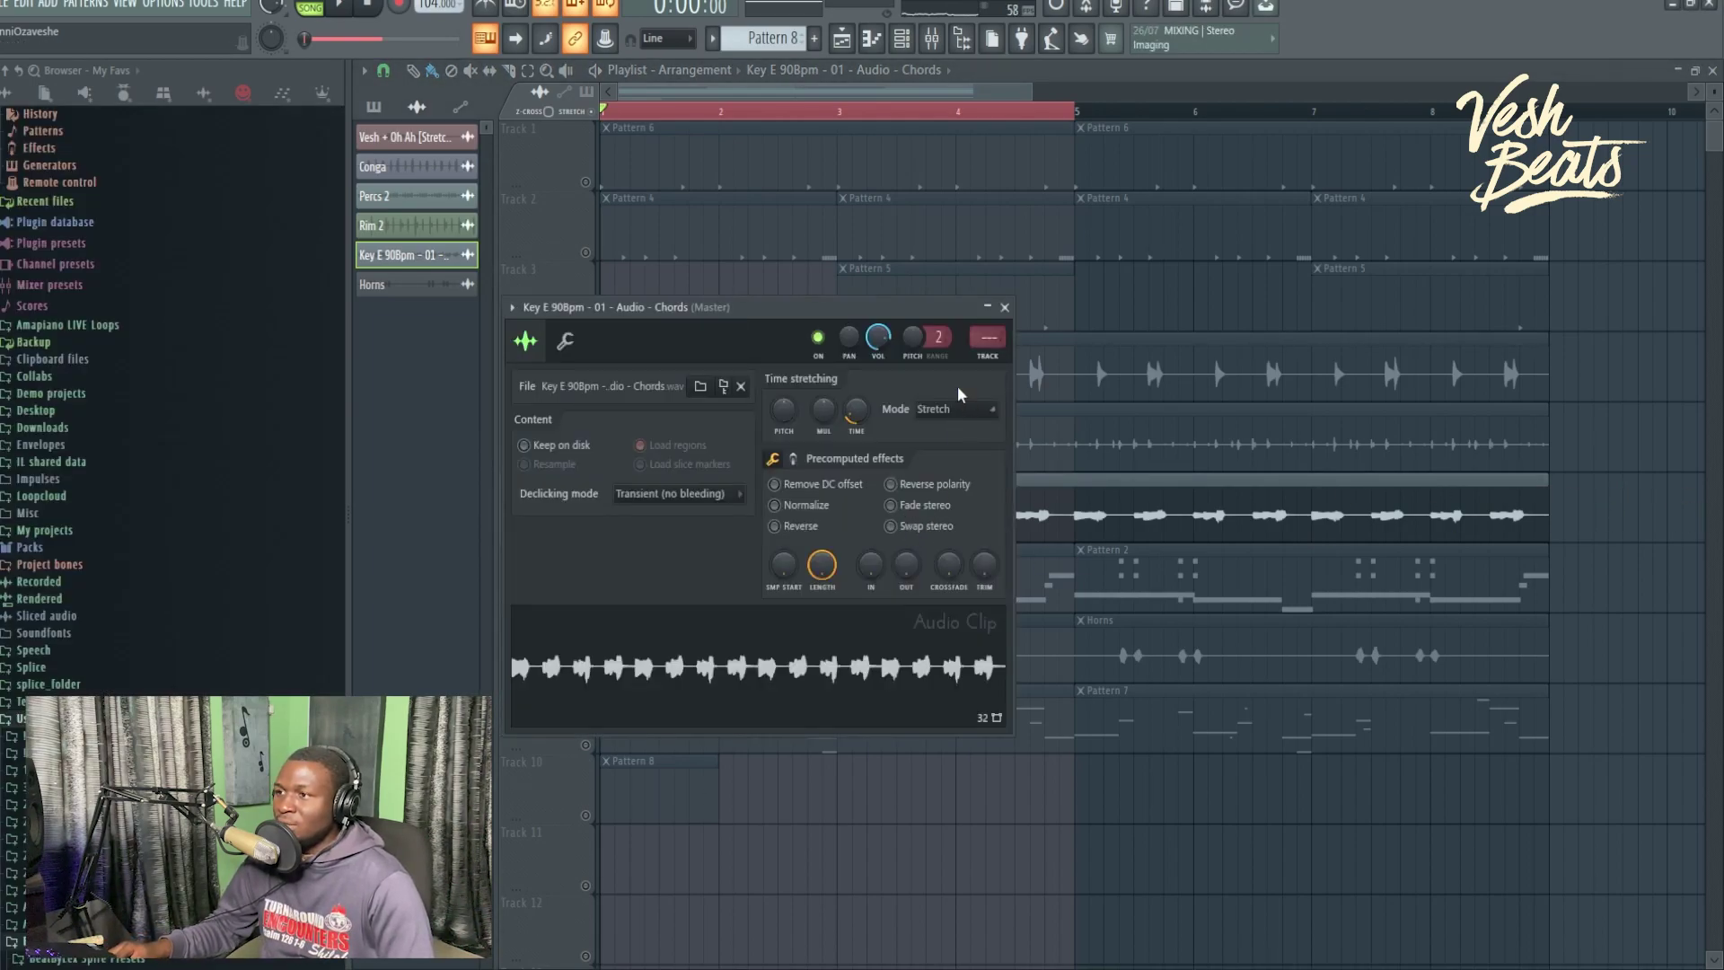
pyautogui.doubleClick(984, 334)
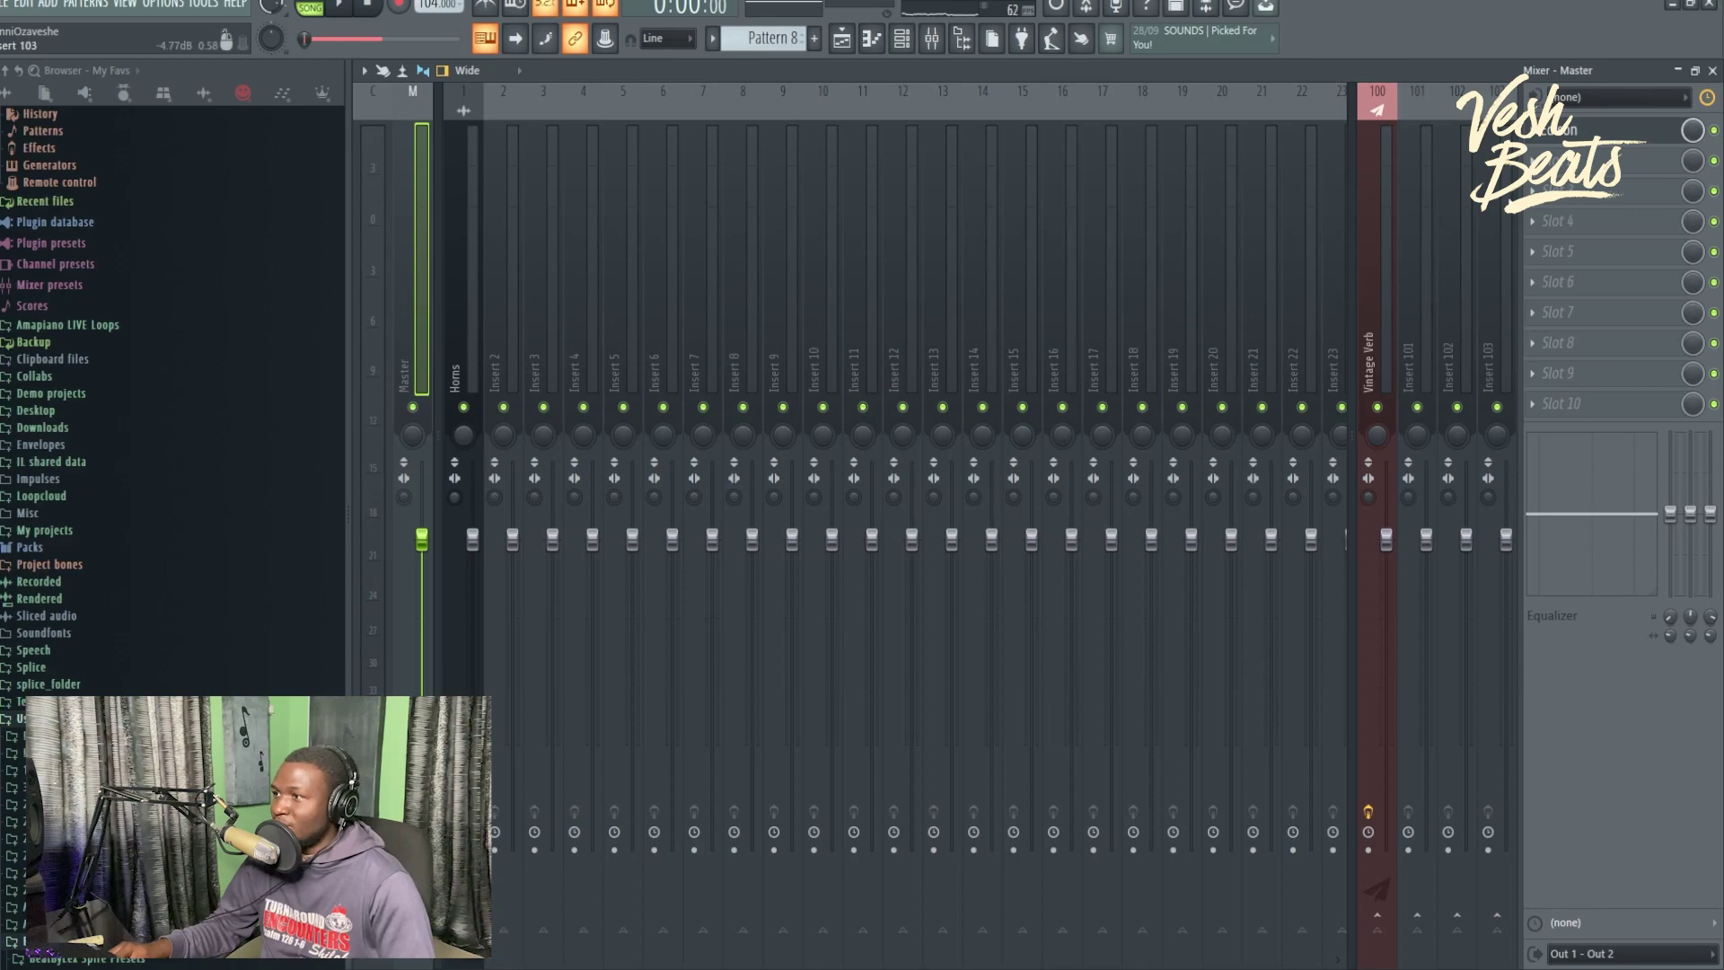
pyautogui.click(1577, 199)
pyautogui.click(1257, 337)
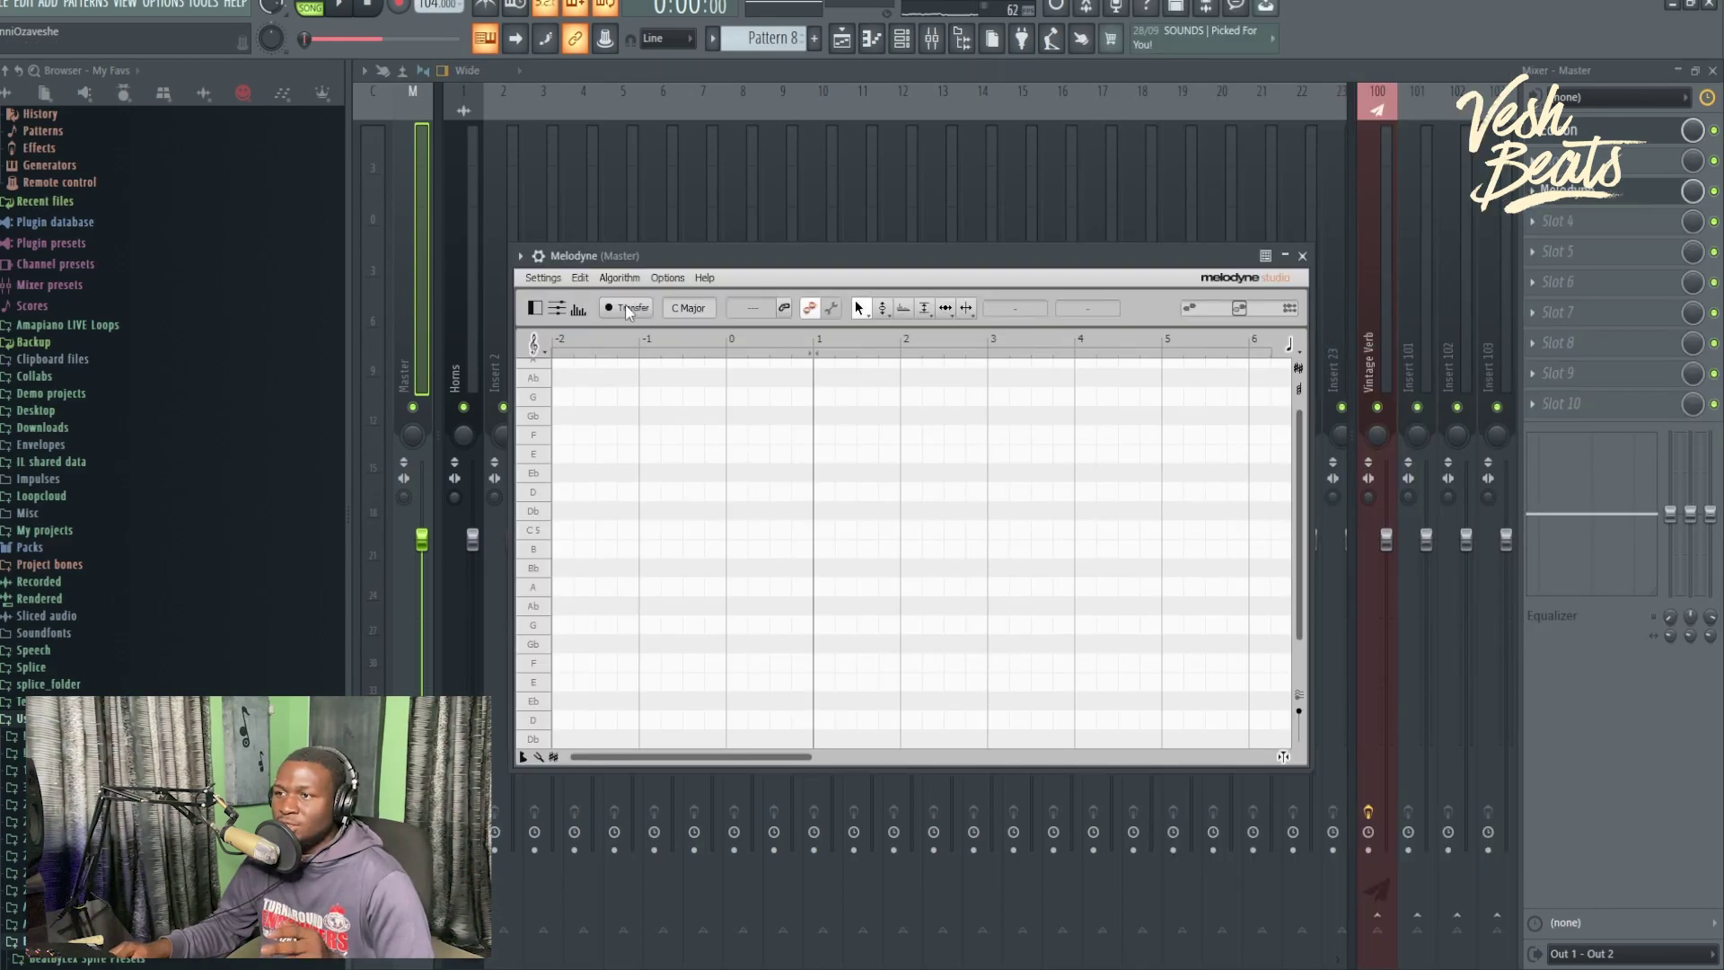
# Record the soloed chords clip into Melodyne, enlarge its window, and save the detected notes as MIDI file Untitled in the Scores folder.
pyautogui.click(339, 9)
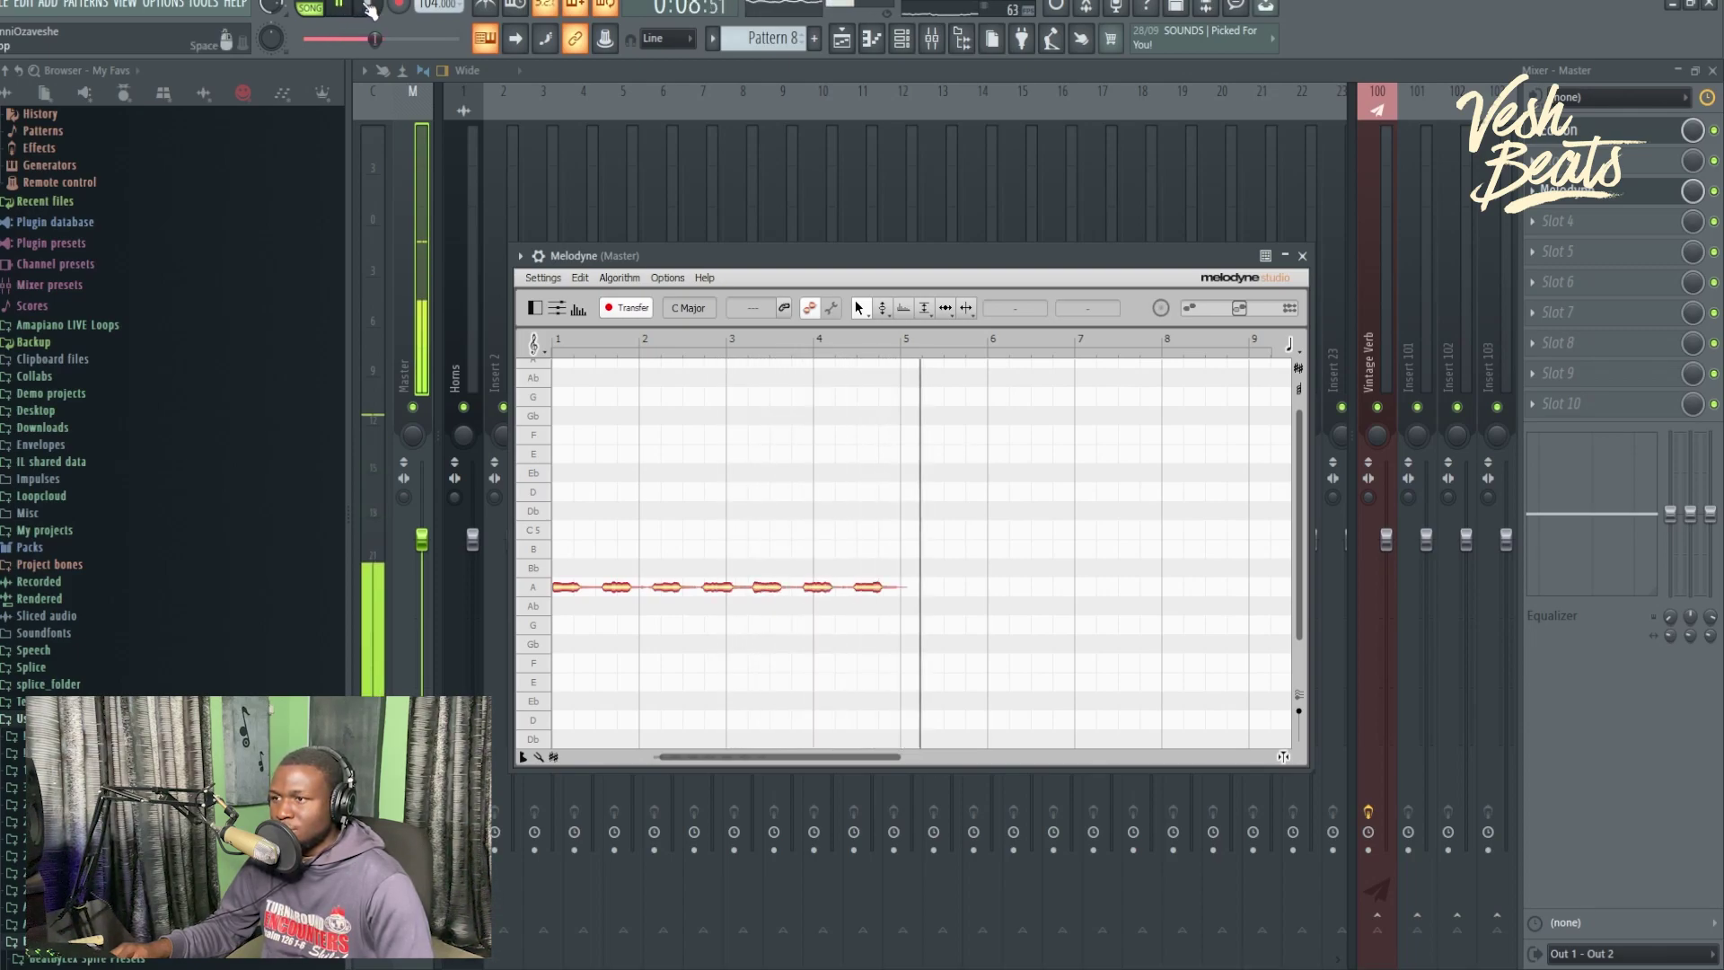
pyautogui.click(369, 9)
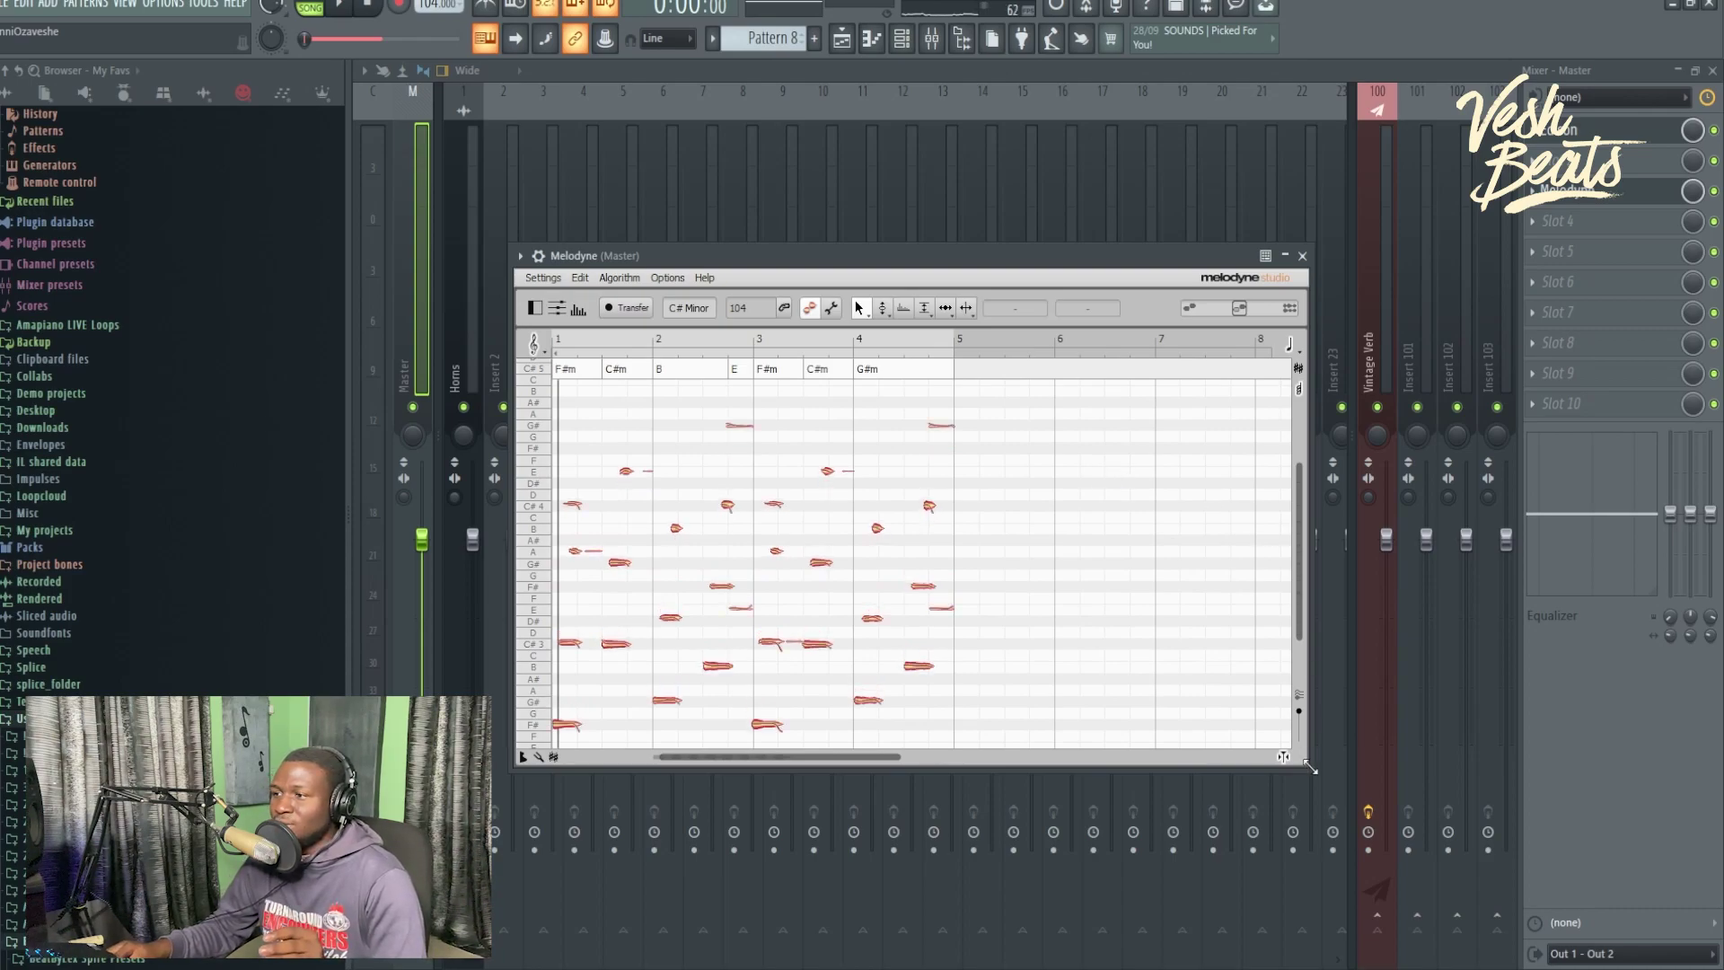
pyautogui.moveTo(1310, 772); pyautogui.dragTo(1384, 868)
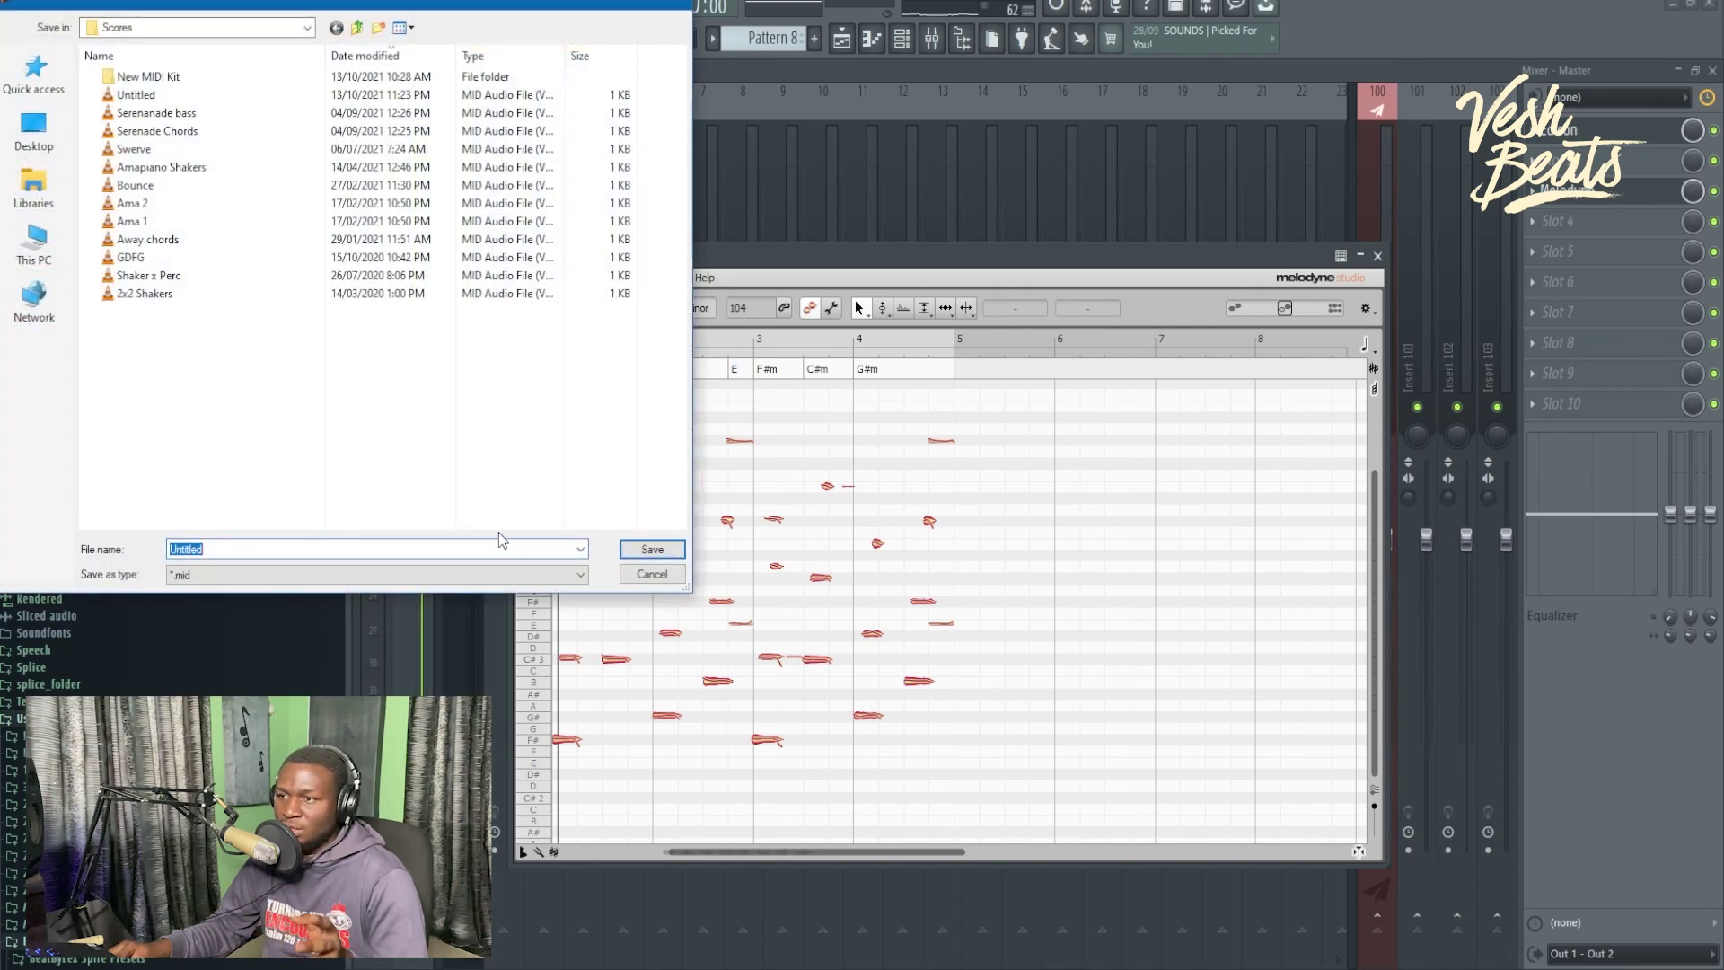
pyautogui.click(651, 551)
pyautogui.click(905, 492)
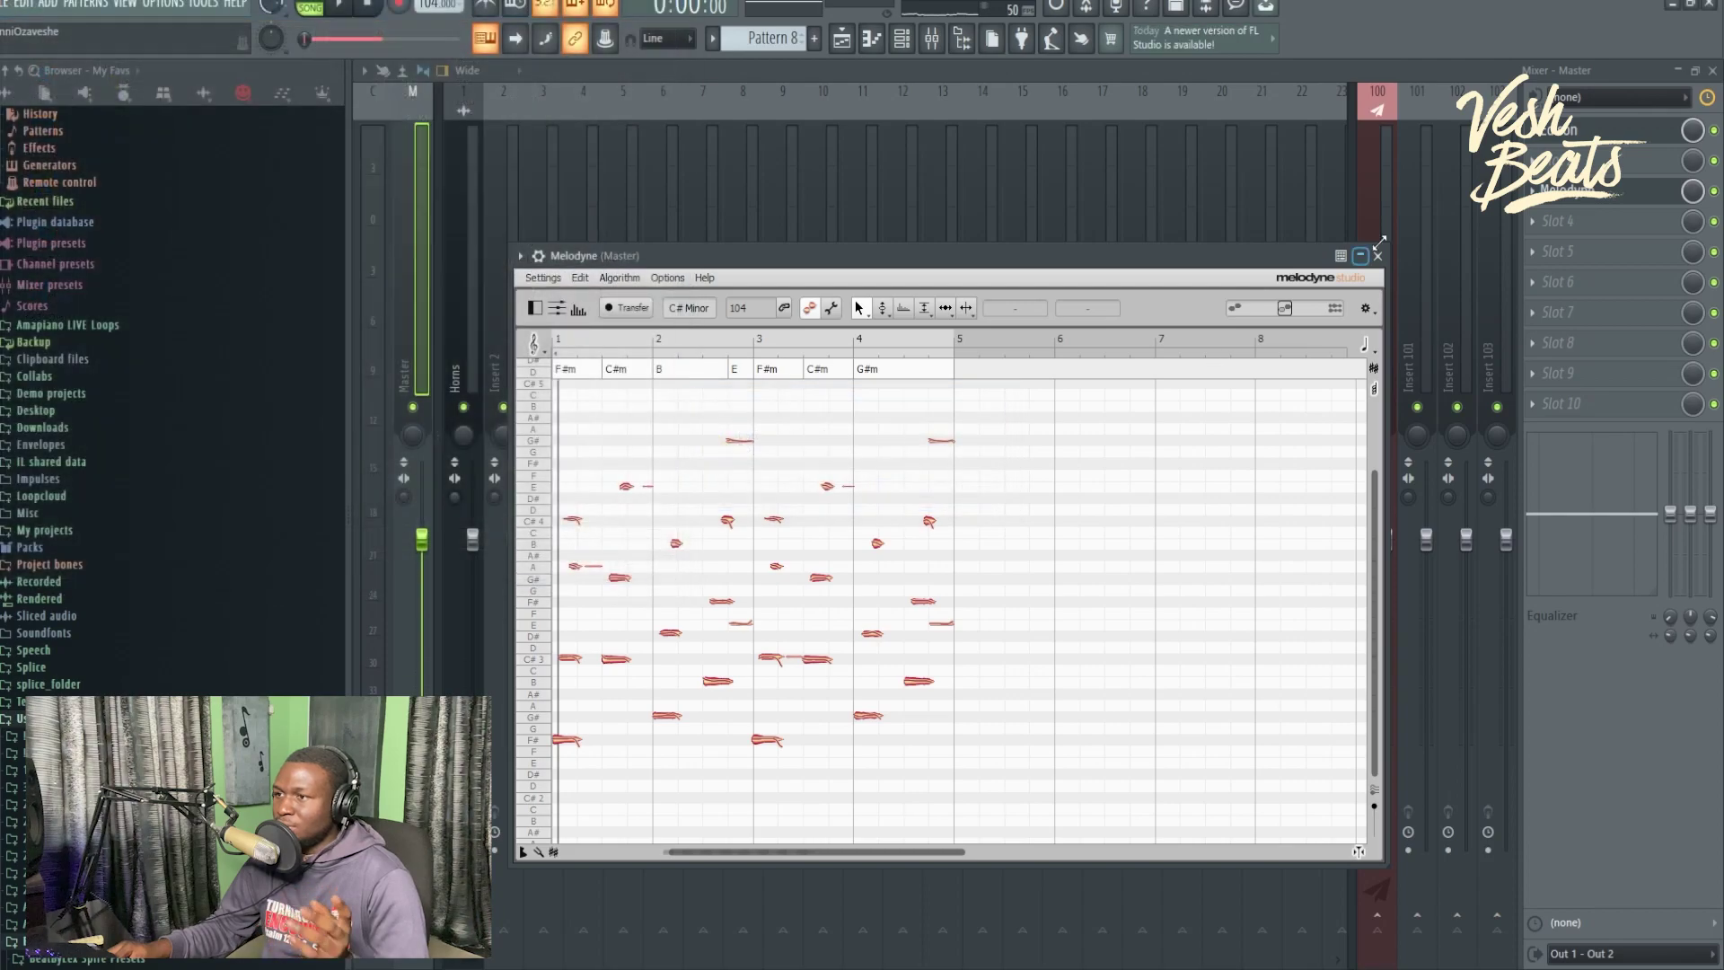
# Close Melodyne, remove it from the Master's third slot, and unsolo Track 6 in the playlist.
pyautogui.click(1378, 255)
pyautogui.click(1533, 190)
pyautogui.click(1537, 237)
pyautogui.press('Return')
pyautogui.click(847, 40)
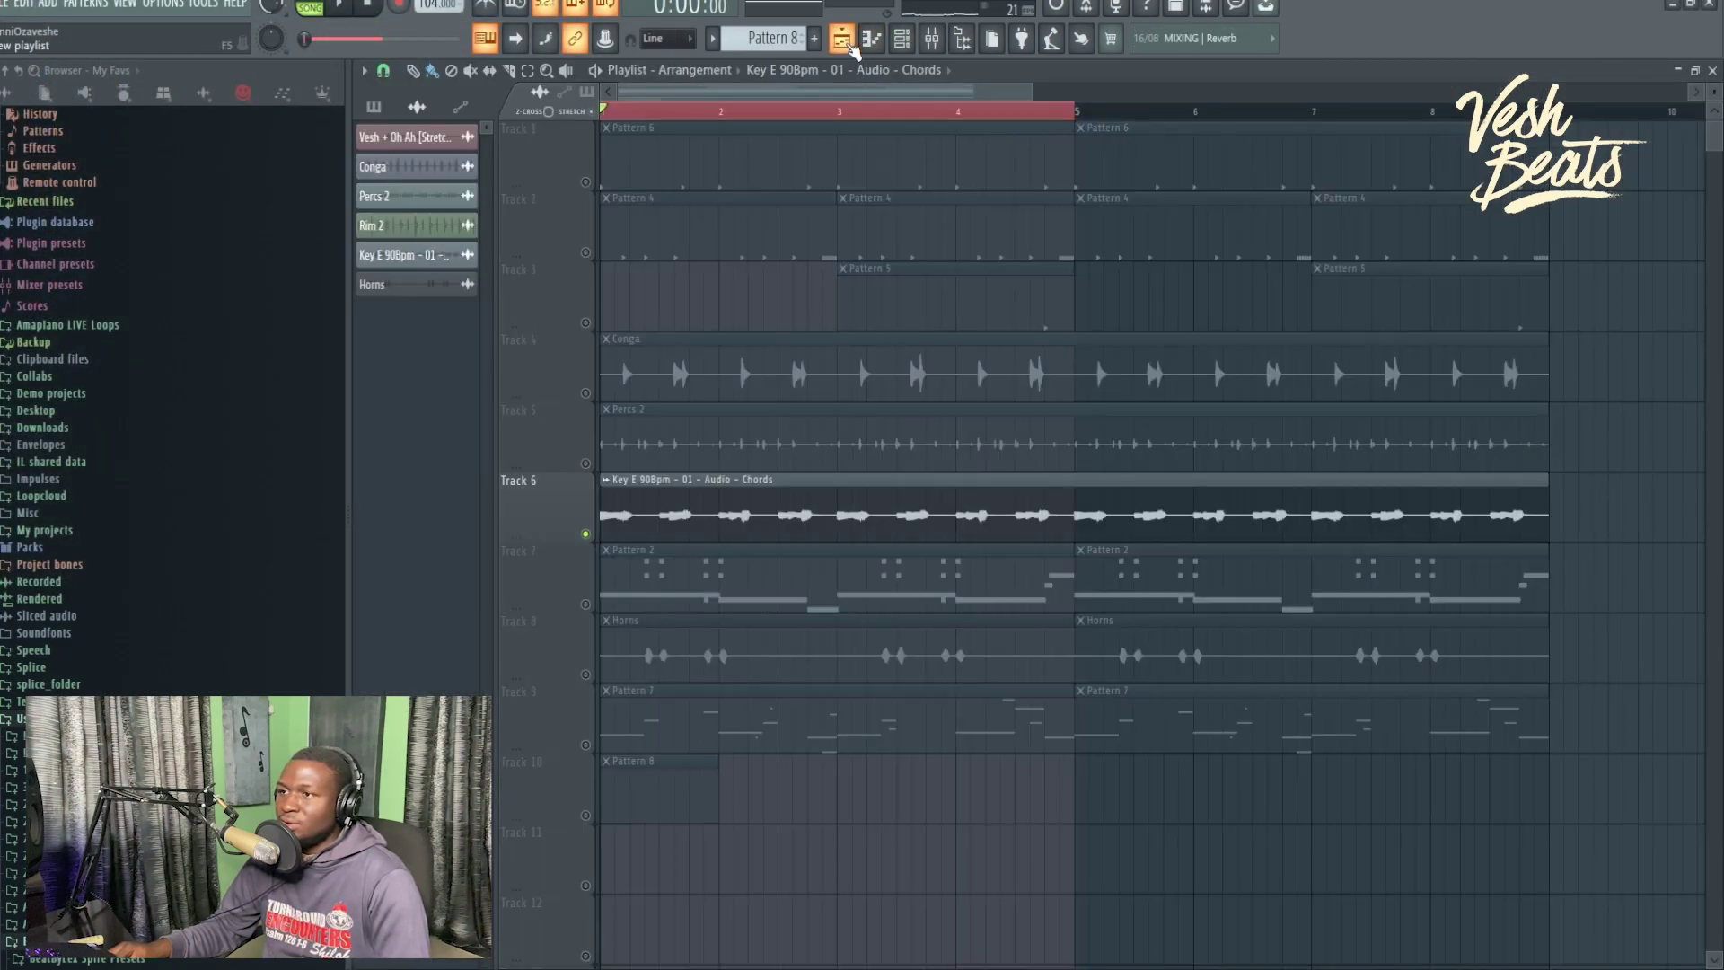
pyautogui.rightClick(585, 534)
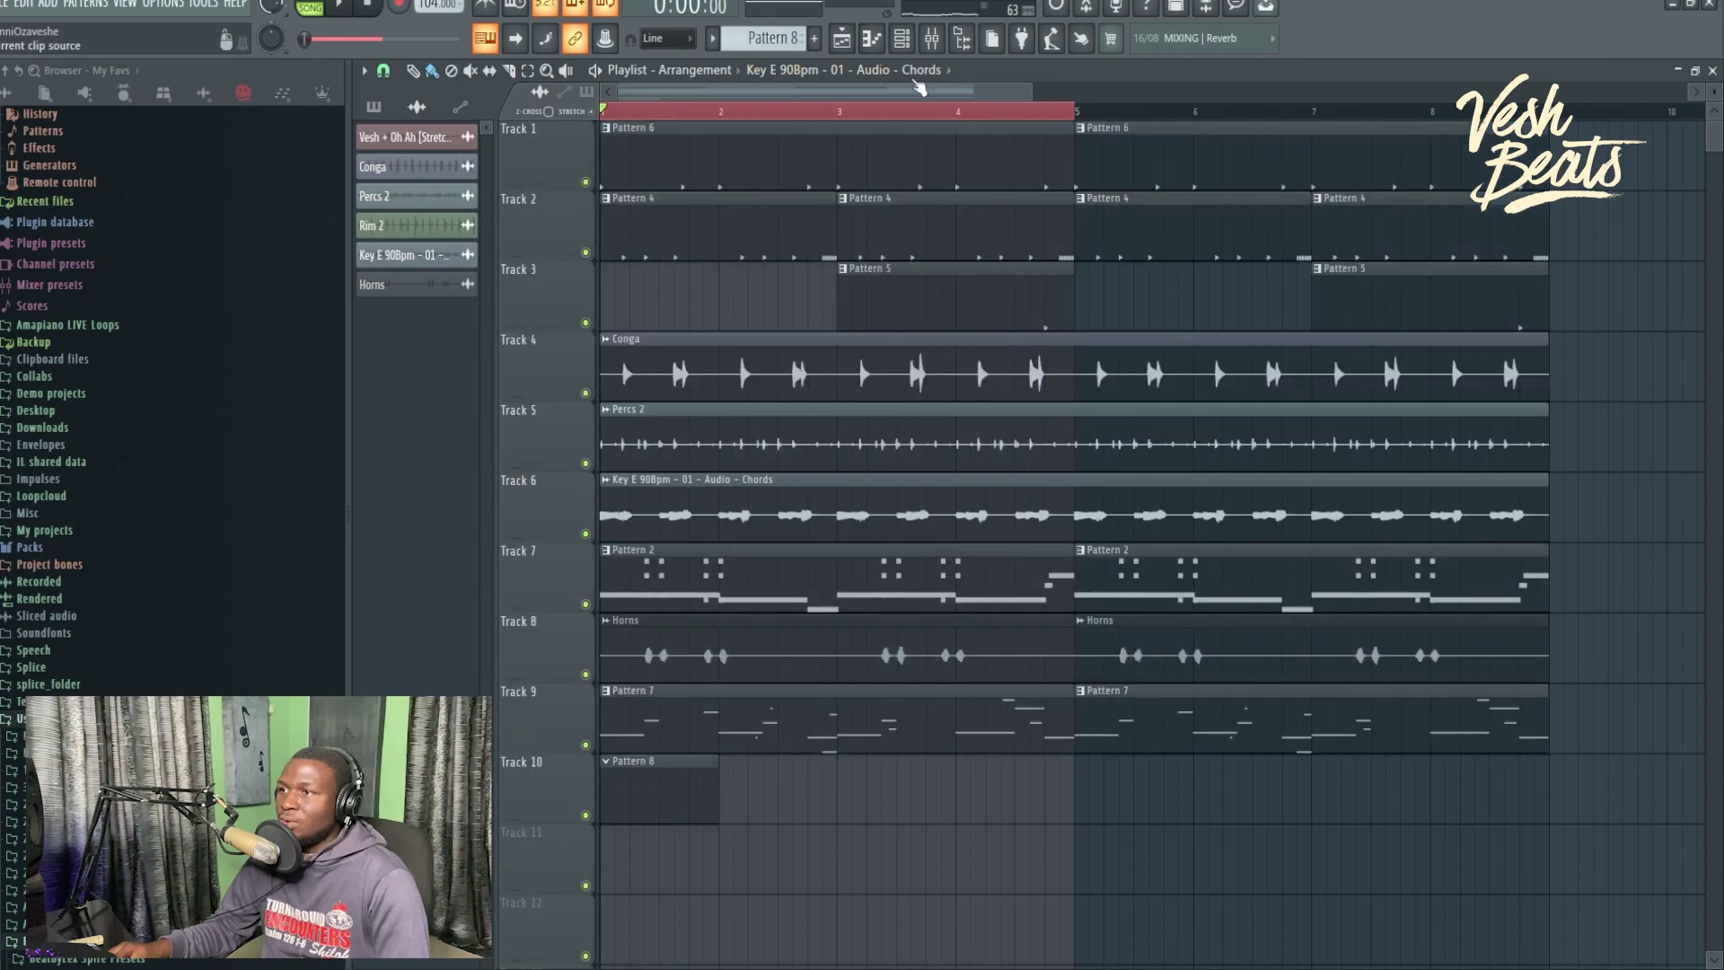
# Add another Kontakt instrument from the plugin database as a new channel below the 808 bass.
pyautogui.click(903, 43)
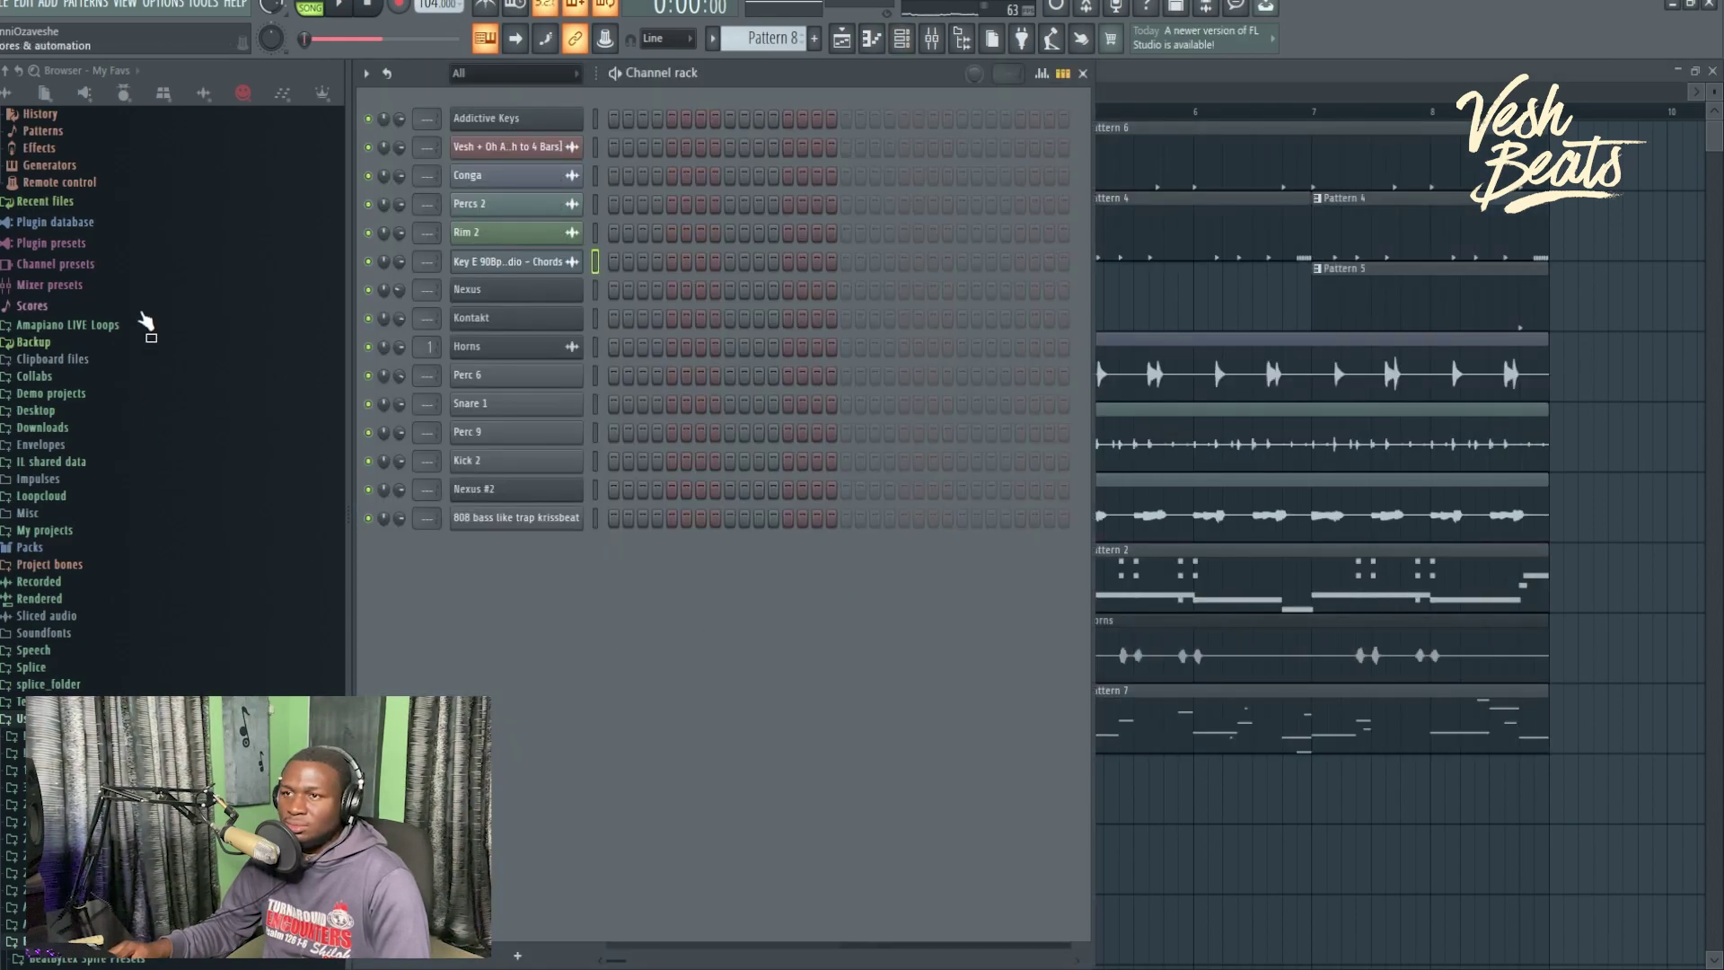
pyautogui.click(82, 95)
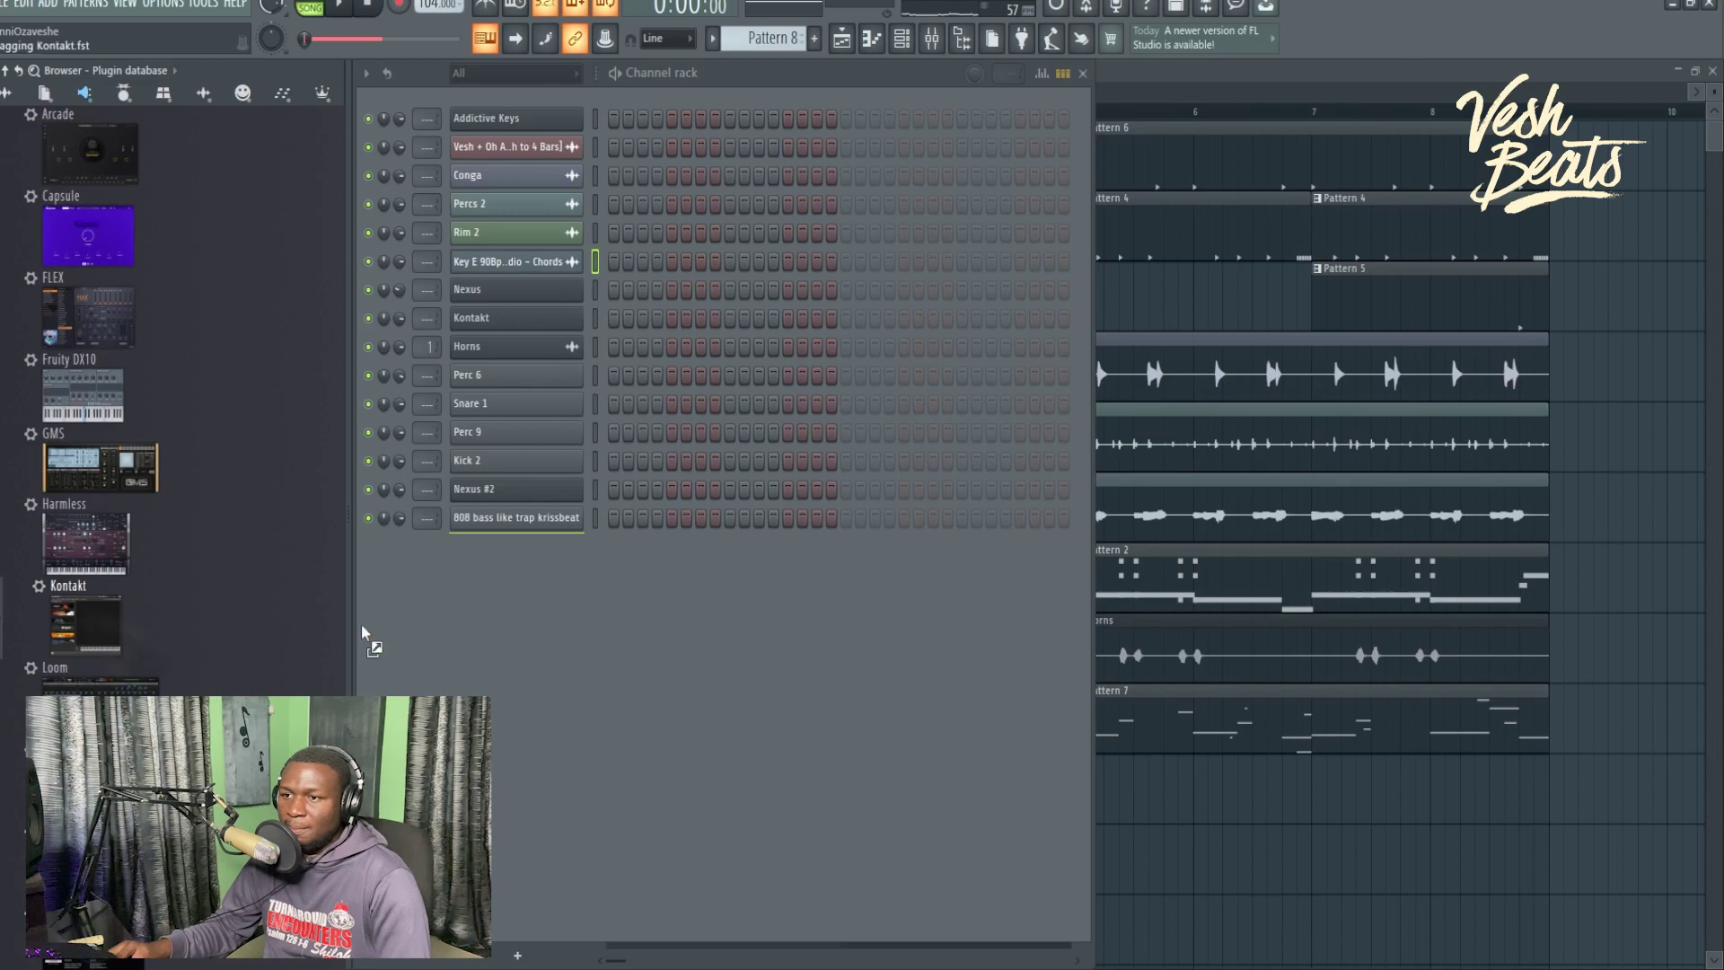
pyautogui.moveTo(412, 631); pyautogui.dragTo(578, 633)
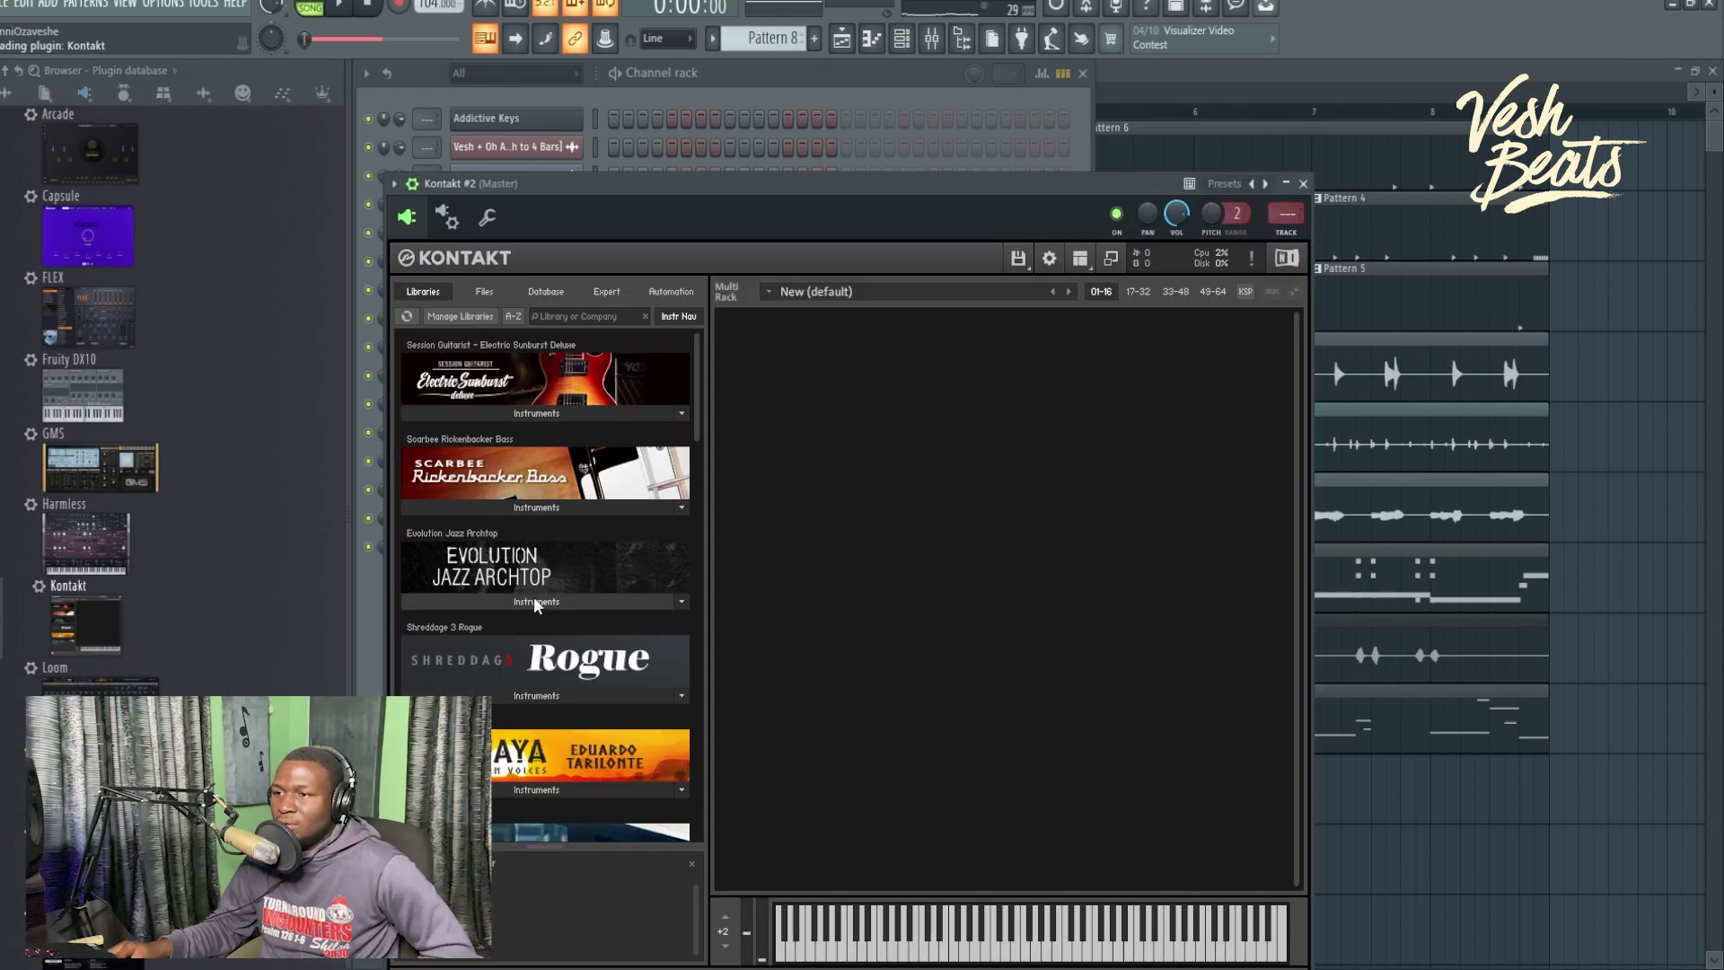
pyautogui.click(535, 603)
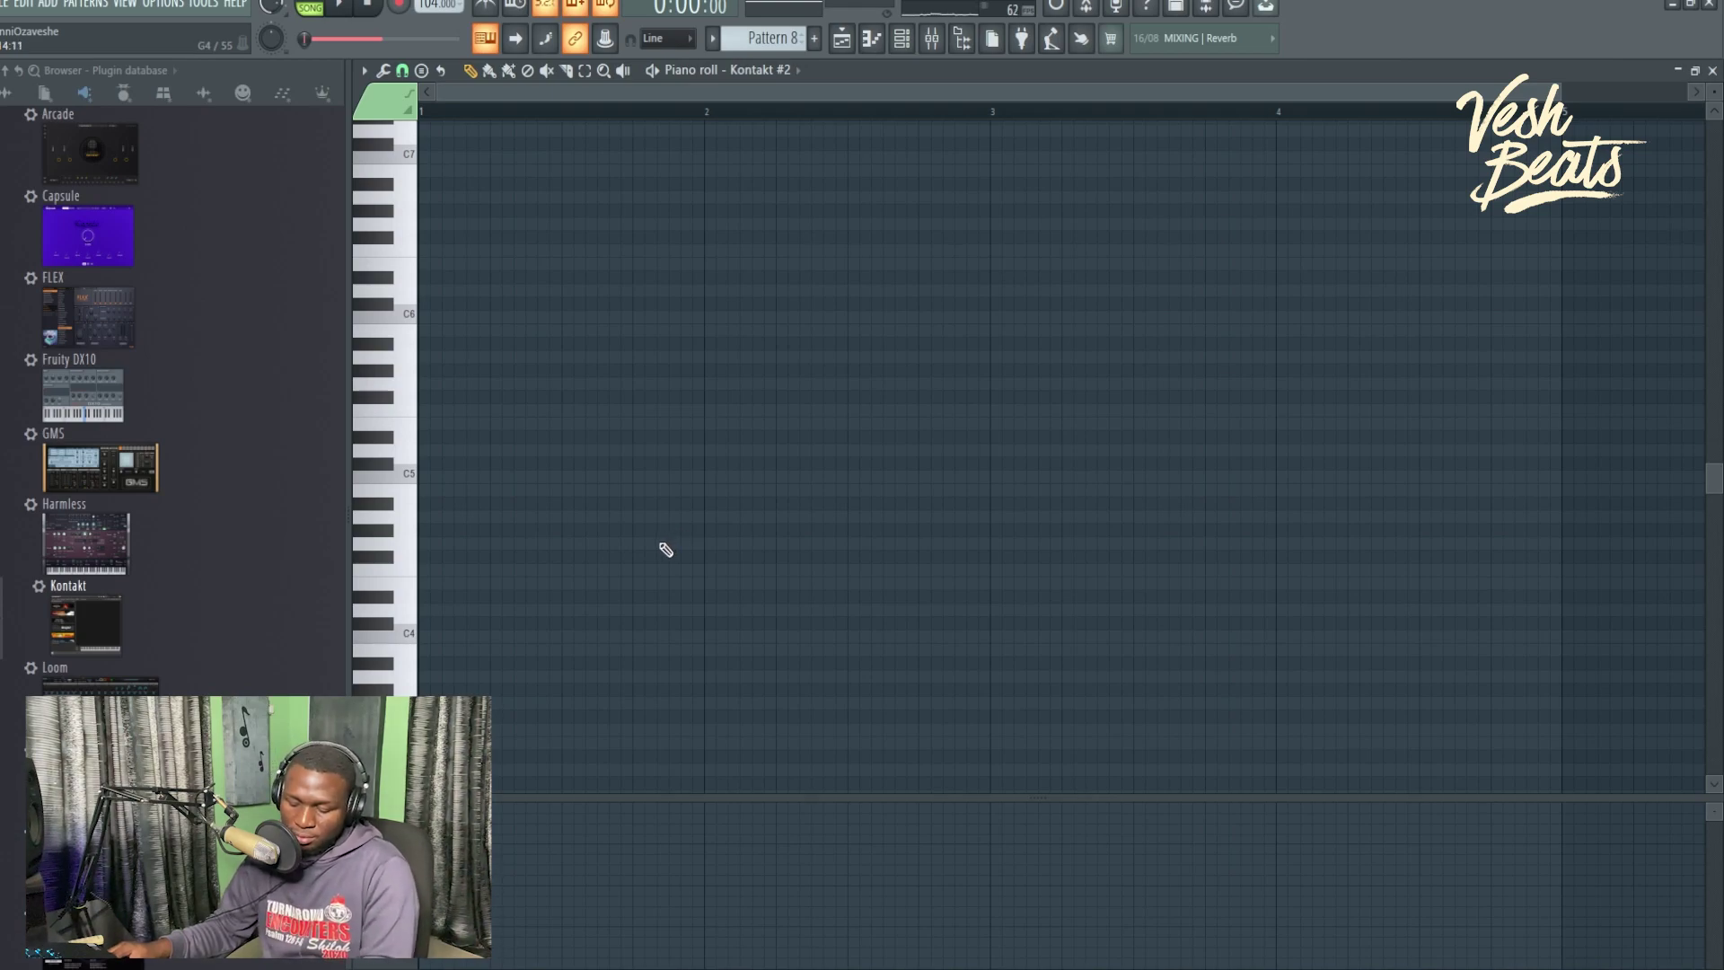
# Import the Untitled MIDI file into the Kontakt #2 piano roll and move its notes one bar earlier to start at bar 1.
pyautogui.hotkey('ctrl', 'm')
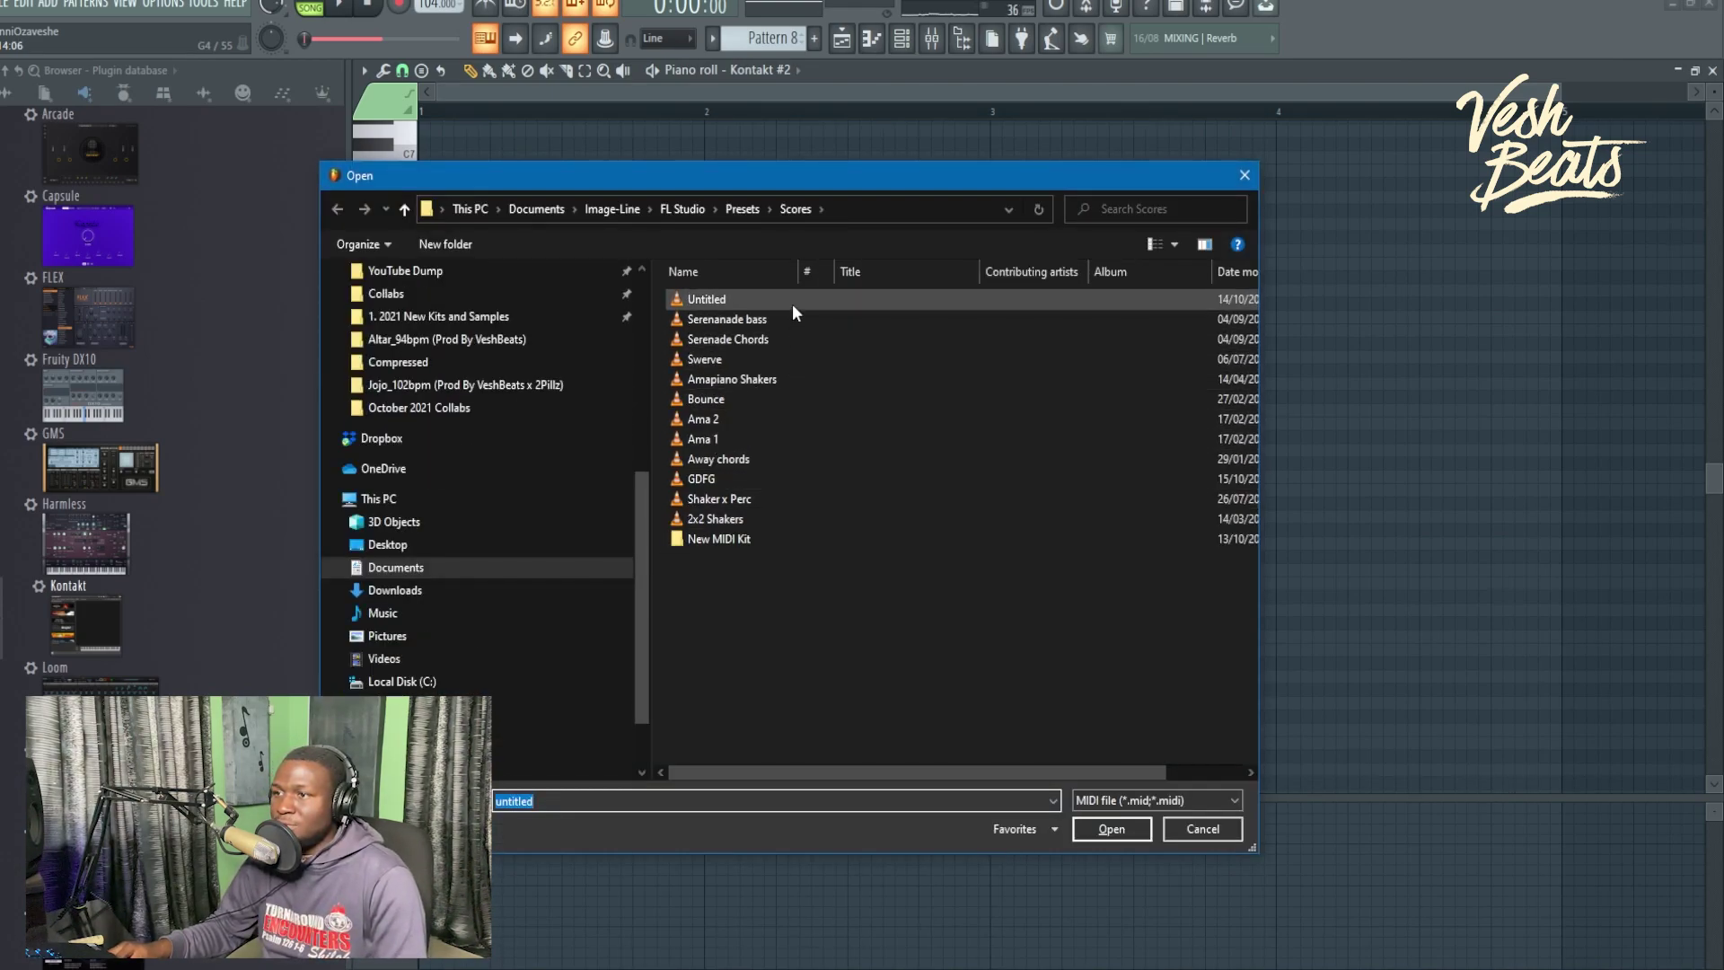
pyautogui.doubleClick(792, 304)
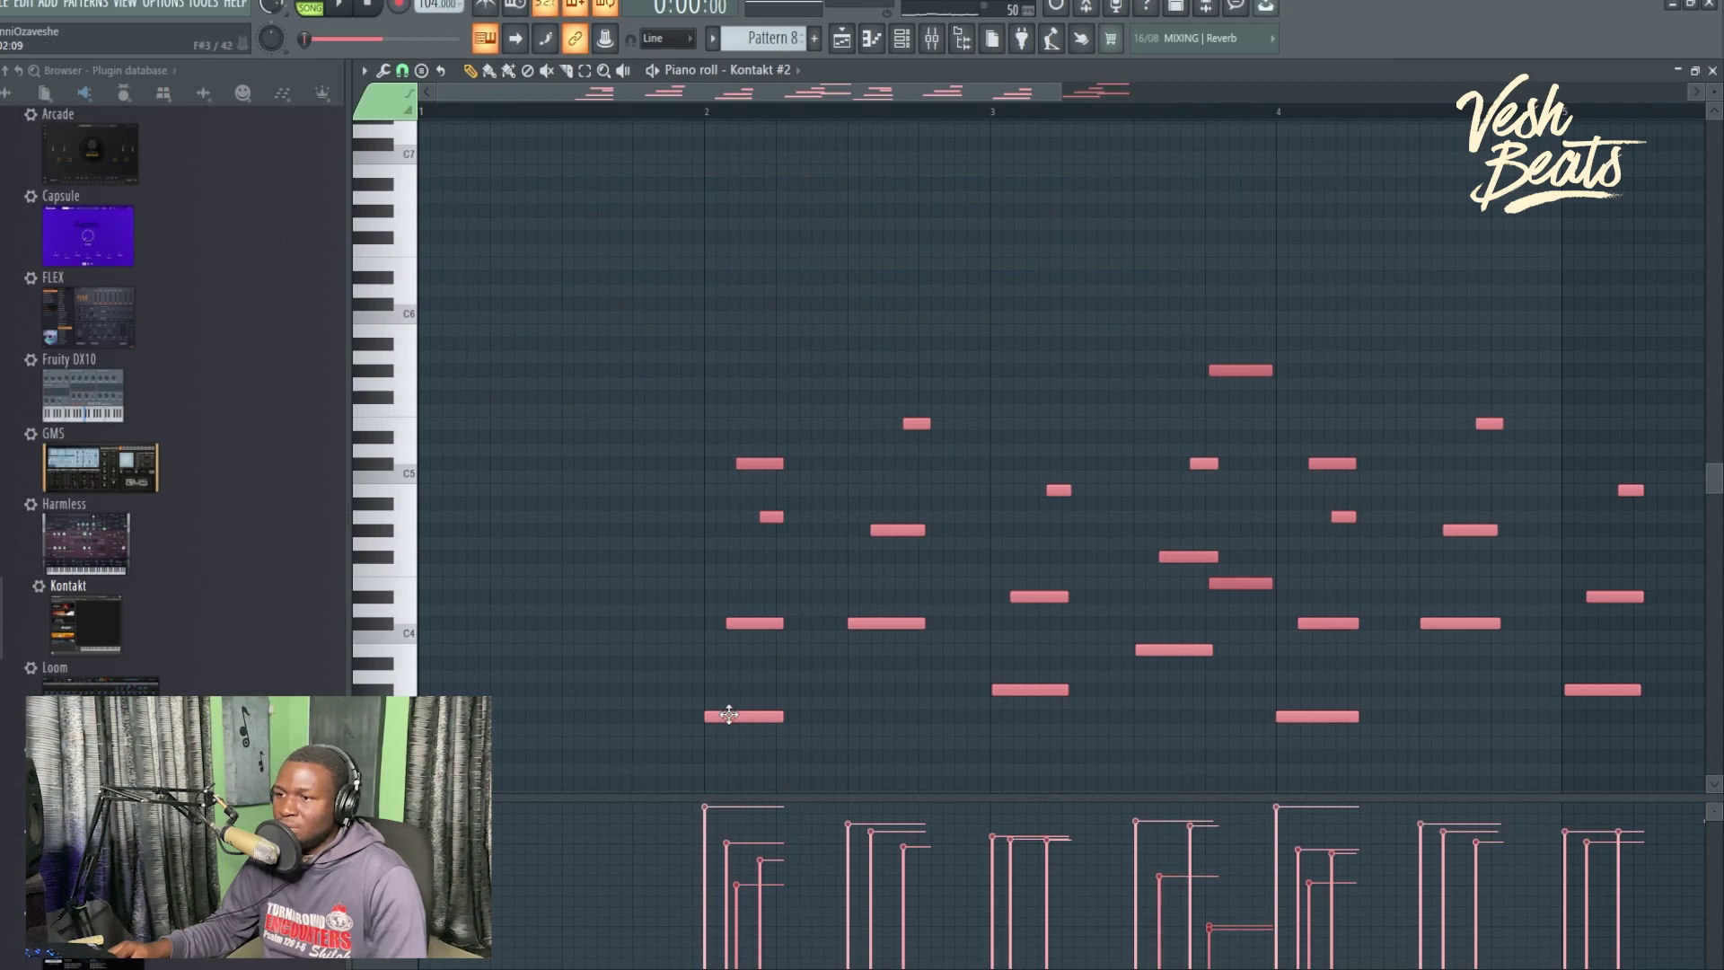
pyautogui.moveTo(728, 715); pyautogui.dragTo(442, 714)
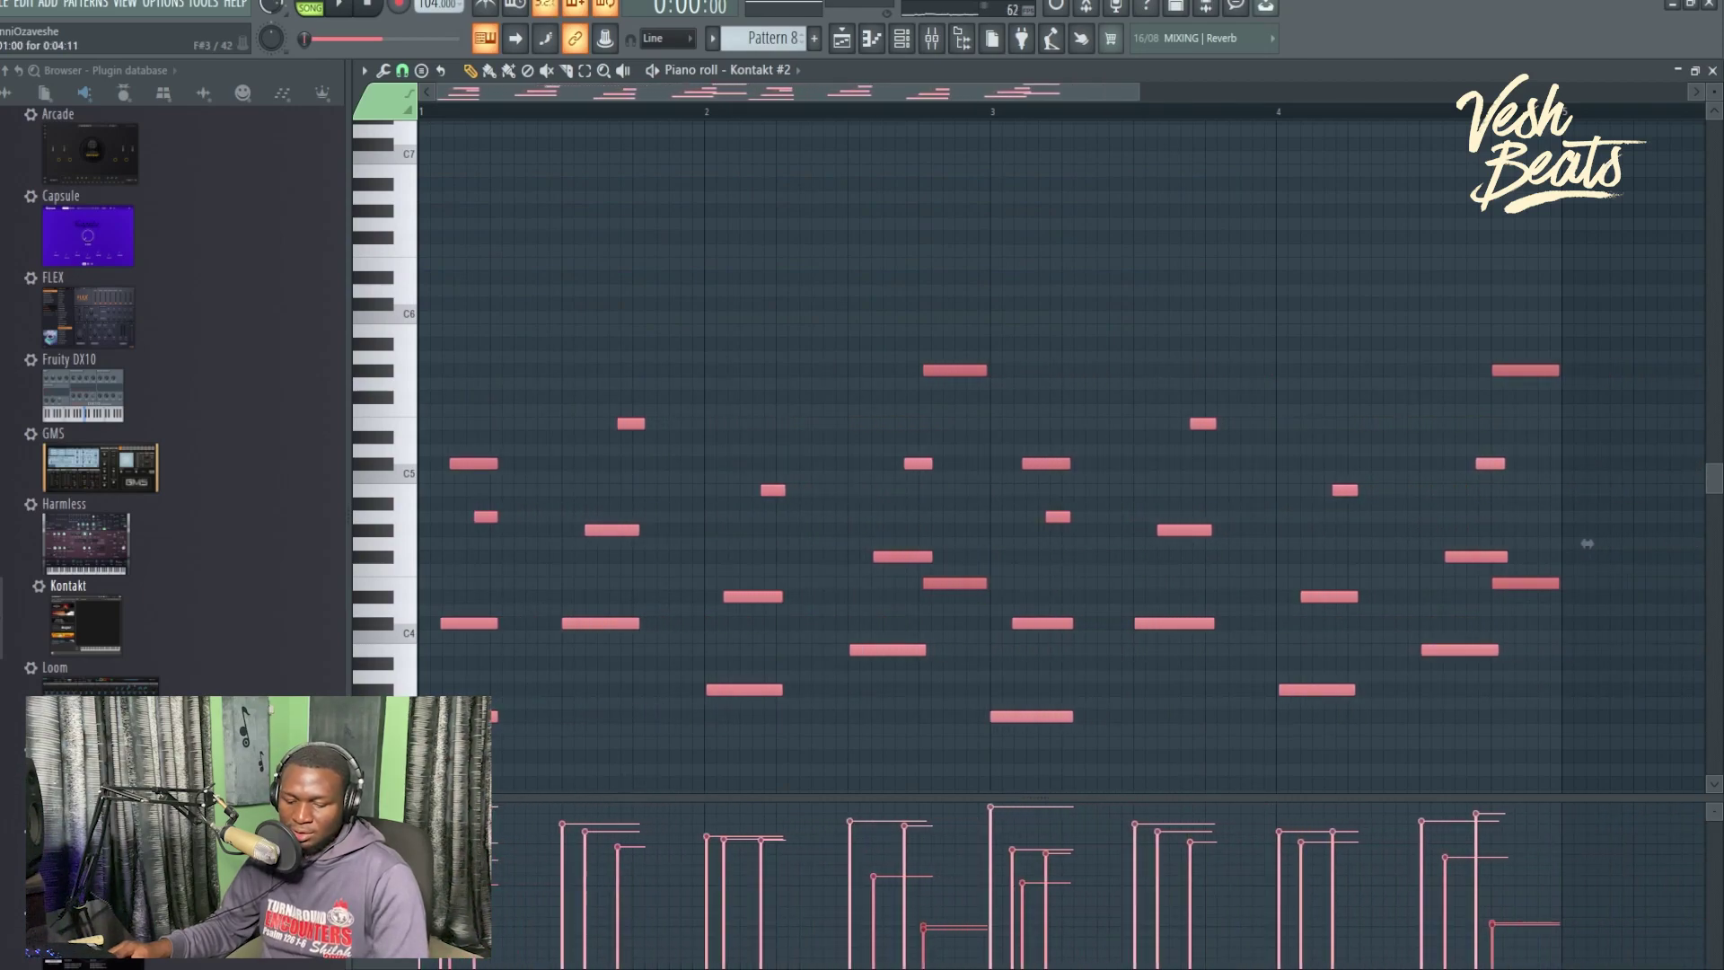
# Quantize the imported Kontakt #2 notes with the Default template and Leave duration, and deselect them.
pyautogui.hotkey('alt', 'q')
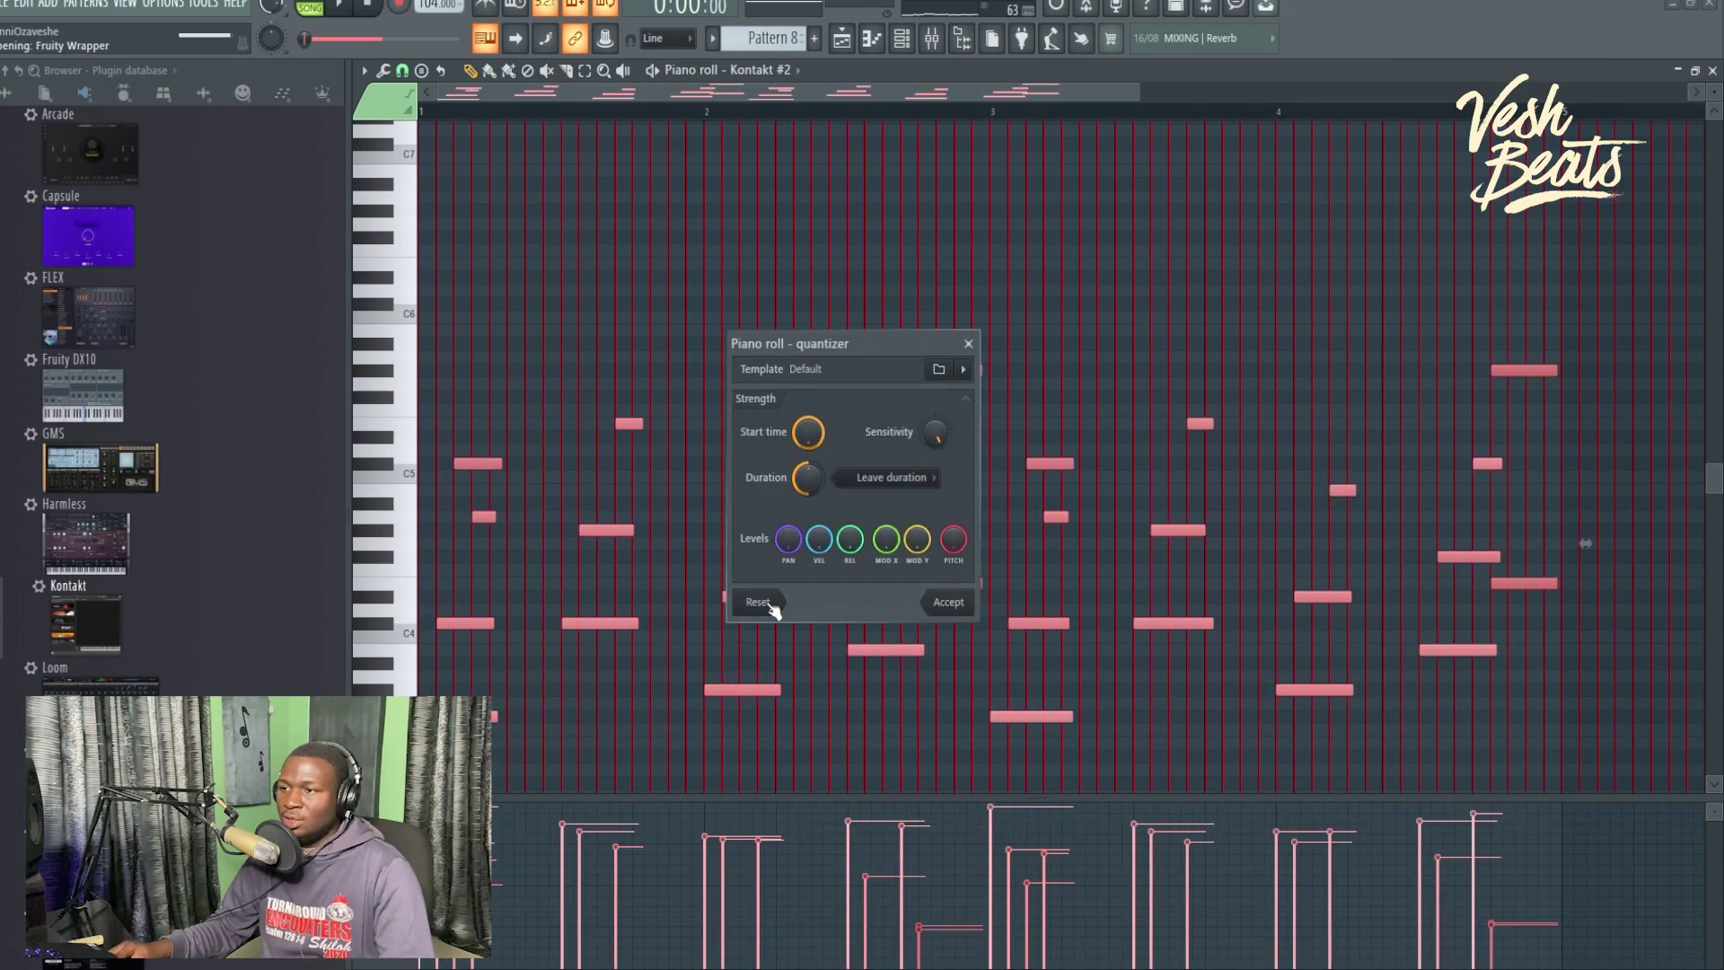
pyautogui.click(950, 602)
pyautogui.click(1088, 311)
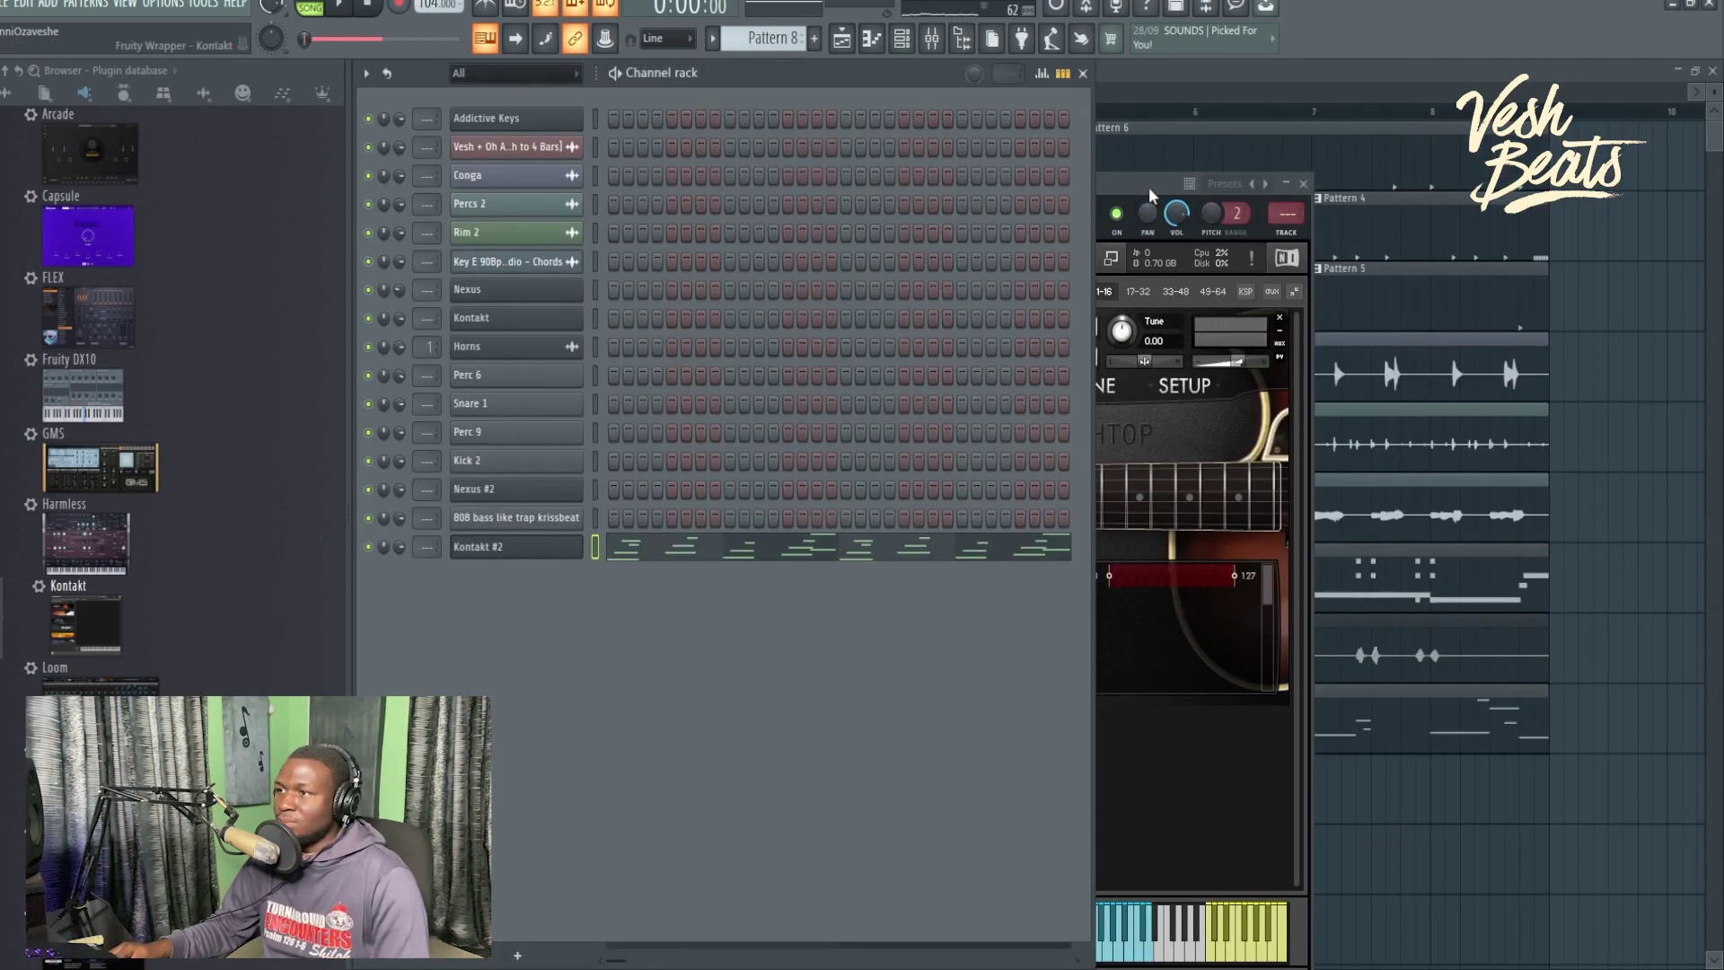
# Play Pattern 8 through the Kontakt #2 guitar and examine its chord notes in the piano roll.
pyautogui.moveTo(1149, 187); pyautogui.dragTo(1183, 185)
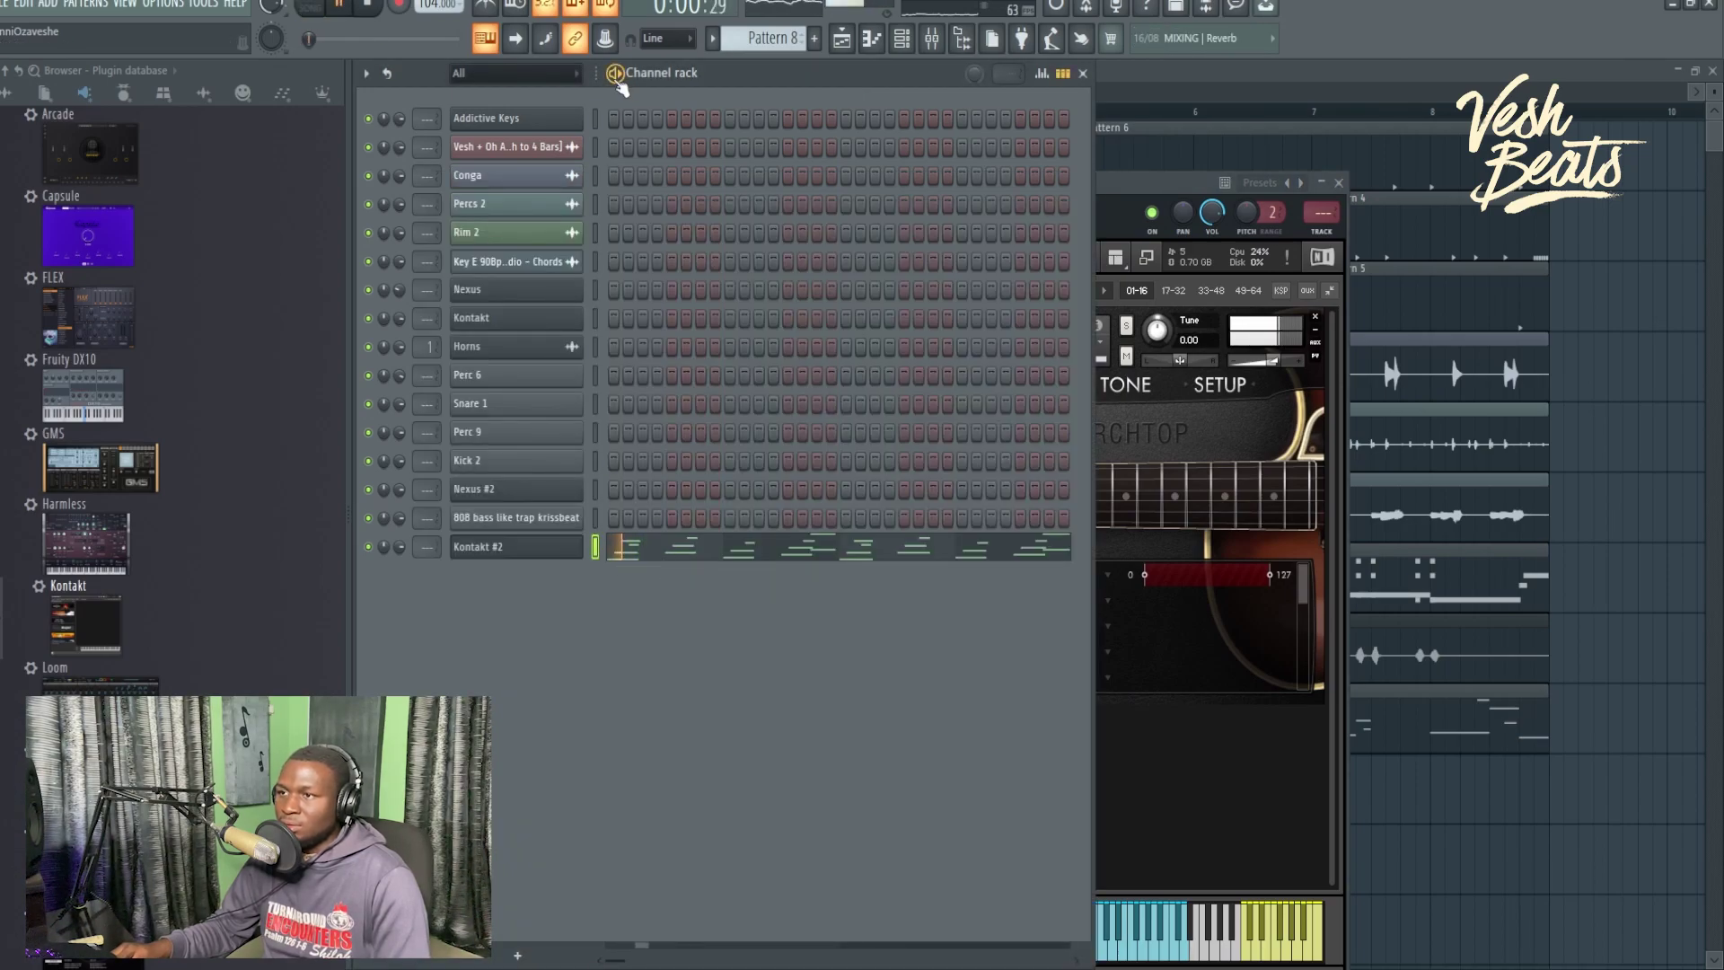
pyautogui.click(641, 530)
pyautogui.scroll(5, 791, 528)
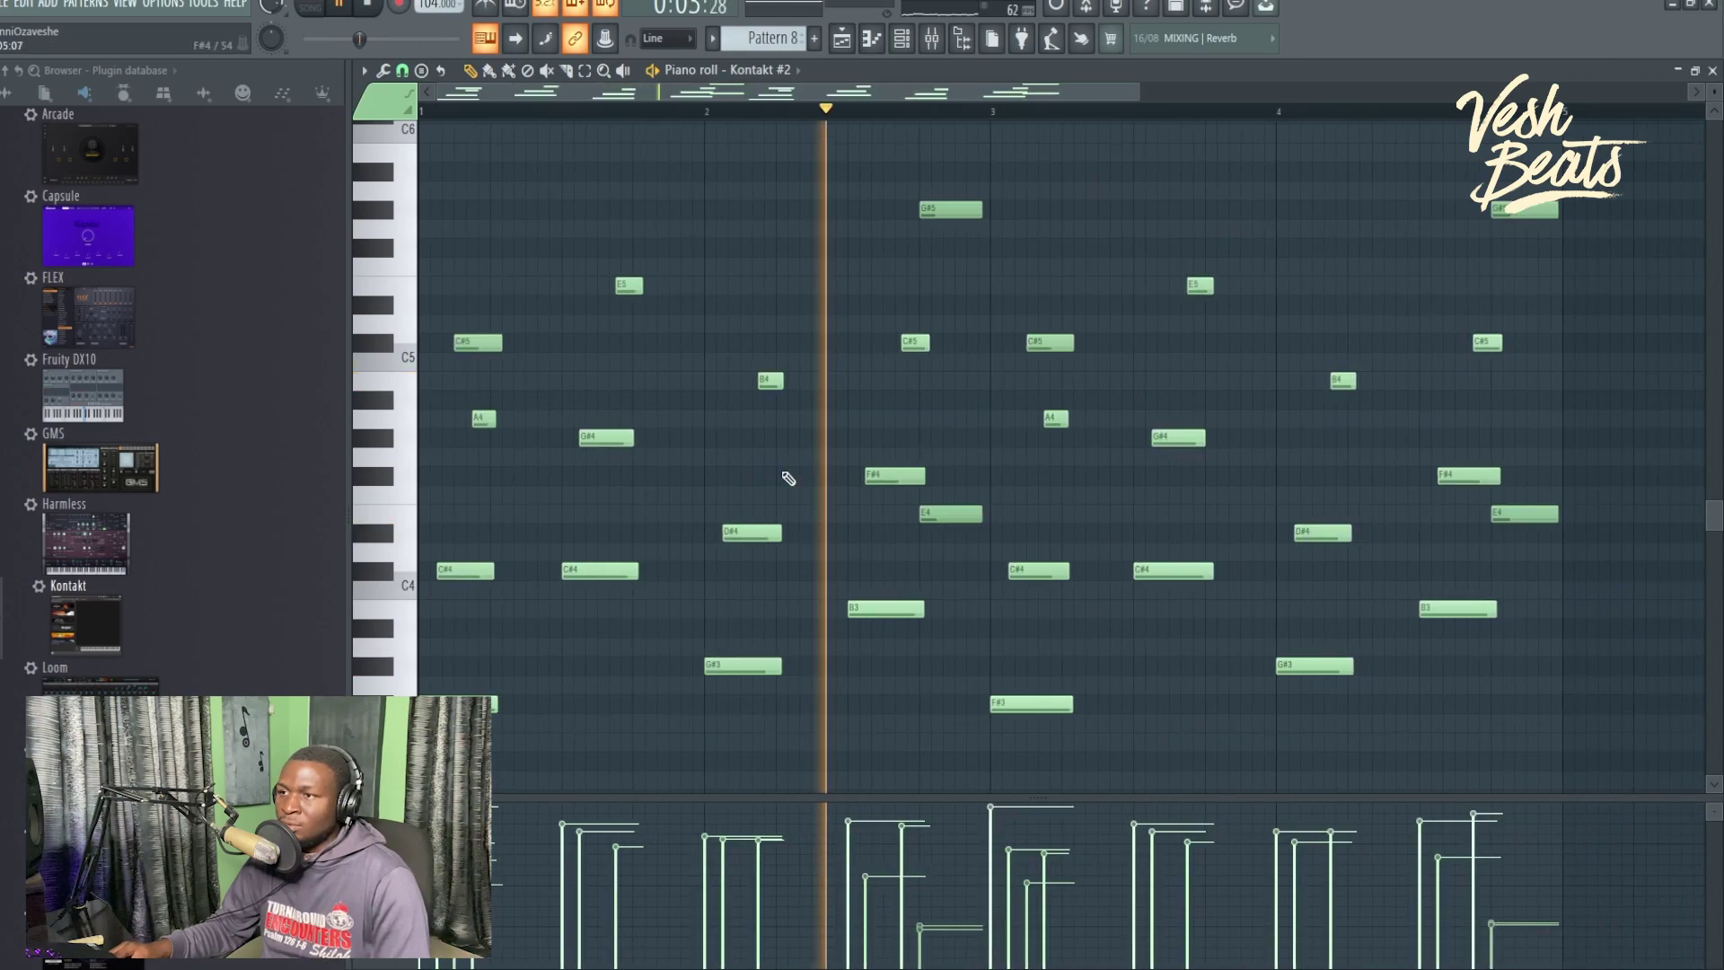
pyautogui.press('space')
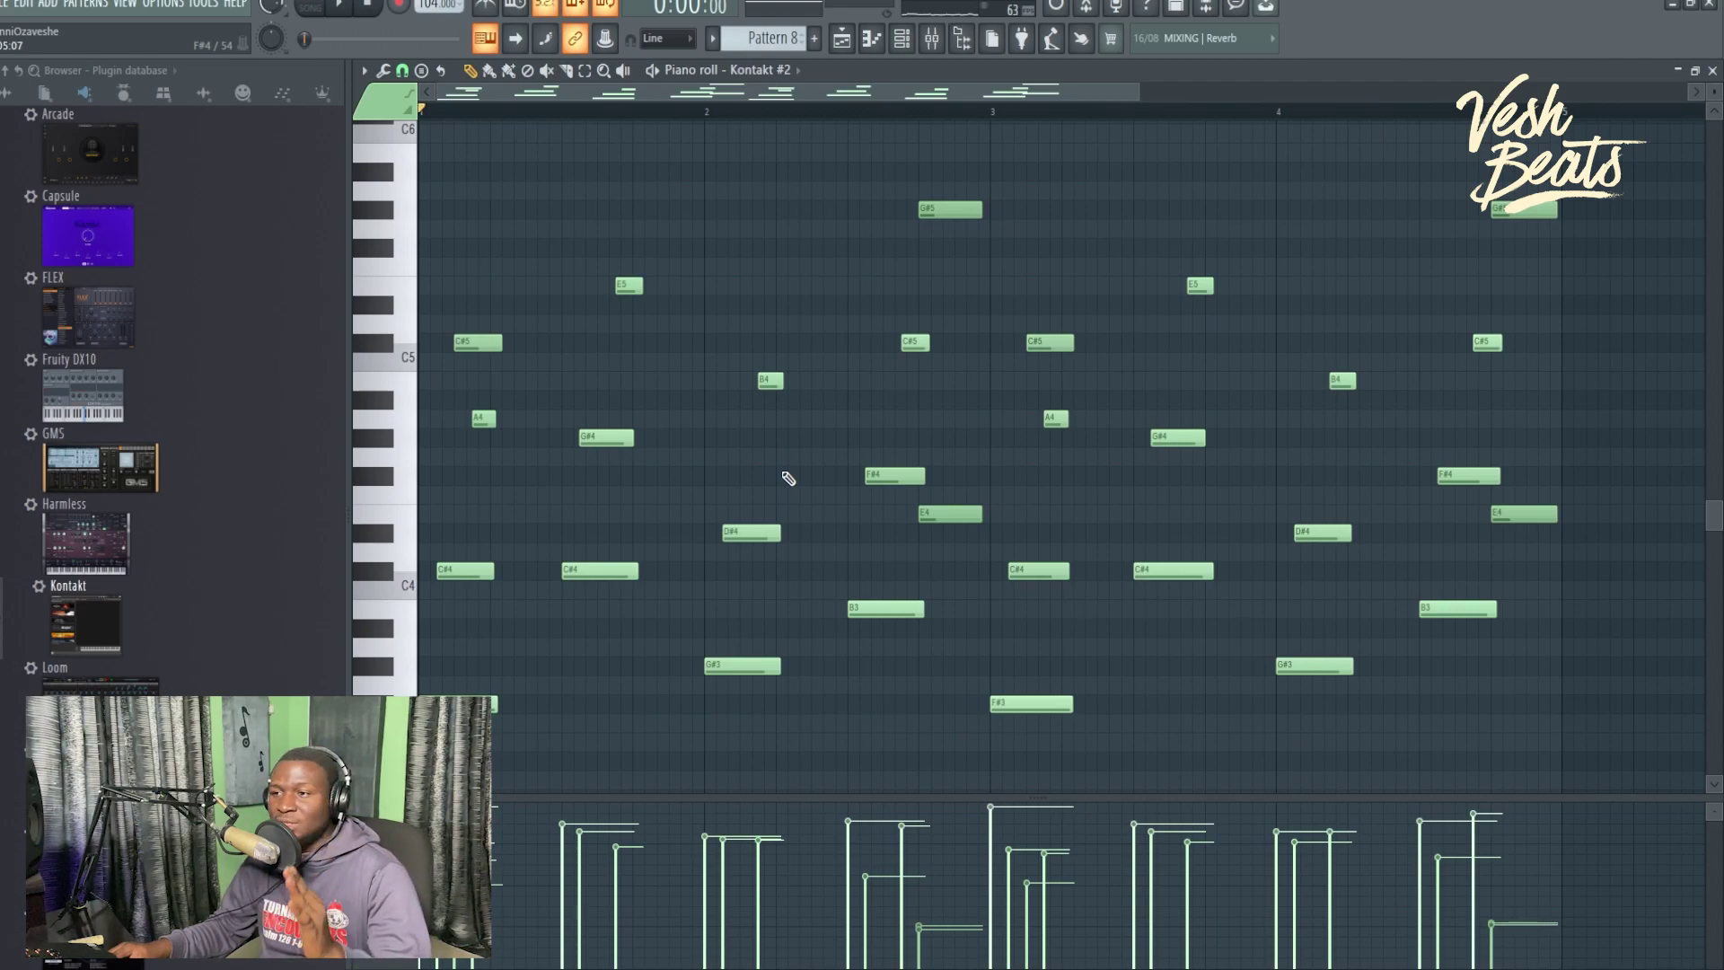
pyautogui.press('space')
# During playback, set the FabFilter Pro-Q 3 low cut on the Jazz guitar track to 234.94 Hz and close the plugin.
pyautogui.press('space')
pyautogui.press('space')
pyautogui.press('space')
pyautogui.click(416, 419)
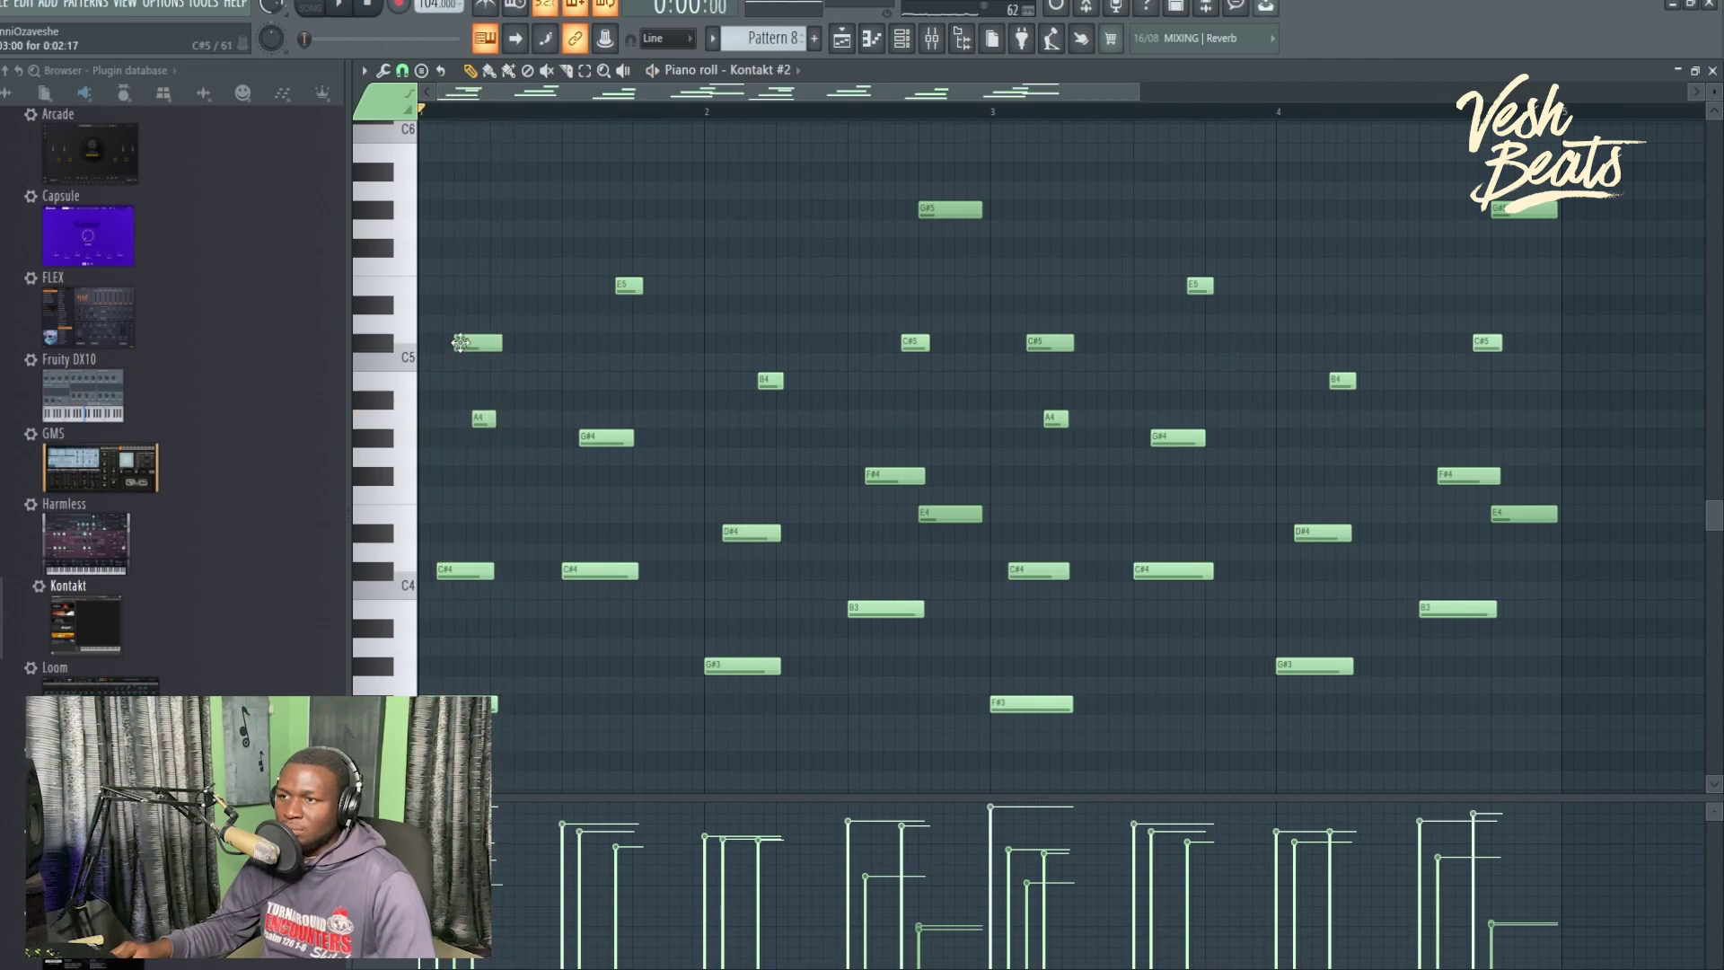
pyautogui.press('space')
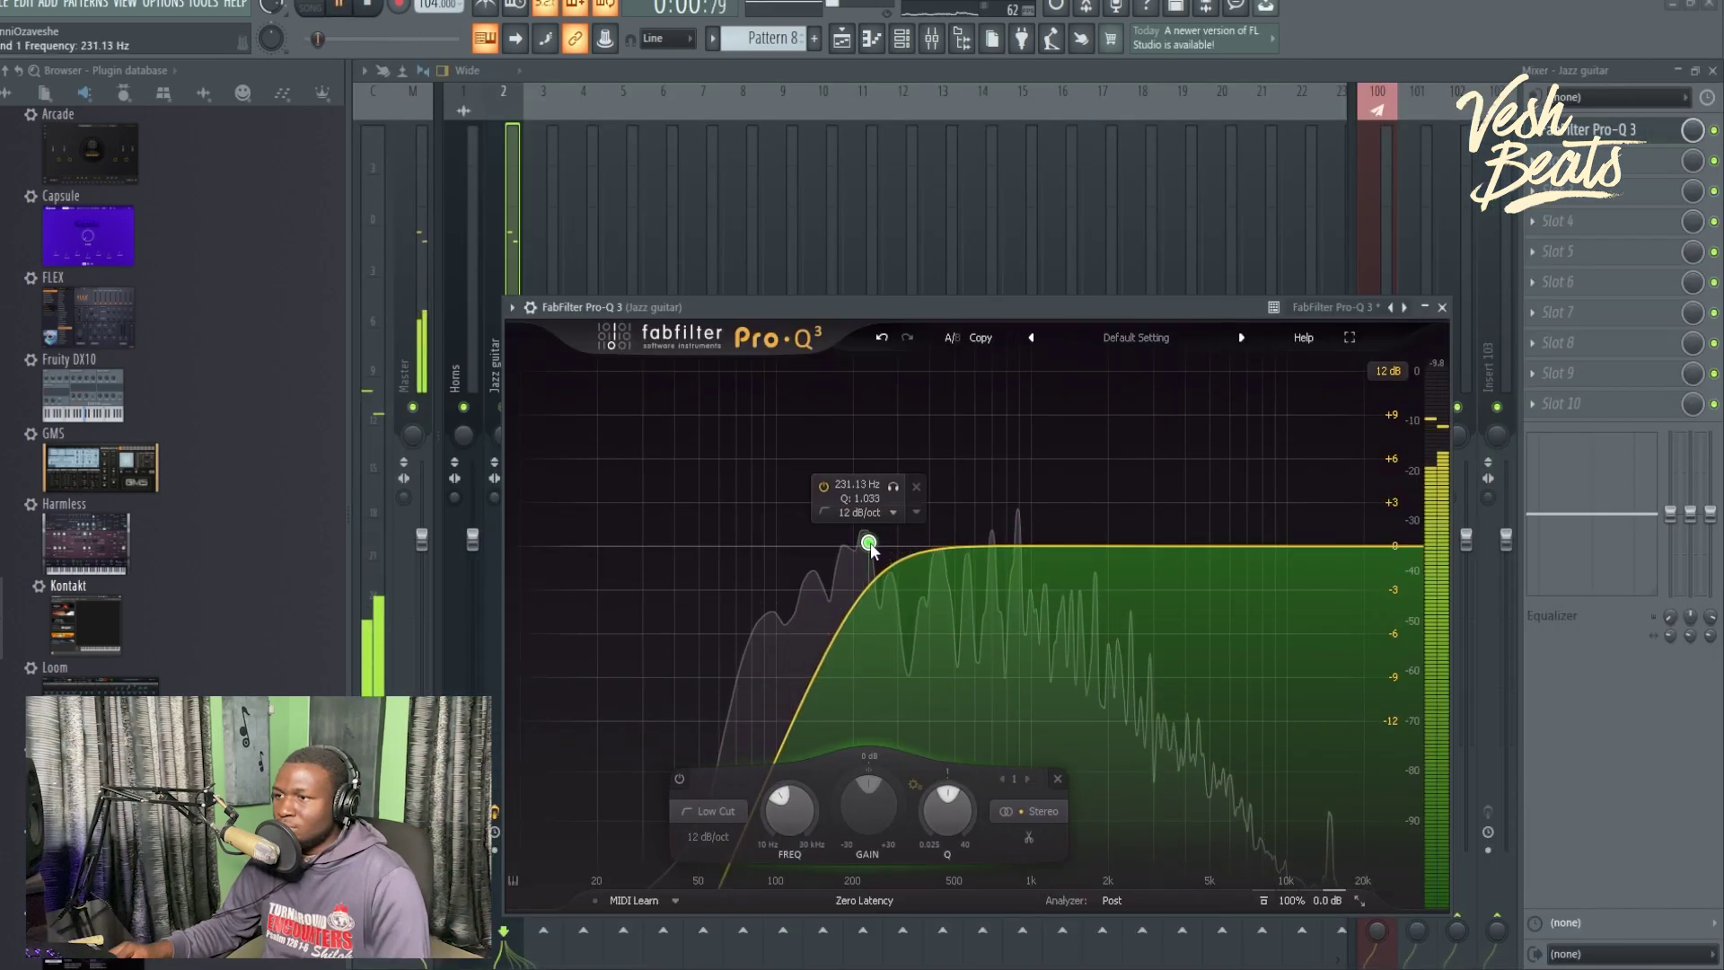
pyautogui.moveTo(869, 543); pyautogui.dragTo(871, 543)
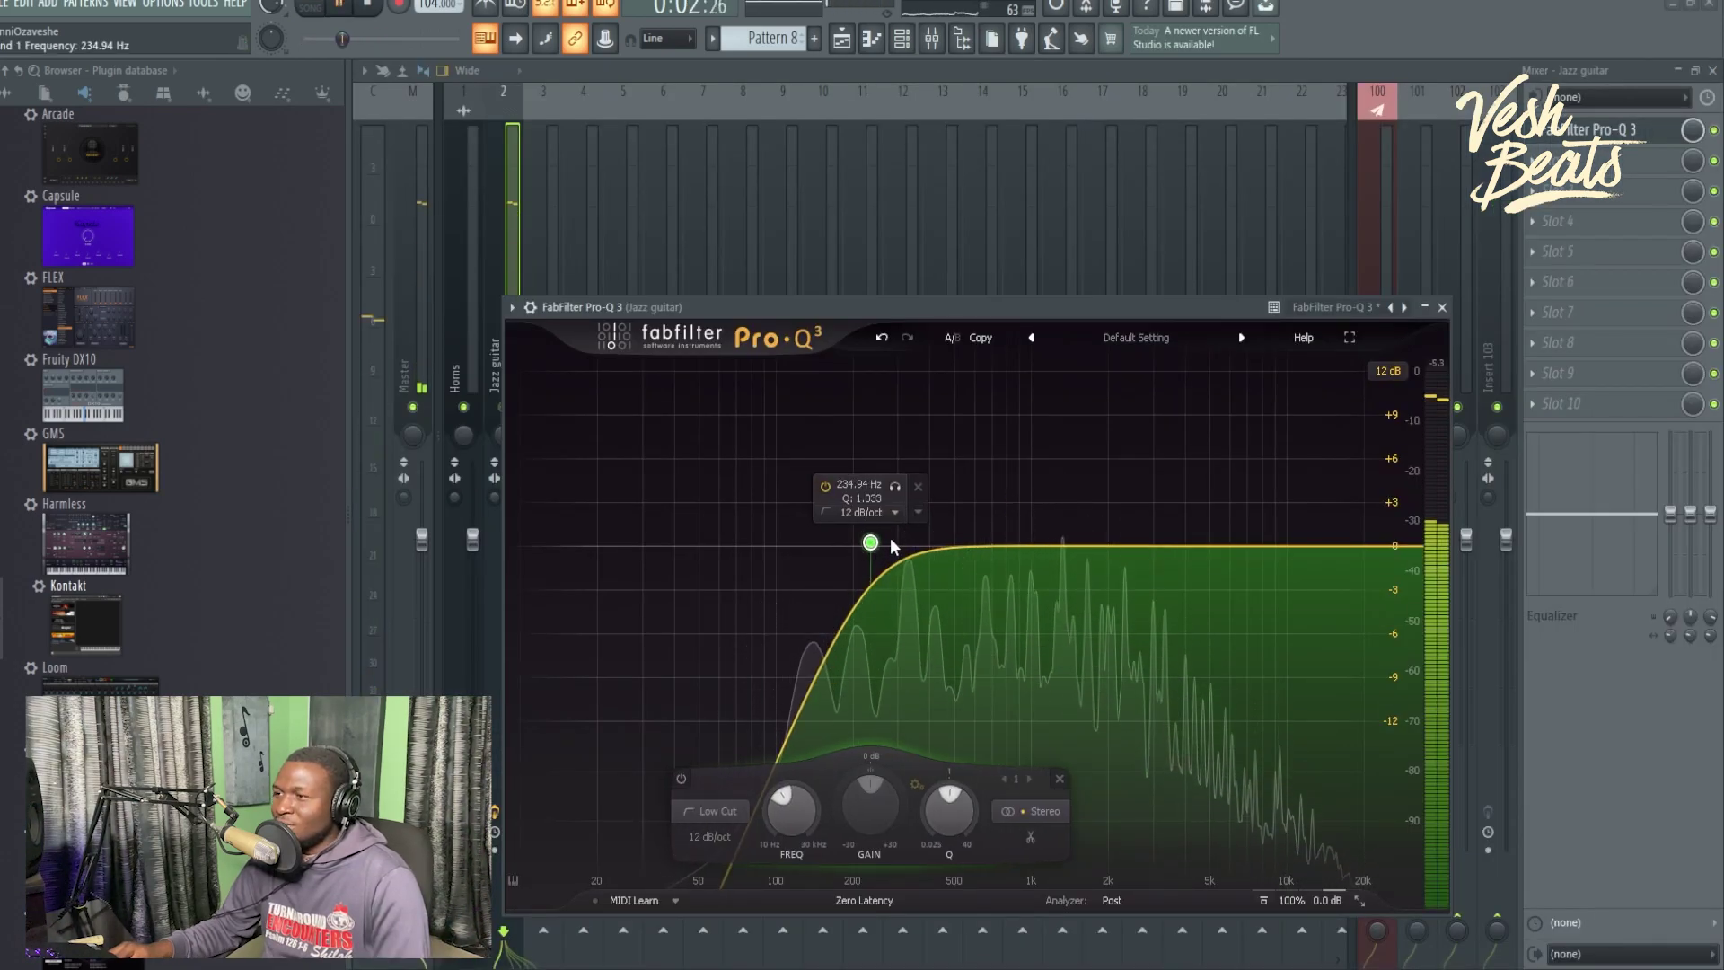
pyautogui.click(1442, 307)
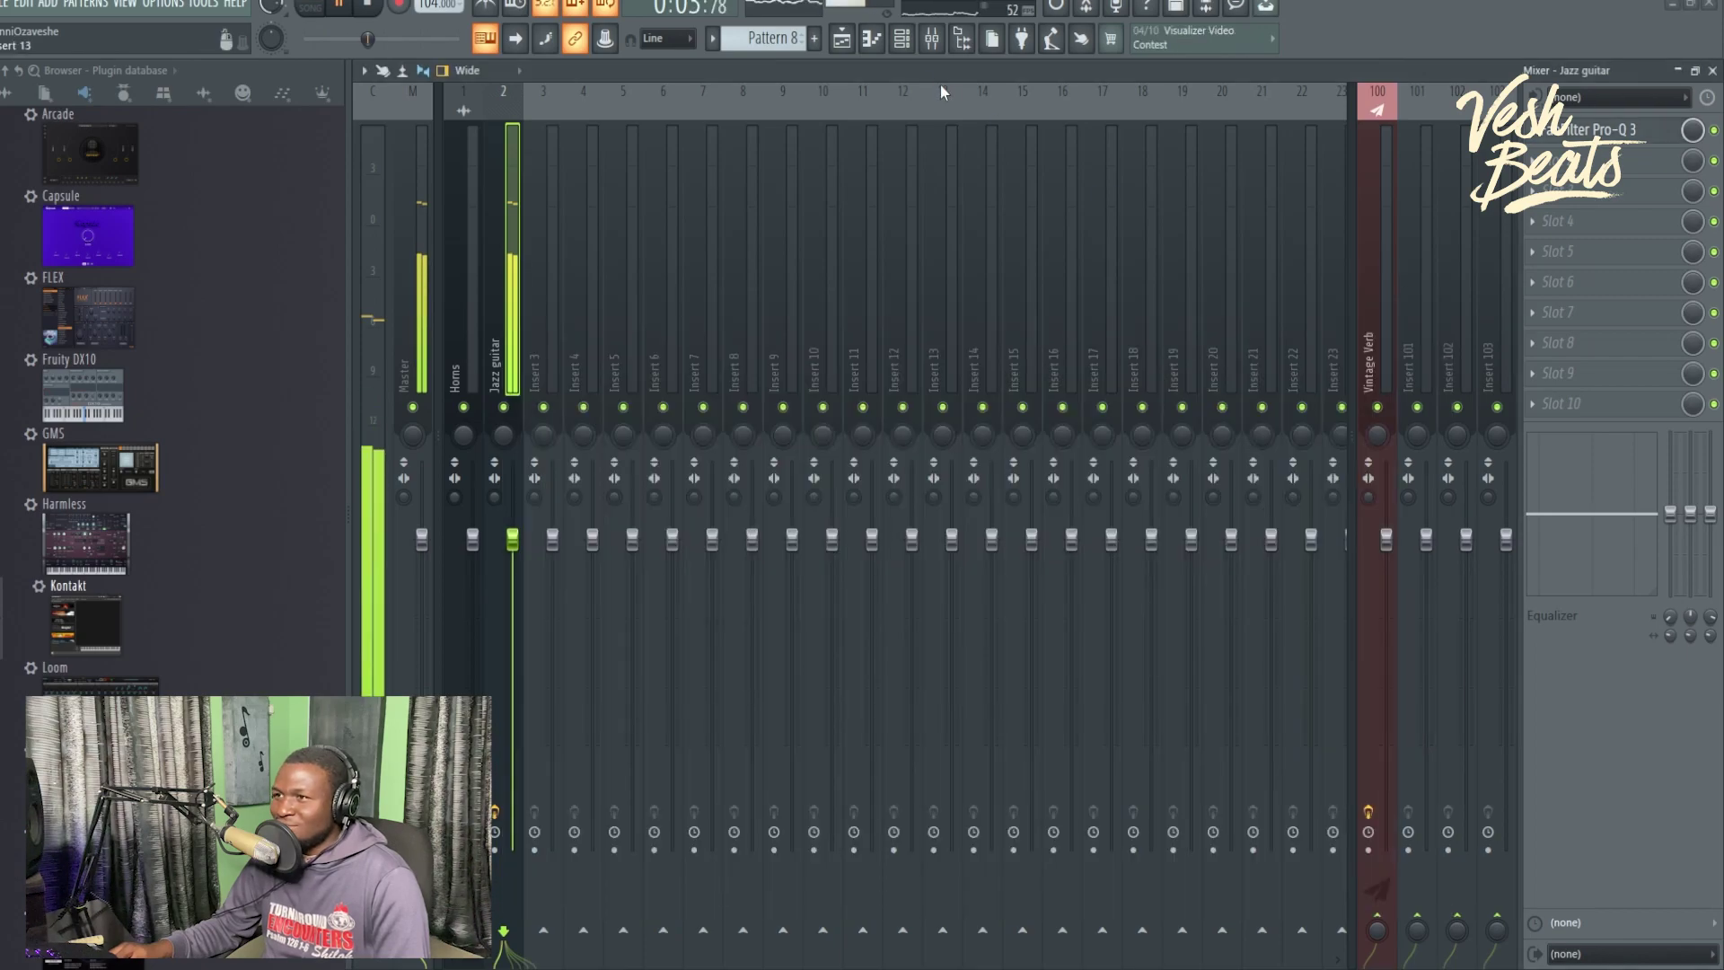
# In the playlist, solo Track 10 with Pattern 8, unmute the chords on Track 6, and play both together.
pyautogui.click(846, 45)
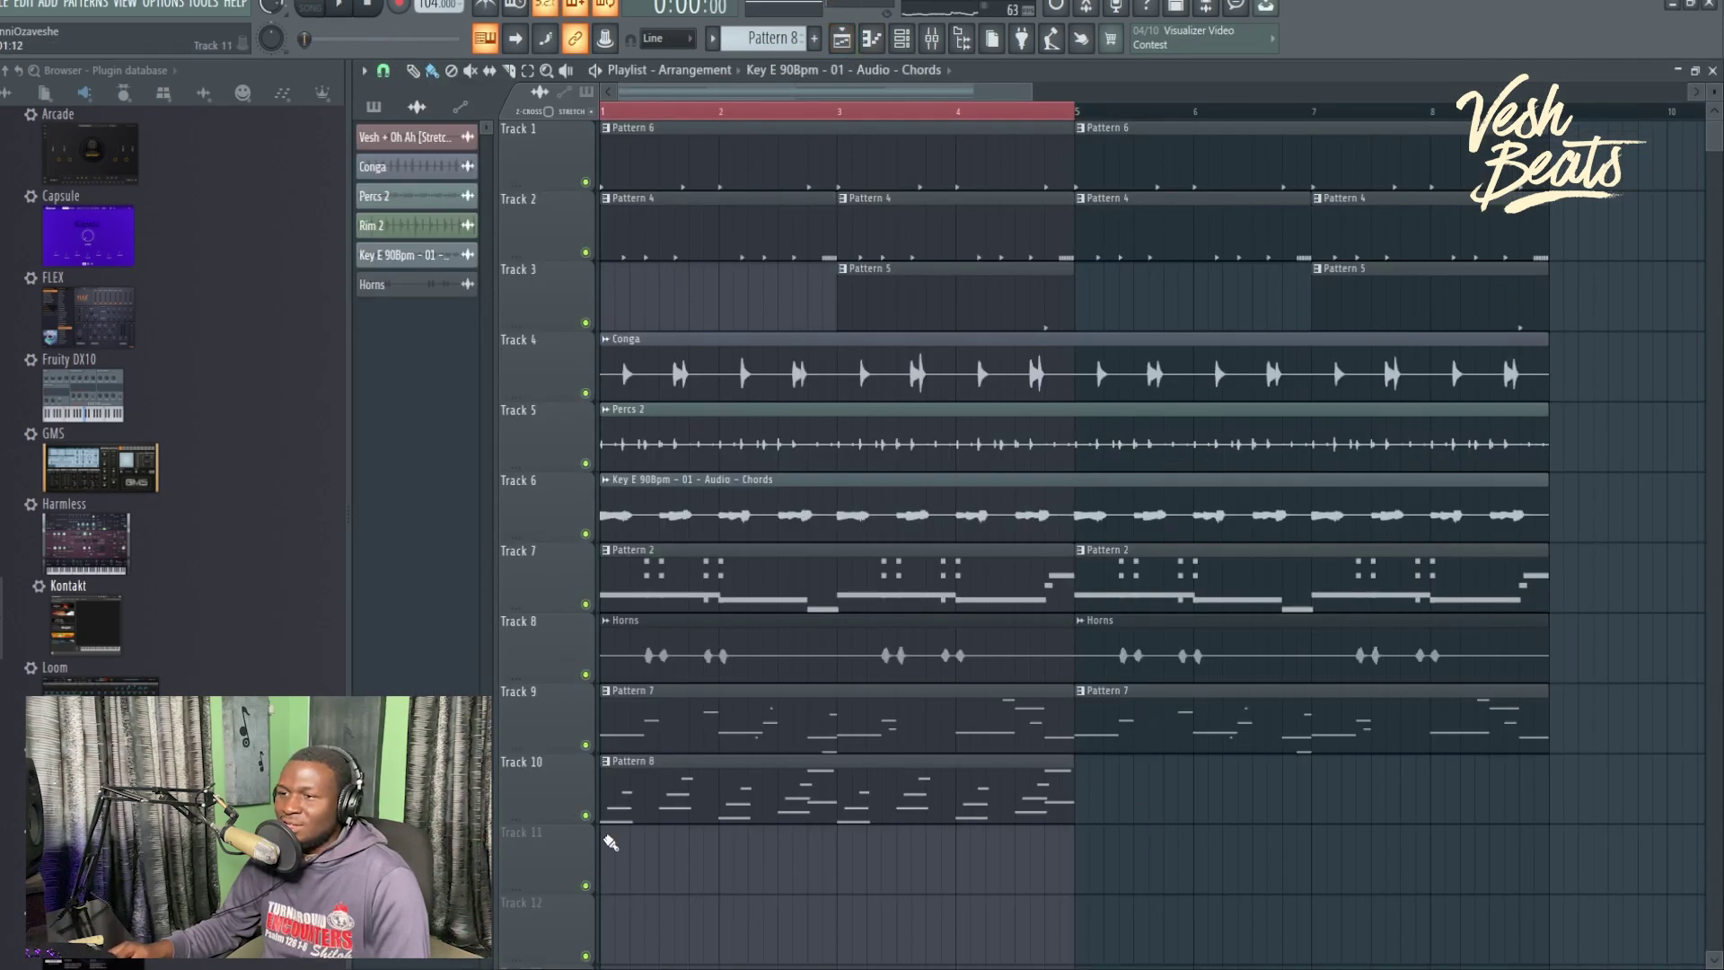
pyautogui.rightClick(587, 817)
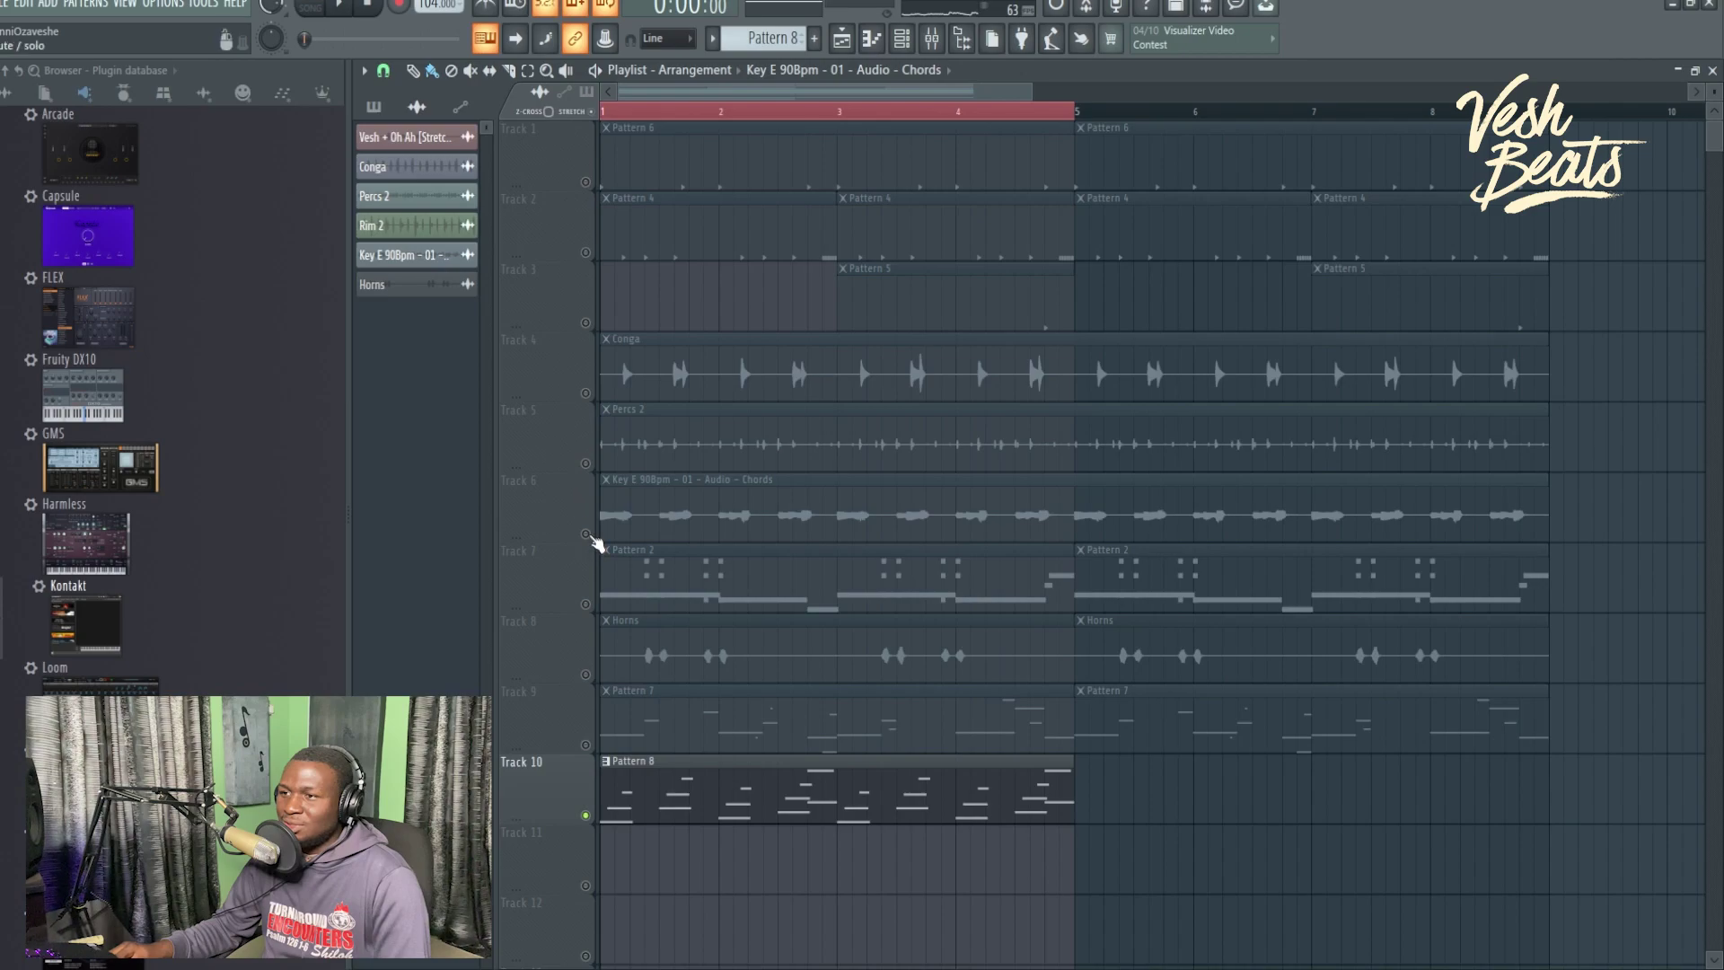
pyautogui.click(587, 534)
pyautogui.press('space')
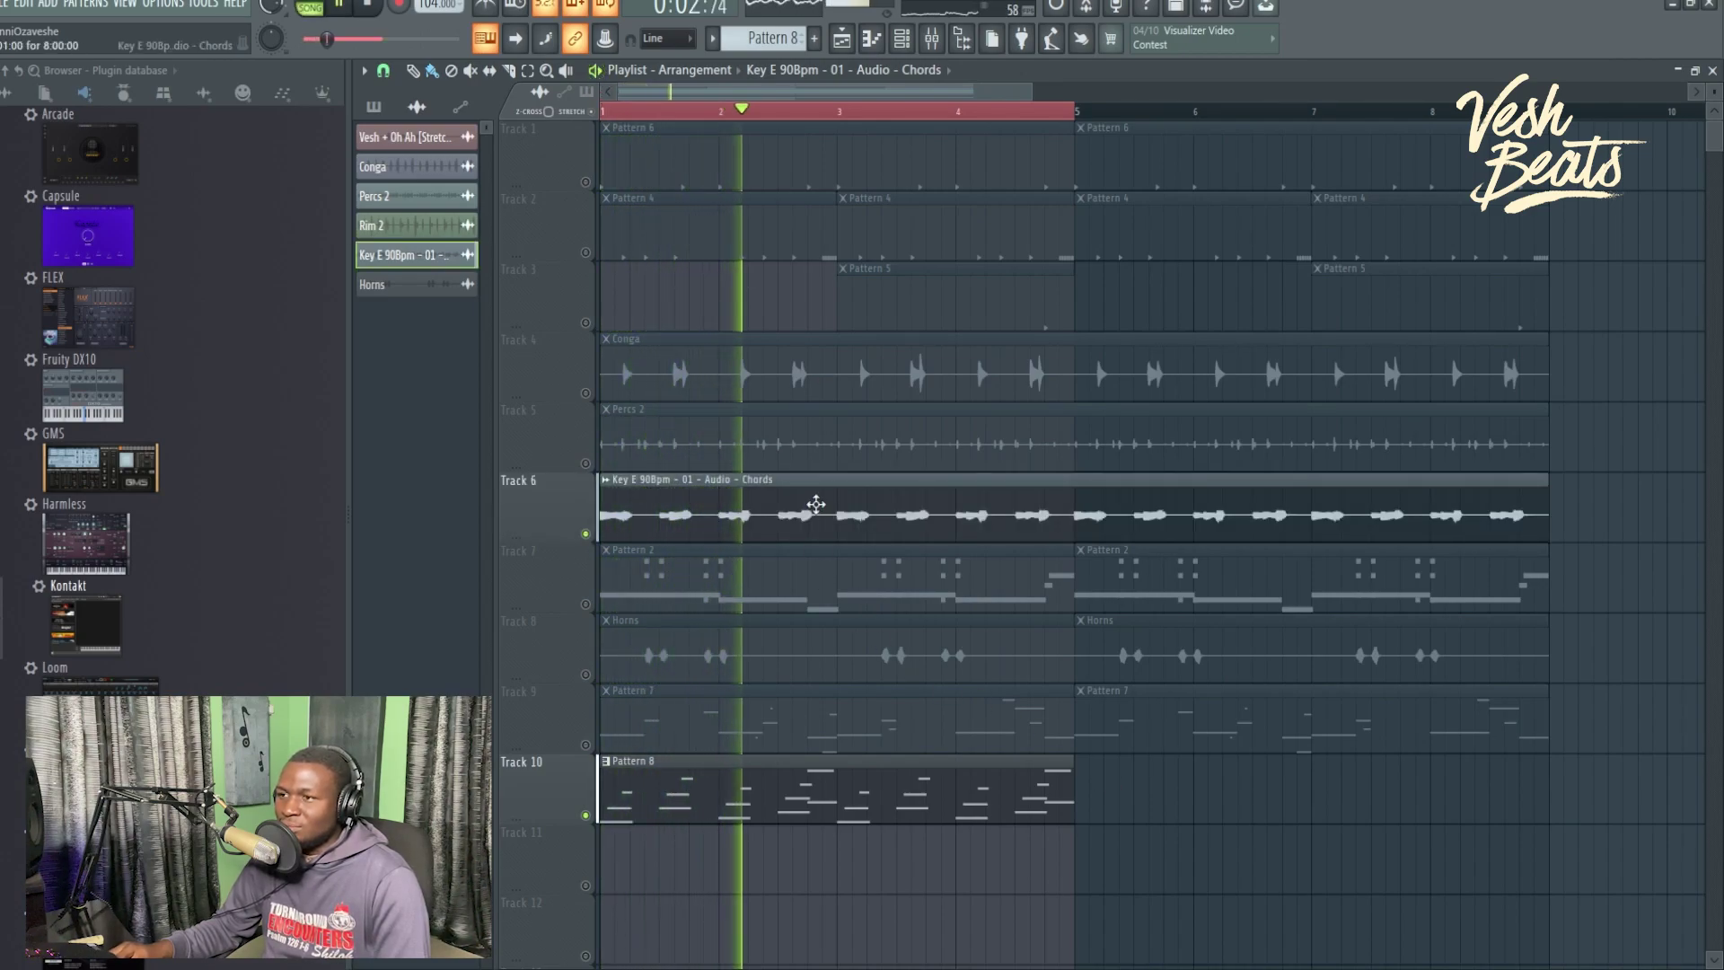
# Rename the chords audio clip on Track 6 as Guitar Loops.
pyautogui.doubleClick(809, 504)
pyautogui.press('F2')
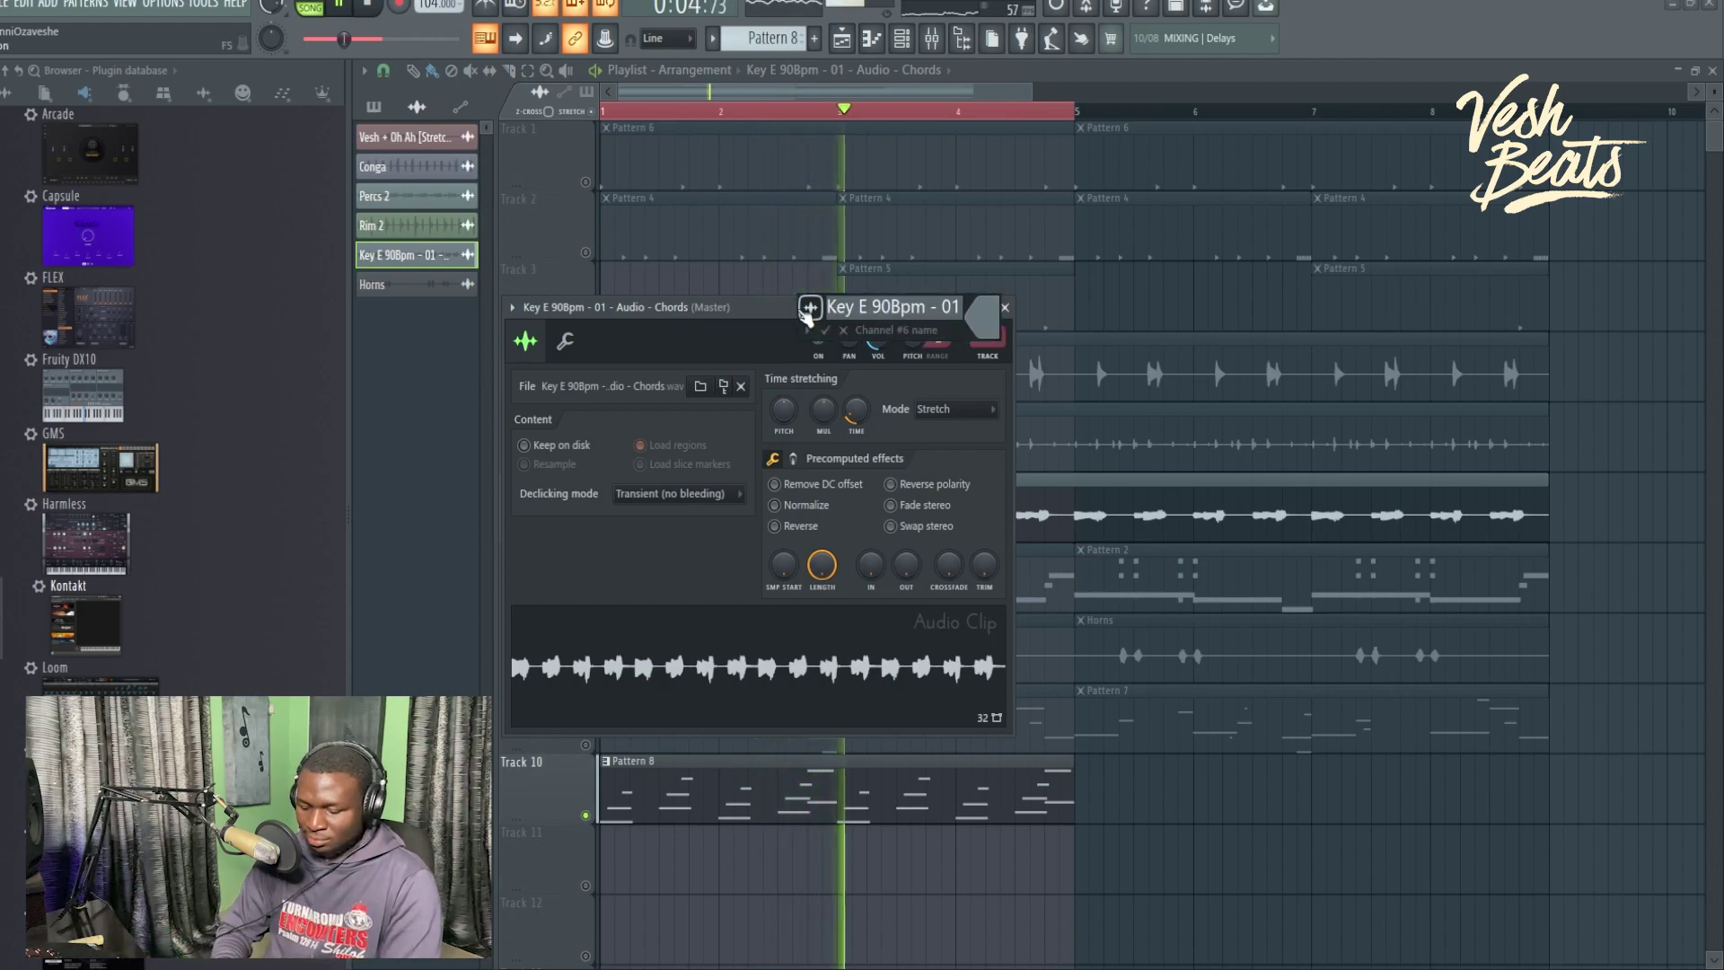
pyautogui.write('Guitar Loops')
pyautogui.press('Return')
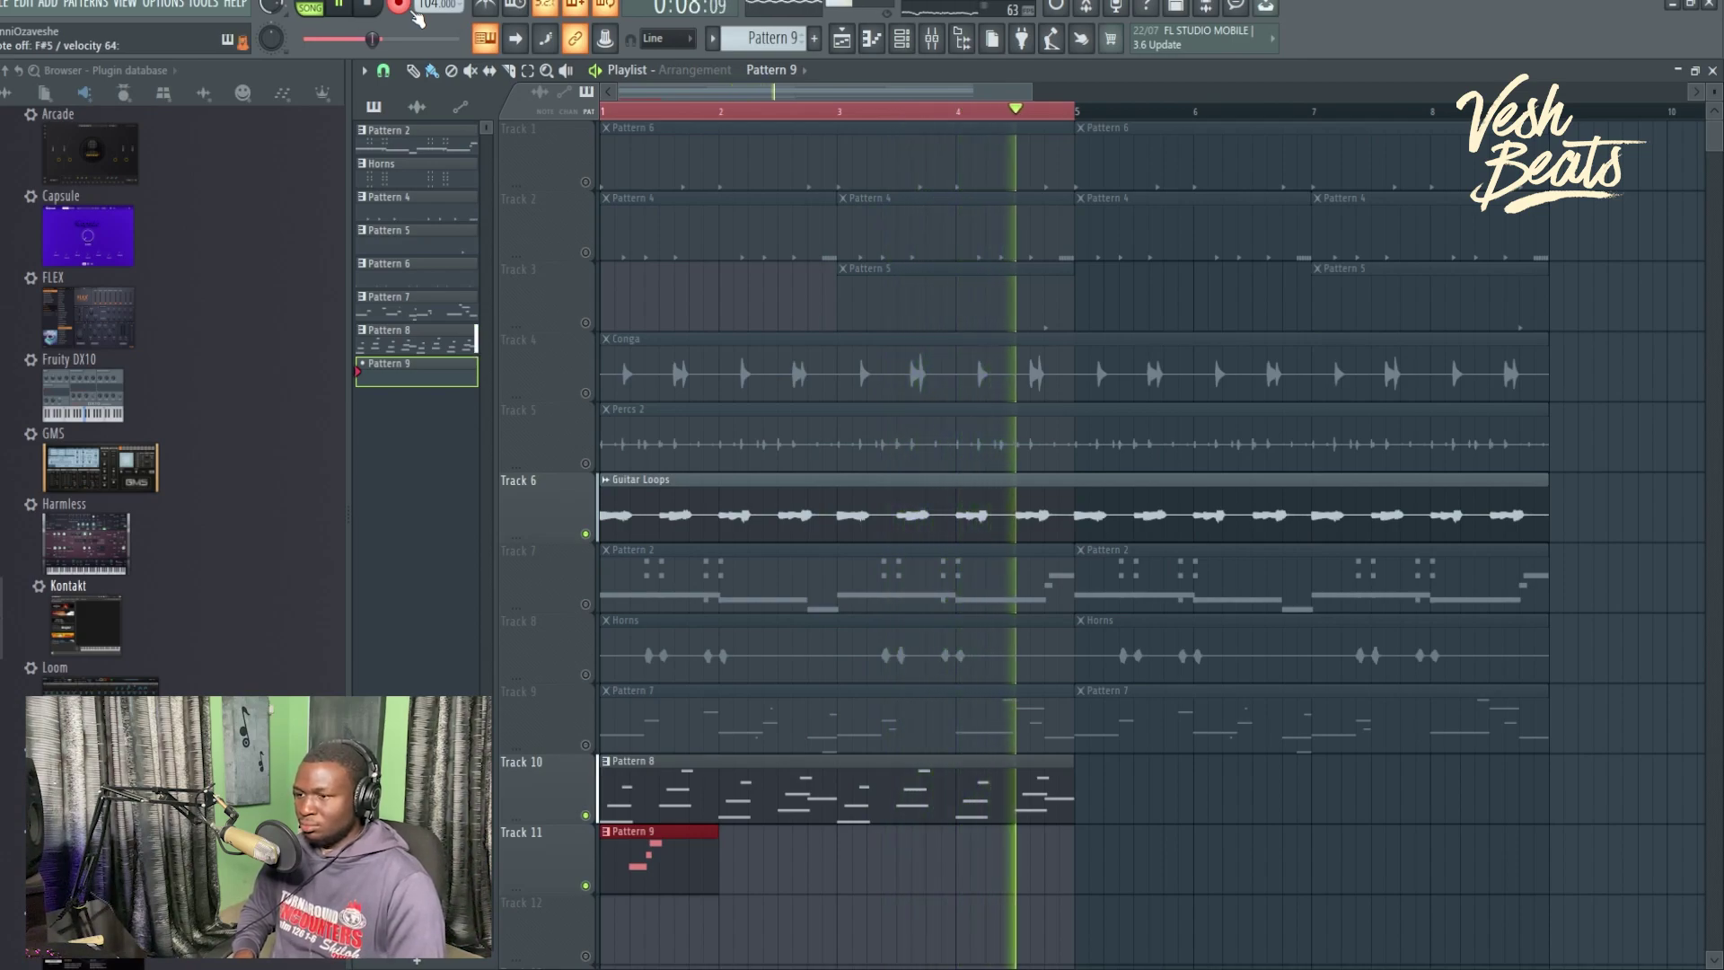
# Turn off recording for the guitar lick in Pattern 9 on Track 11 and open the pattern.
pyautogui.click(402, 5)
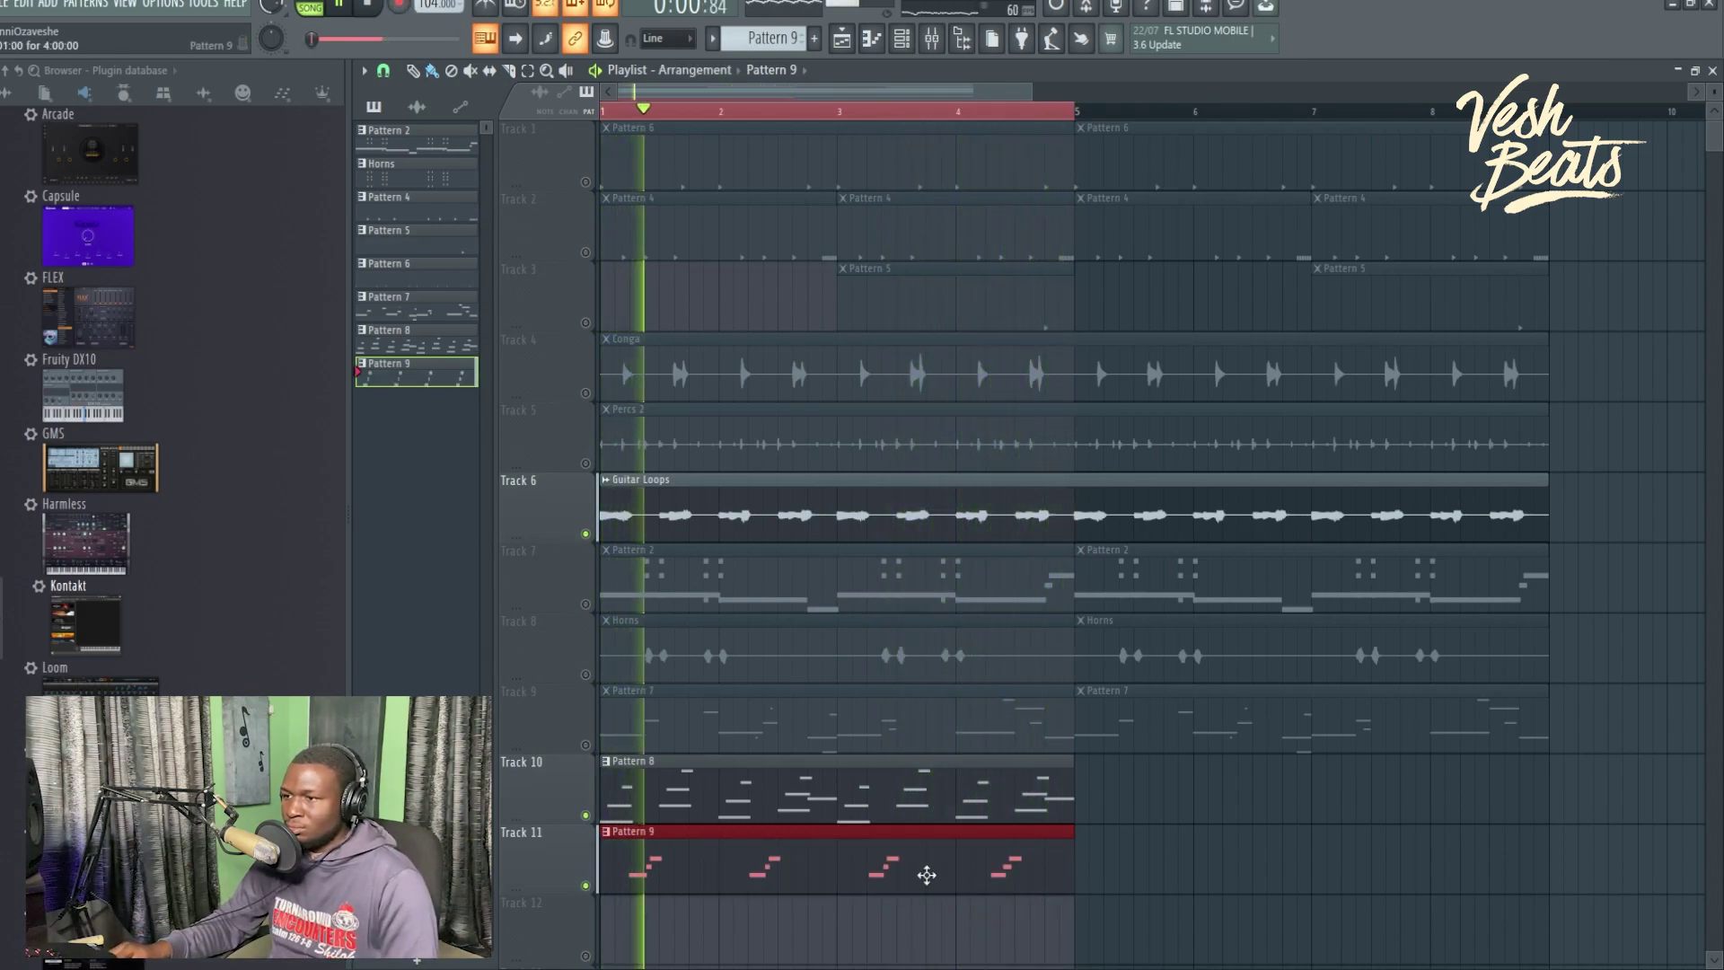
pyautogui.doubleClick(934, 883)
pyautogui.moveTo(1514, 320); pyautogui.dragTo(1110, 563)
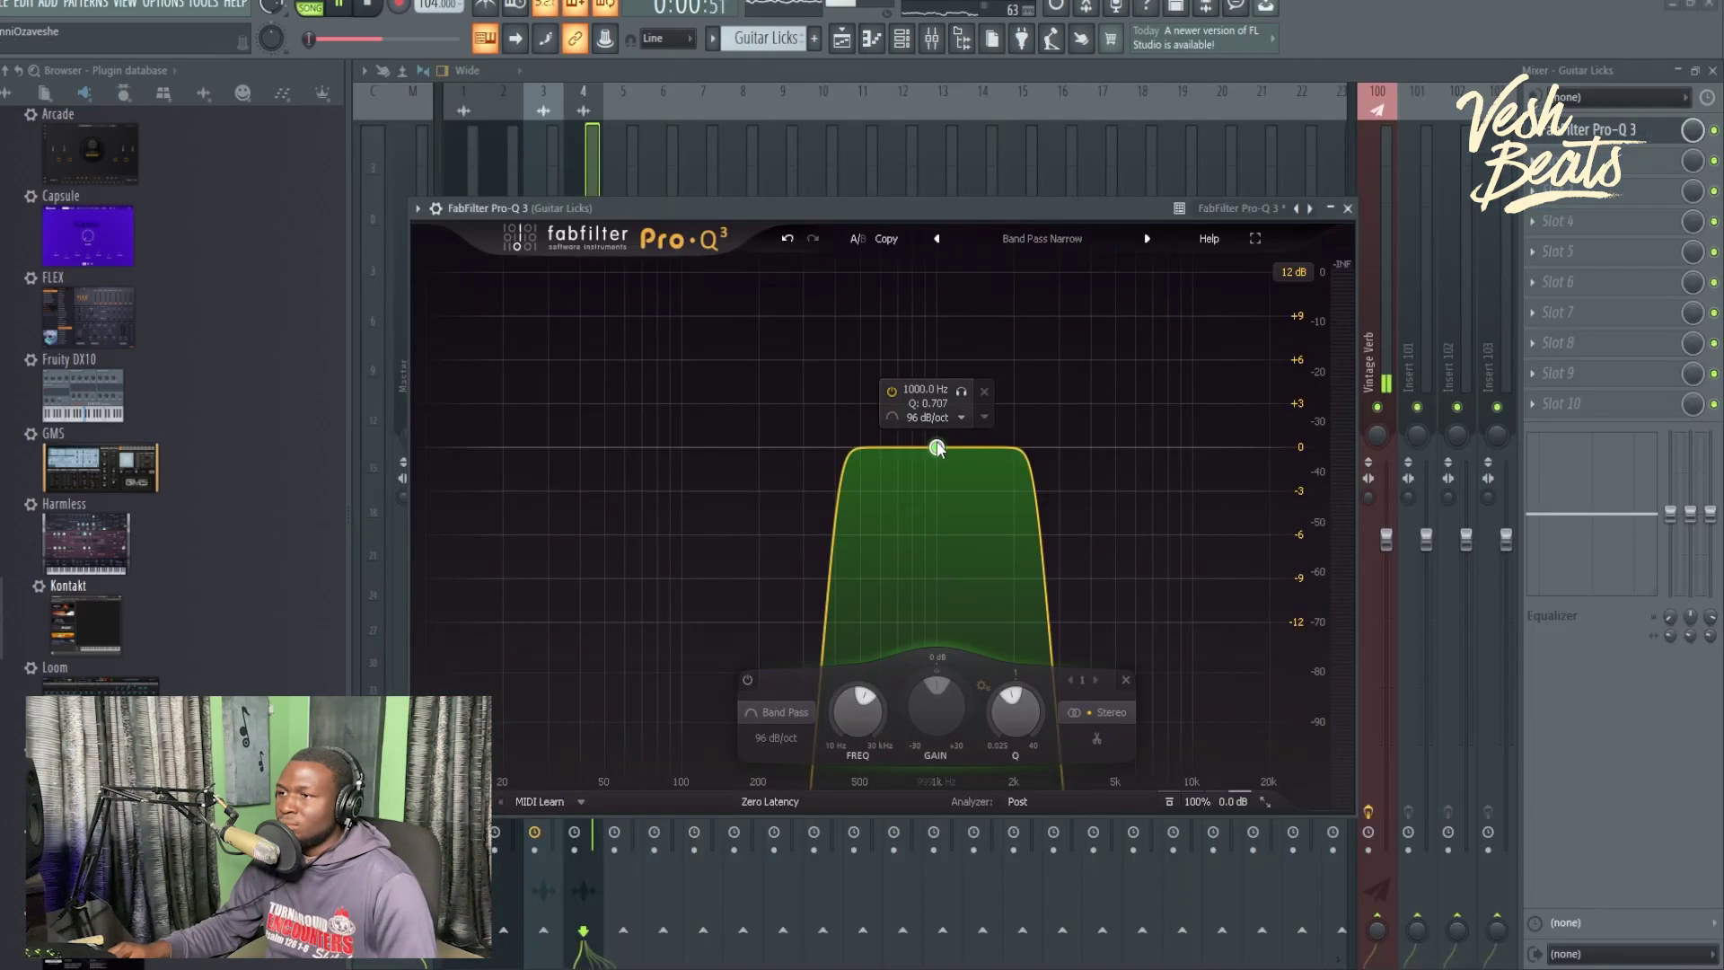
# Shift Pro-Q 3's narrow band pass slightly higher on Guitar Licks, then load ValhallaVintageVerb in slot 4 and adjust it.
pyautogui.moveTo(937, 449); pyautogui.dragTo(961, 449)
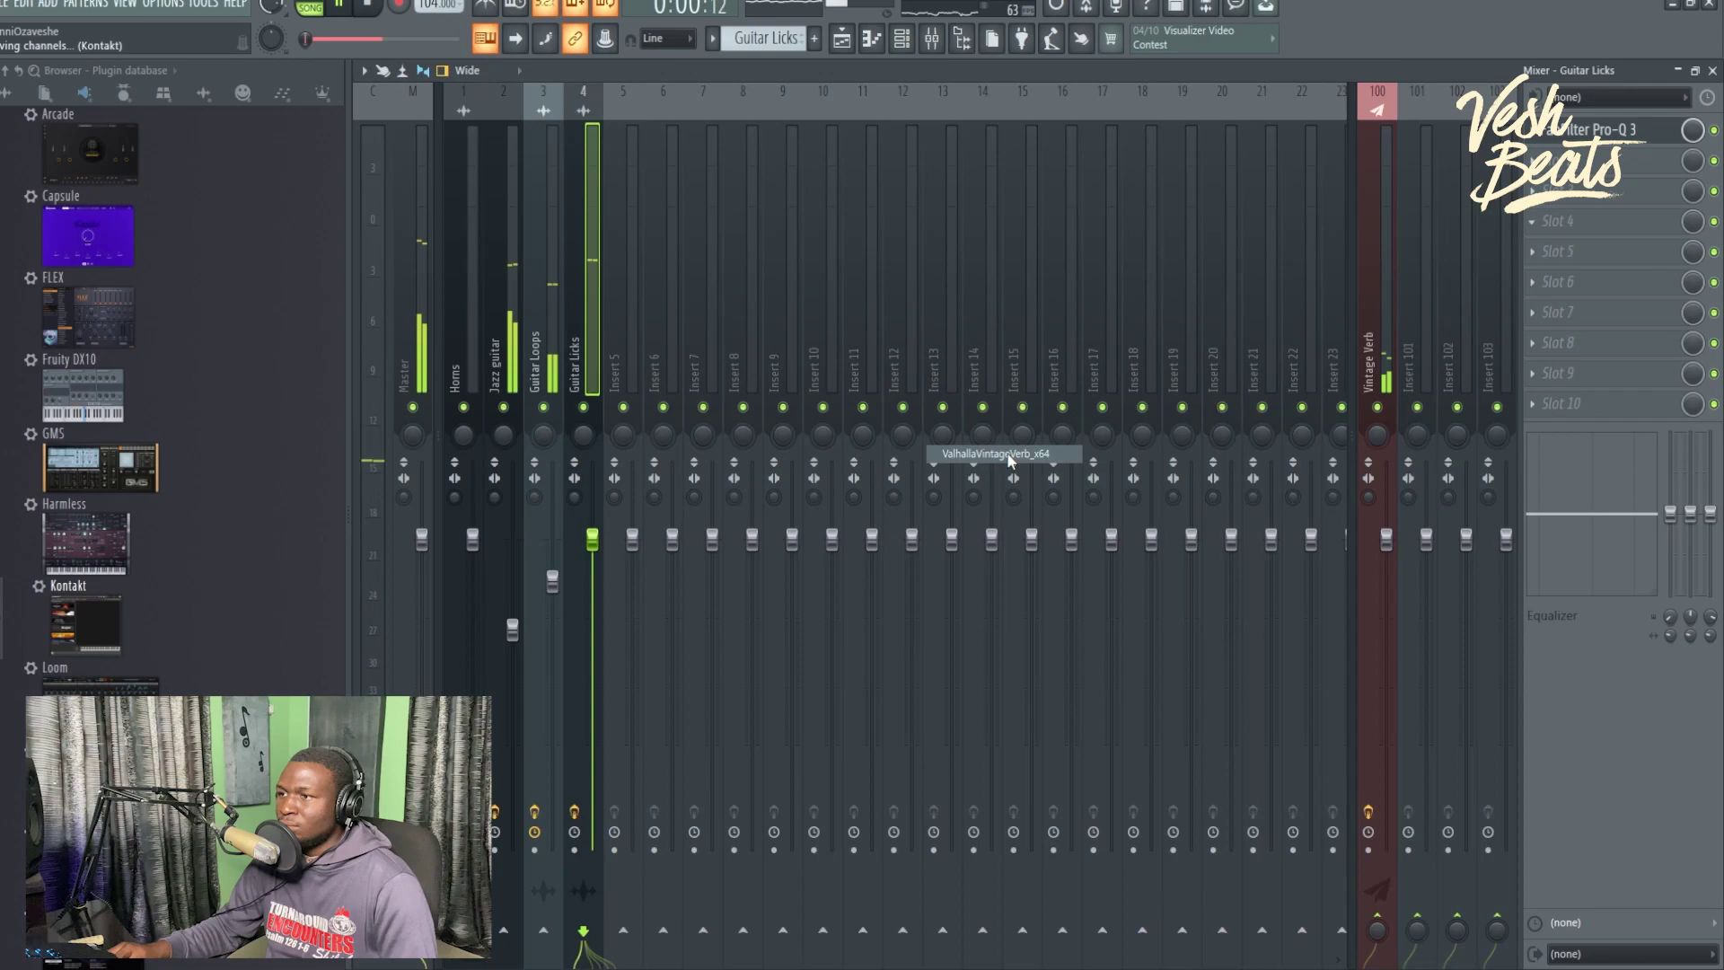
pyautogui.moveTo(1008, 458); pyautogui.dragTo(1026, 463)
pyautogui.moveTo(547, 449); pyautogui.dragTo(518, 578)
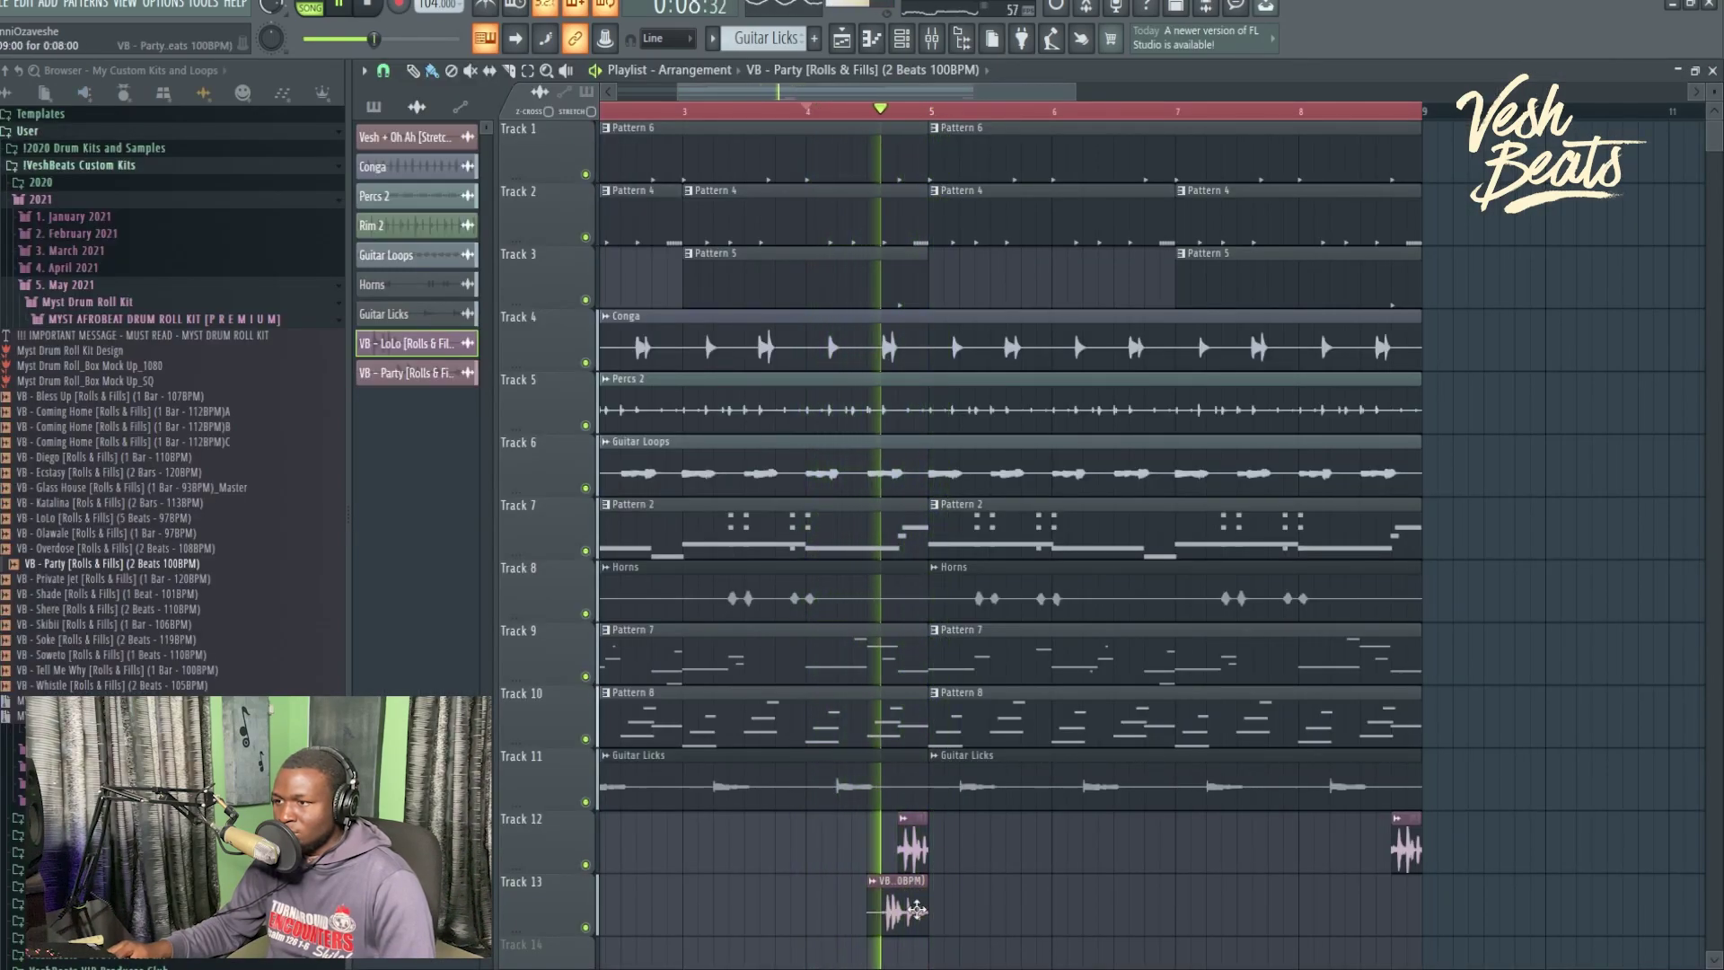
# Mute Track 12 and place another VB - Party drum fill on Track 13 at the end of bar 8.
pyautogui.click(585, 865)
pyautogui.press('space')
pyautogui.click(896, 914)
pyautogui.click(1369, 911)
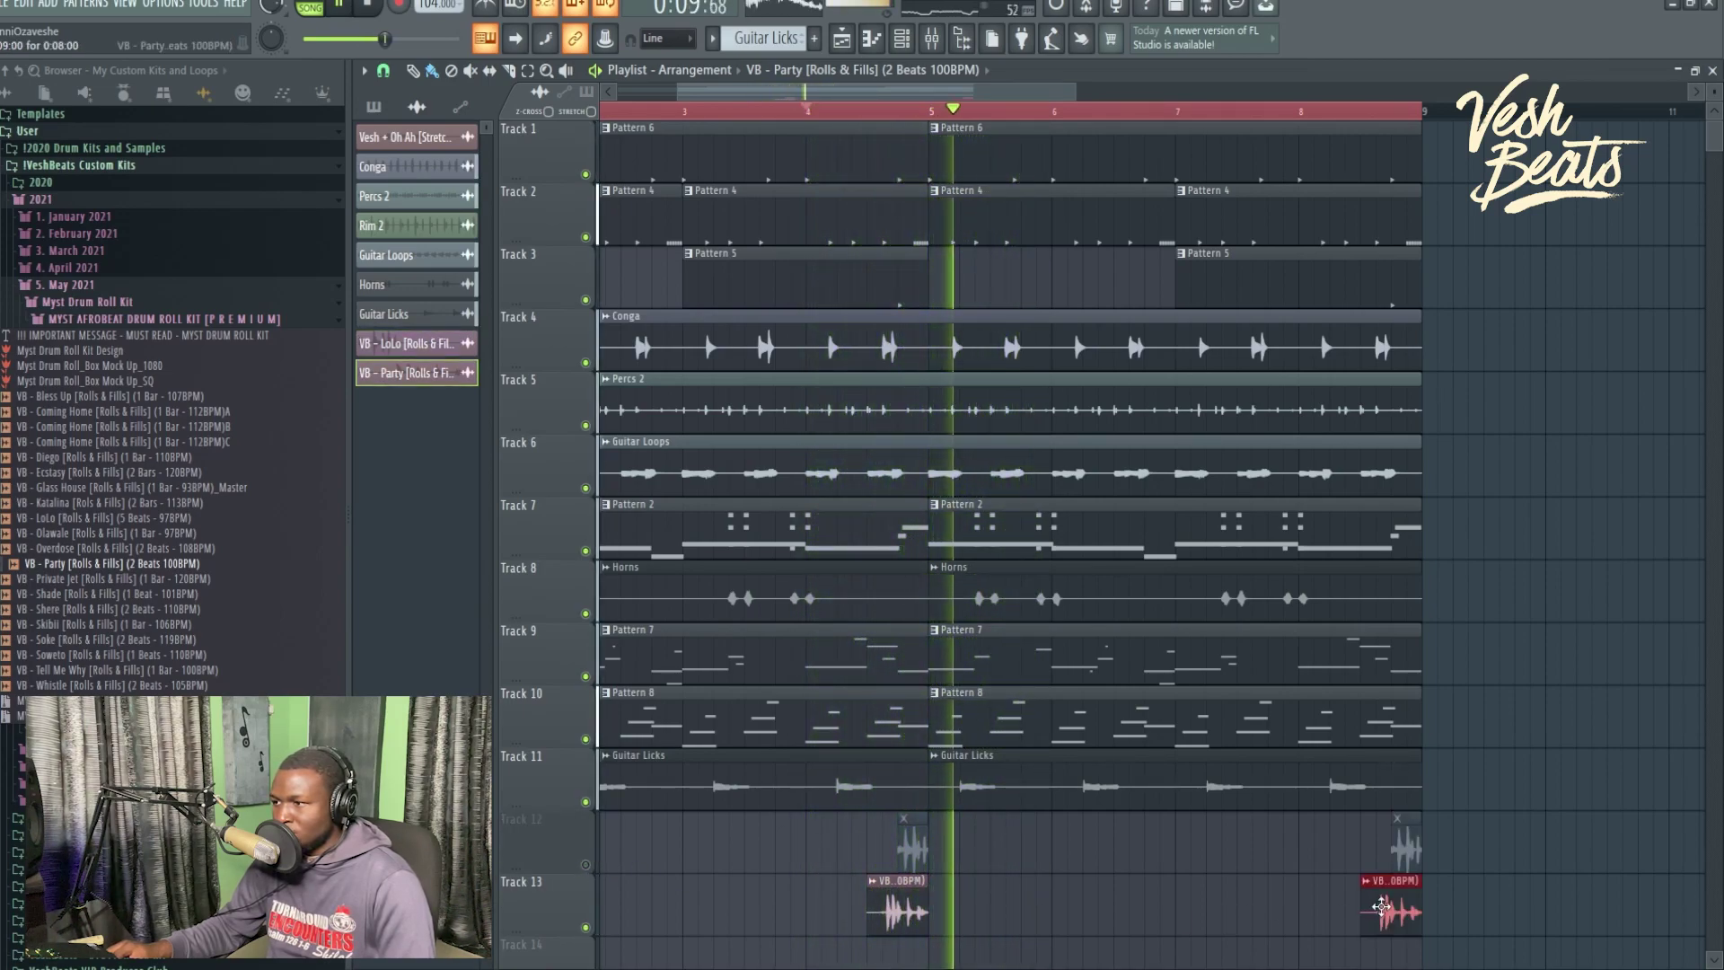
# Set the VB - Party fill's channel volume to 82% and delete the VB - LoLo channel.
pyautogui.doubleClick(1368, 912)
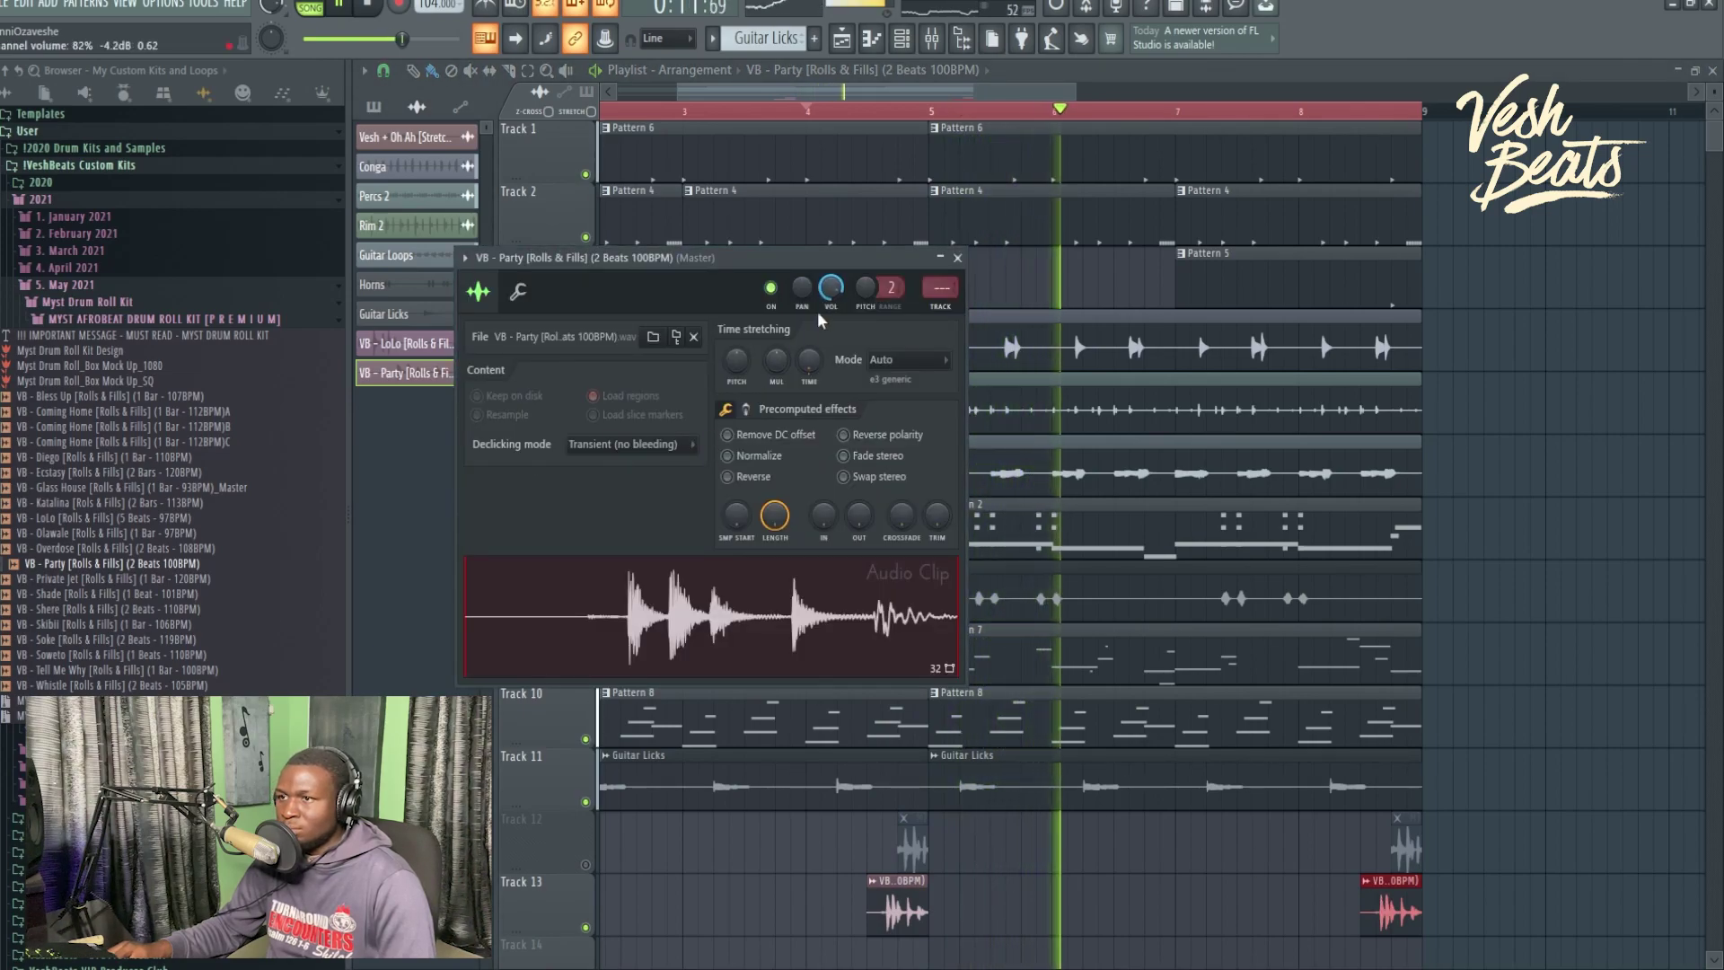
pyautogui.click(957, 258)
pyautogui.rightClick(395, 352)
pyautogui.click(432, 569)
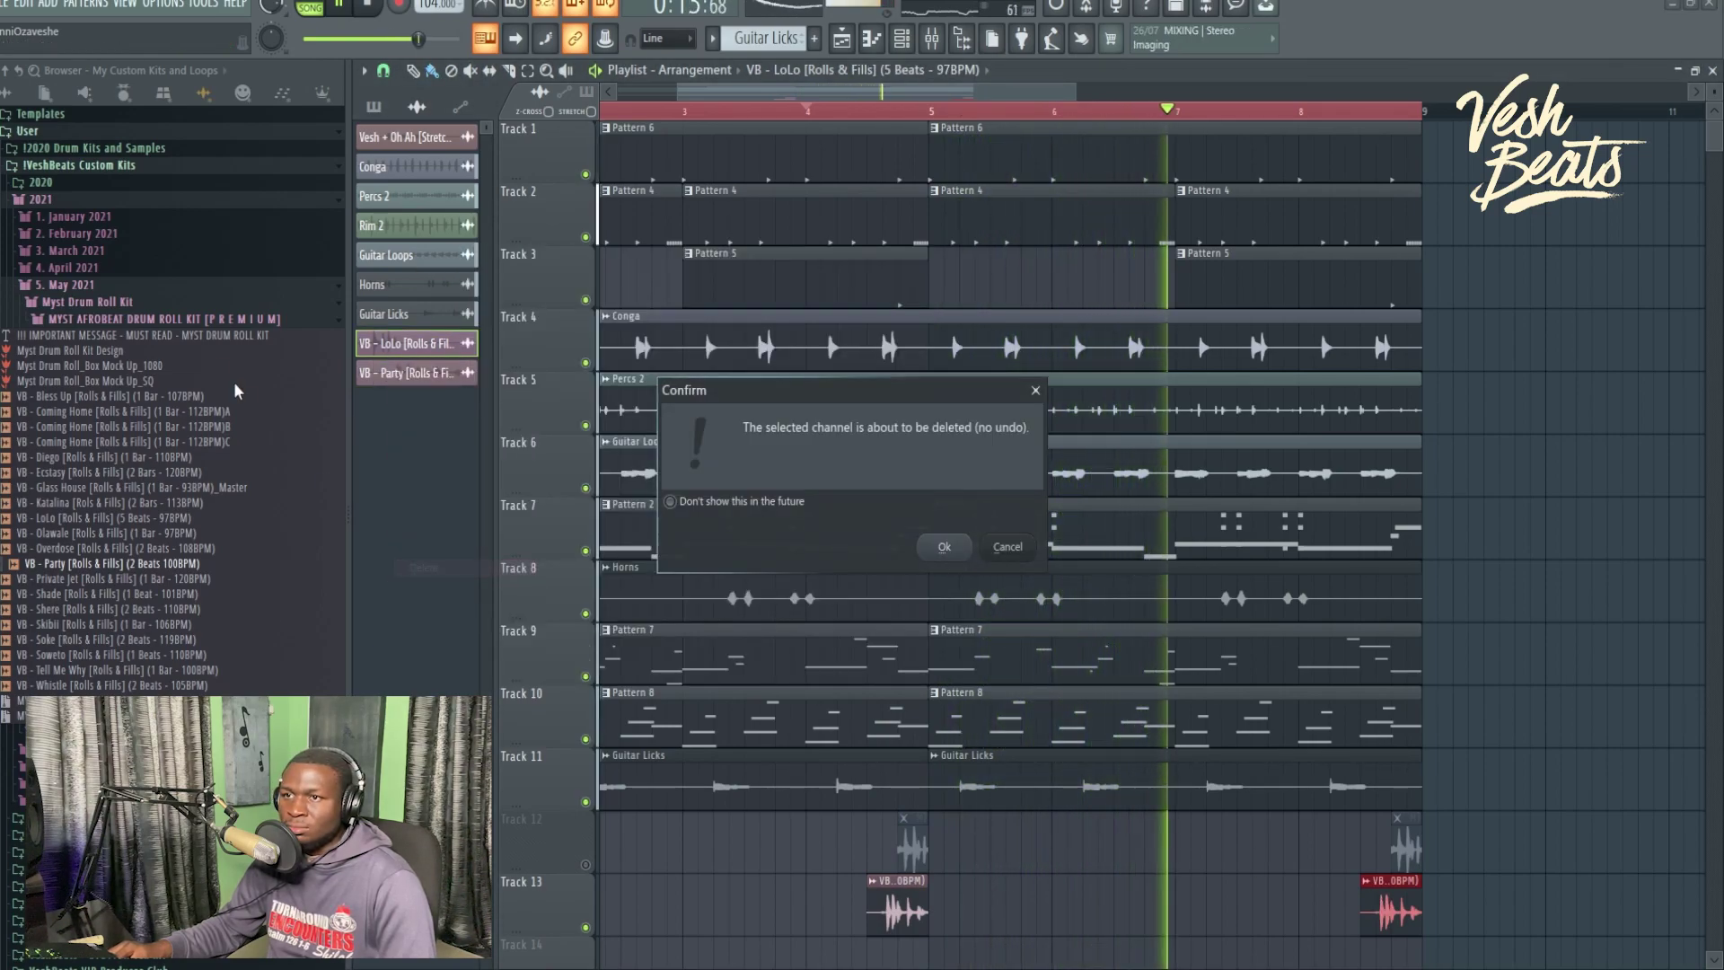
pyautogui.click(940, 542)
# Stop playback and look through the New Kits and My Favs sample collections in the browser.
pyautogui.click(242, 93)
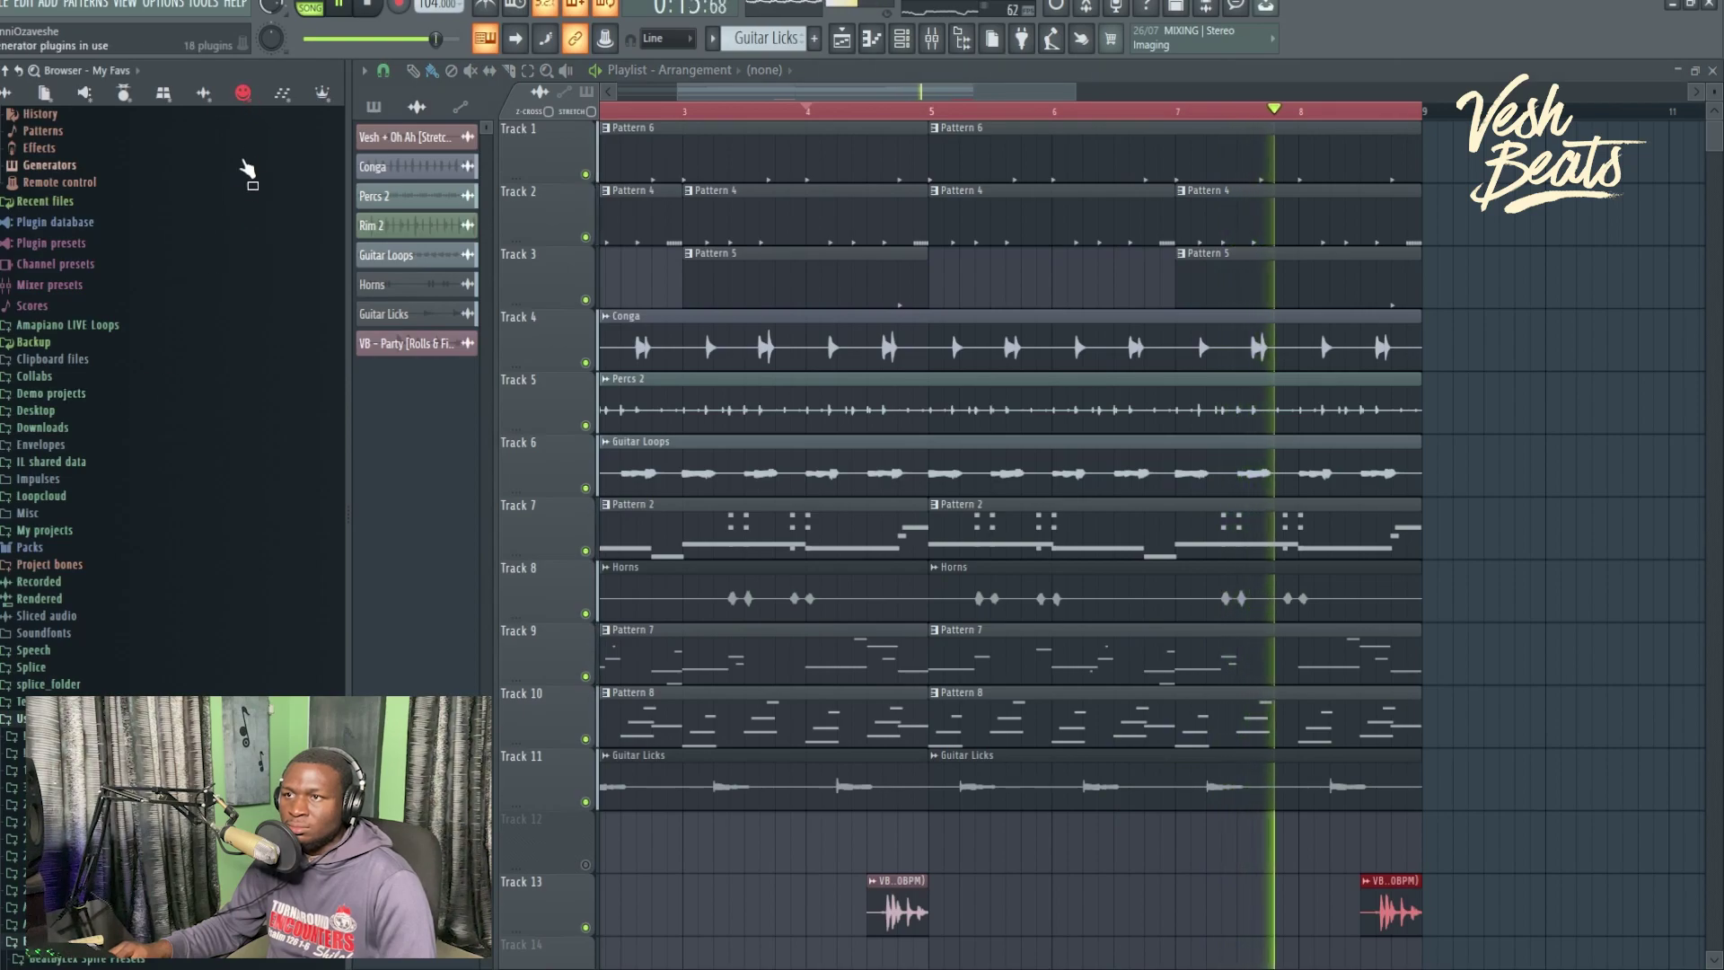
pyautogui.click(162, 93)
pyautogui.press('space')
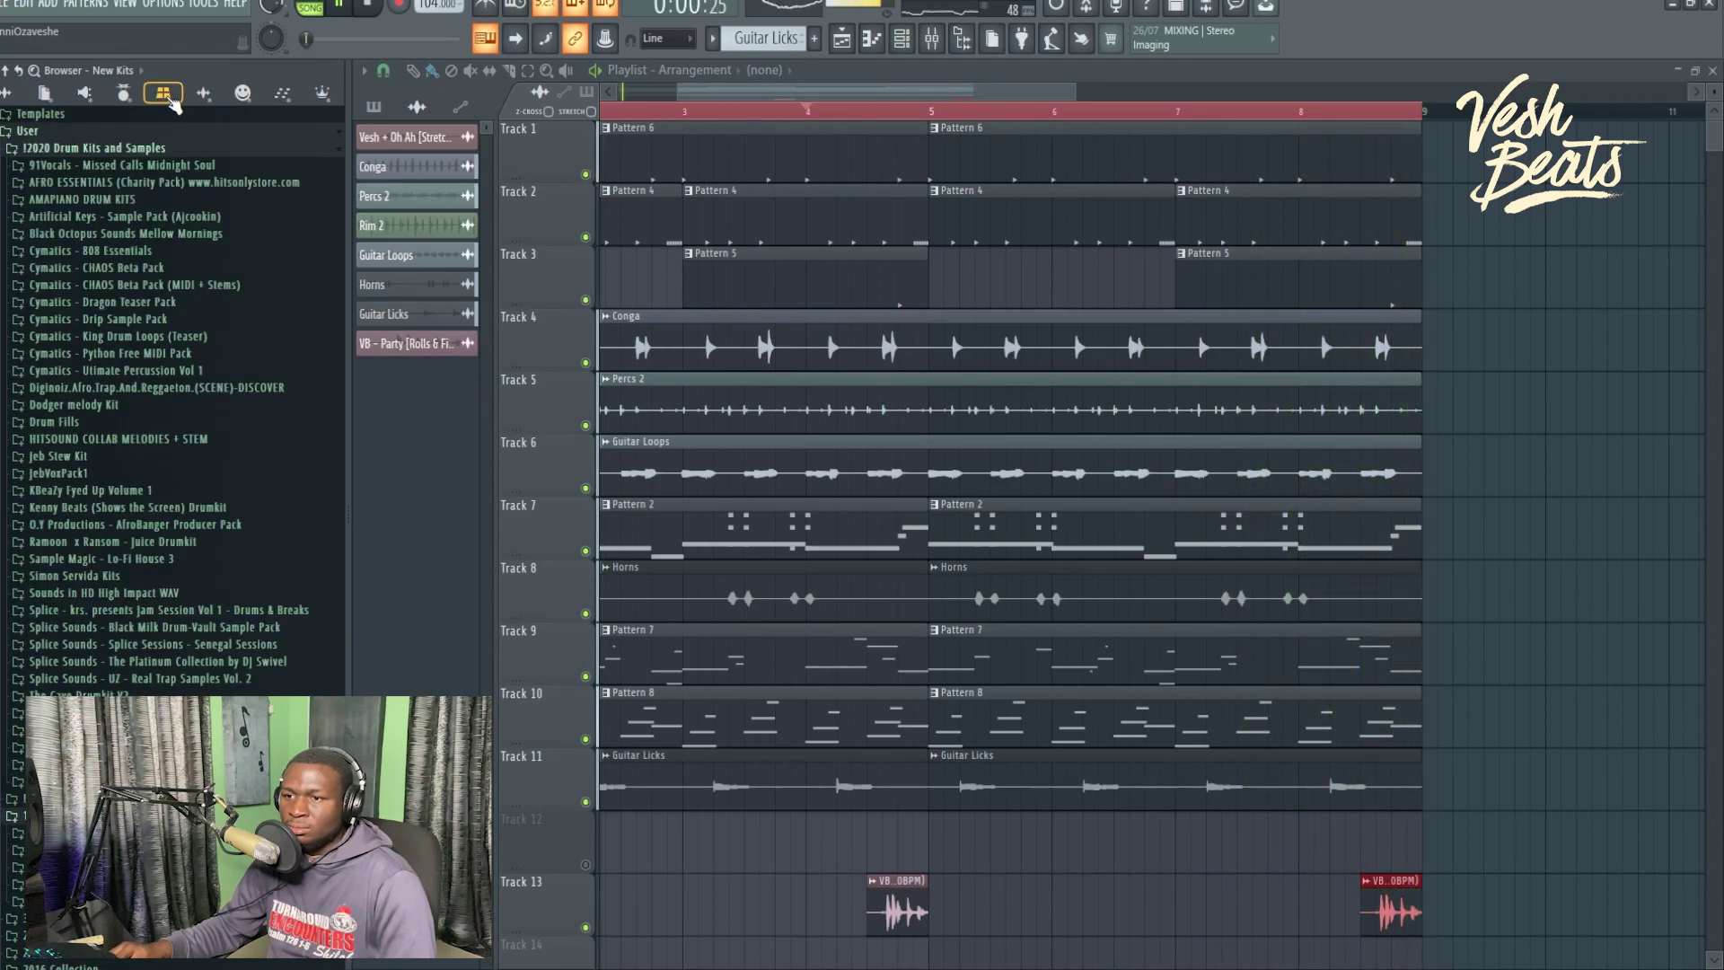
pyautogui.click(242, 92)
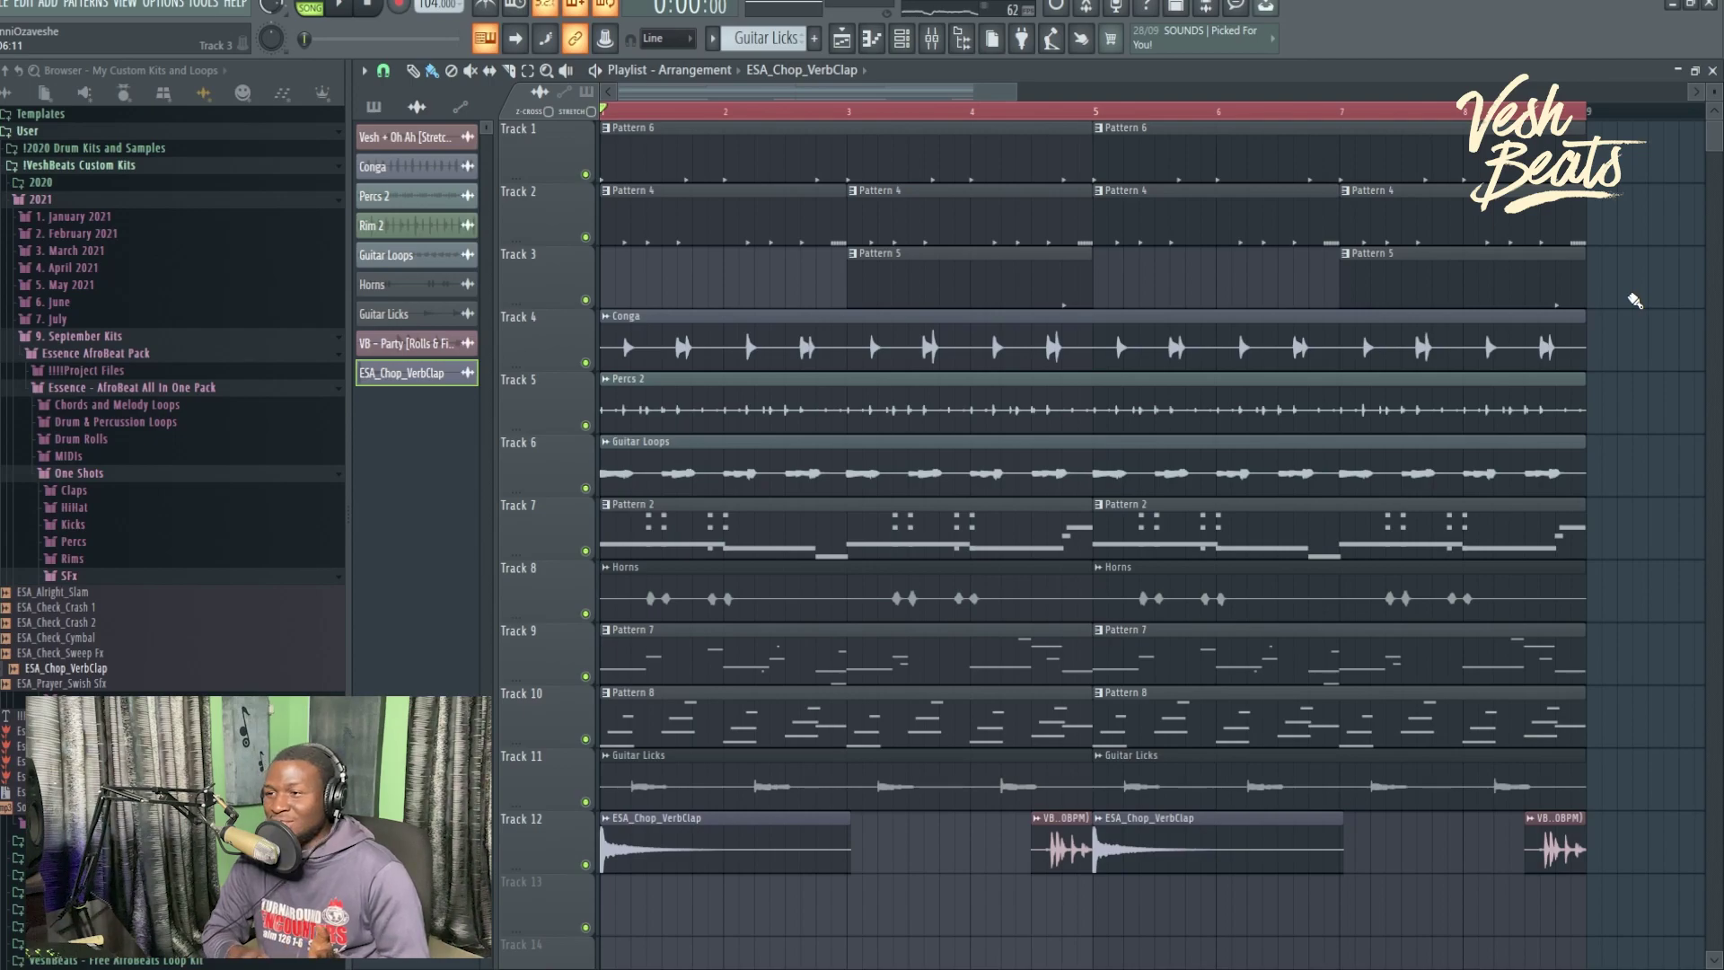
# Solo and play Guitar Licks on Track 11, check its source notes in the channel rack, and restore playback of all tracks.
pyautogui.rightClick(583, 801)
pyautogui.press('space')
pyautogui.click(633, 110)
pyautogui.press('space')
pyautogui.click(902, 38)
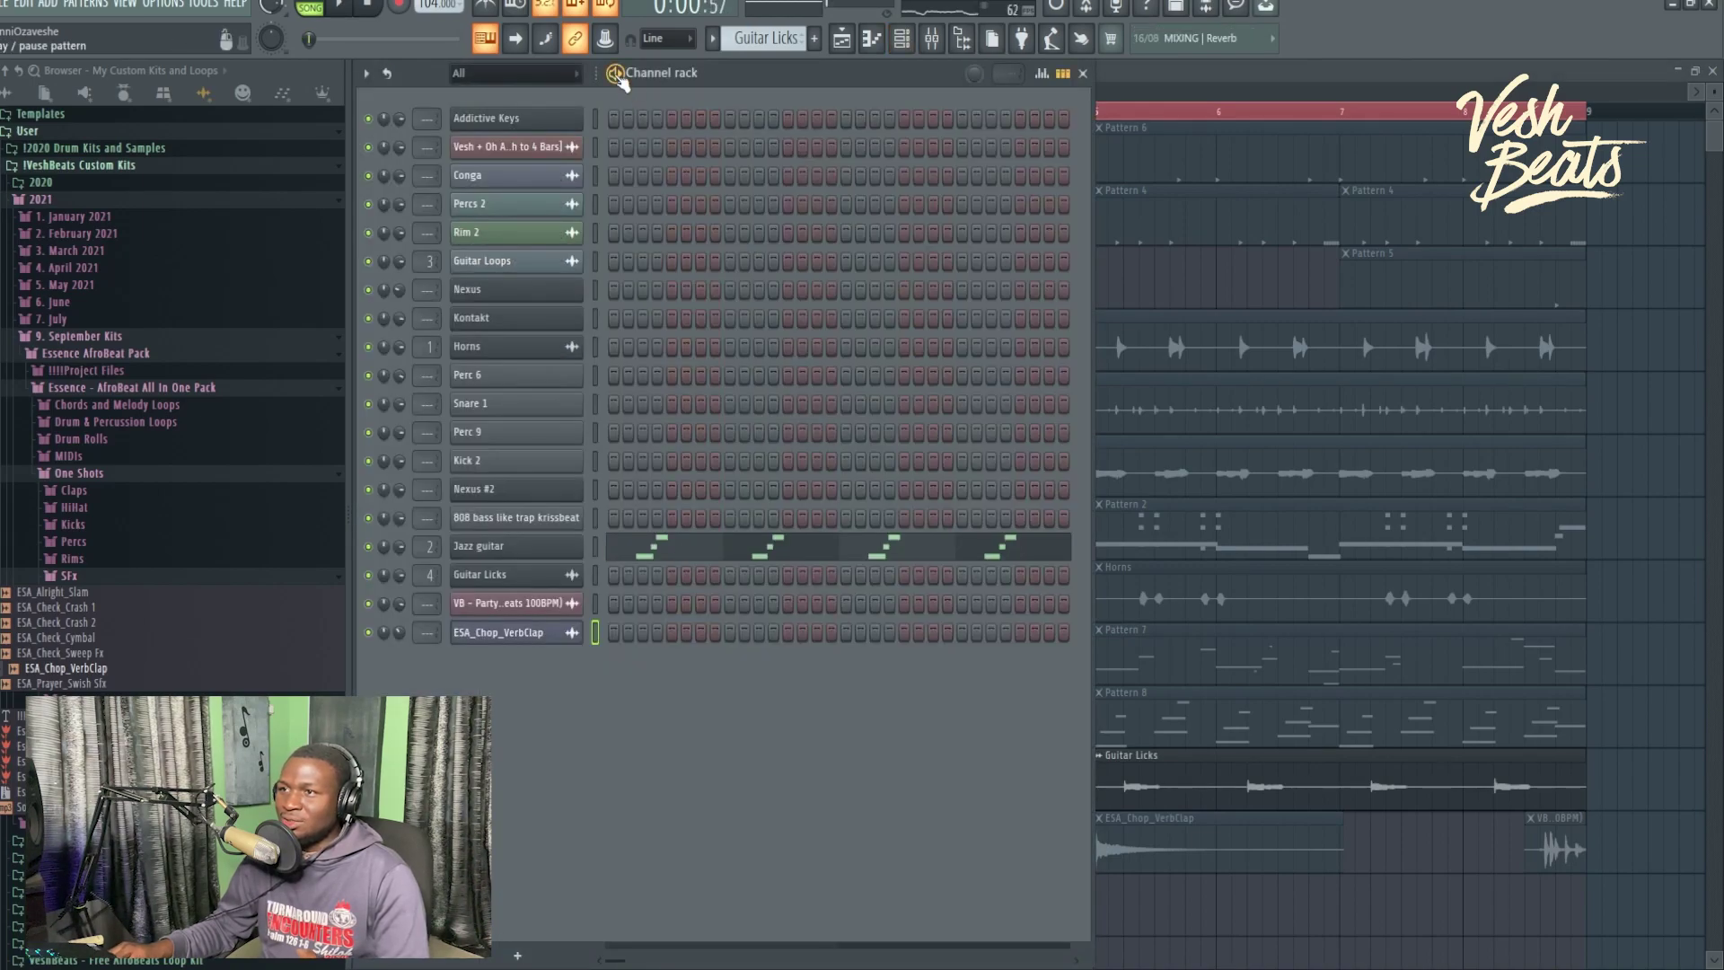
pyautogui.click(1664, 321)
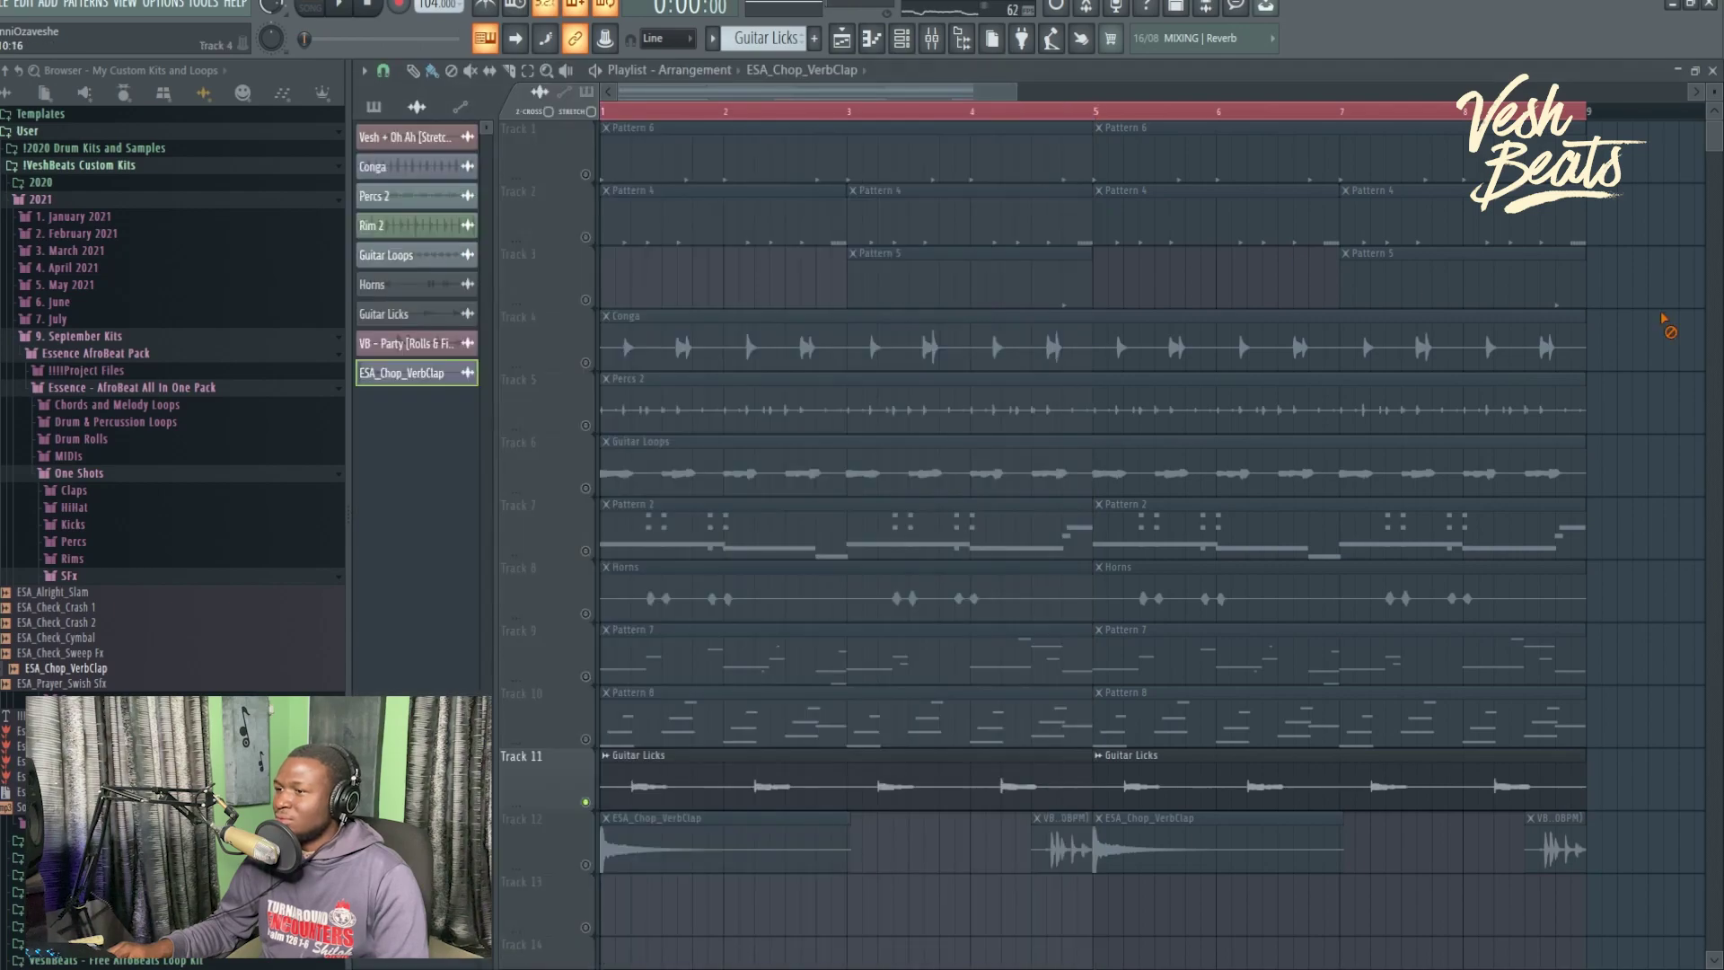
pyautogui.rightClick(586, 802)
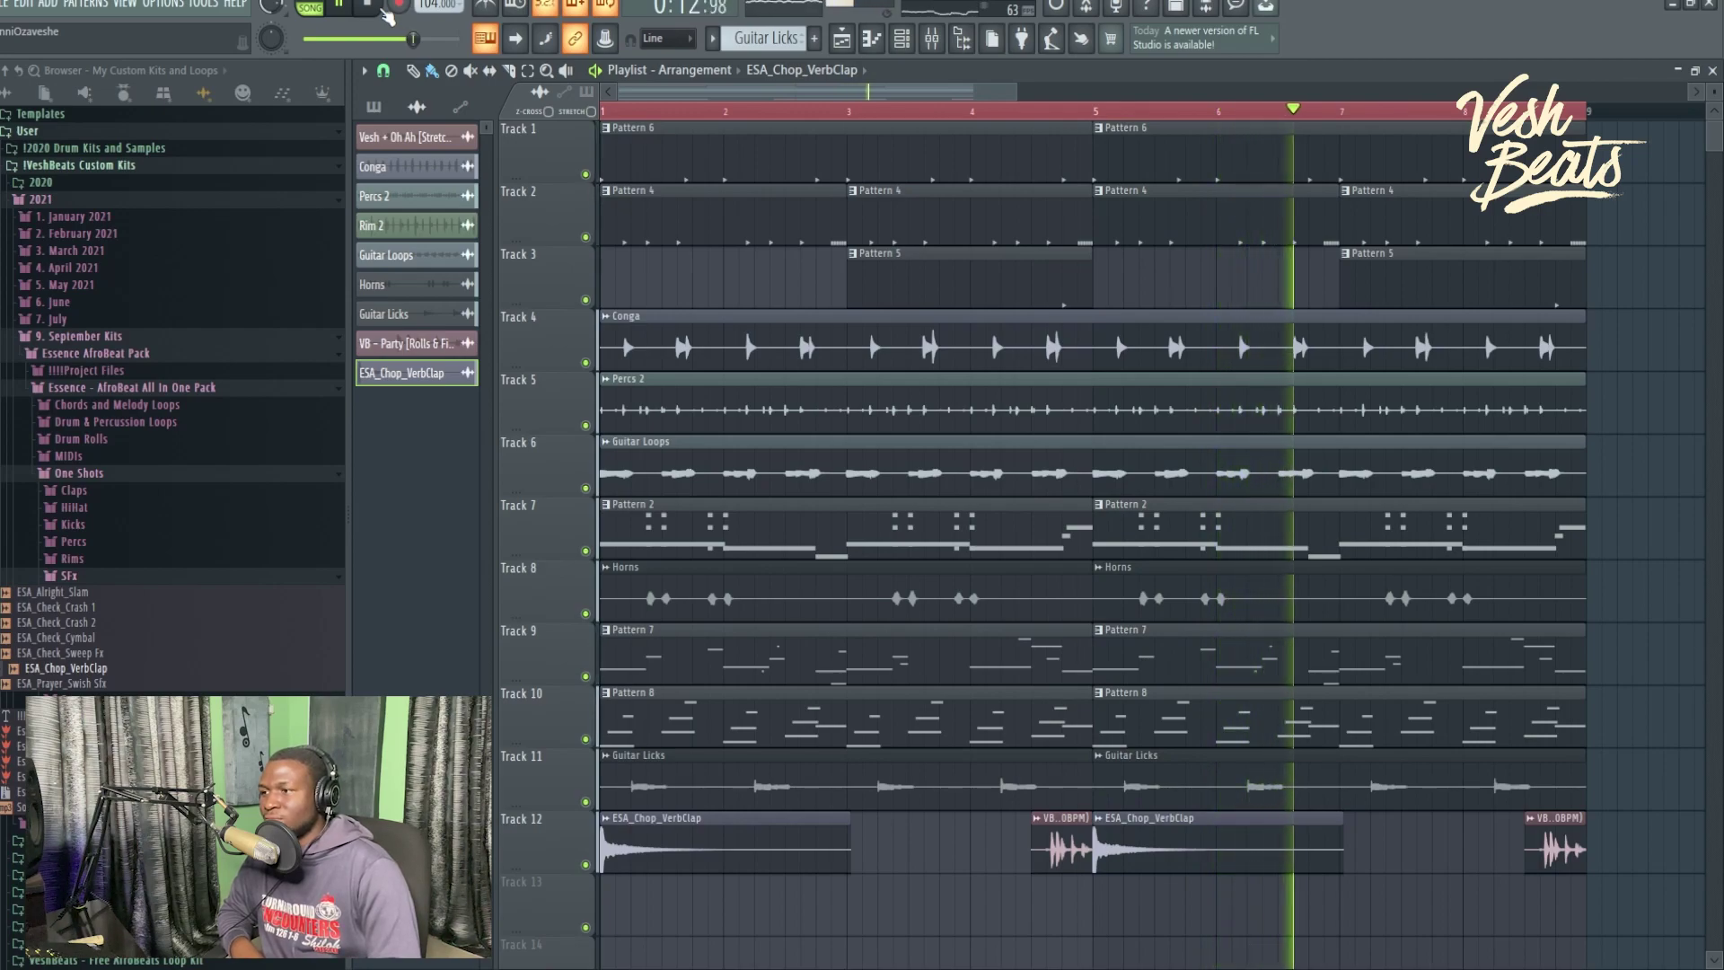
pyautogui.click(380, 7)
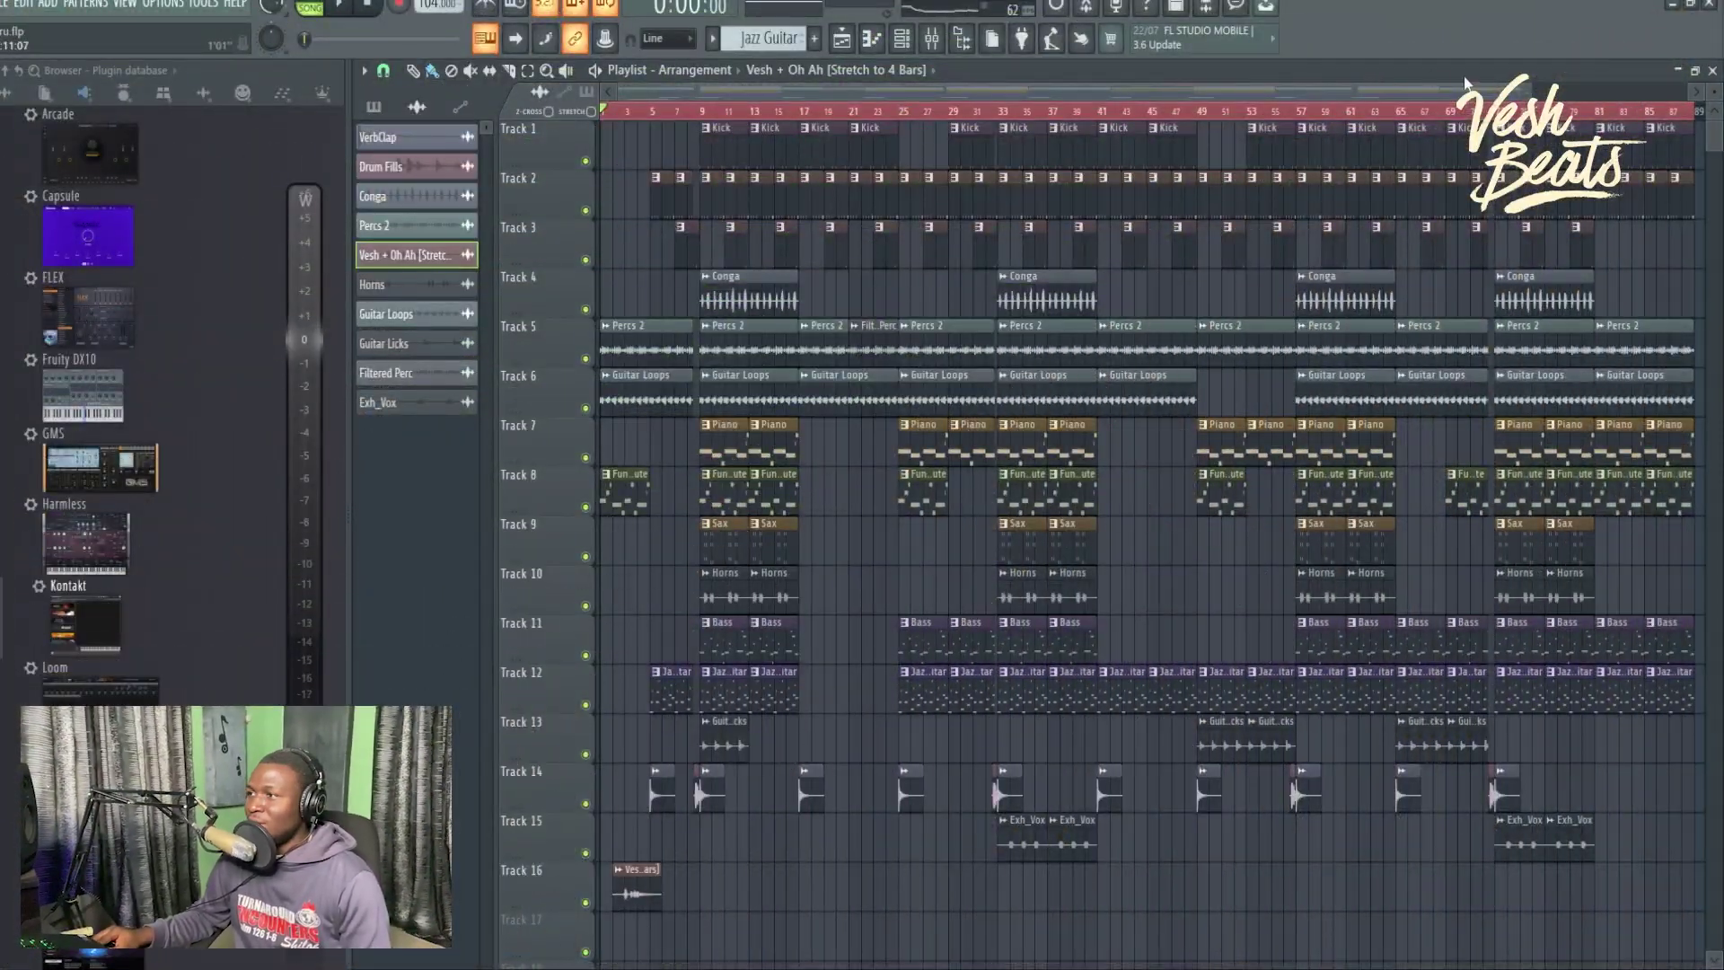
# Inspect the intro of the finished arrangement and play the Funny Flute pattern from the channel rack.
pyautogui.moveTo(1532, 90); pyautogui.dragTo(792, 154)
pyautogui.doubleClick(698, 398)
pyautogui.press('Escape')
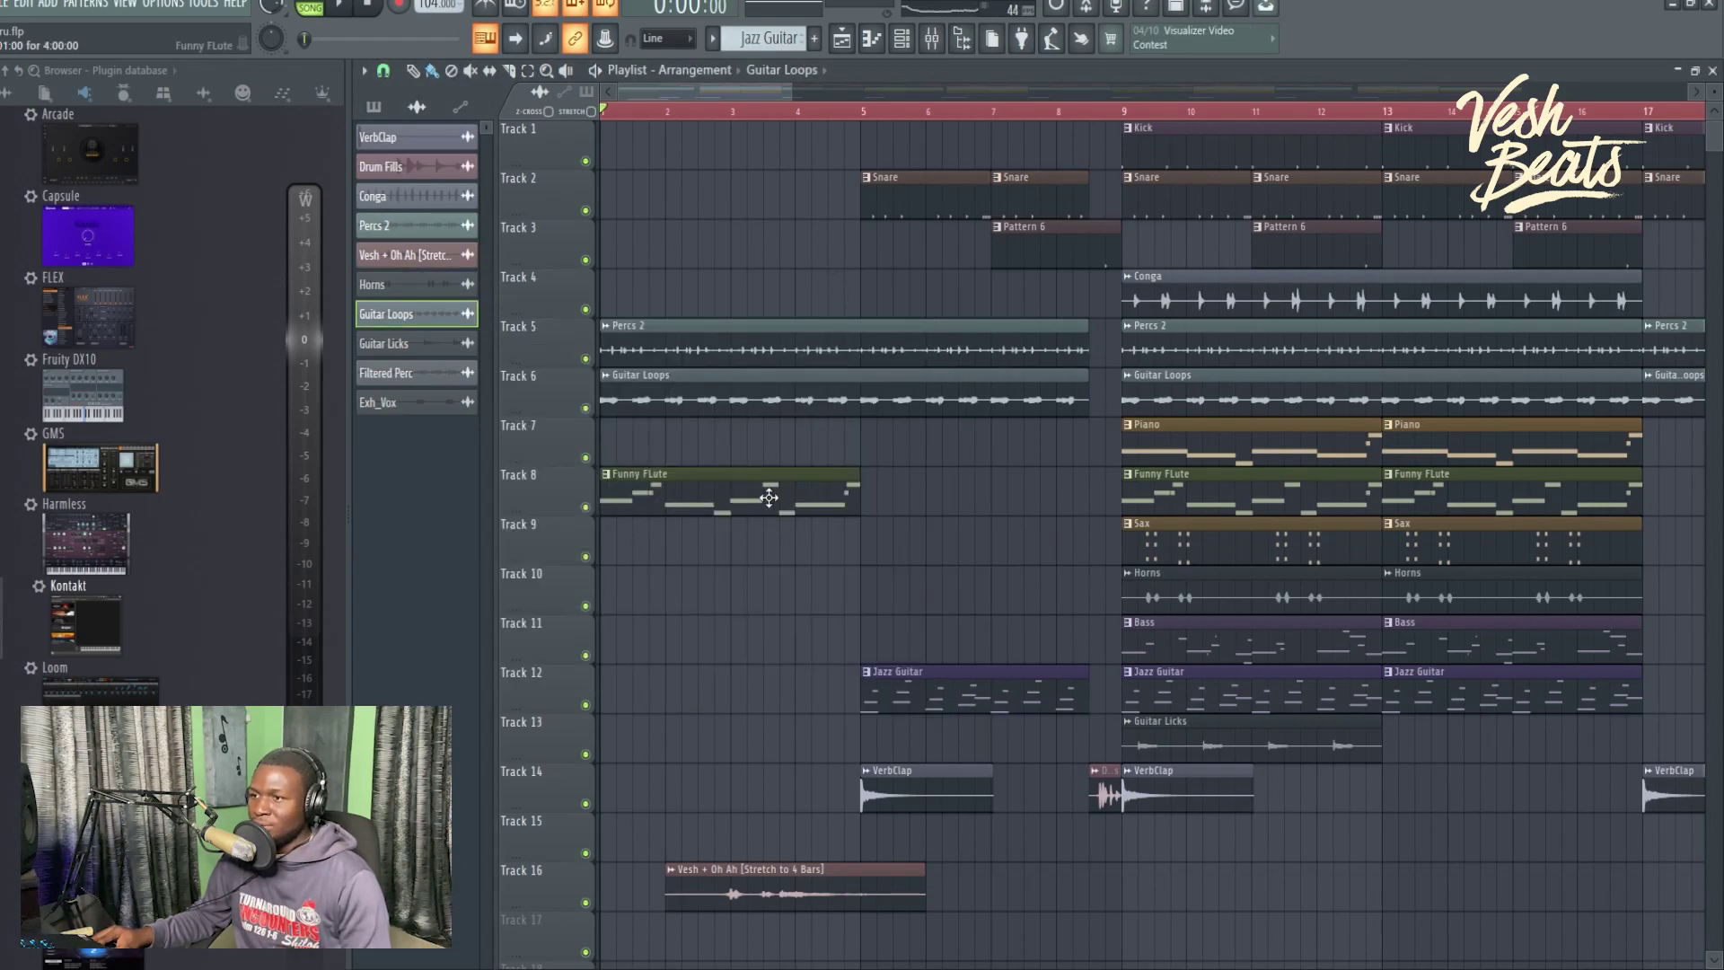
pyautogui.click(684, 514)
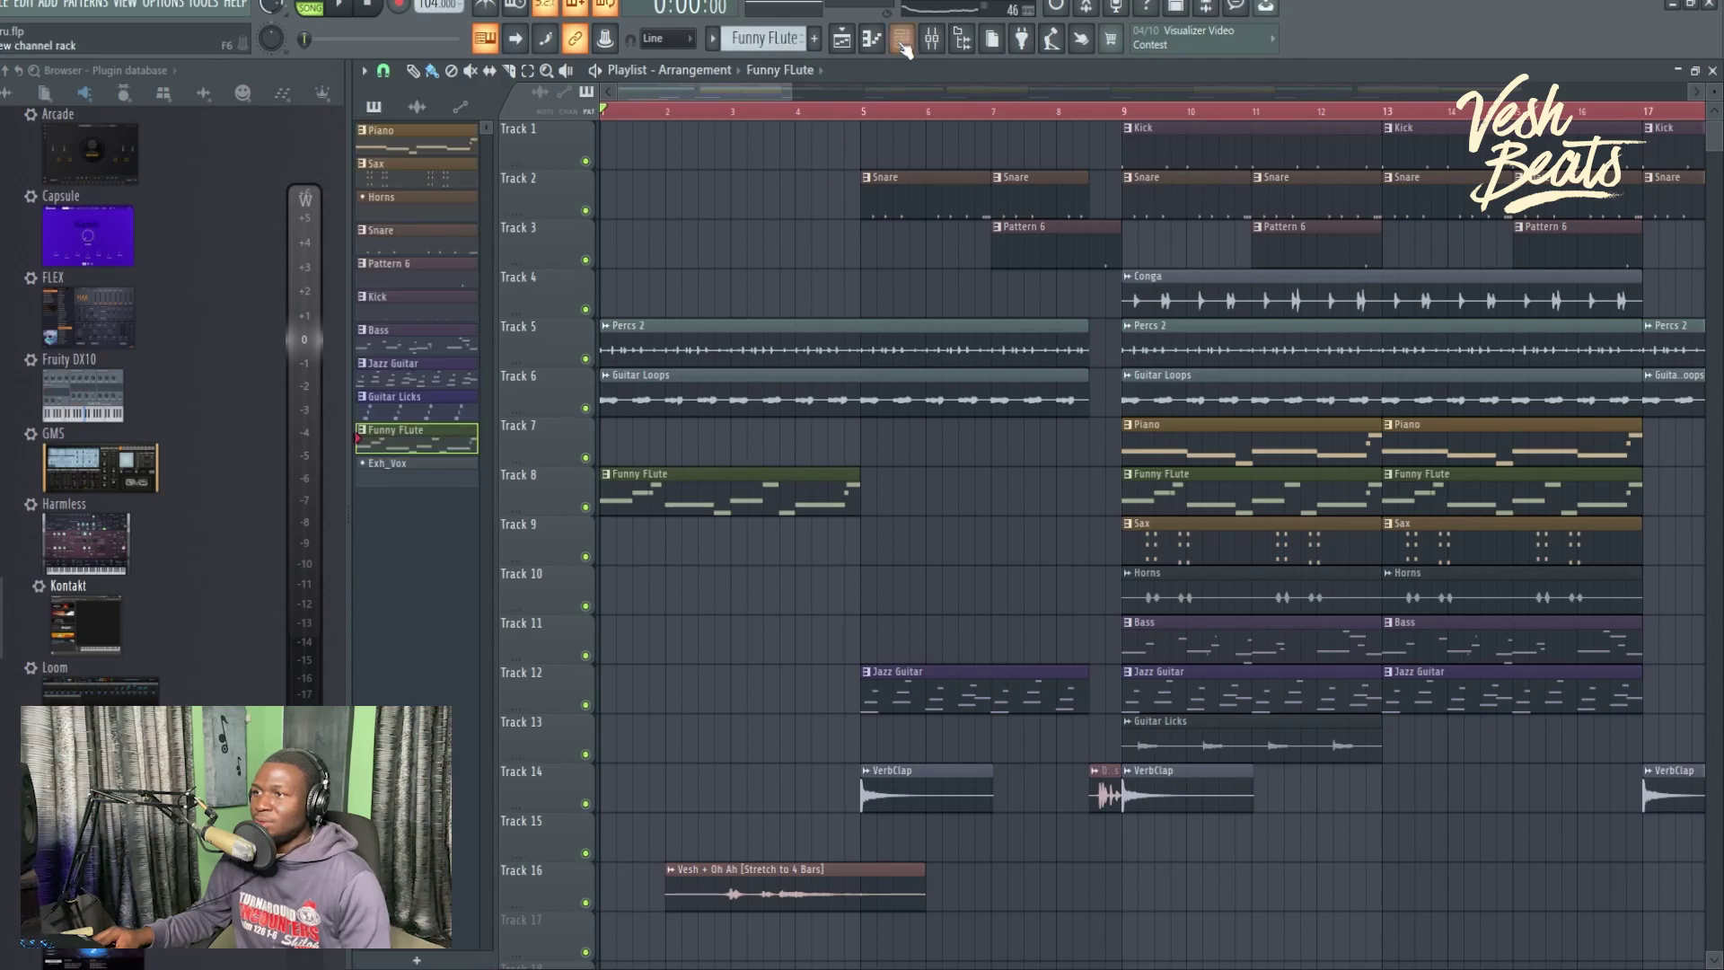
pyautogui.click(915, 38)
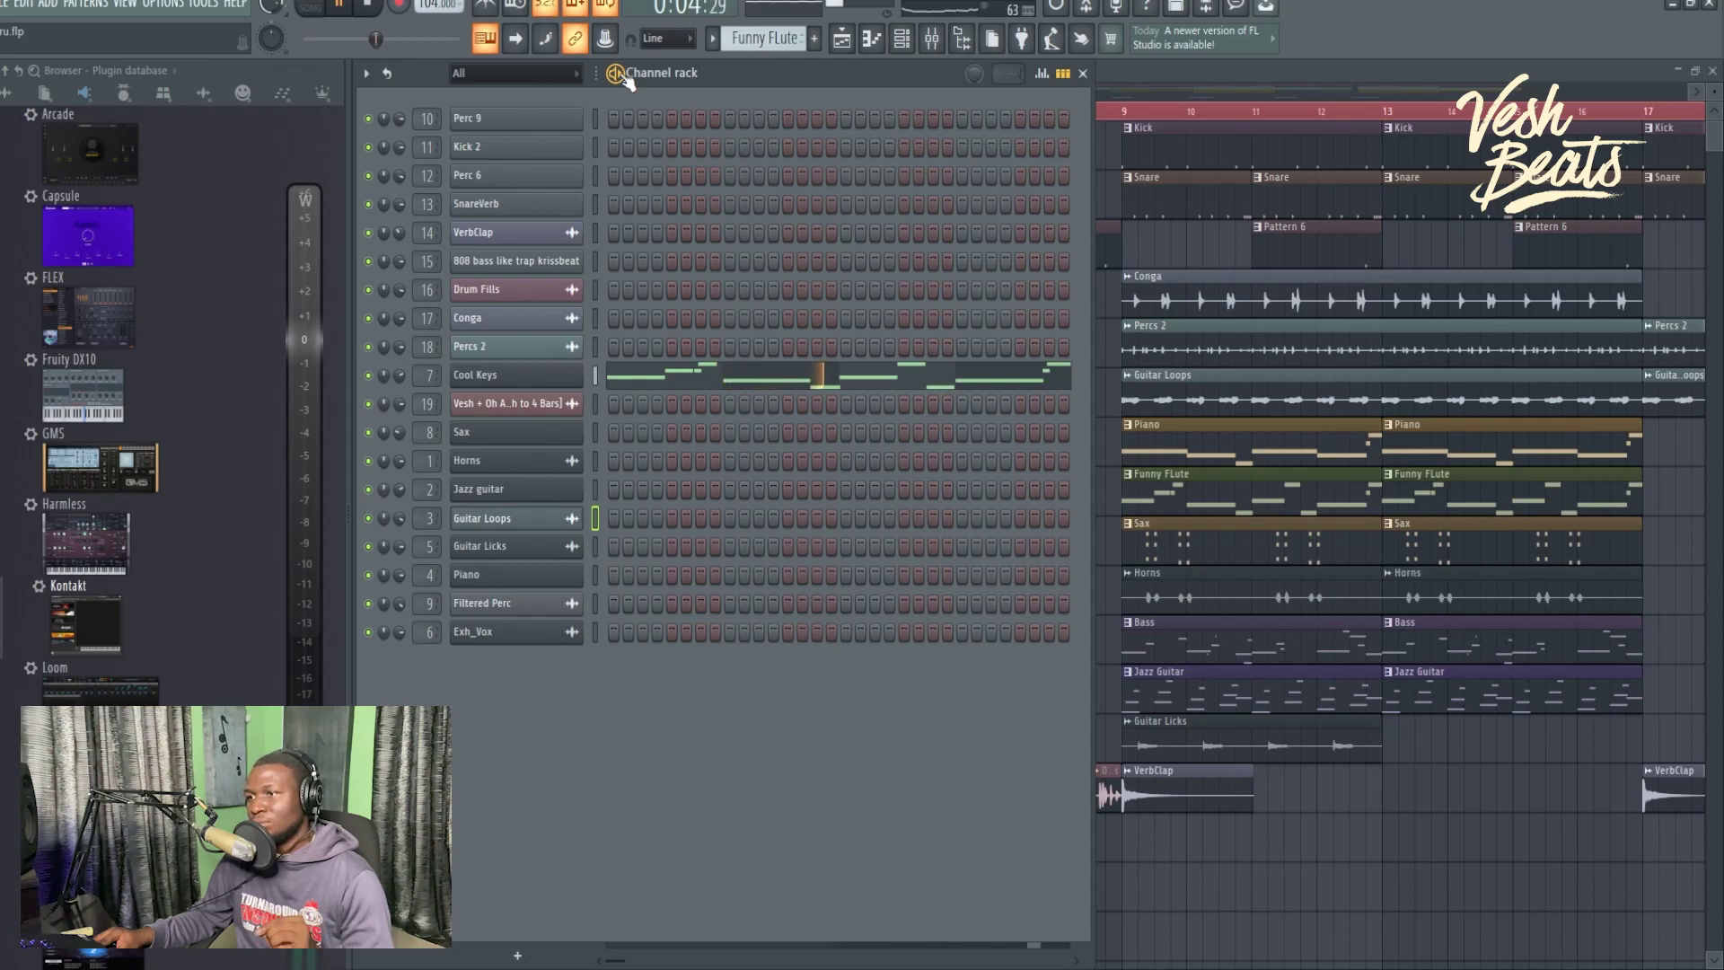
pyautogui.press('F6')
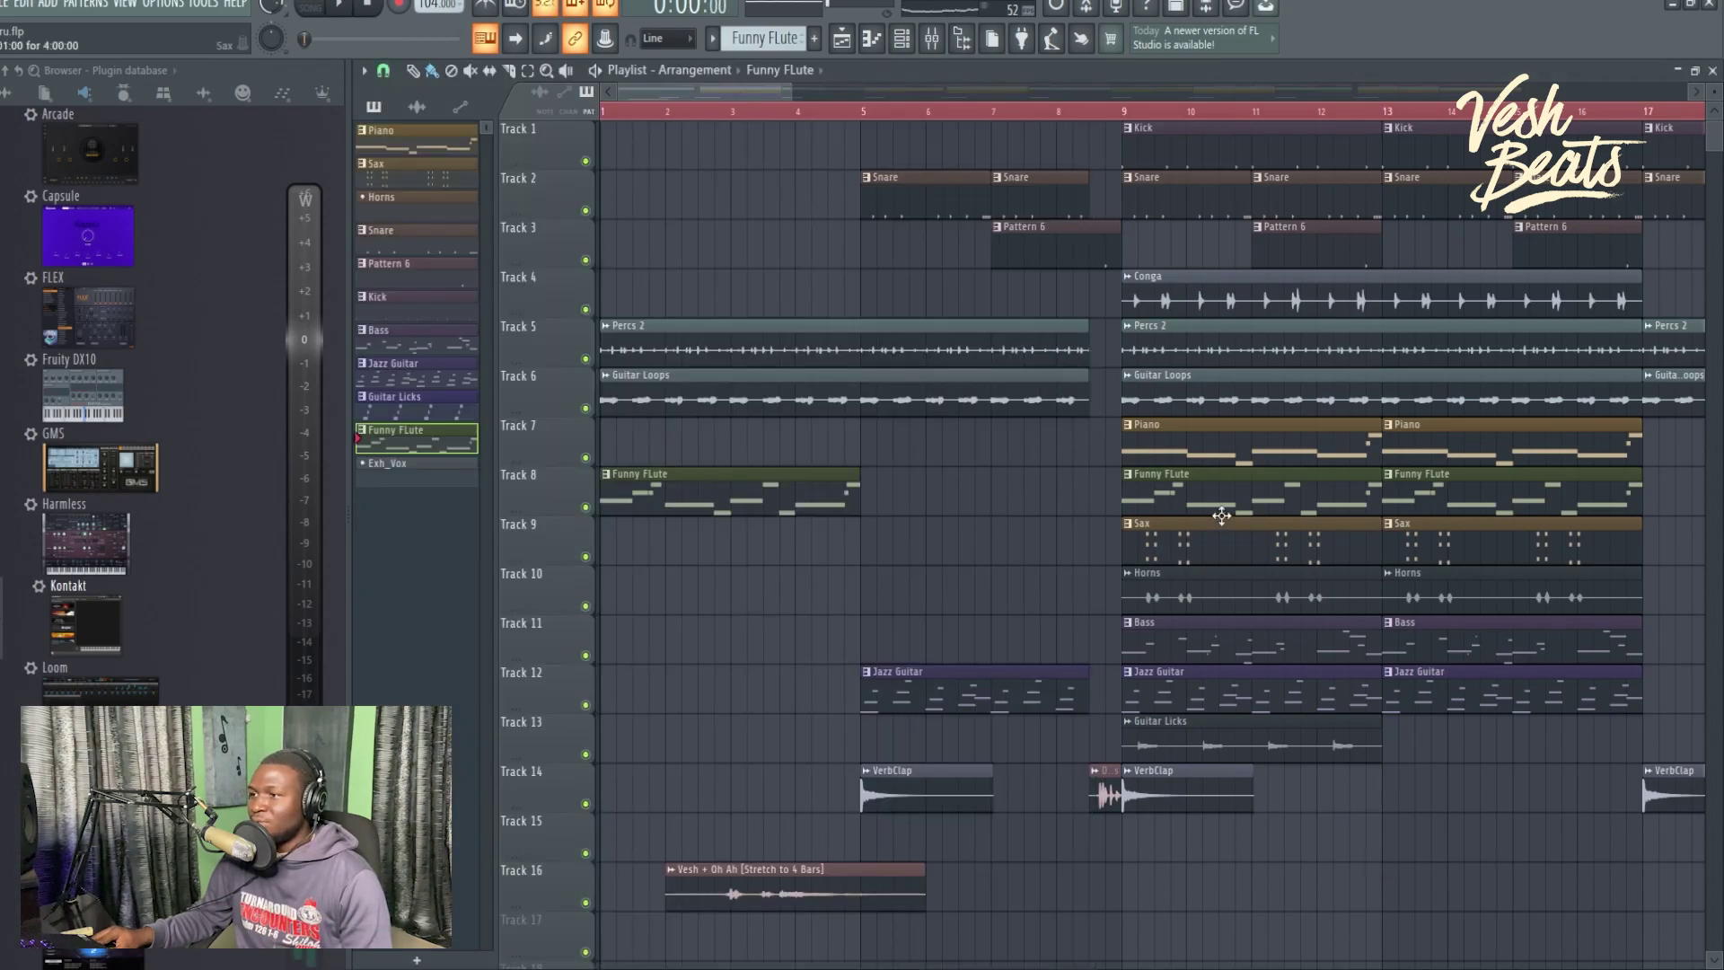
# Select the Piano and Funny Flute clips at bar 9, play Tracks 7 and 8 soloed together, and restore all tracks.
pyautogui.moveTo(1226, 504); pyautogui.dragTo(1234, 462)
pyautogui.rightClick(585, 457)
pyautogui.click(585, 507)
pyautogui.press('space')
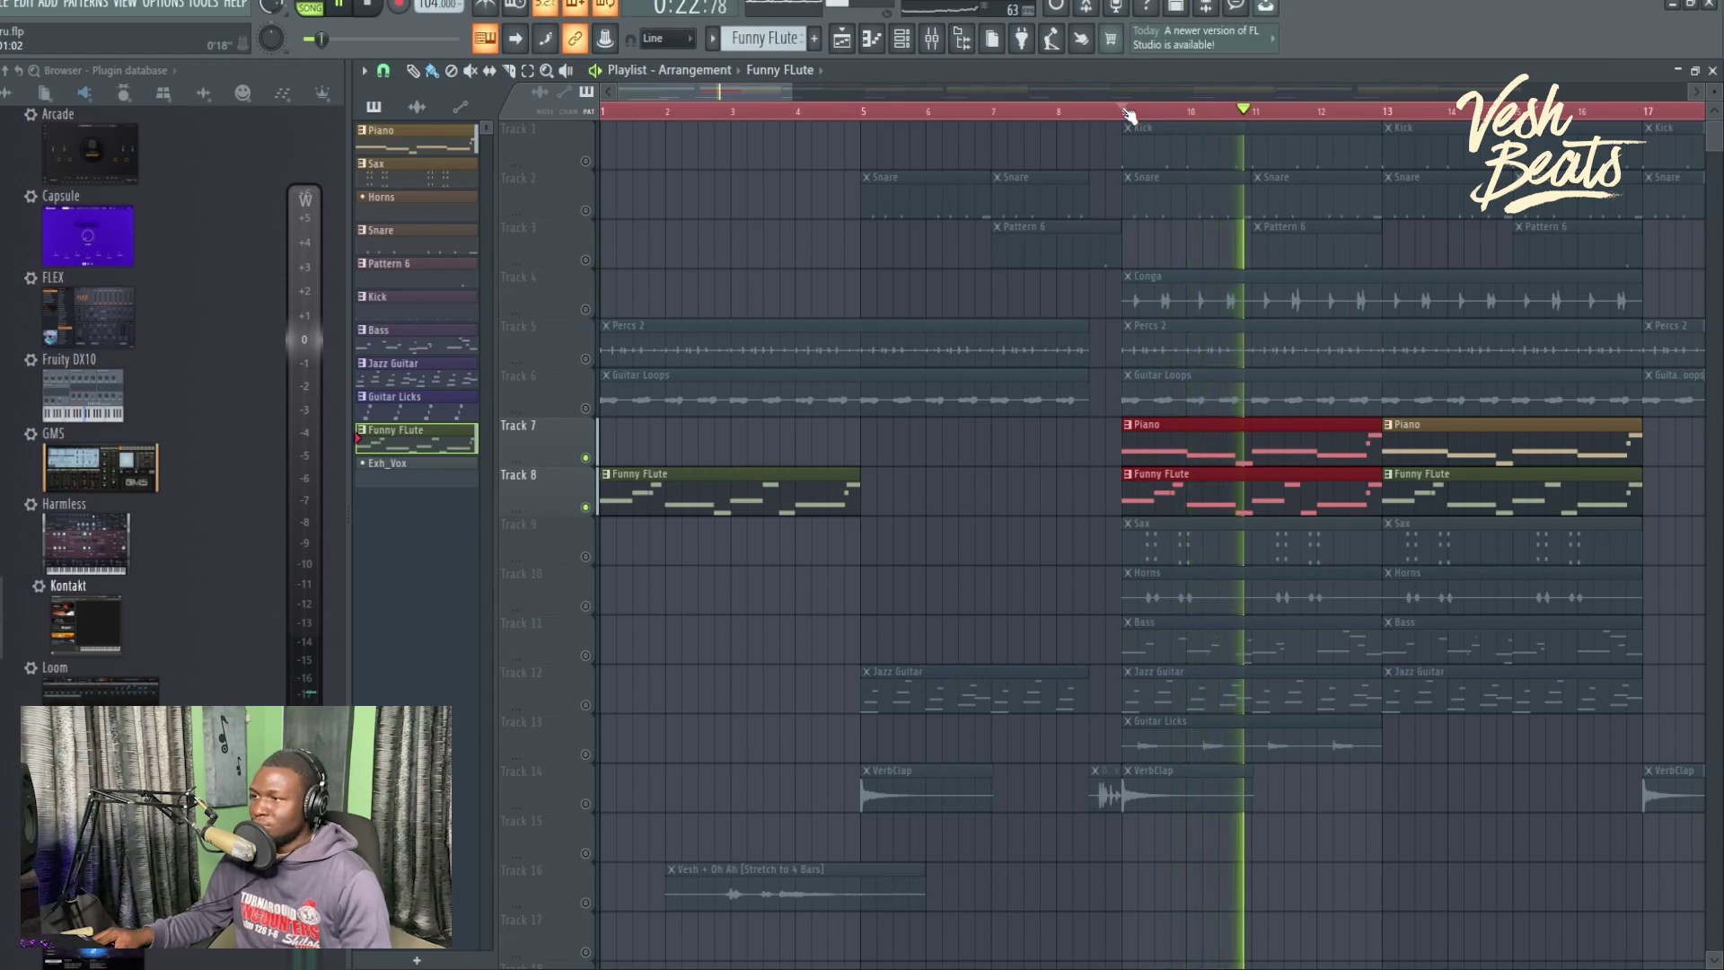
pyautogui.press('space')
pyautogui.rightClick(589, 518)
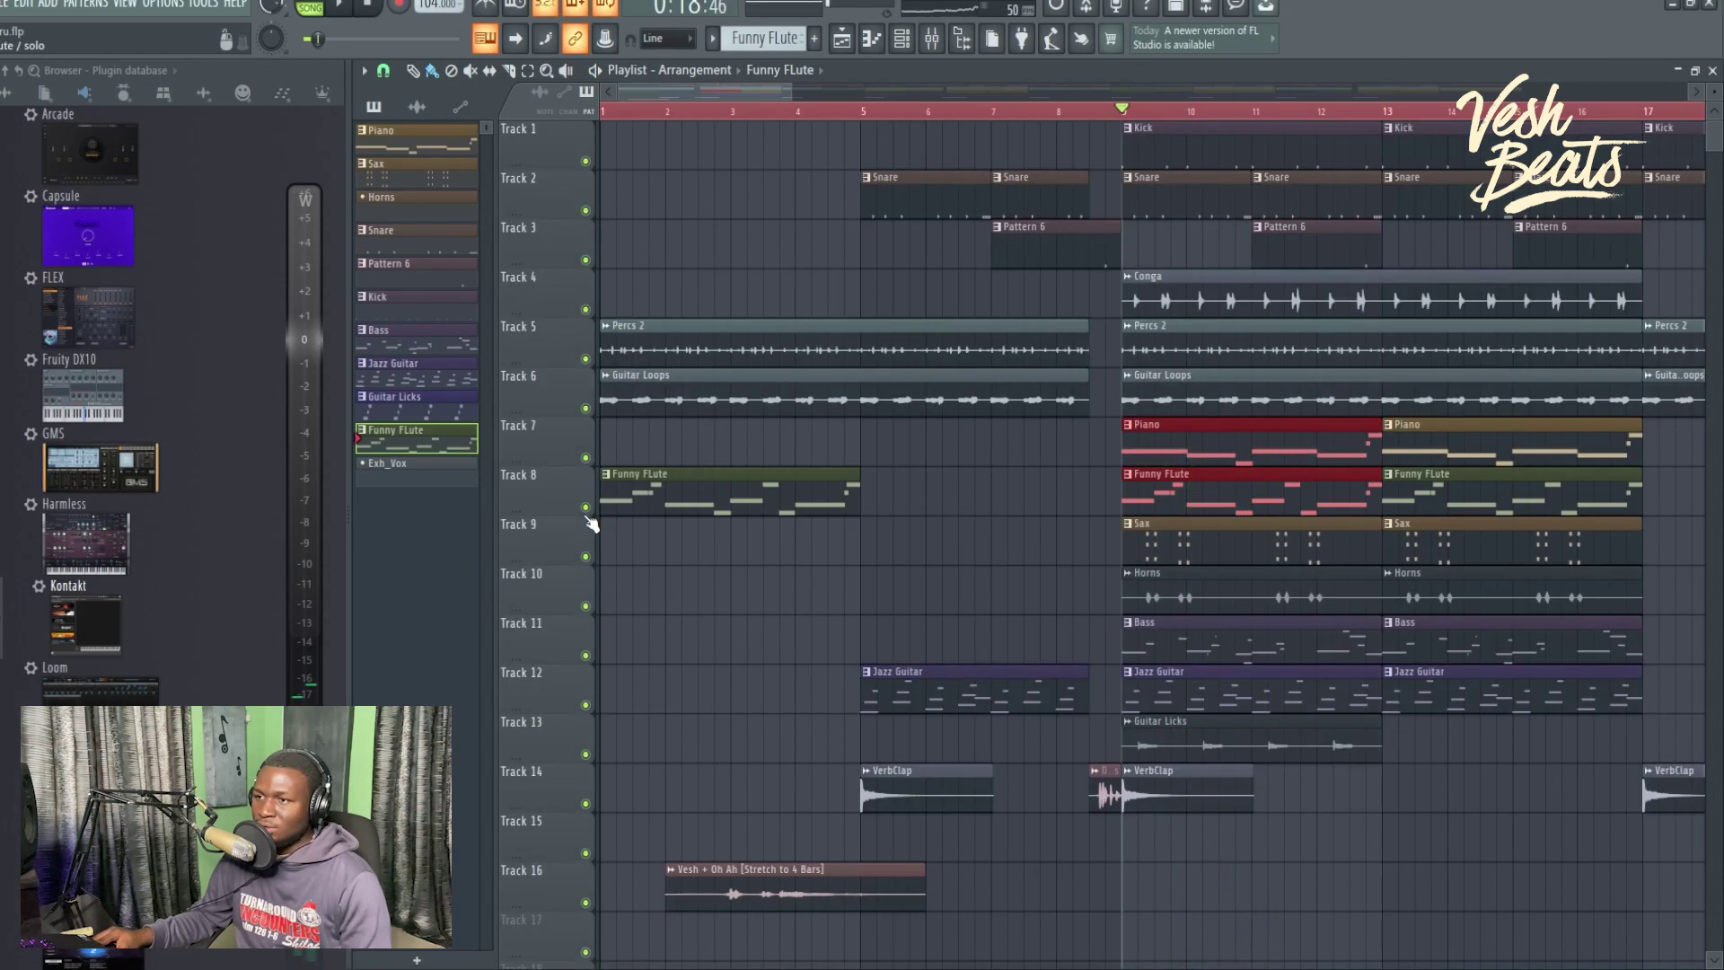
# Play the full arrangement from bar 1 through the intro up to the drop at bar 9.
pyautogui.moveTo(697, 117); pyautogui.dragTo(470, 126)
pyautogui.press('space')
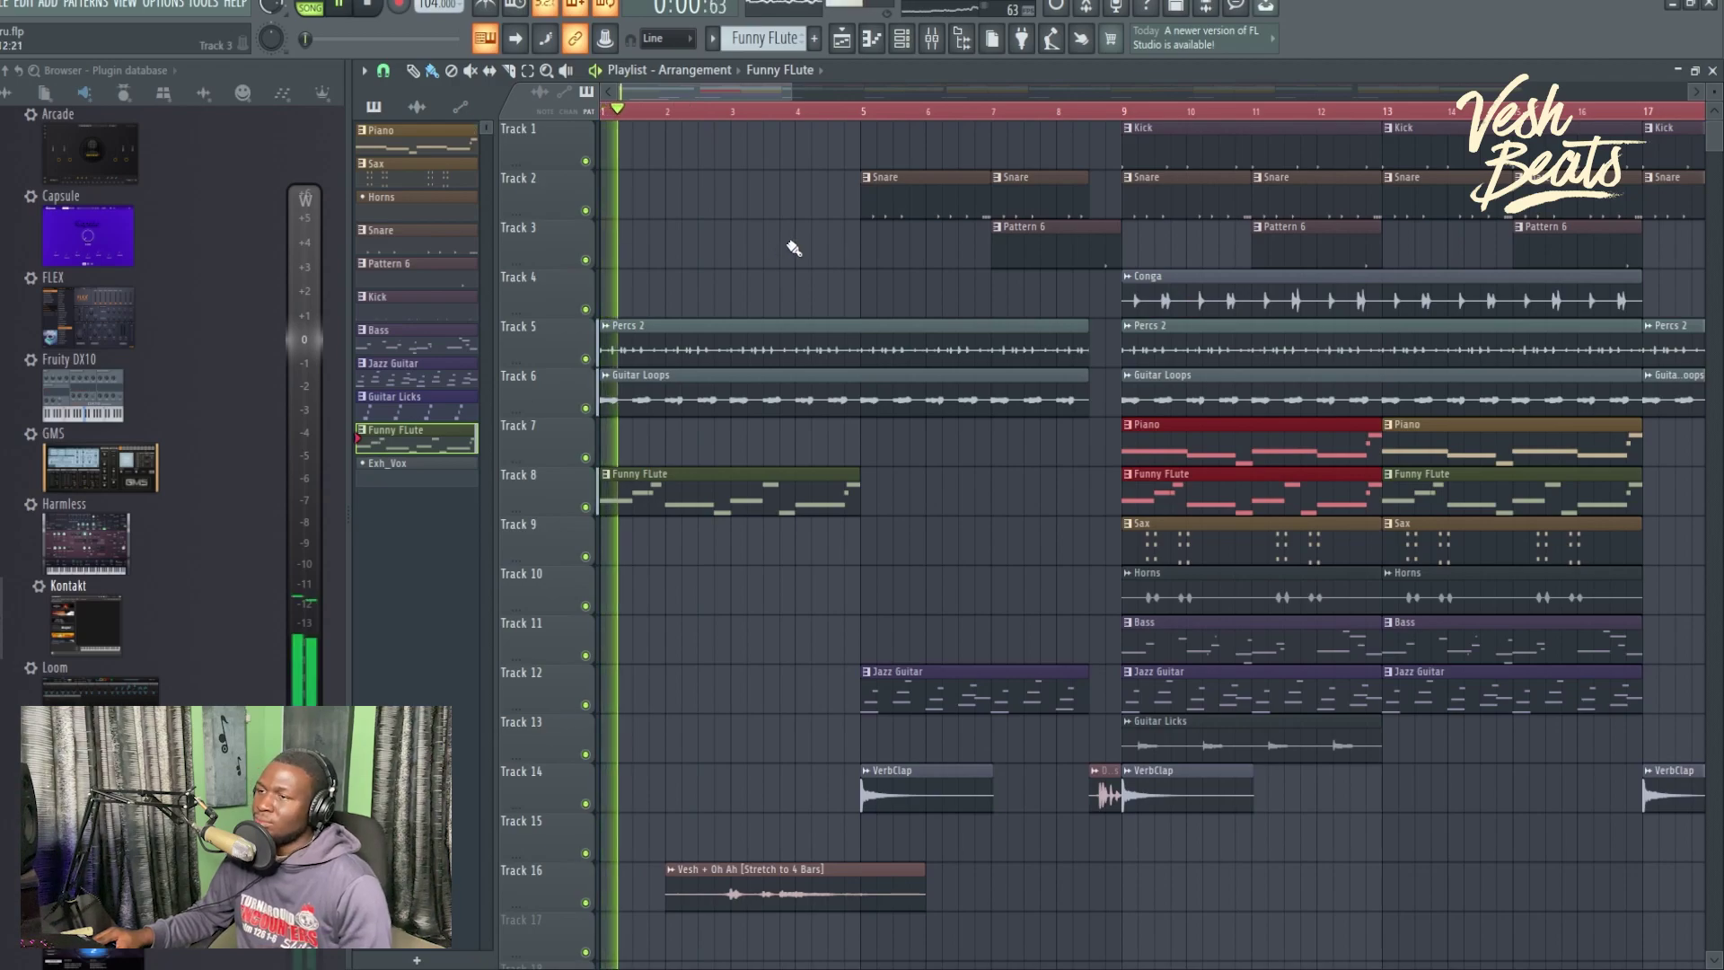
pyautogui.keyDown('ctrl'); pyautogui.rightClick(793, 243); pyautogui.keyUp('ctrl')
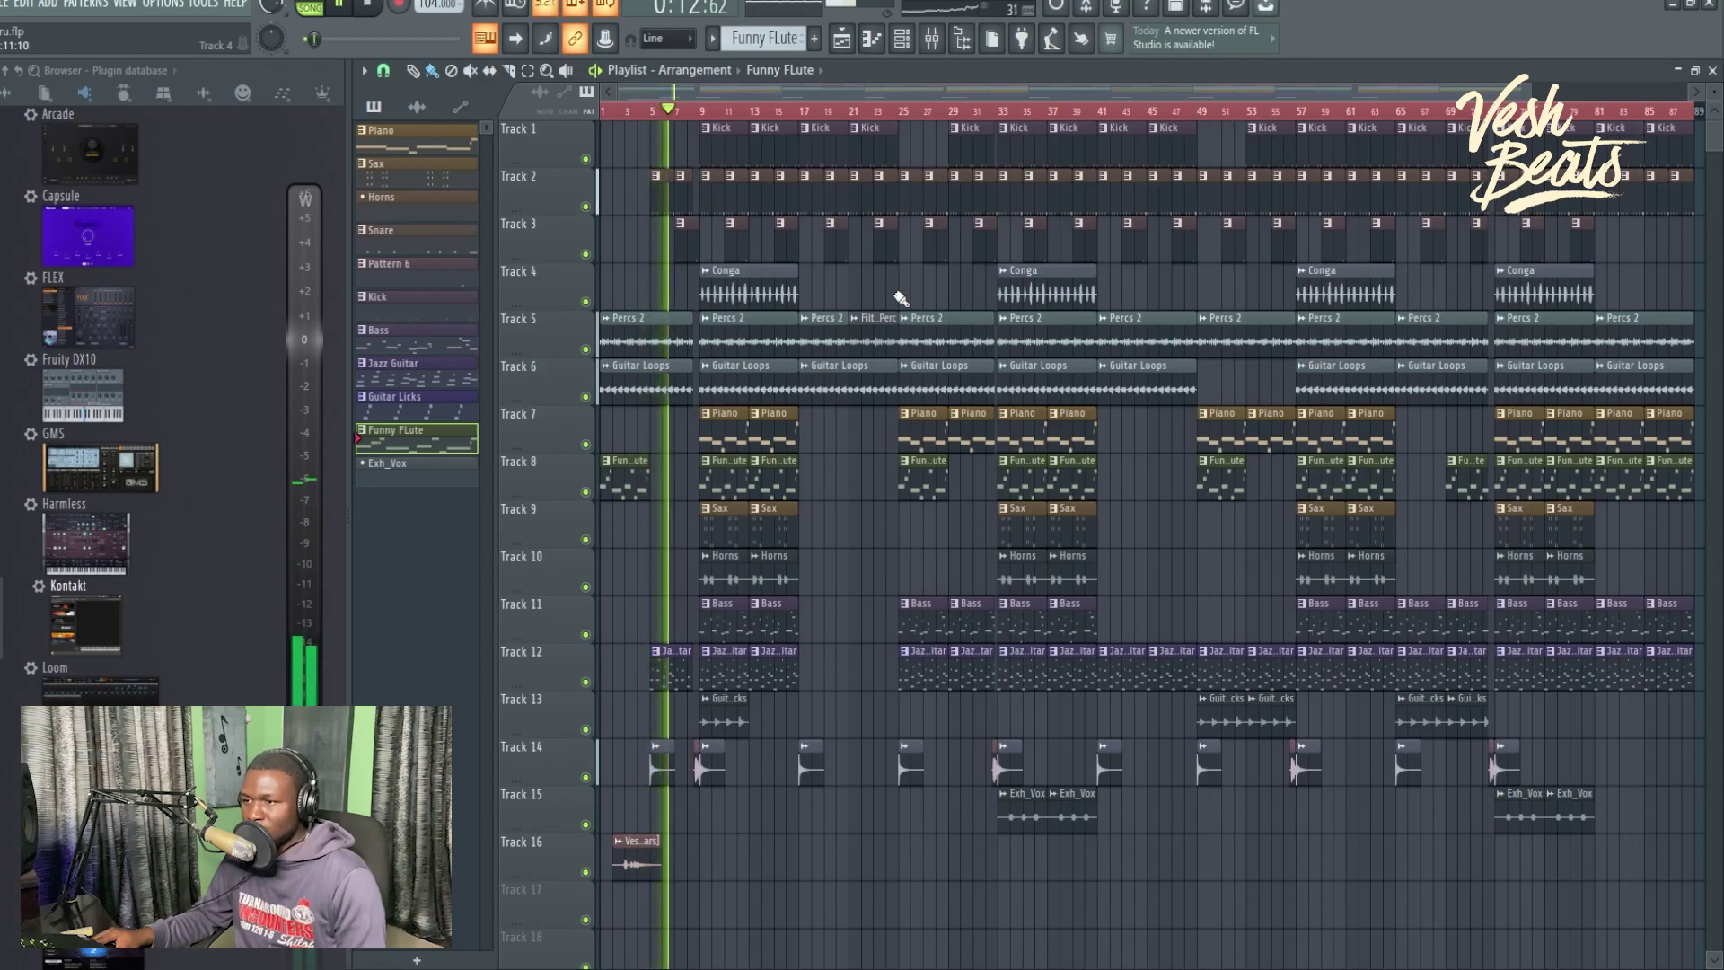
pyautogui.scroll(3, 687, 386)
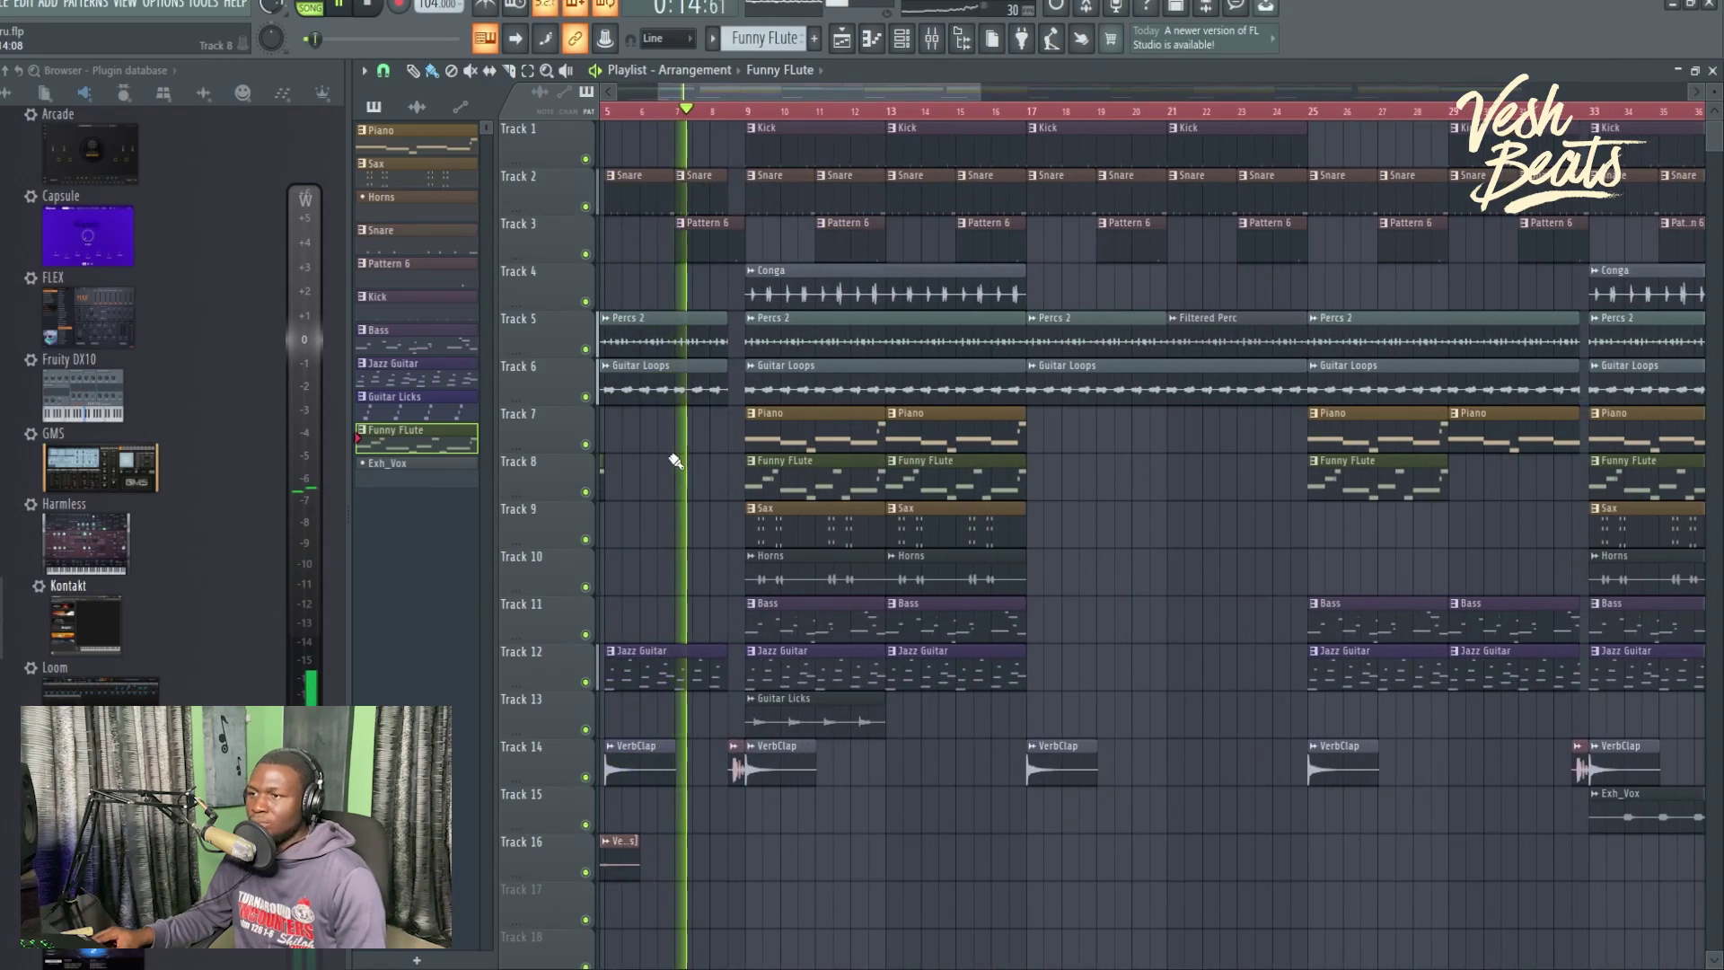
pyautogui.scroll(1, 667, 456)
pyautogui.scroll(2, 854, 517)
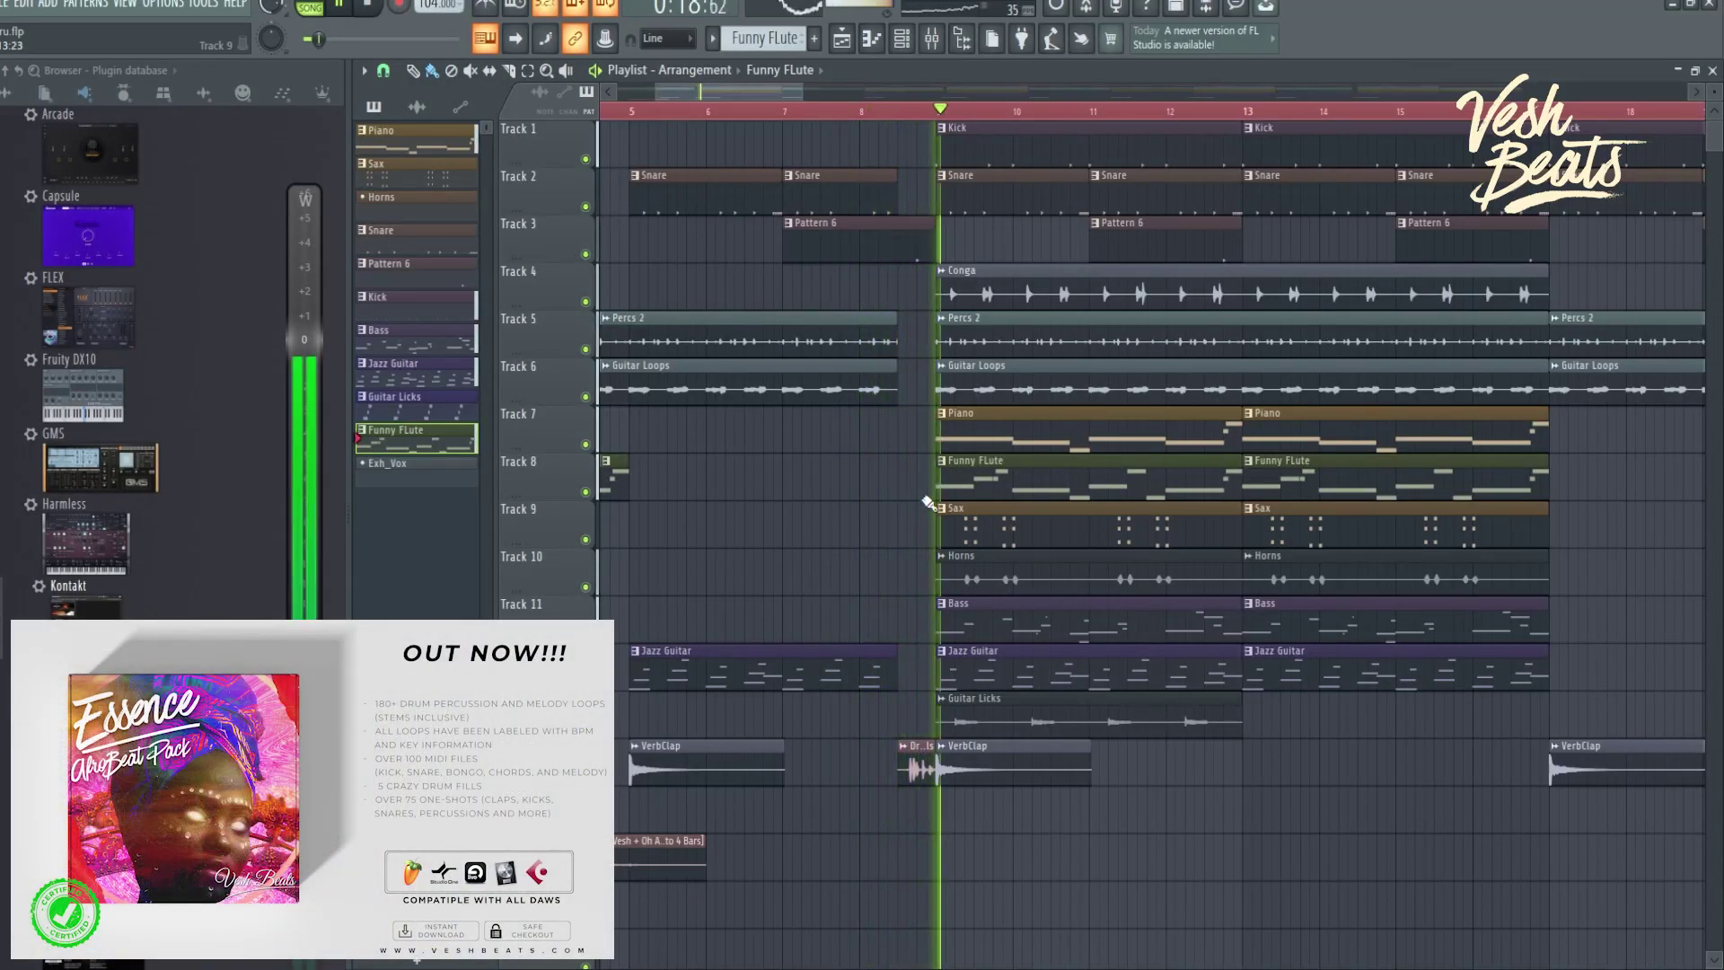
pyautogui.press('space')
# Solo Track 3 to hear Pattern 6 leading into bar 9, and restore all tracks.
pyautogui.keyDown('ctrl'); pyautogui.click(586, 255); pyautogui.keyUp('ctrl')
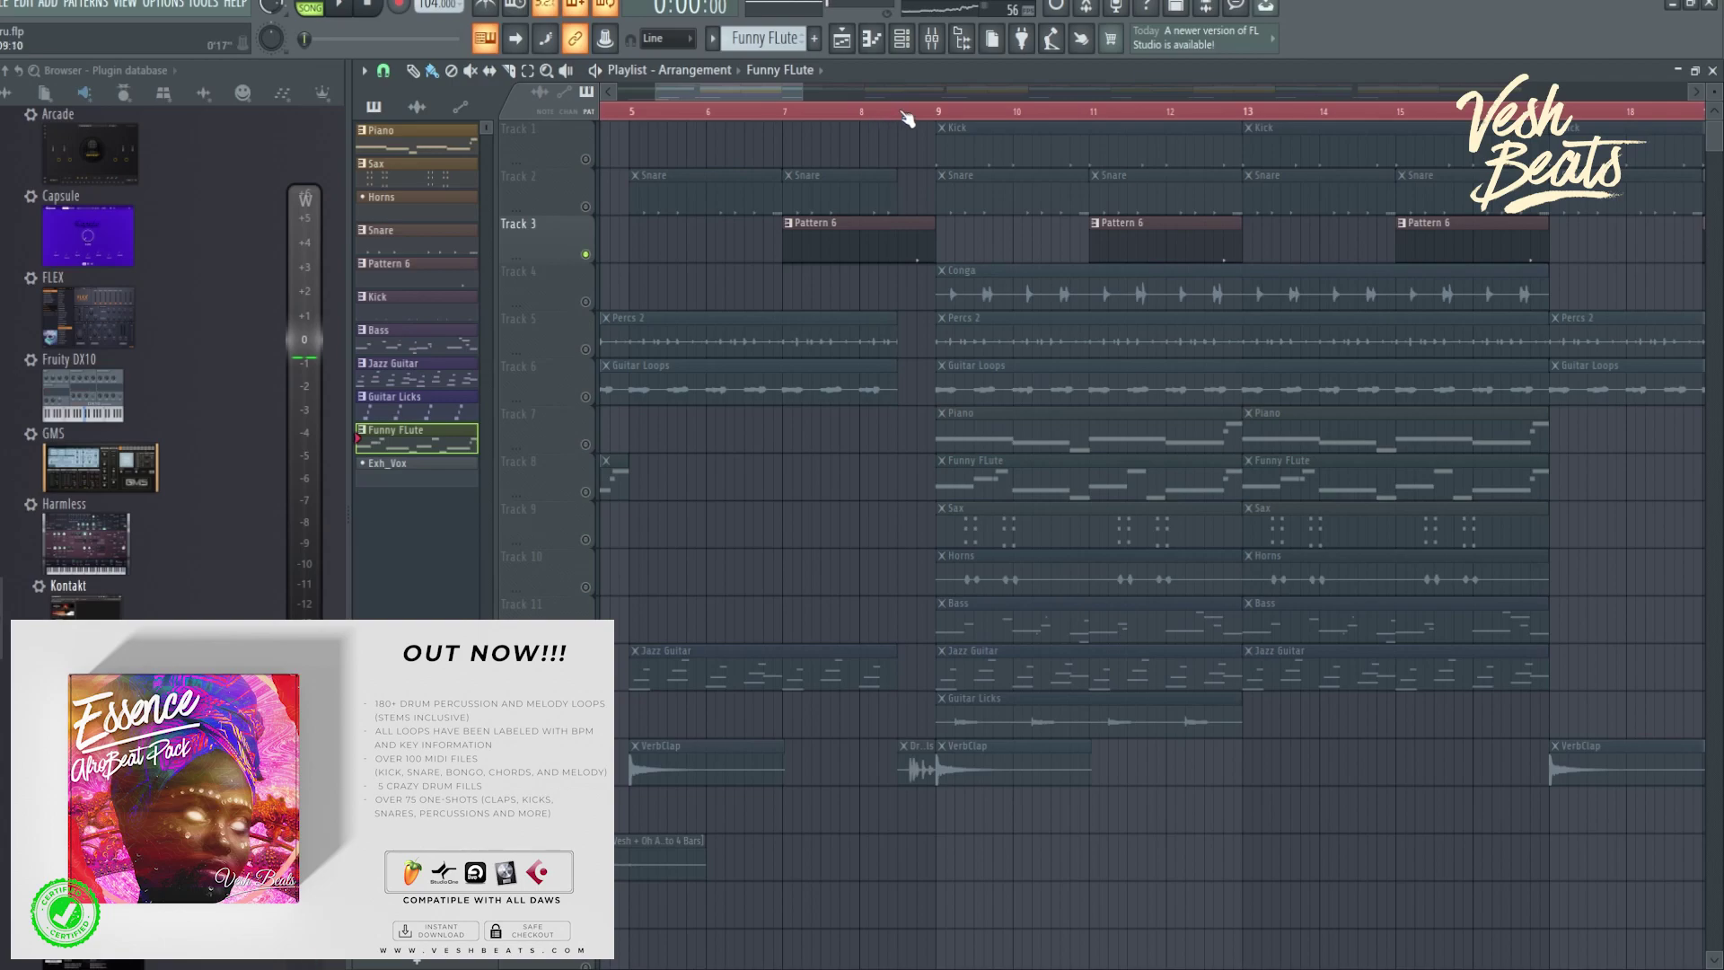
pyautogui.press('space')
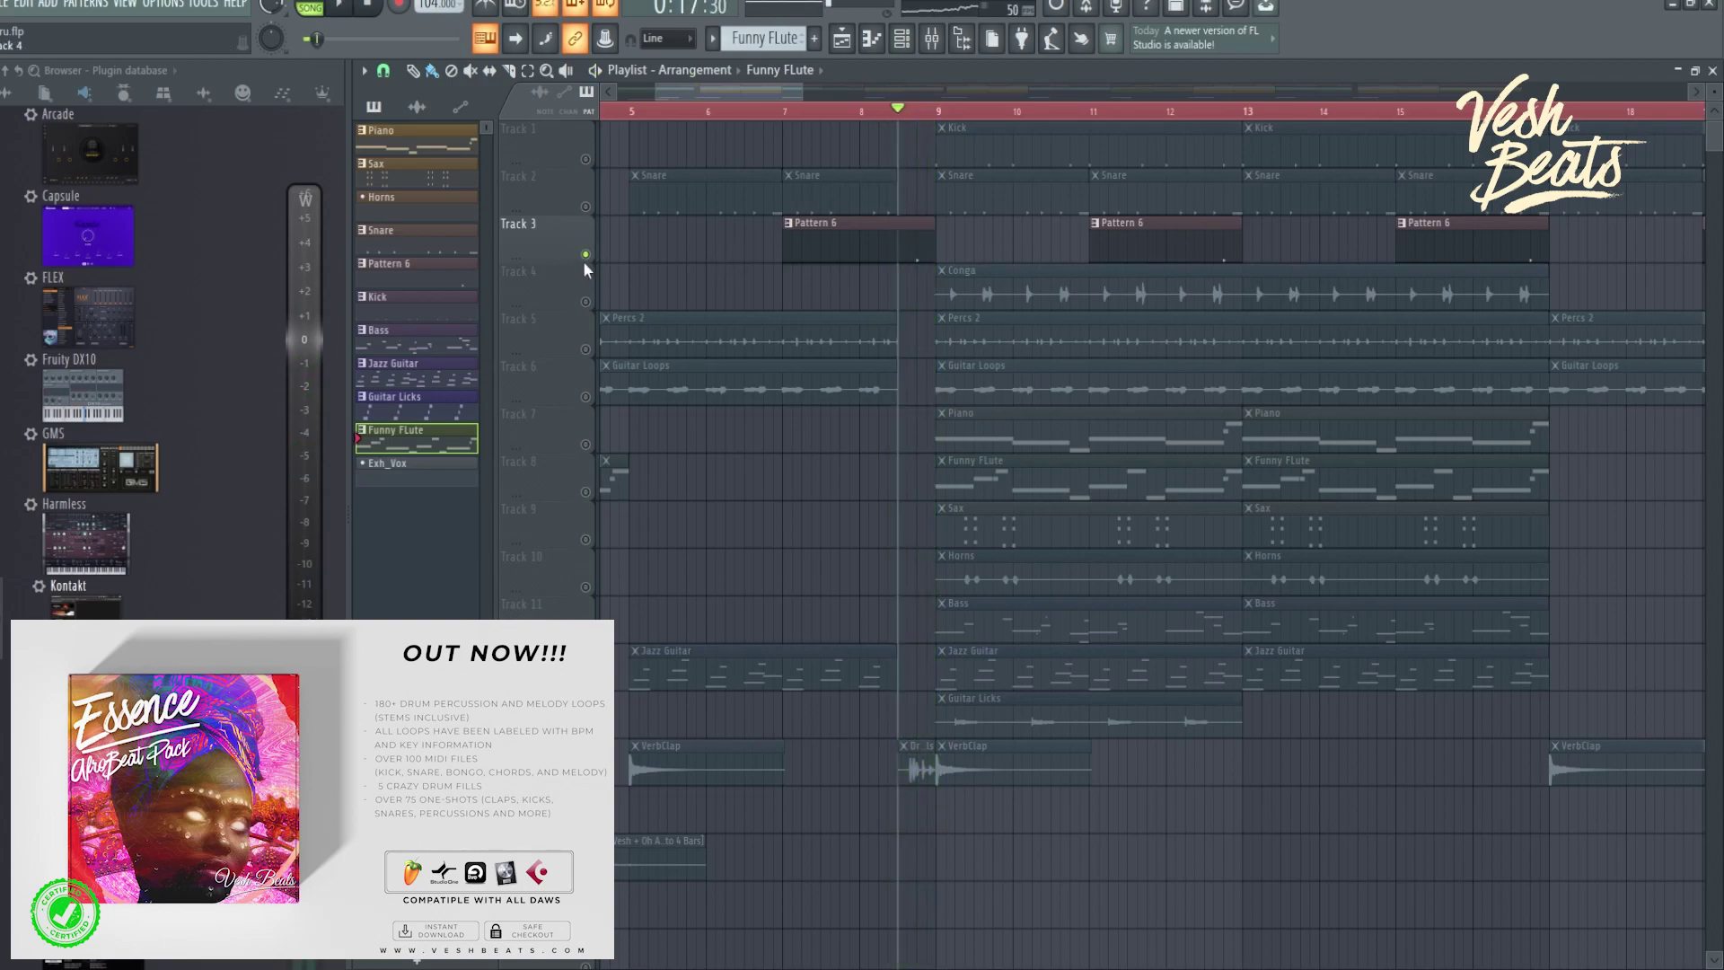
pyautogui.keyDown('ctrl'); pyautogui.click(585, 255); pyautogui.keyUp('ctrl')
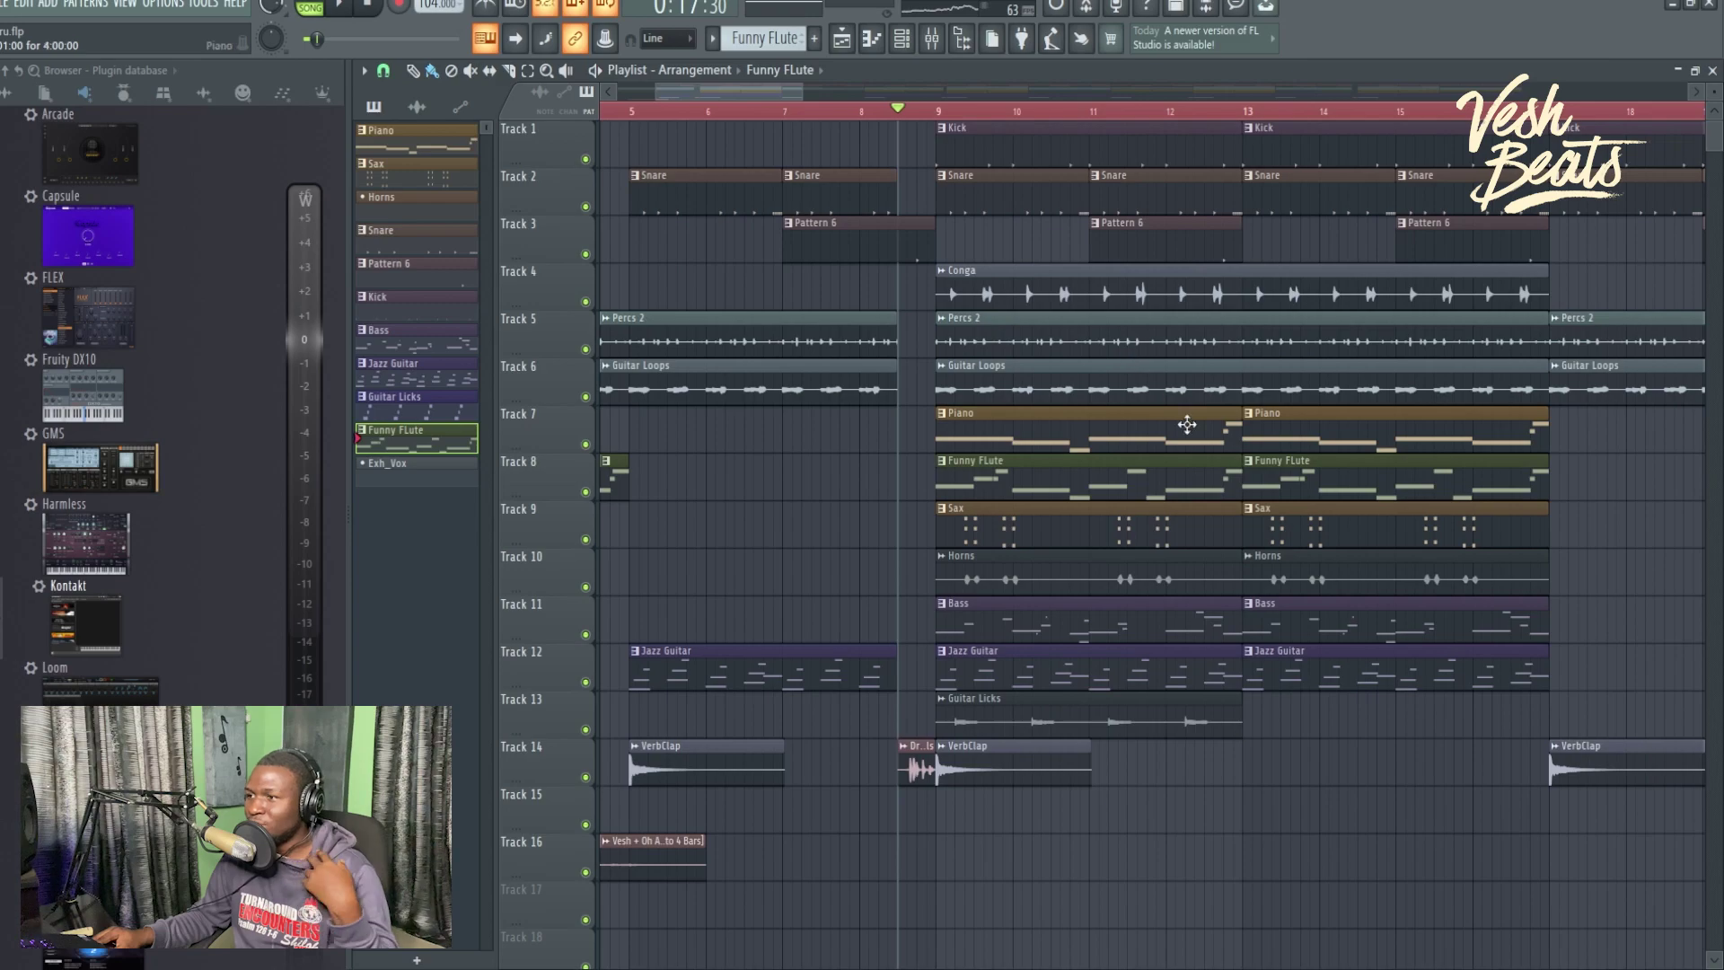
# Play the arrangement from just before bar 9 up to bar 17, and examine the section layout that follows.
pyautogui.scroll(-2, 1344, 604)
pyautogui.press('space')
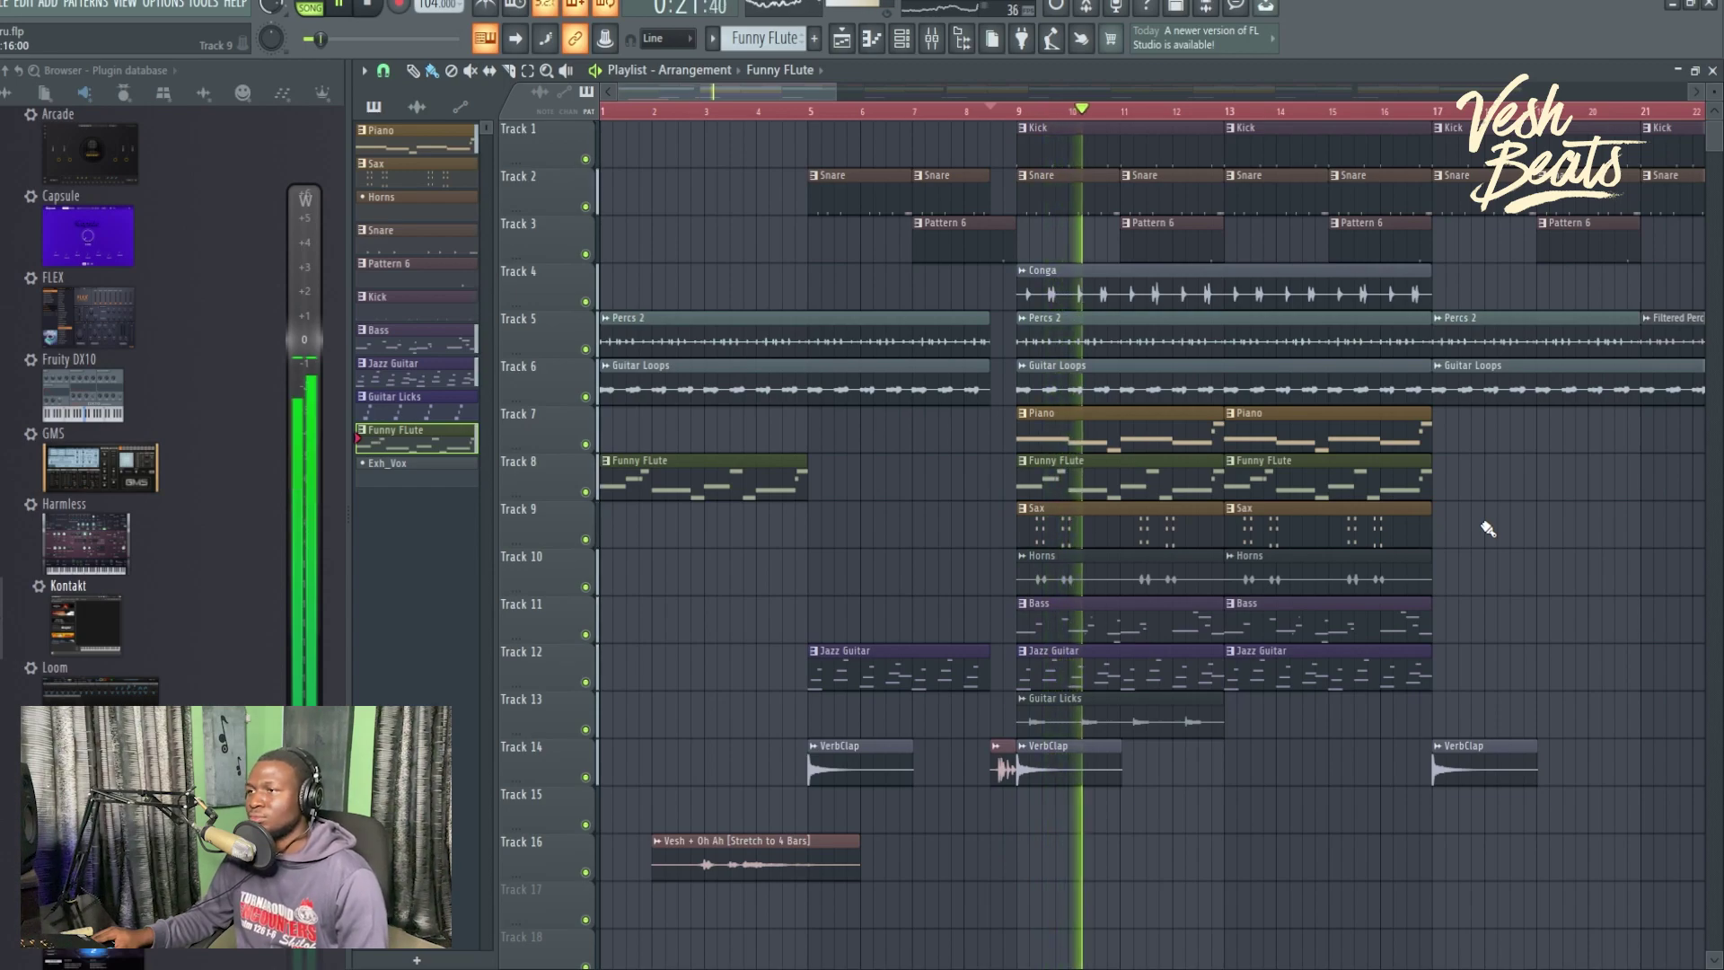
pyautogui.click(842, 41)
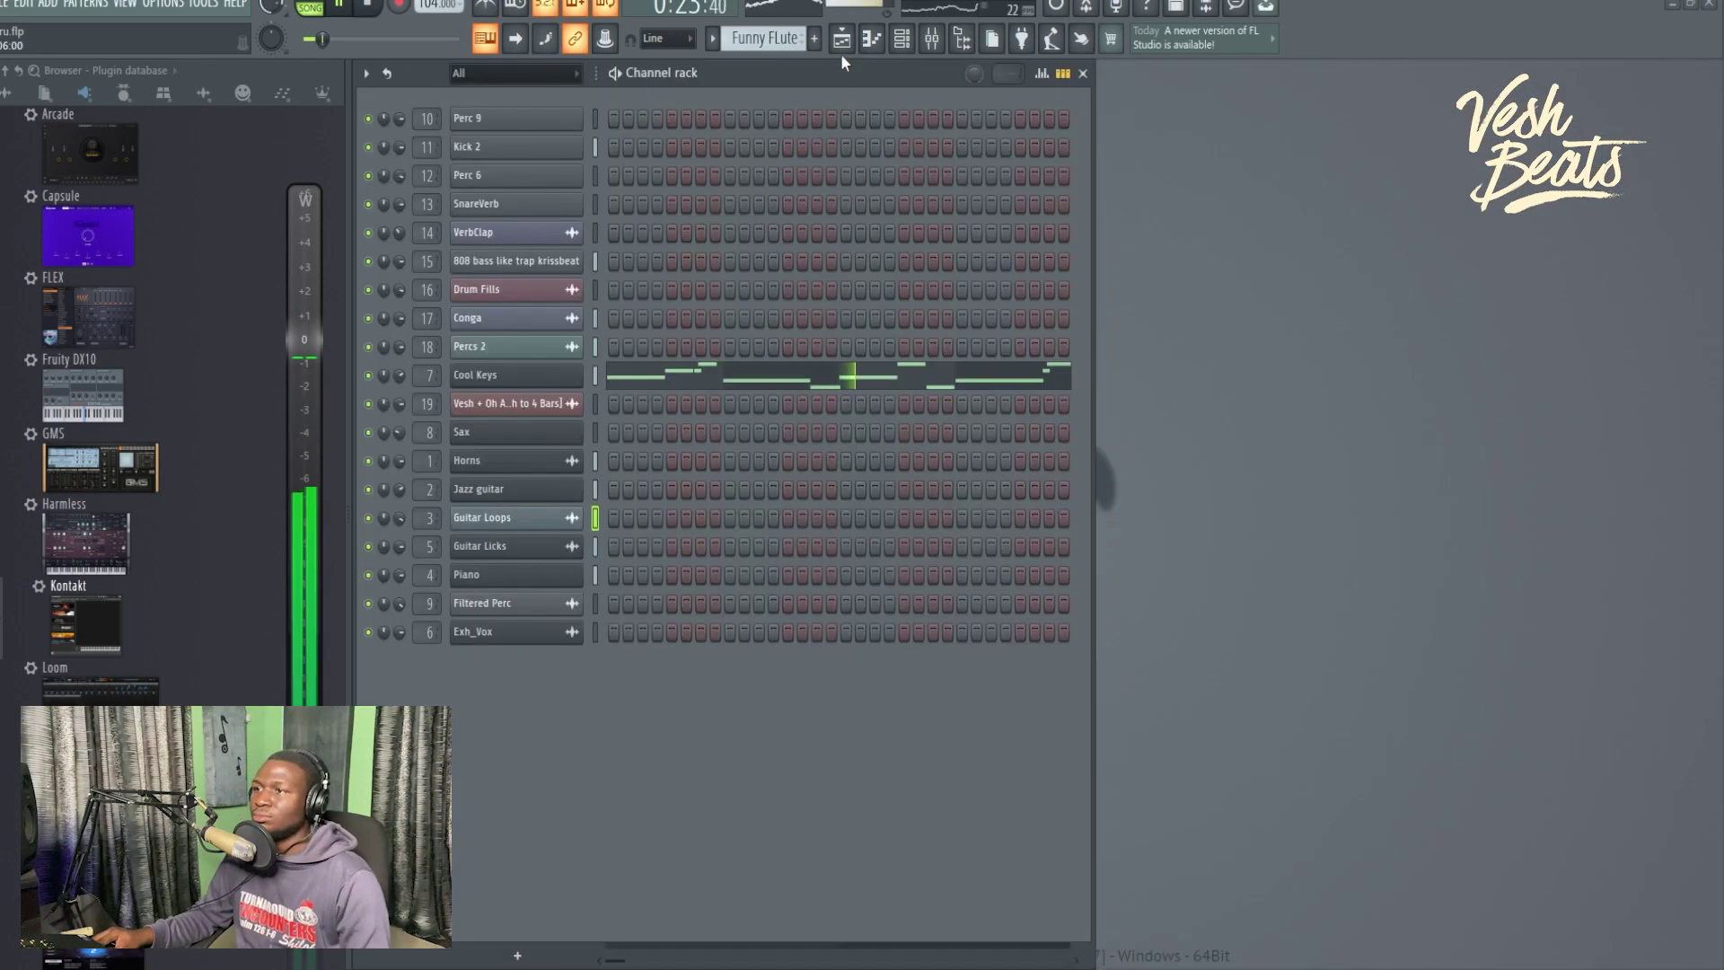
pyautogui.click(841, 40)
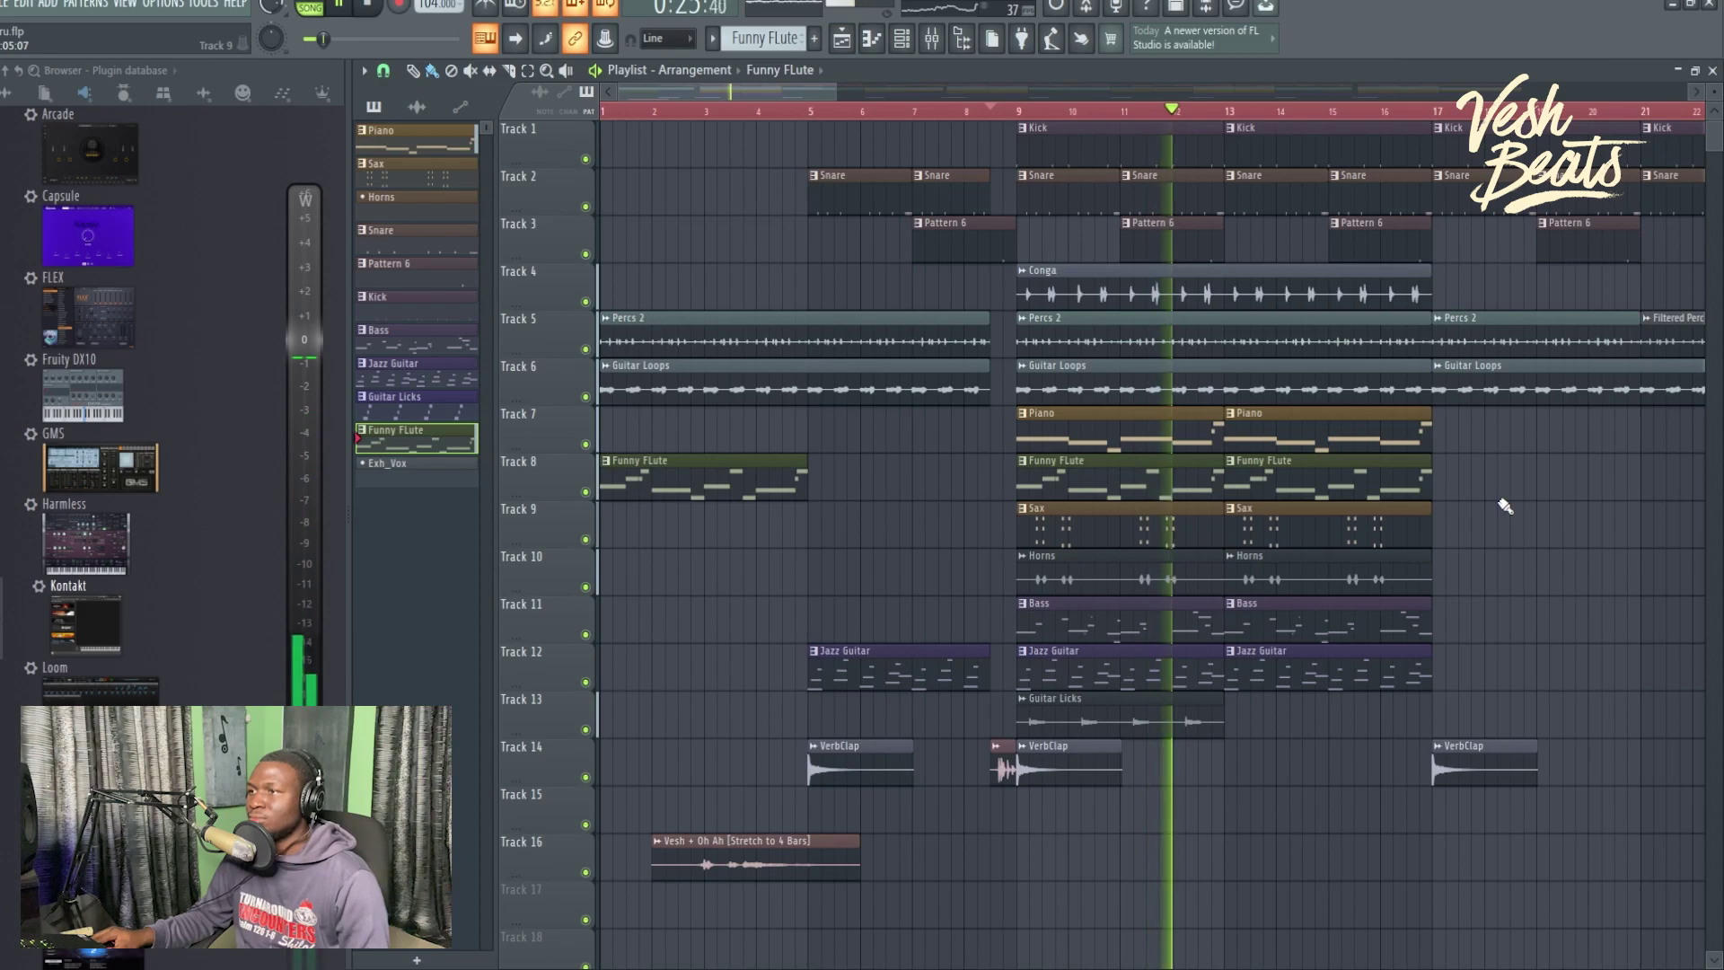
pyautogui.moveTo(1492, 508); pyautogui.dragTo(1344, 537)
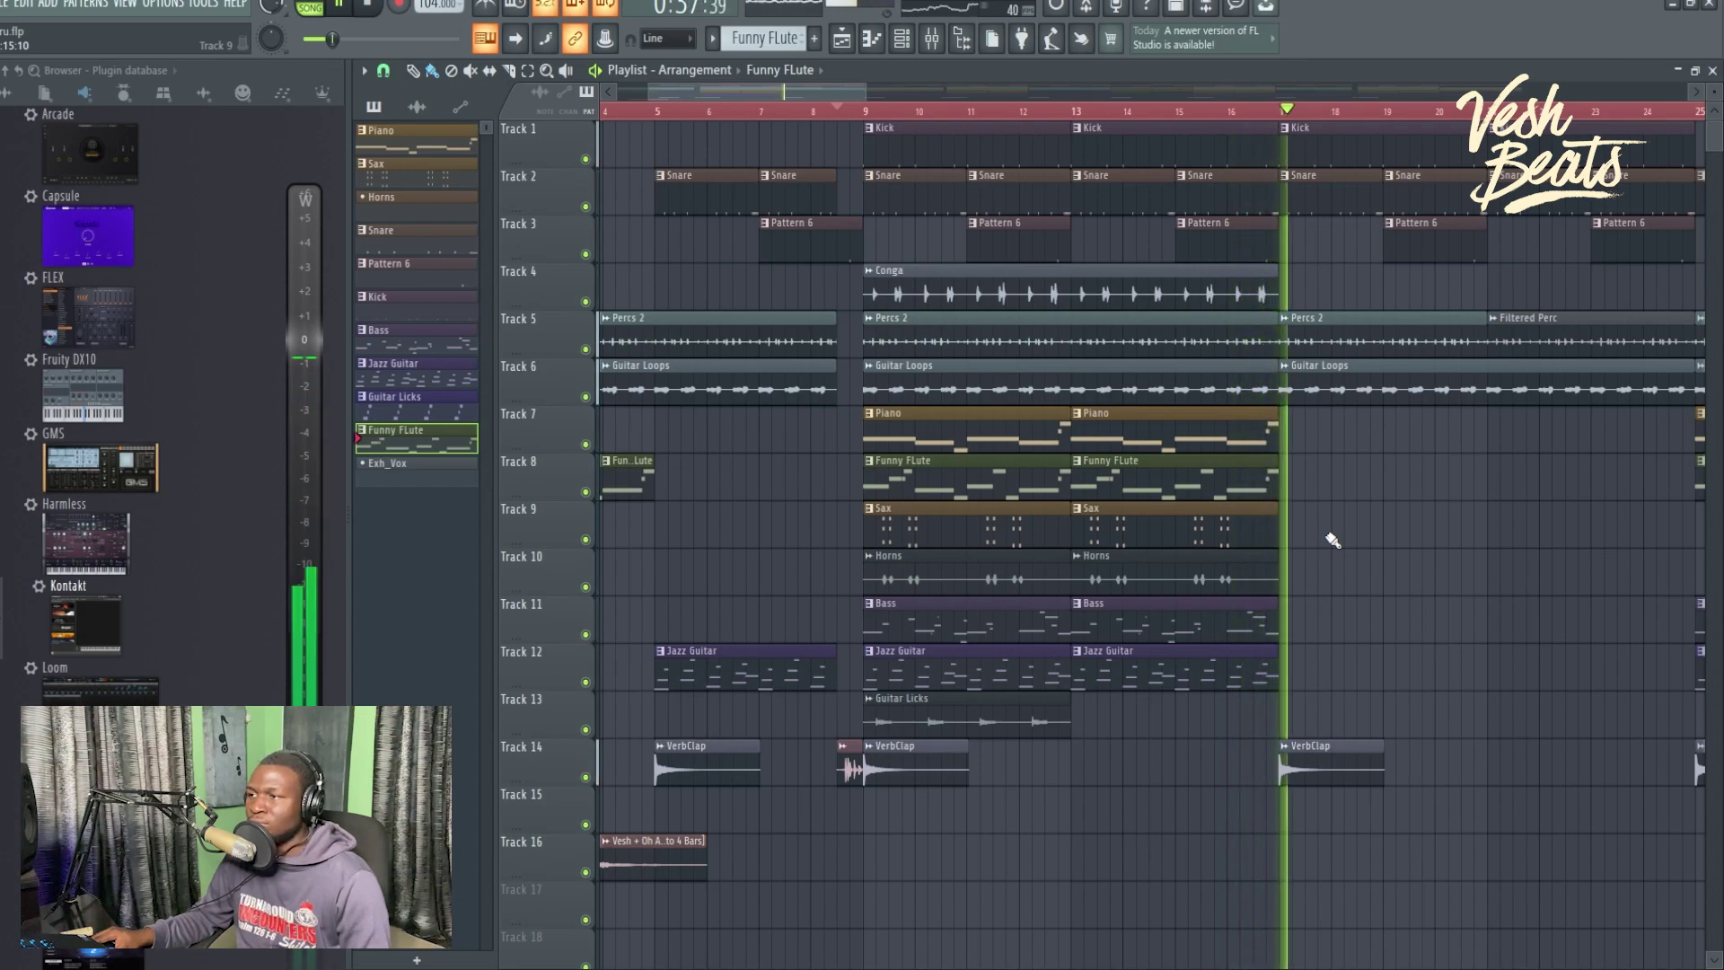
pyautogui.press('space')
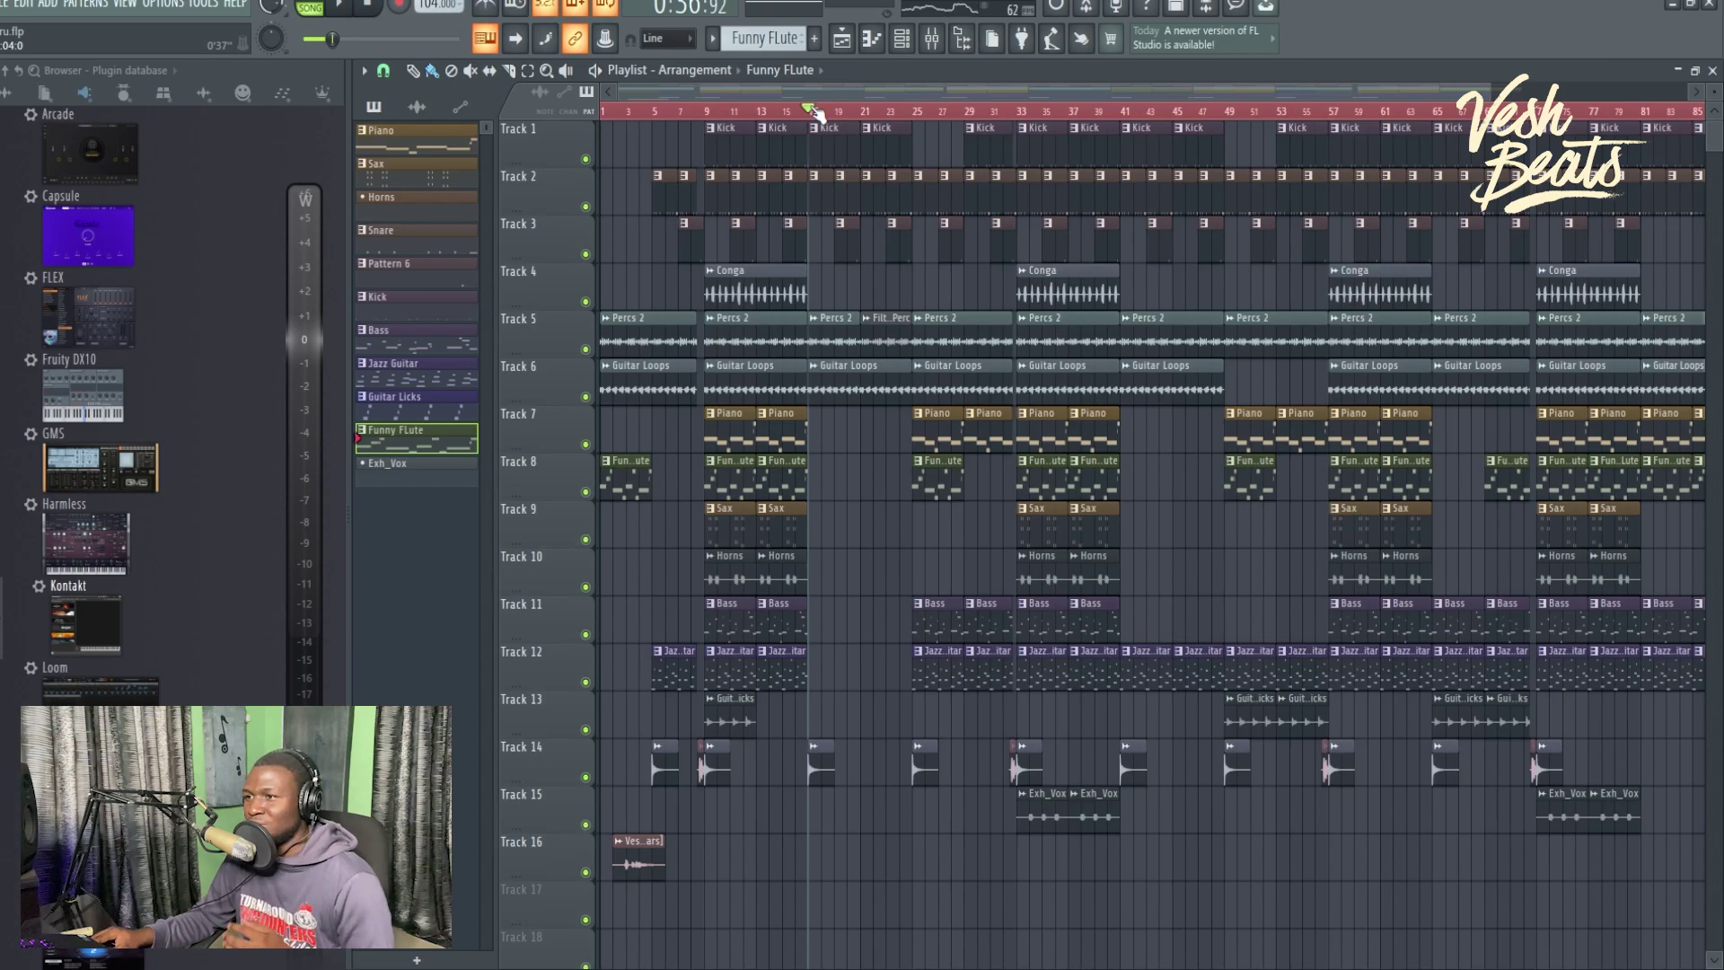
pyautogui.scroll(4, 888, 142)
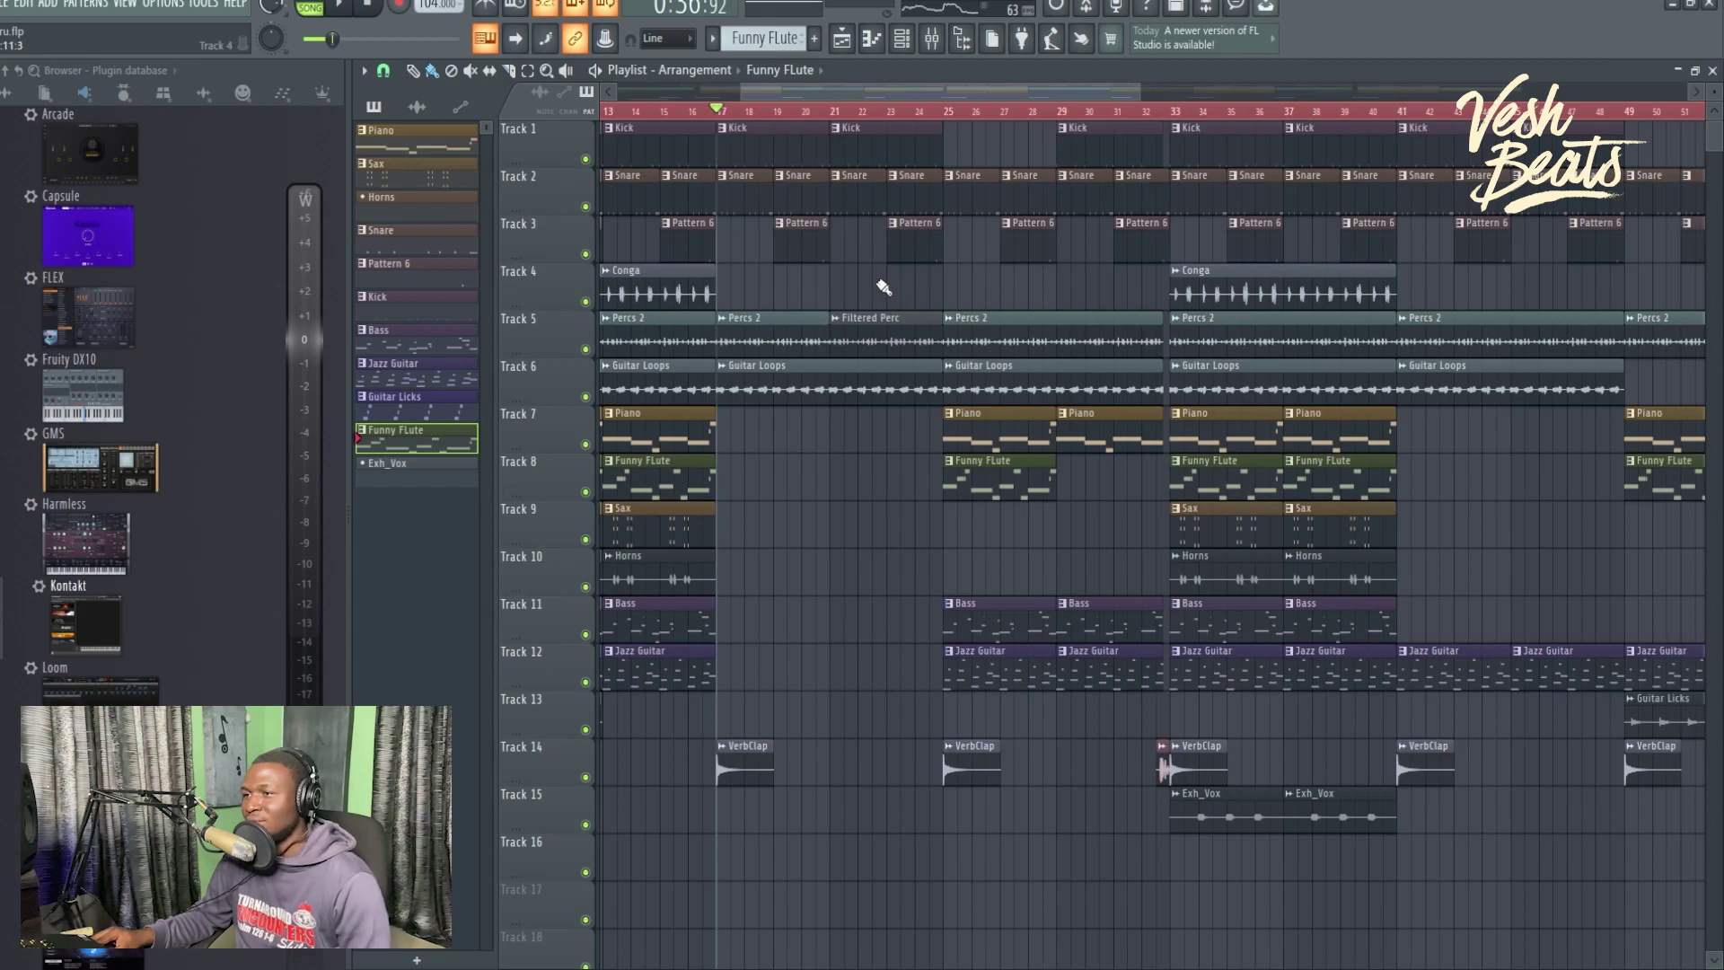
# Play from bar 17 to the Filtered Perc clip, and inspect the ShaperBox and Pro-Q 3 effects on its mixer insert.
pyautogui.press('space')
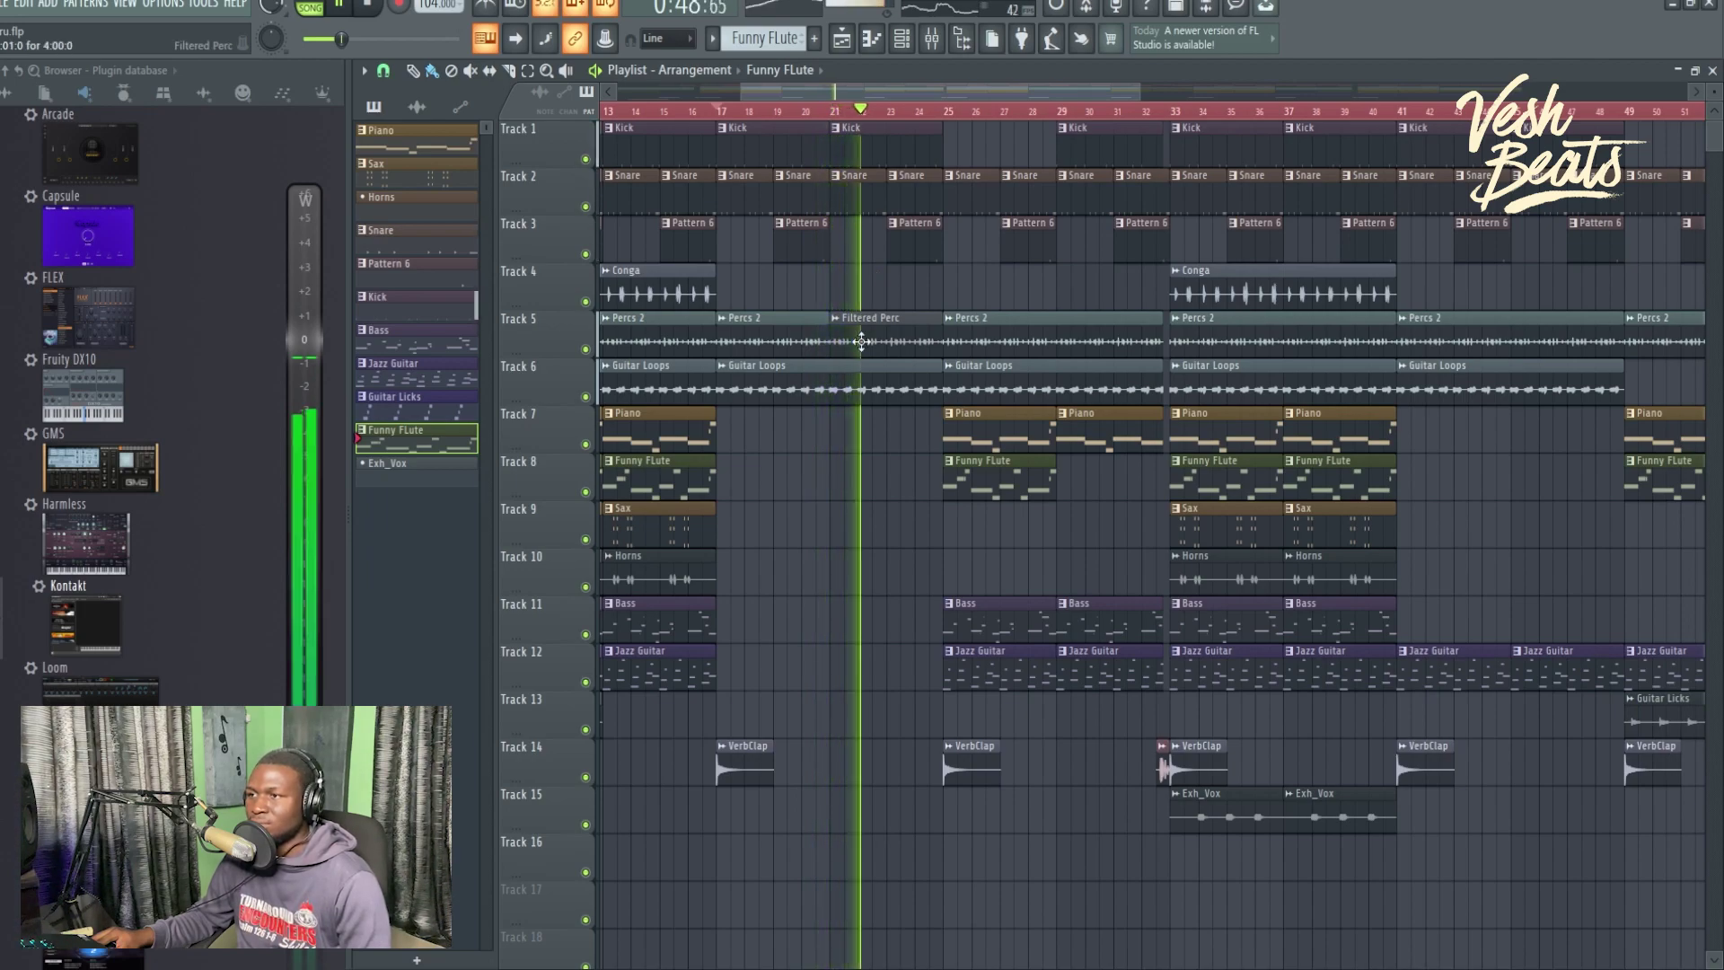
pyautogui.press('F9')
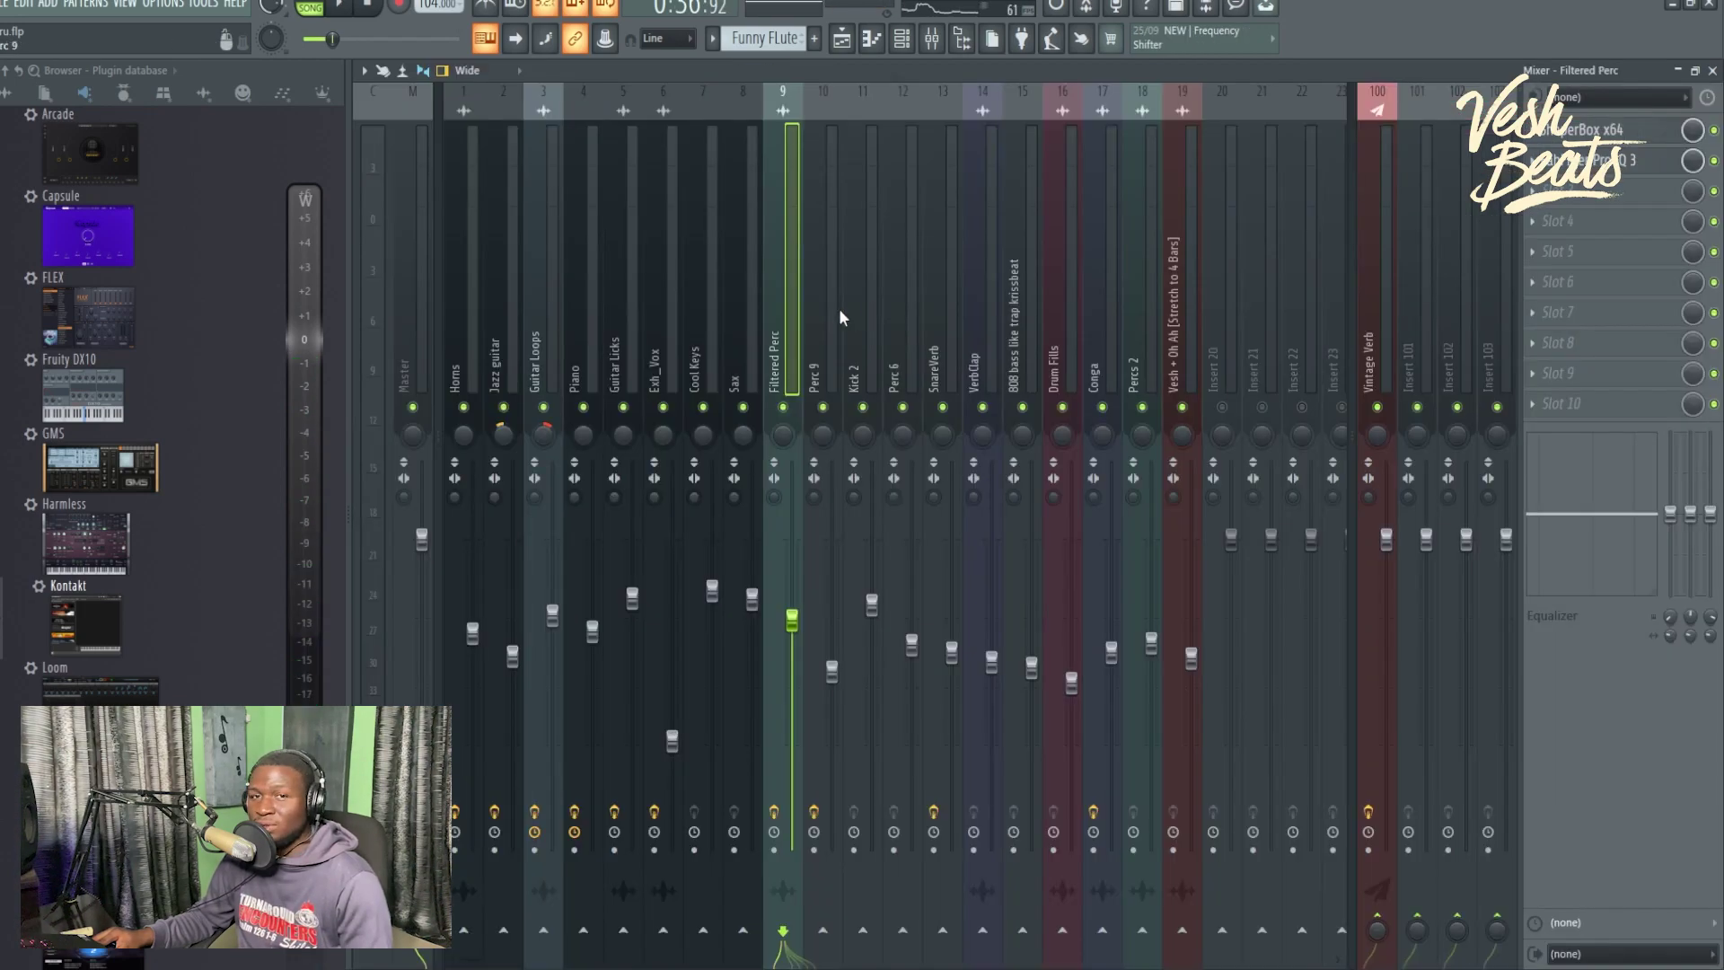
pyautogui.click(1583, 130)
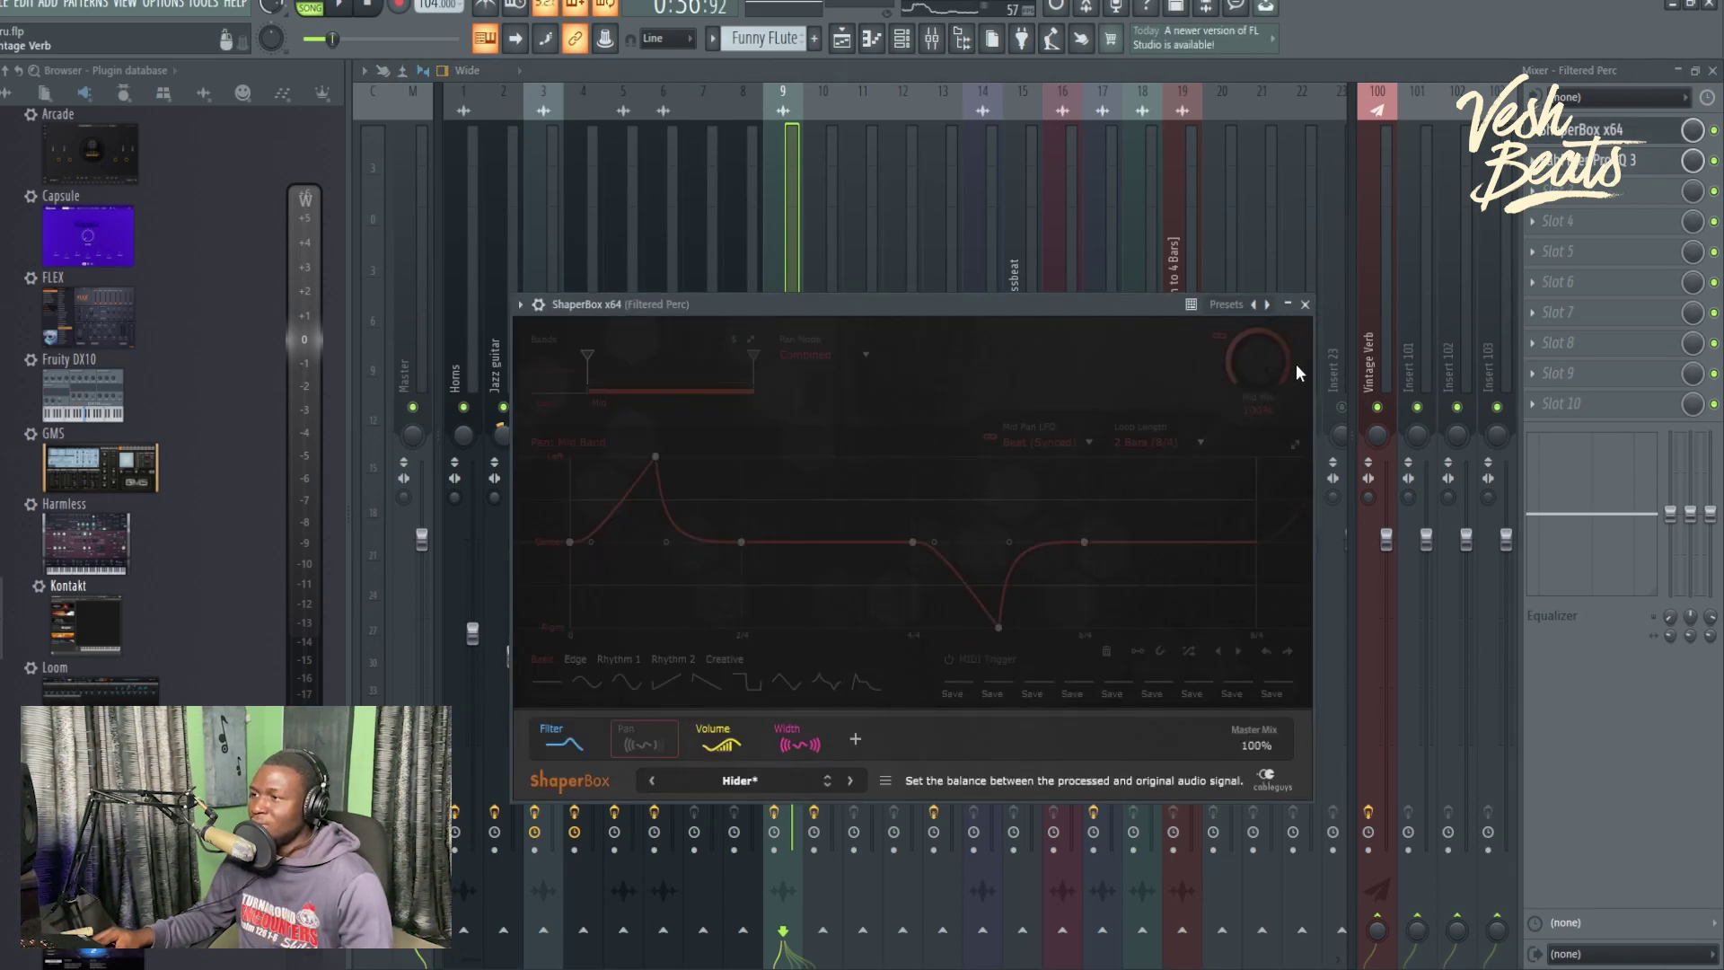
pyautogui.click(1306, 305)
pyautogui.click(1585, 160)
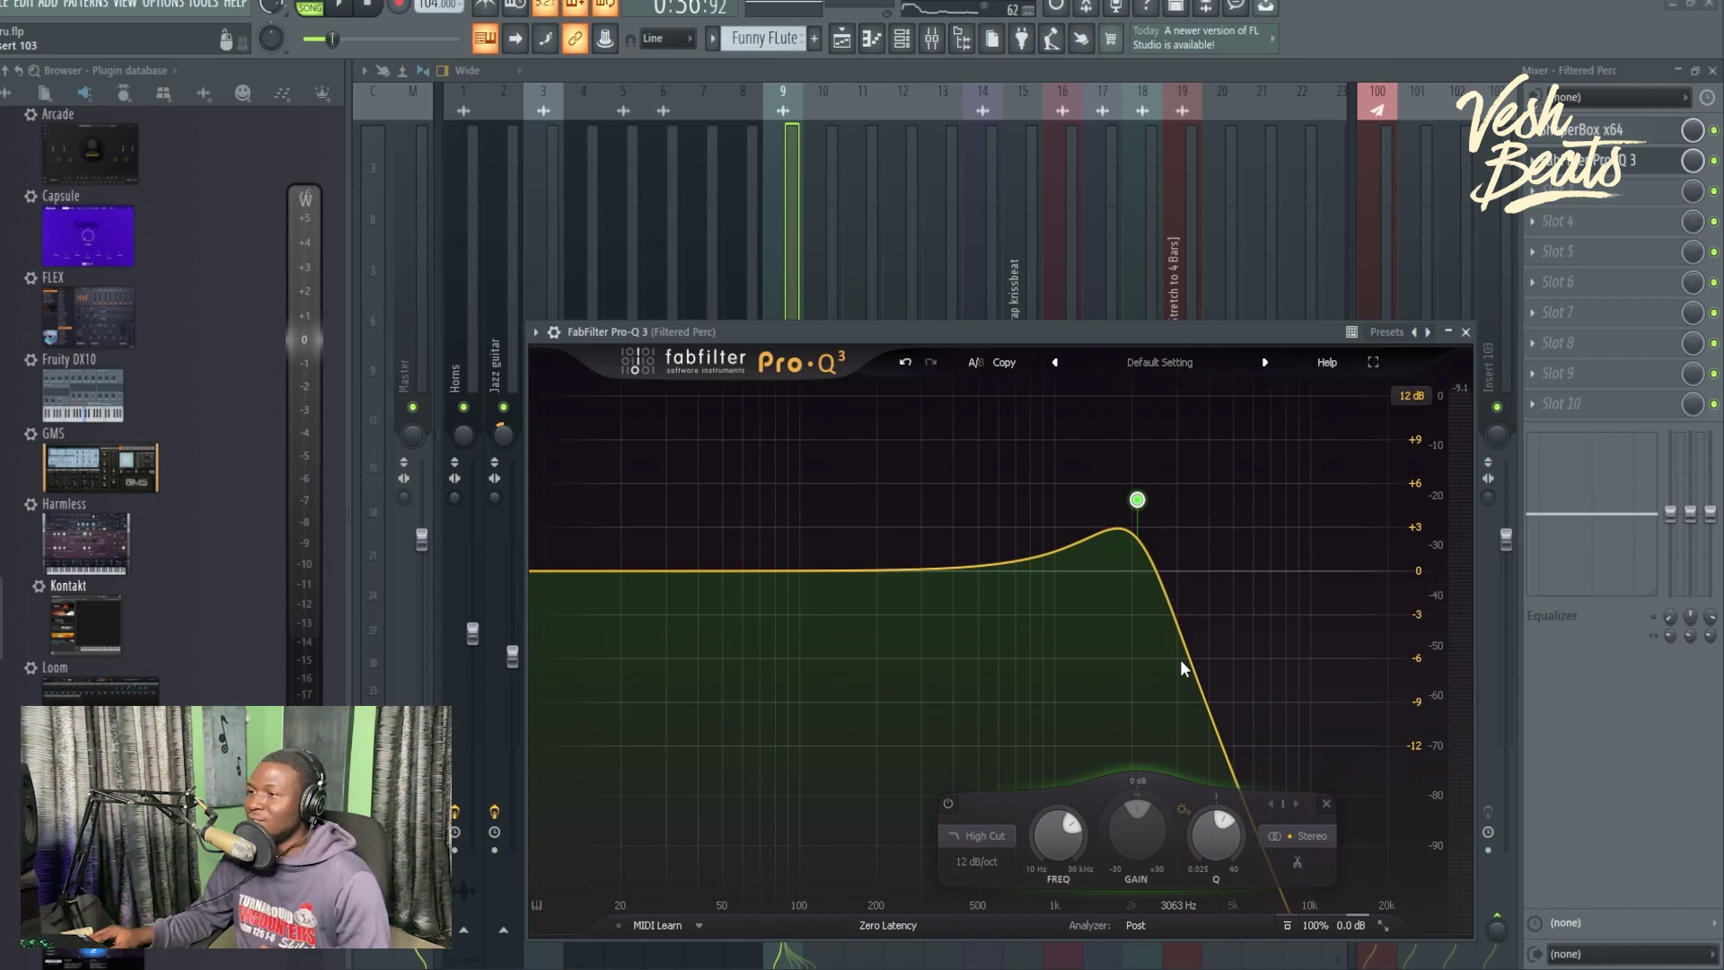
pyautogui.moveTo(1139, 505)
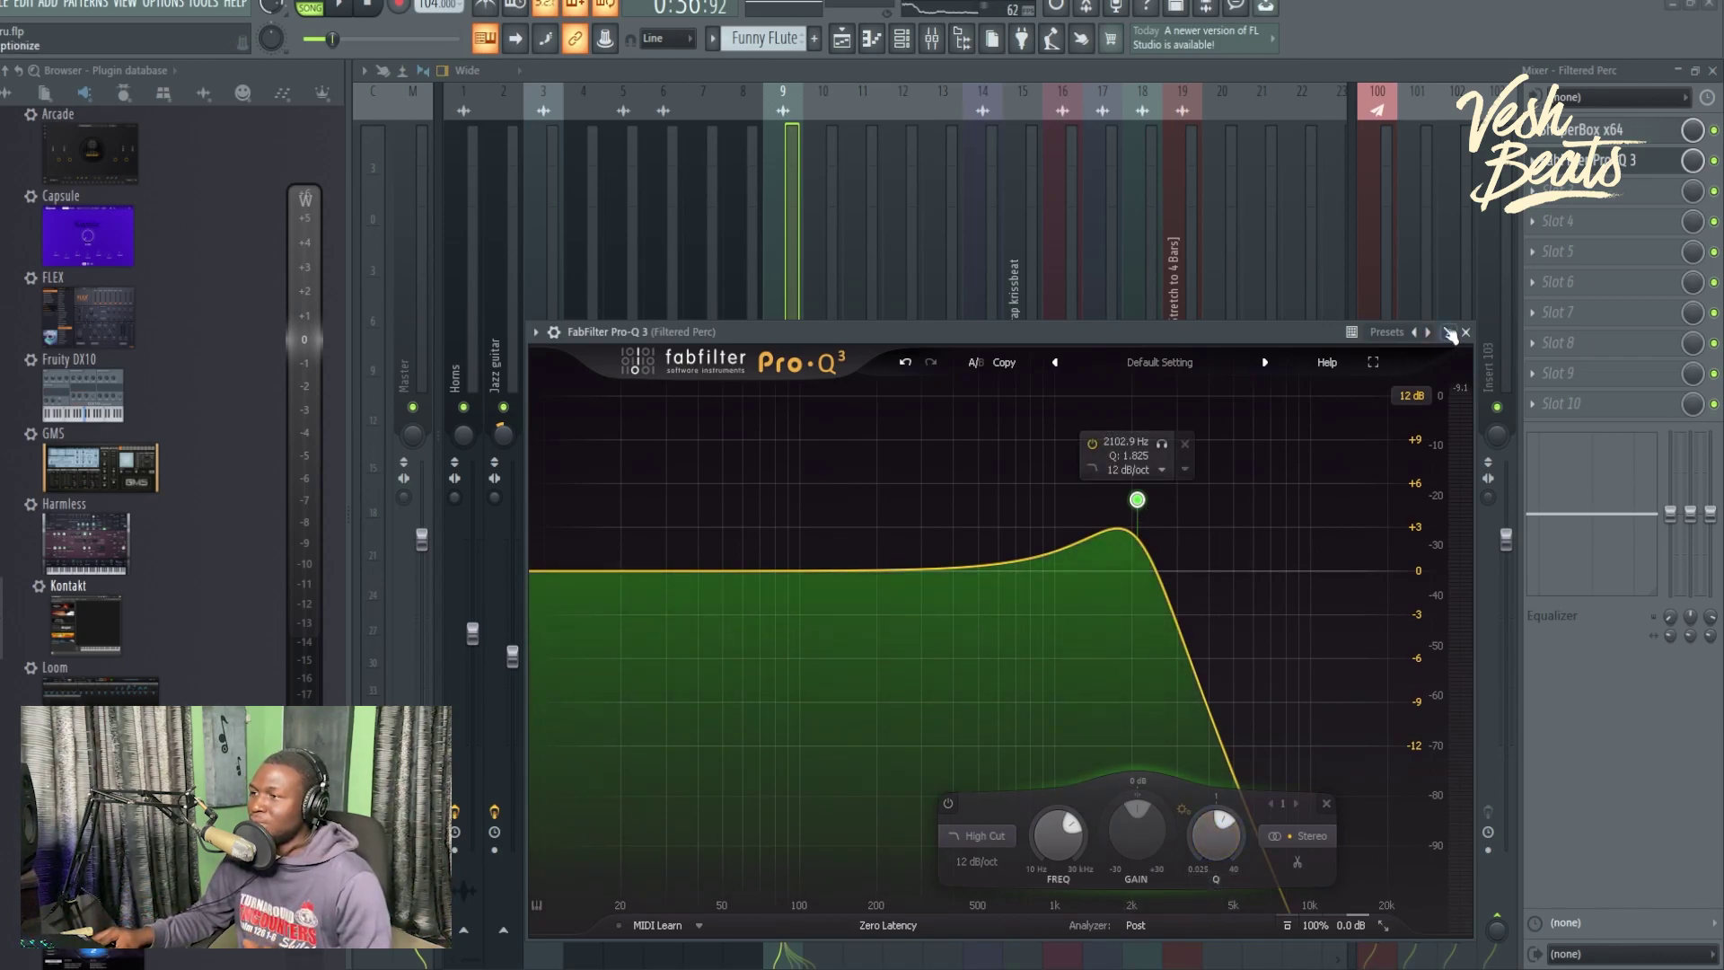
pyautogui.click(1465, 332)
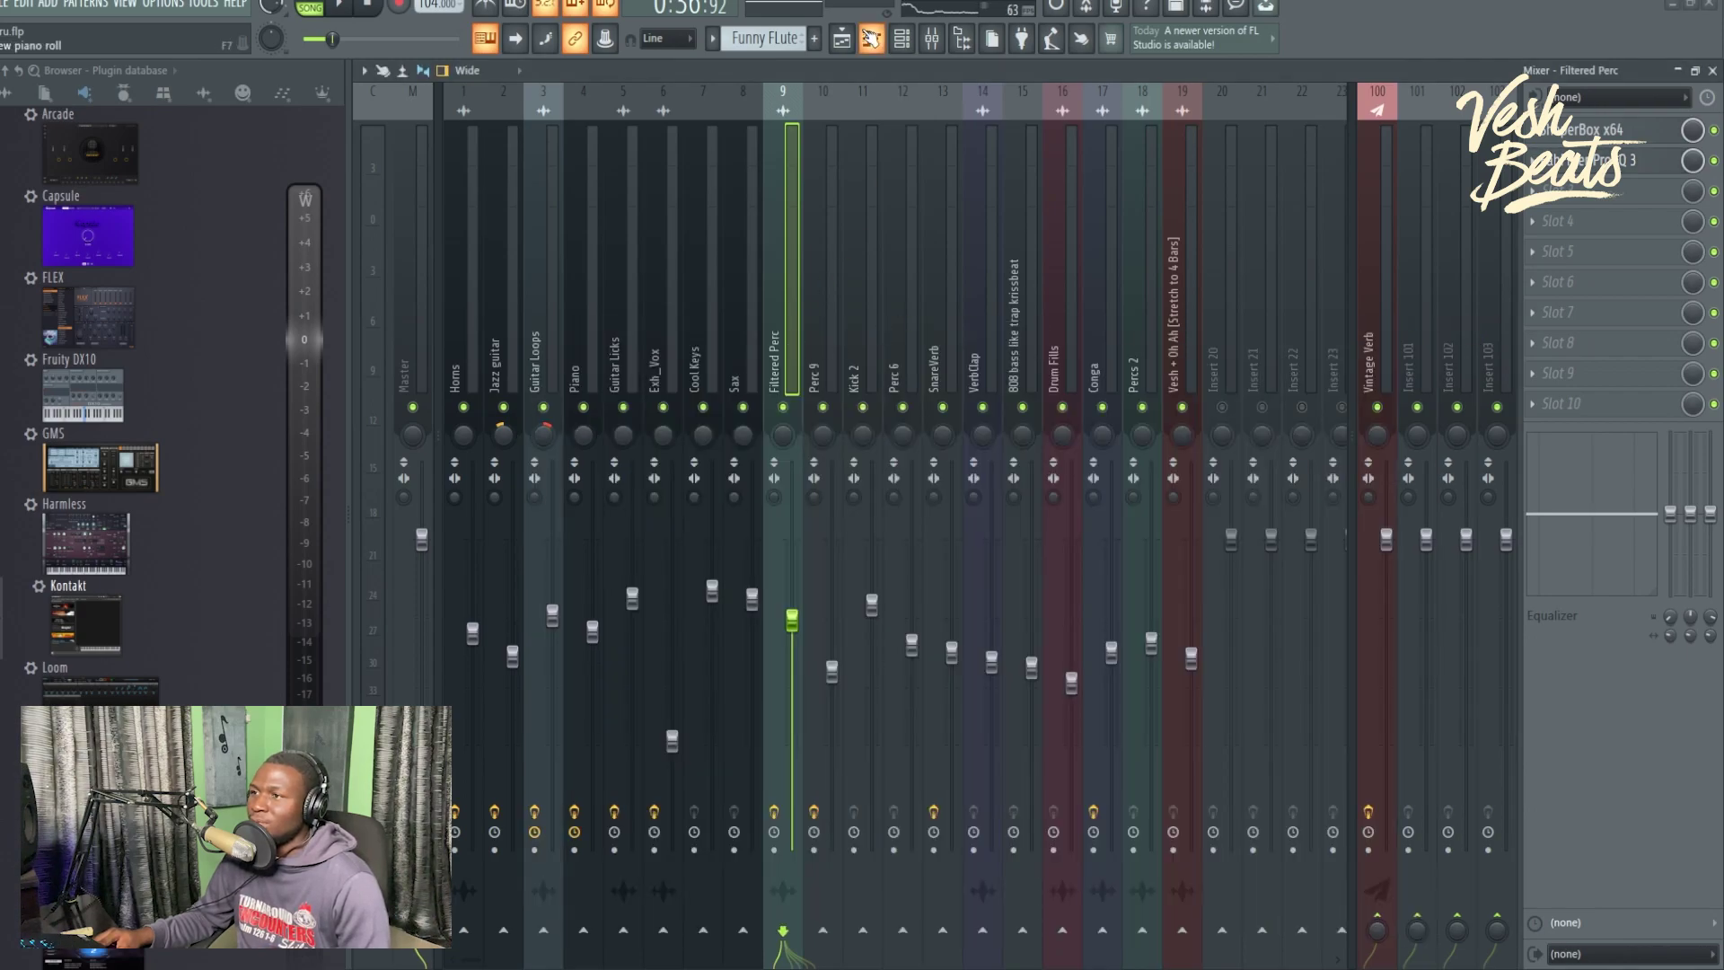
# Play the arrangement from bar 21, solo Track 5 to hear the Filtered Perc clip, and restore all tracks.
pyautogui.click(853, 38)
pyautogui.press('space')
pyautogui.click(830, 112)
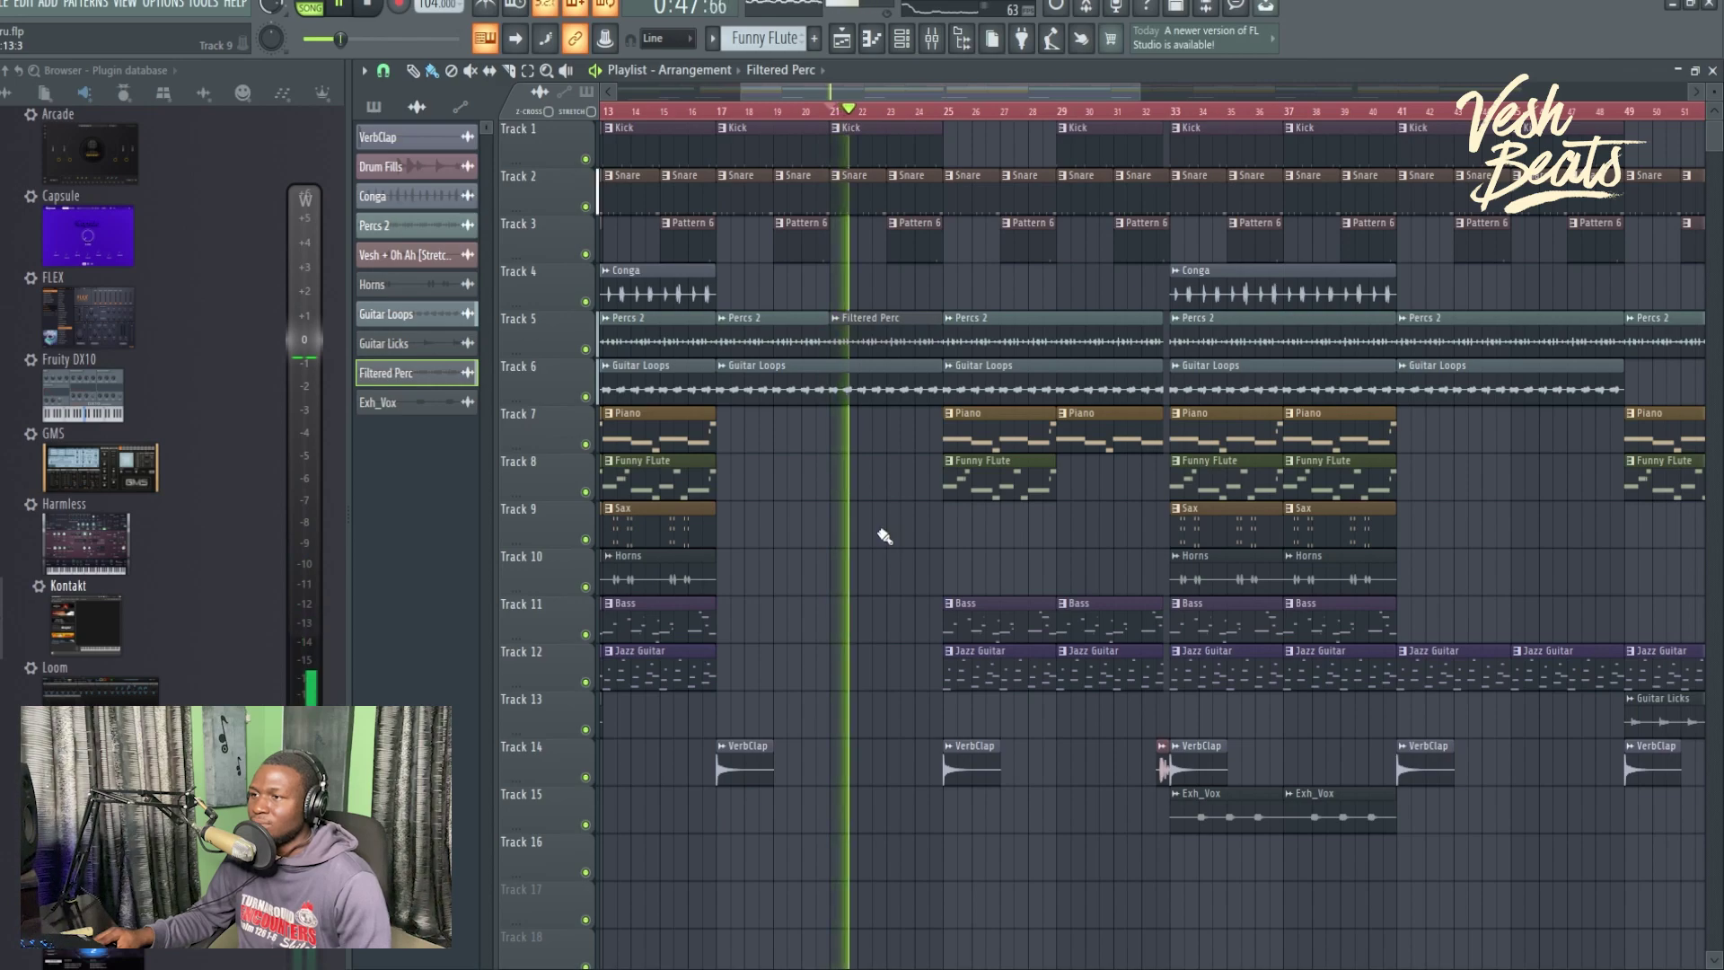
pyautogui.keyDown('ctrl'); pyautogui.click(586, 349); pyautogui.keyUp('ctrl')
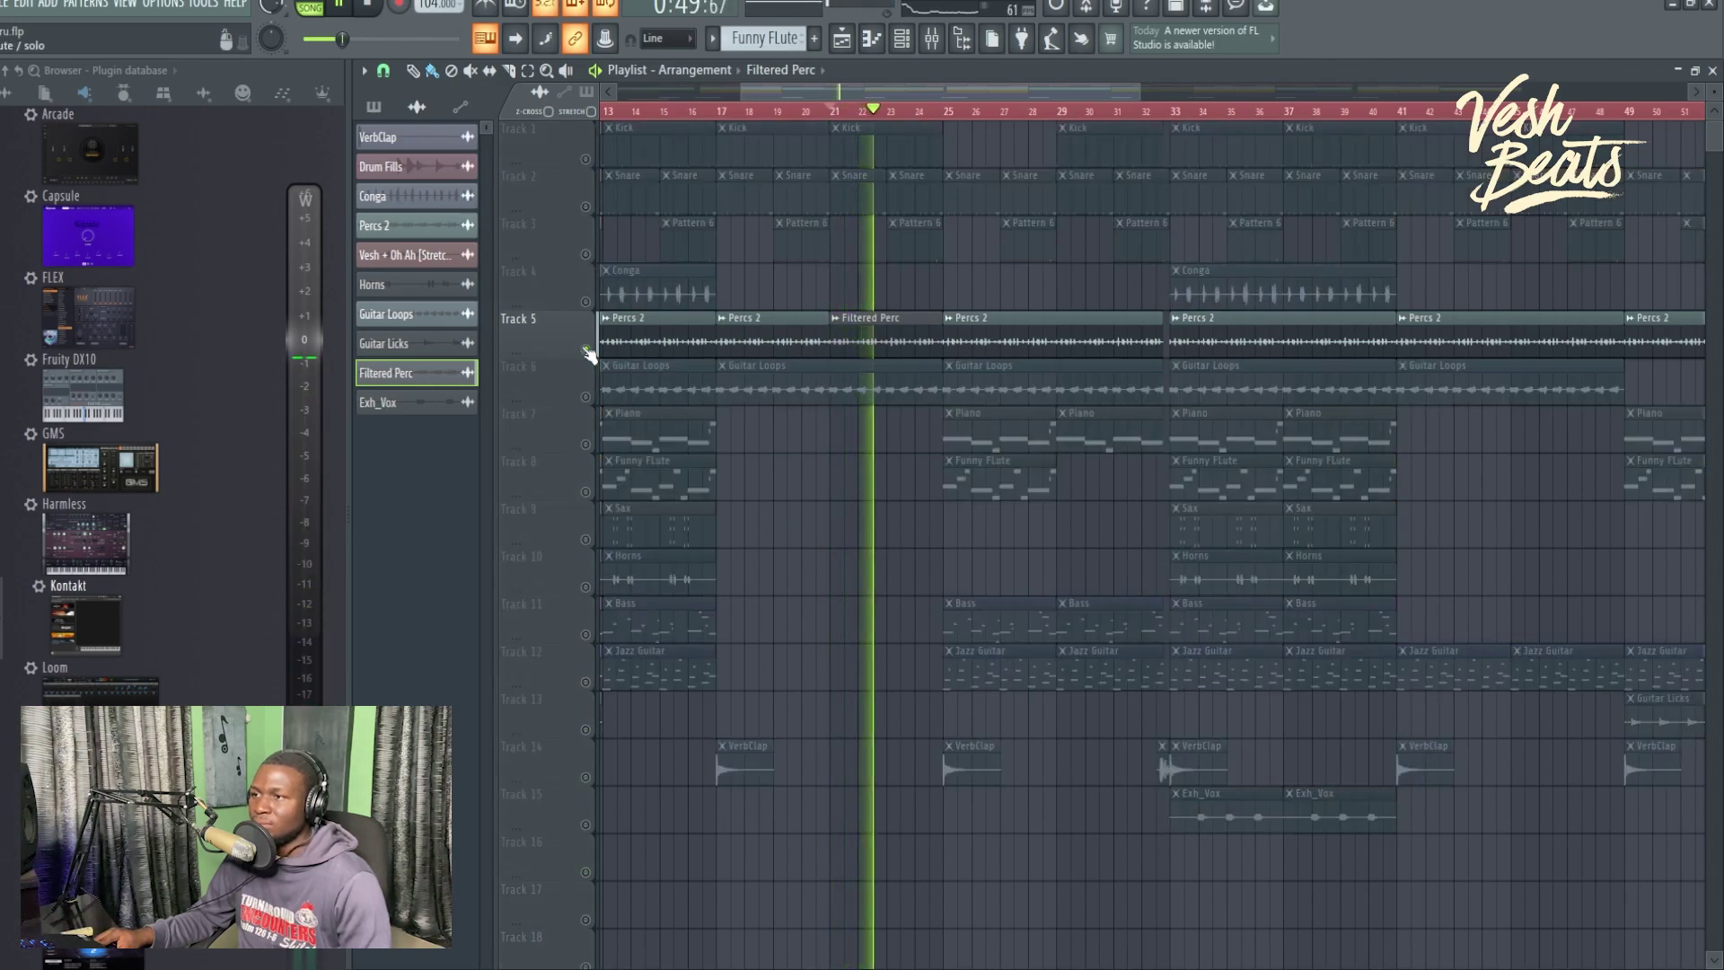
pyautogui.keyDown('ctrl'); pyautogui.click(586, 349); pyautogui.keyUp('ctrl')
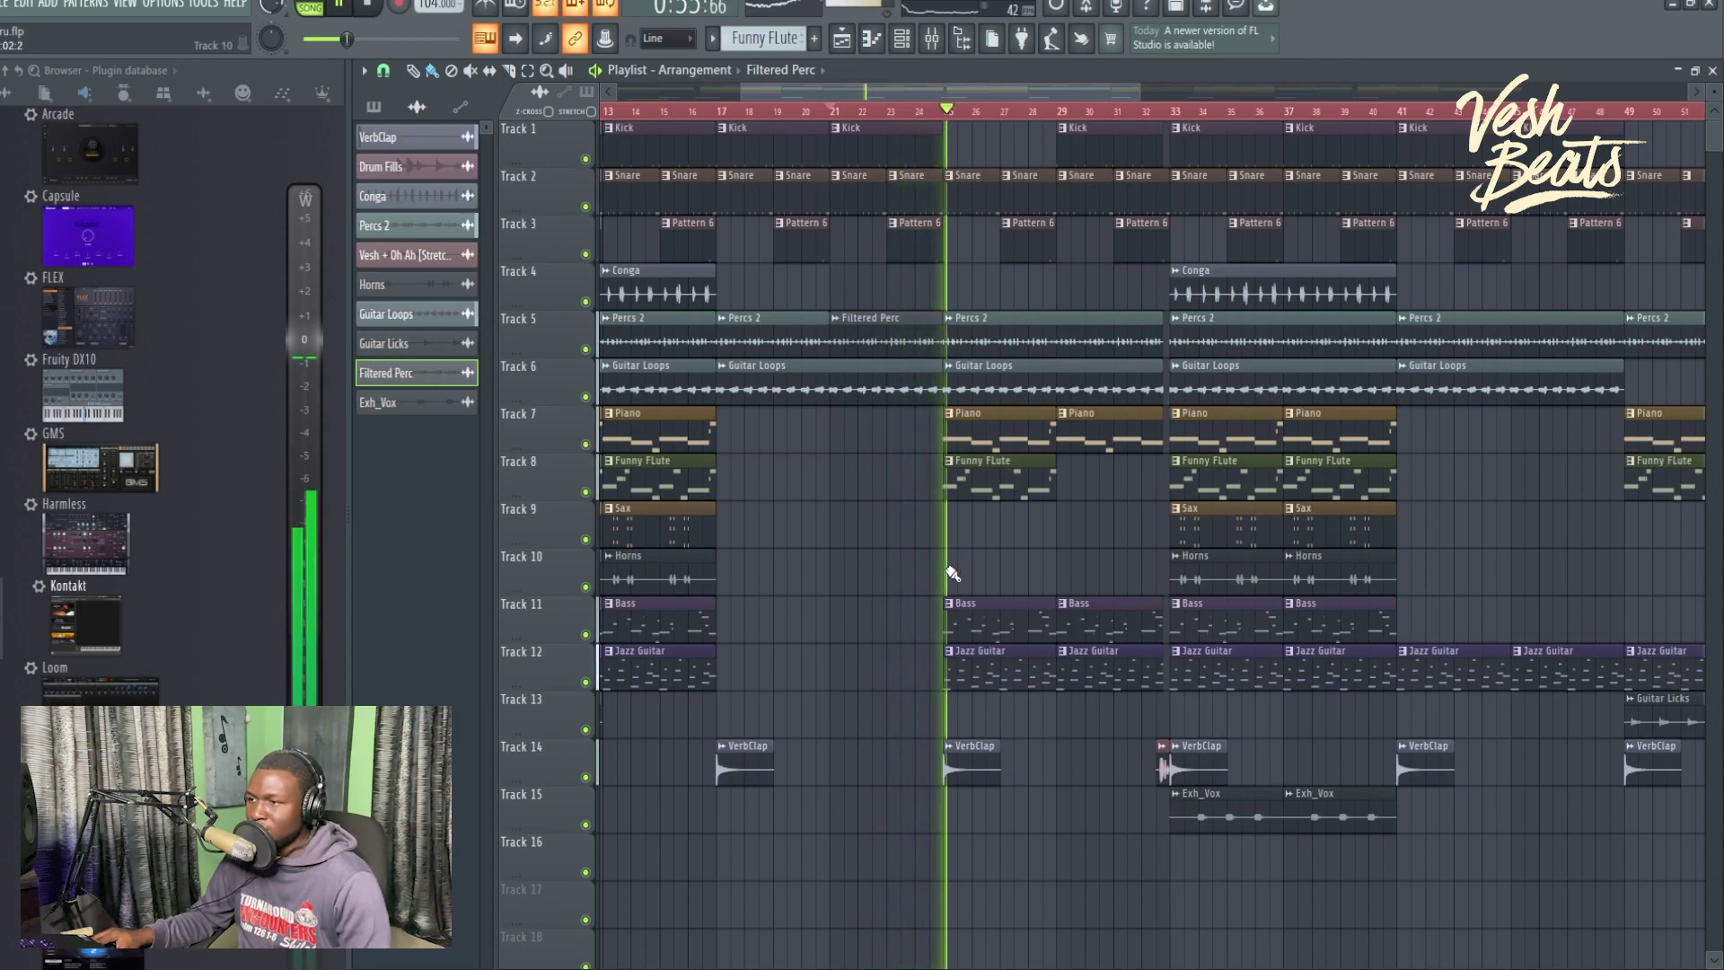
# Play the full arrangement from bar 25 into the section starting at bar 33.
pyautogui.keyDown('ctrl'); pyautogui.scroll(-3, 954, 573); pyautogui.keyUp('ctrl')
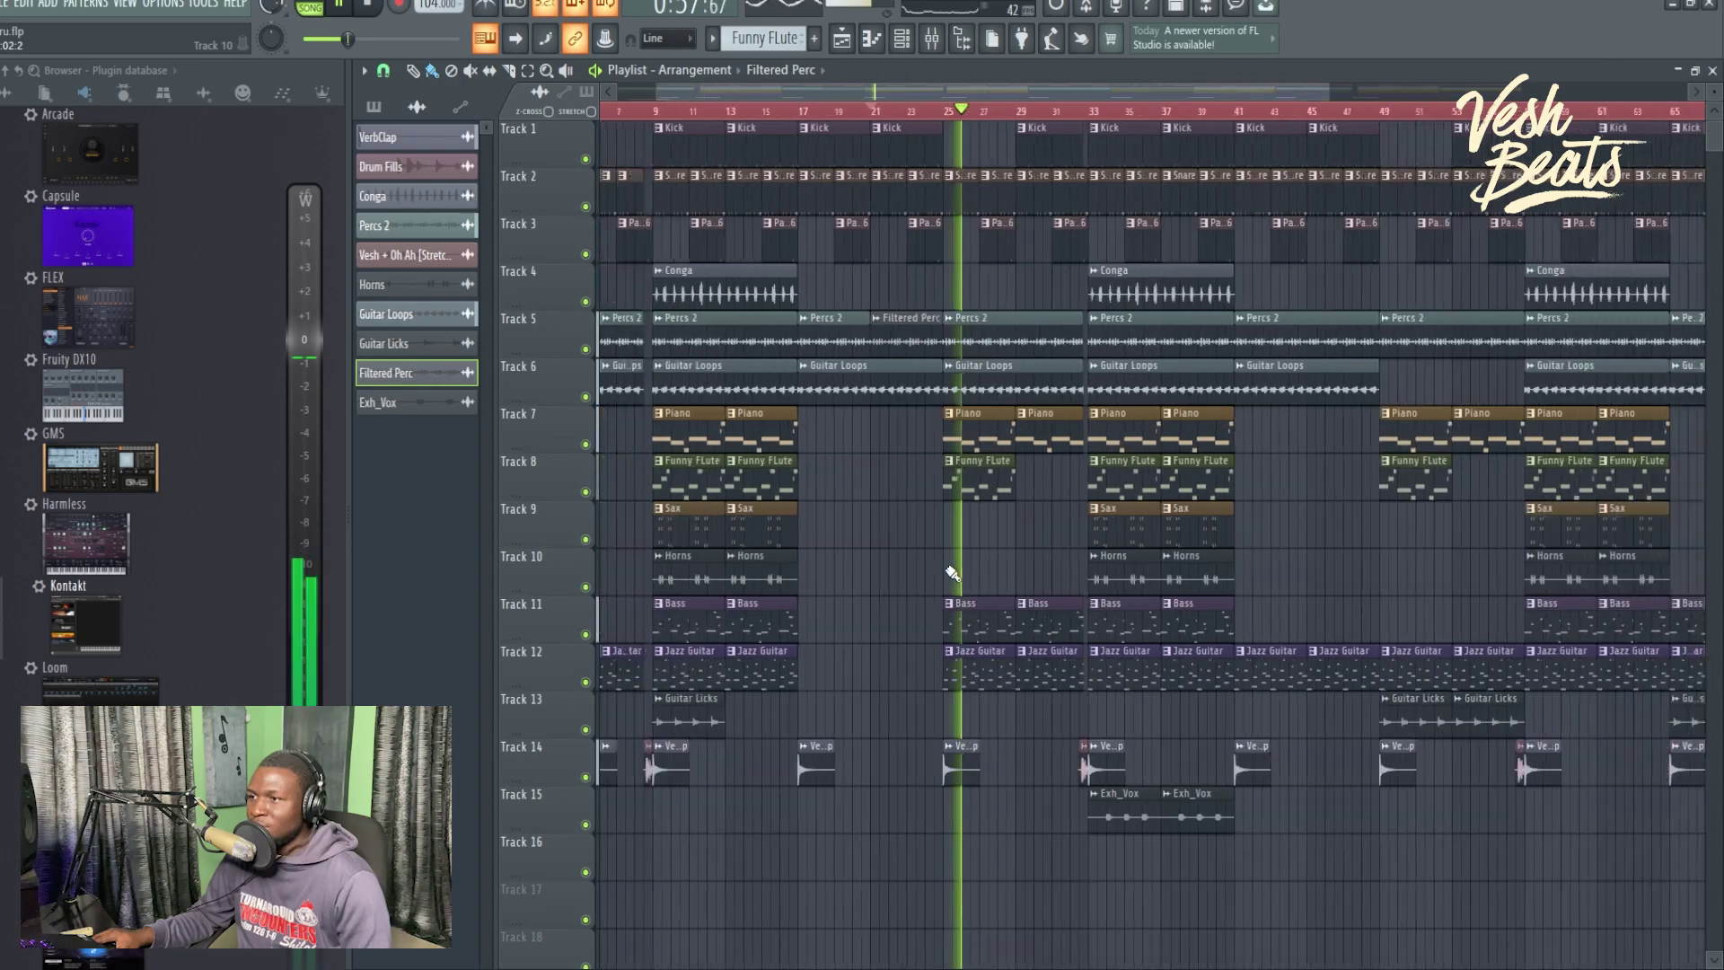
pyautogui.keyDown('ctrl'); pyautogui.scroll(-2, 954, 573); pyautogui.keyUp('ctrl')
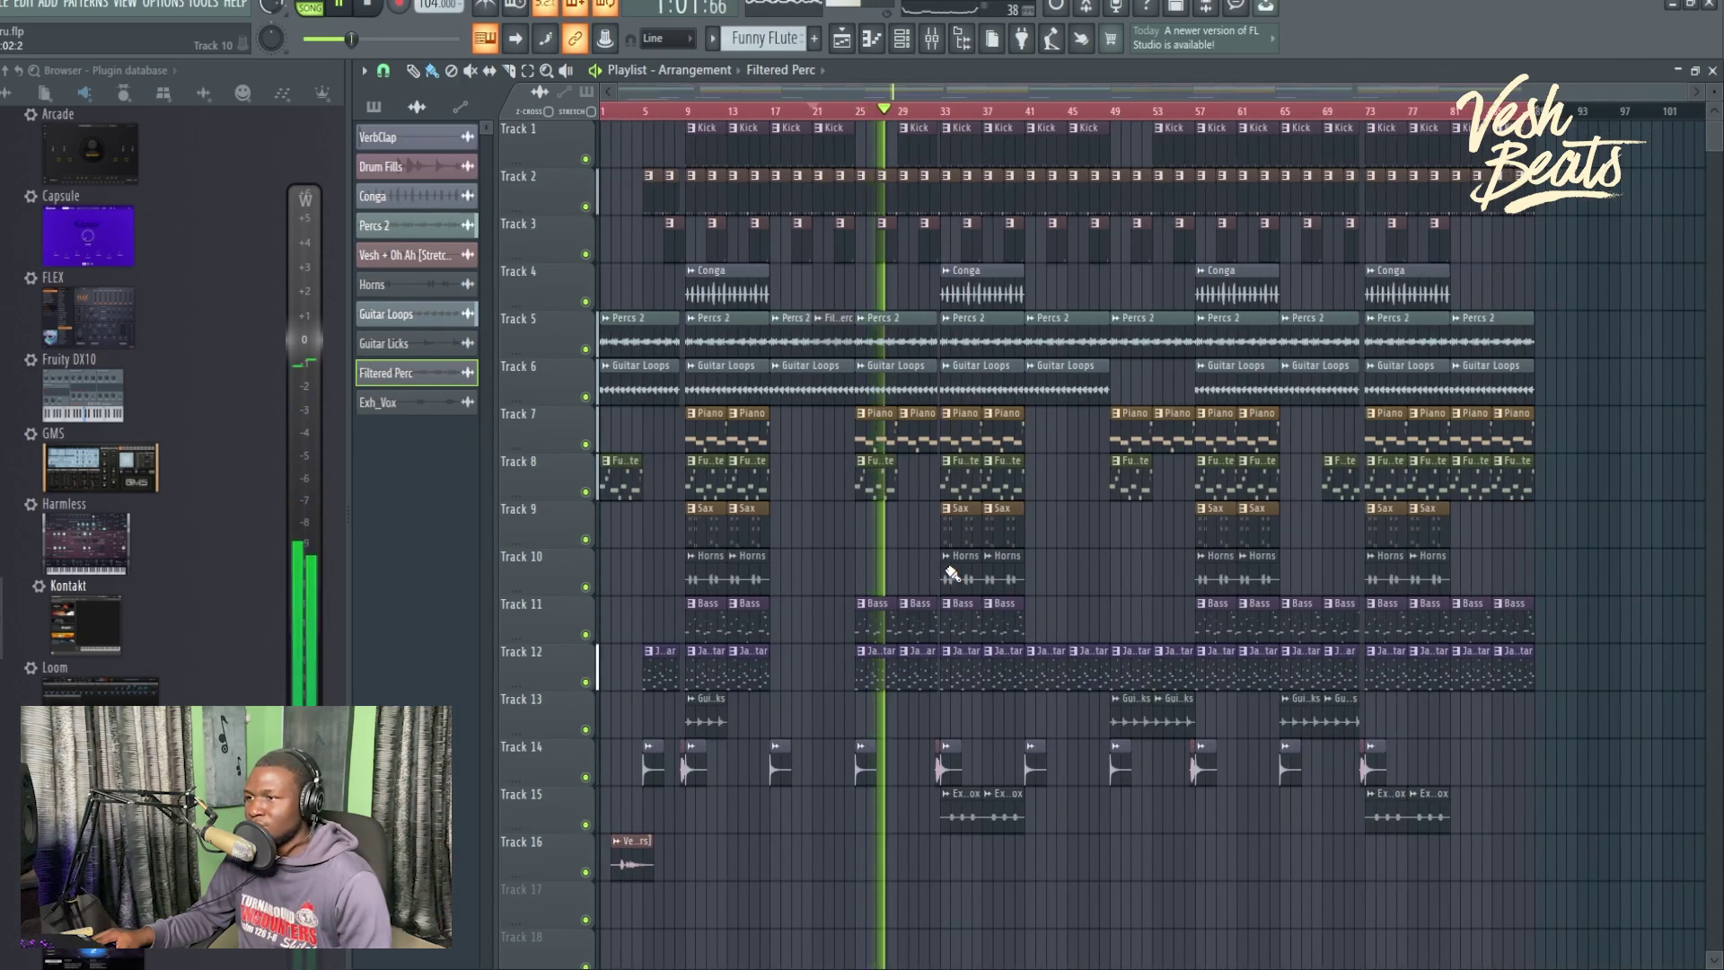
pyautogui.keyDown('ctrl'); pyautogui.scroll(5, 901, 524); pyautogui.keyUp('ctrl')
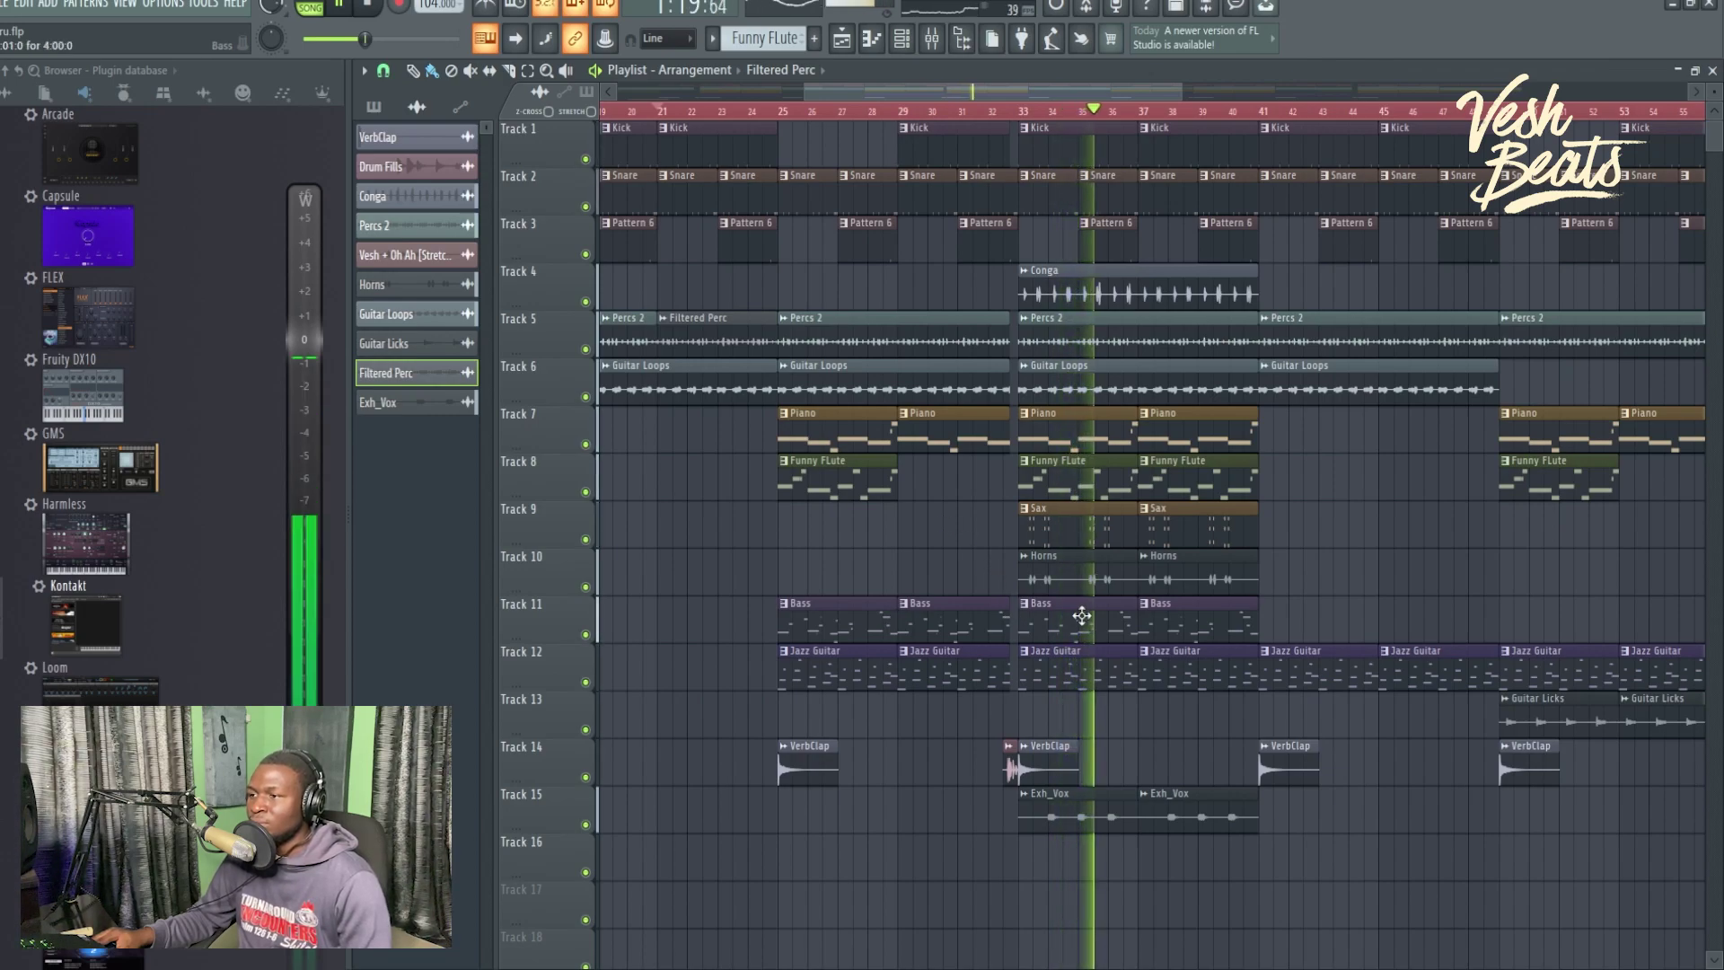
# Solo Track 15 and play the Exh_Vox clips from bar 33 on their own.
pyautogui.scroll(-2, 1084, 615)
pyautogui.press('space')
pyautogui.rightClick(586, 730)
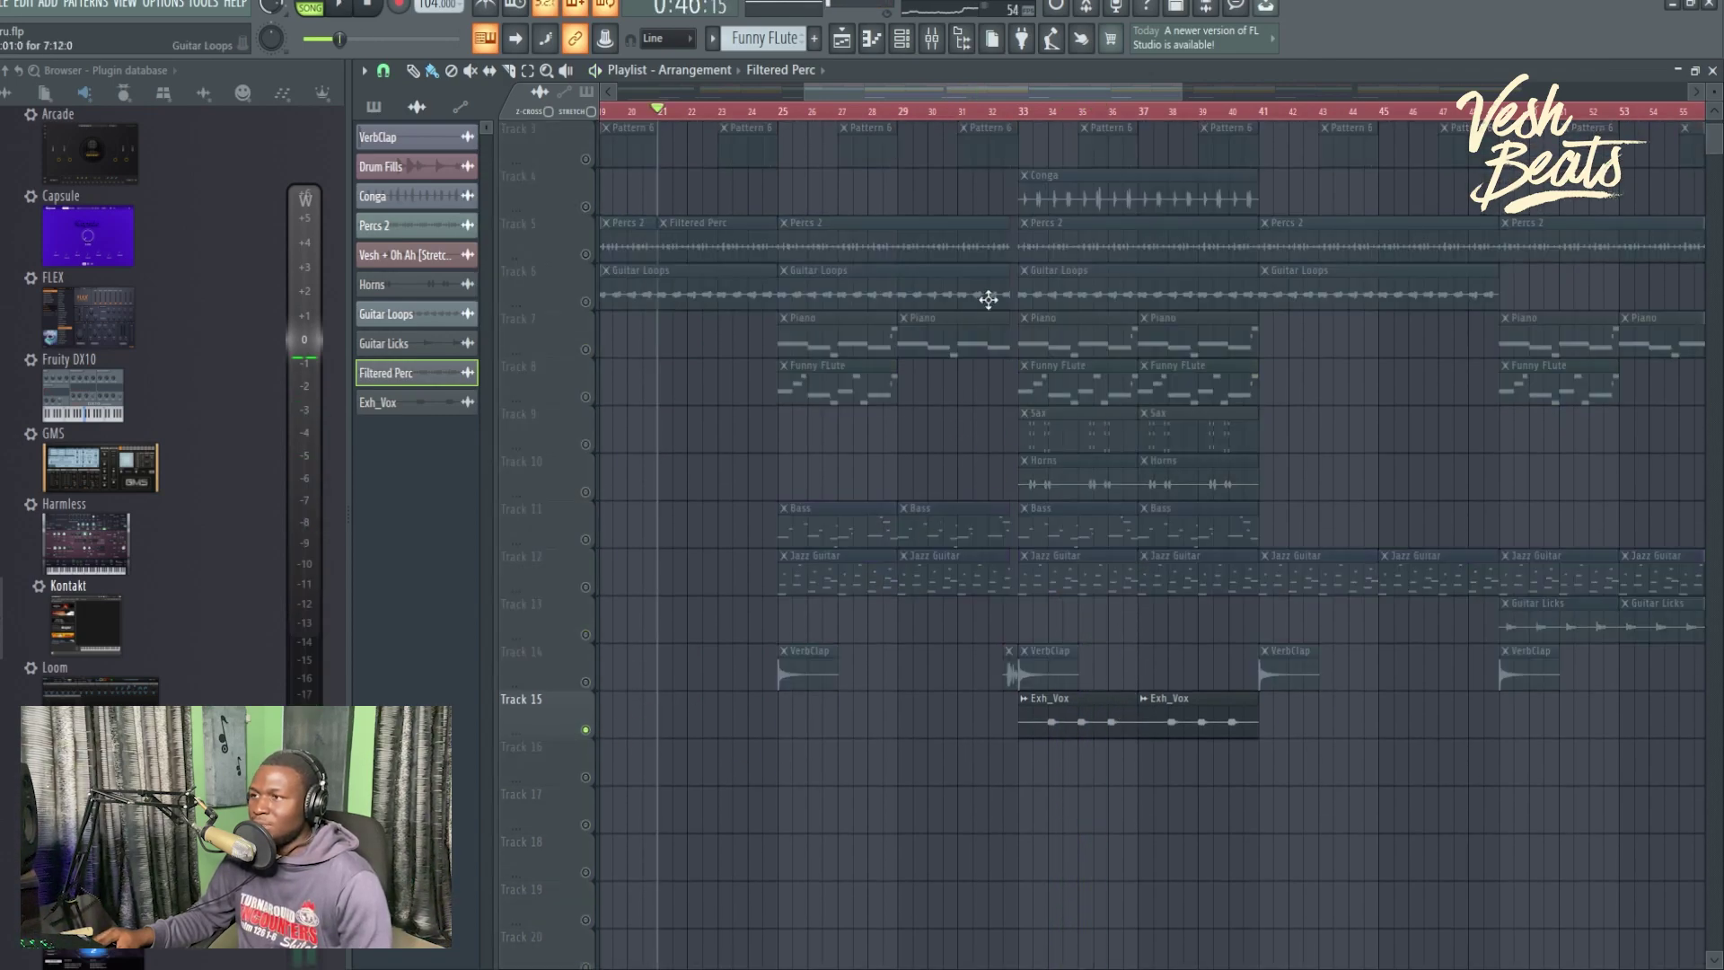
pyautogui.click(902, 40)
pyautogui.press('F6')
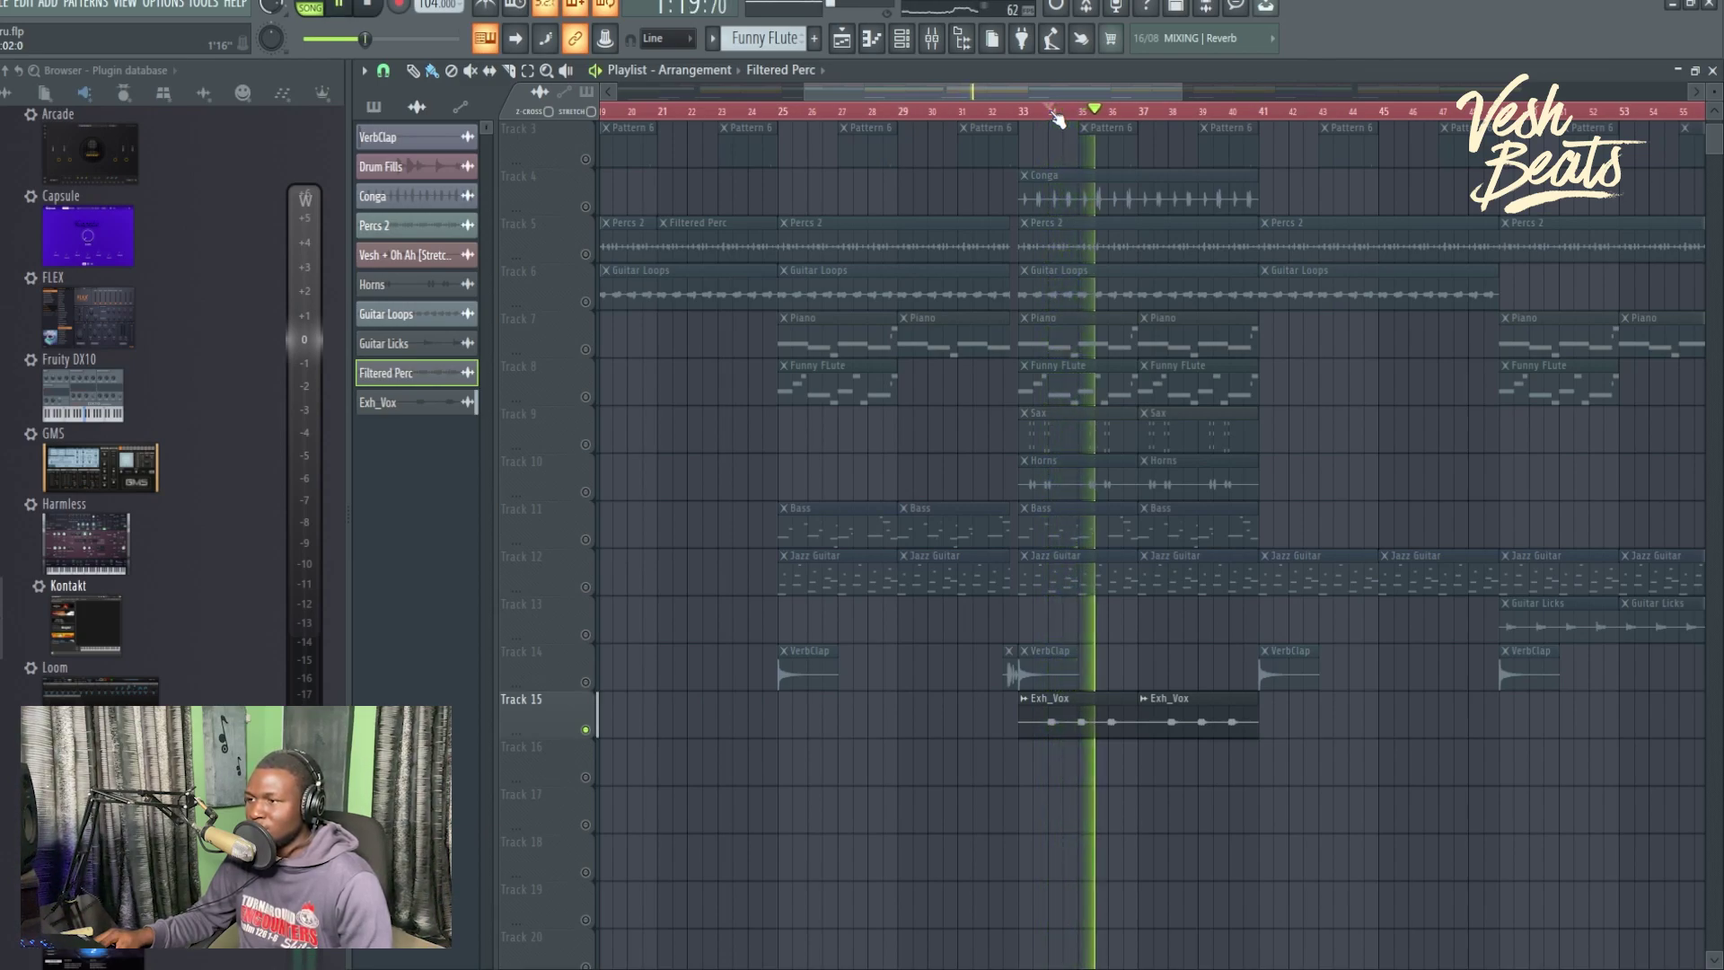
pyautogui.press('space')
# Inspect the Exh_Vox clip's channel settings and the Pro-Q 3 curve on its mixer insert, and return to the playlist.
pyautogui.doubleClick(1097, 719)
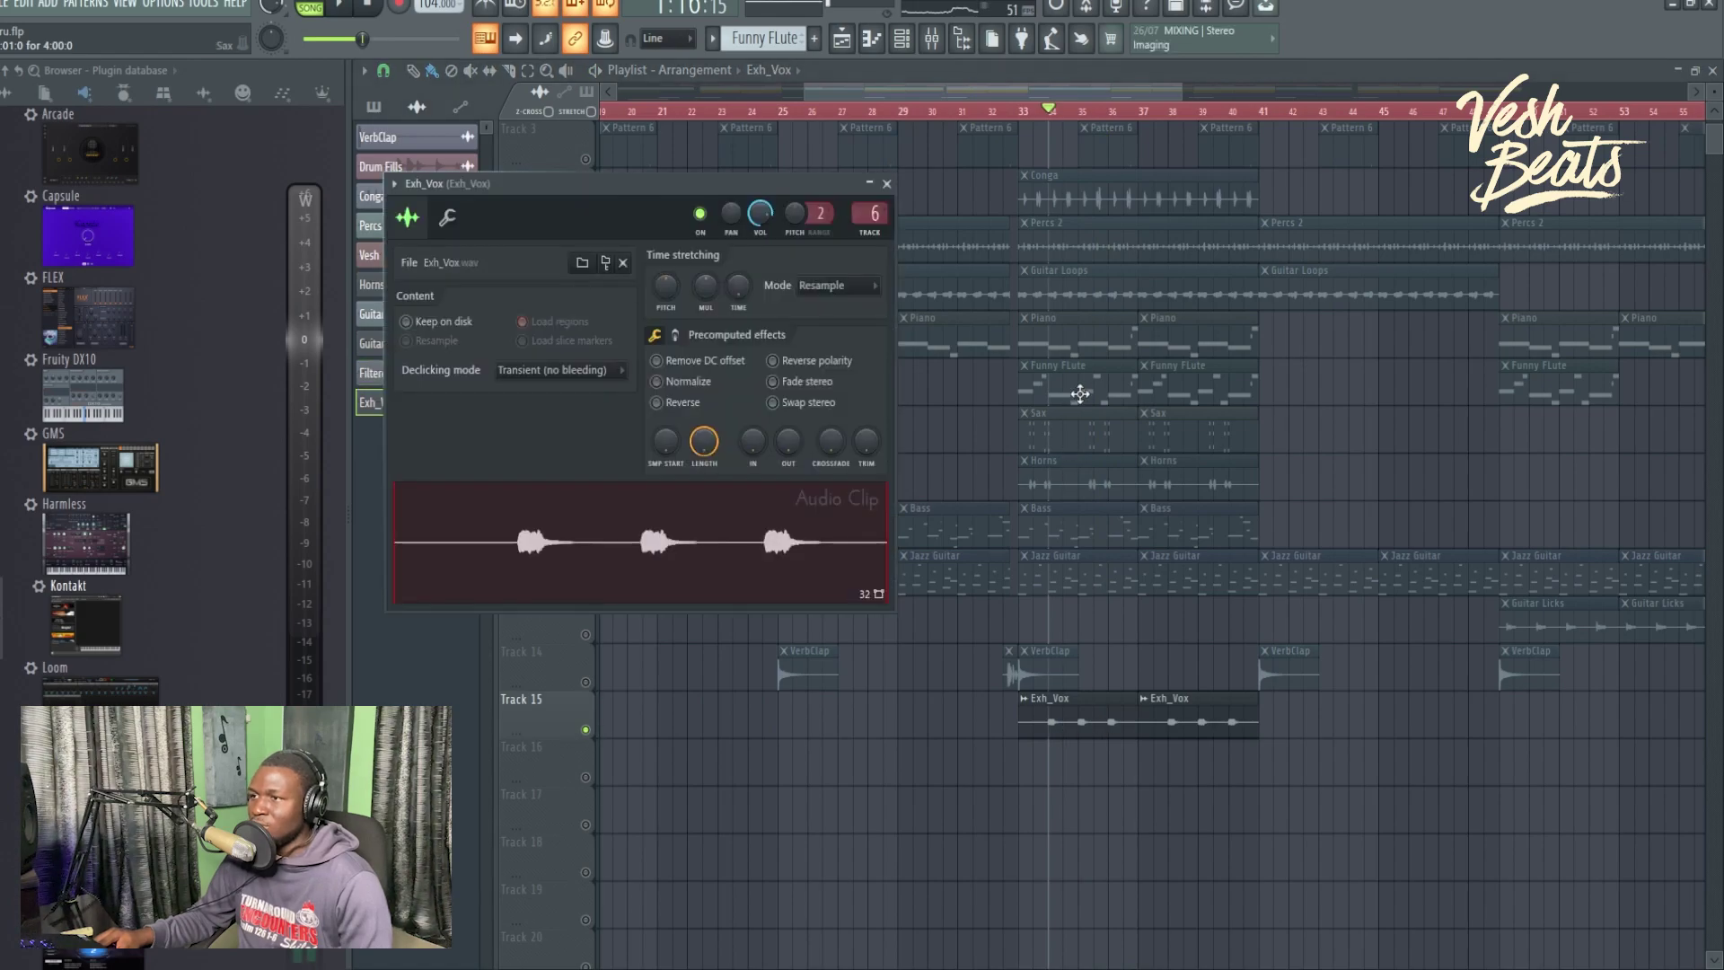
pyautogui.doubleClick(877, 222)
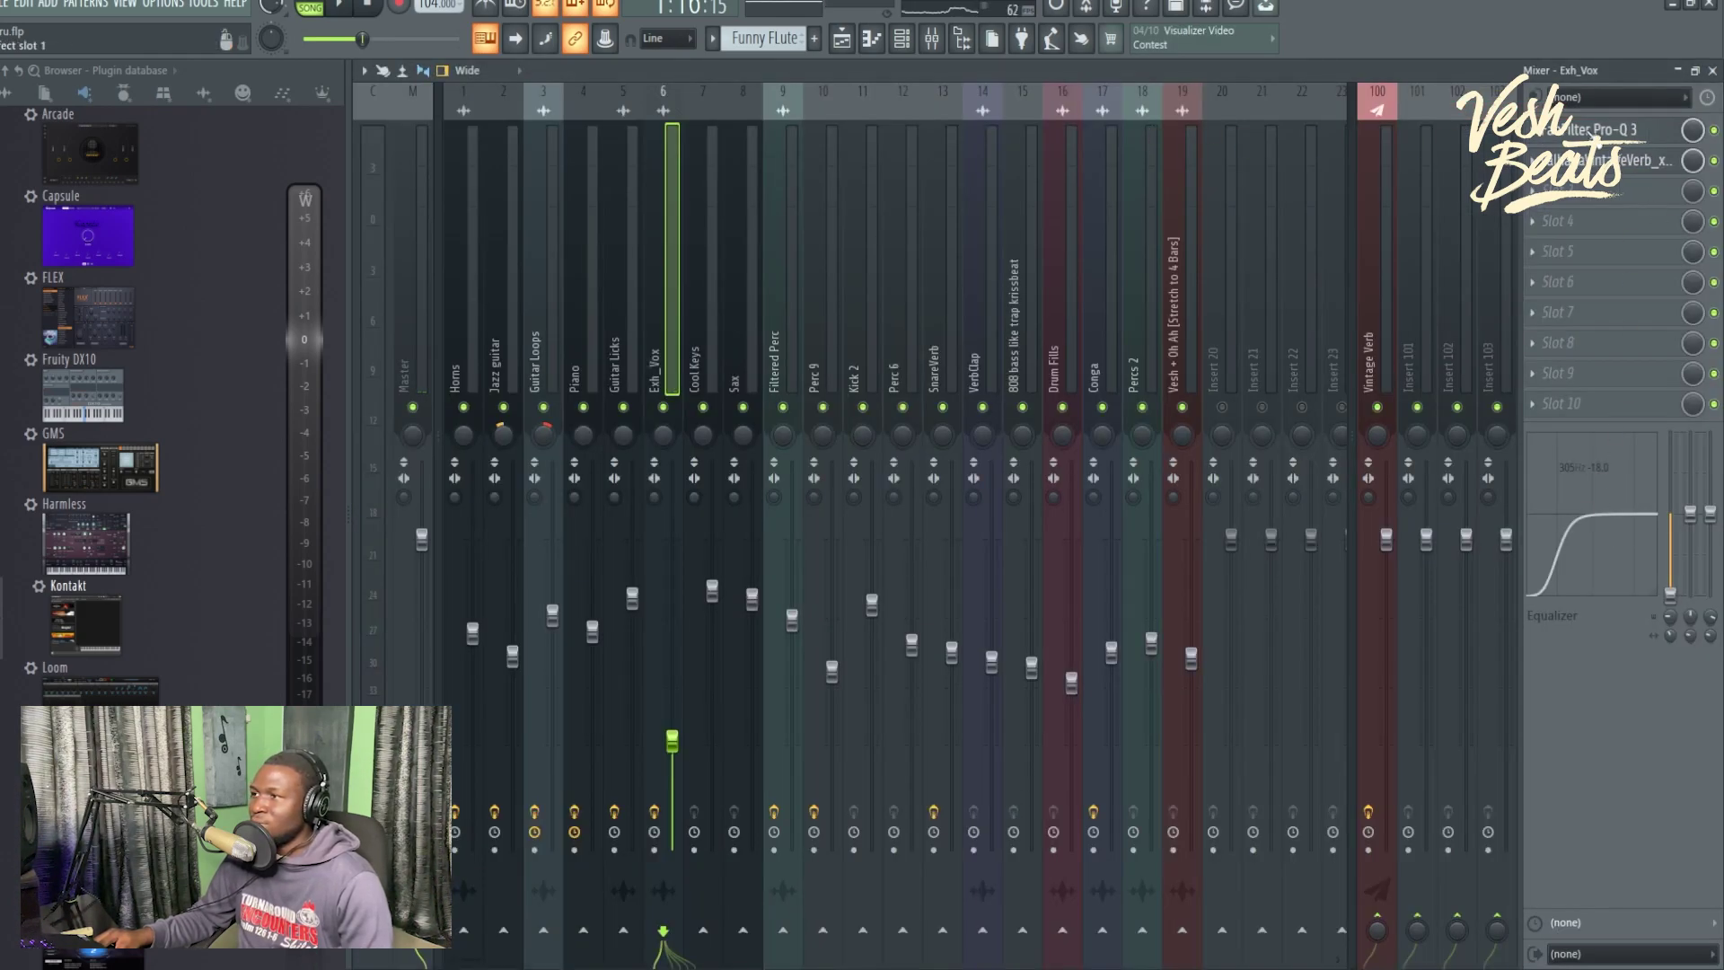
pyautogui.click(1594, 129)
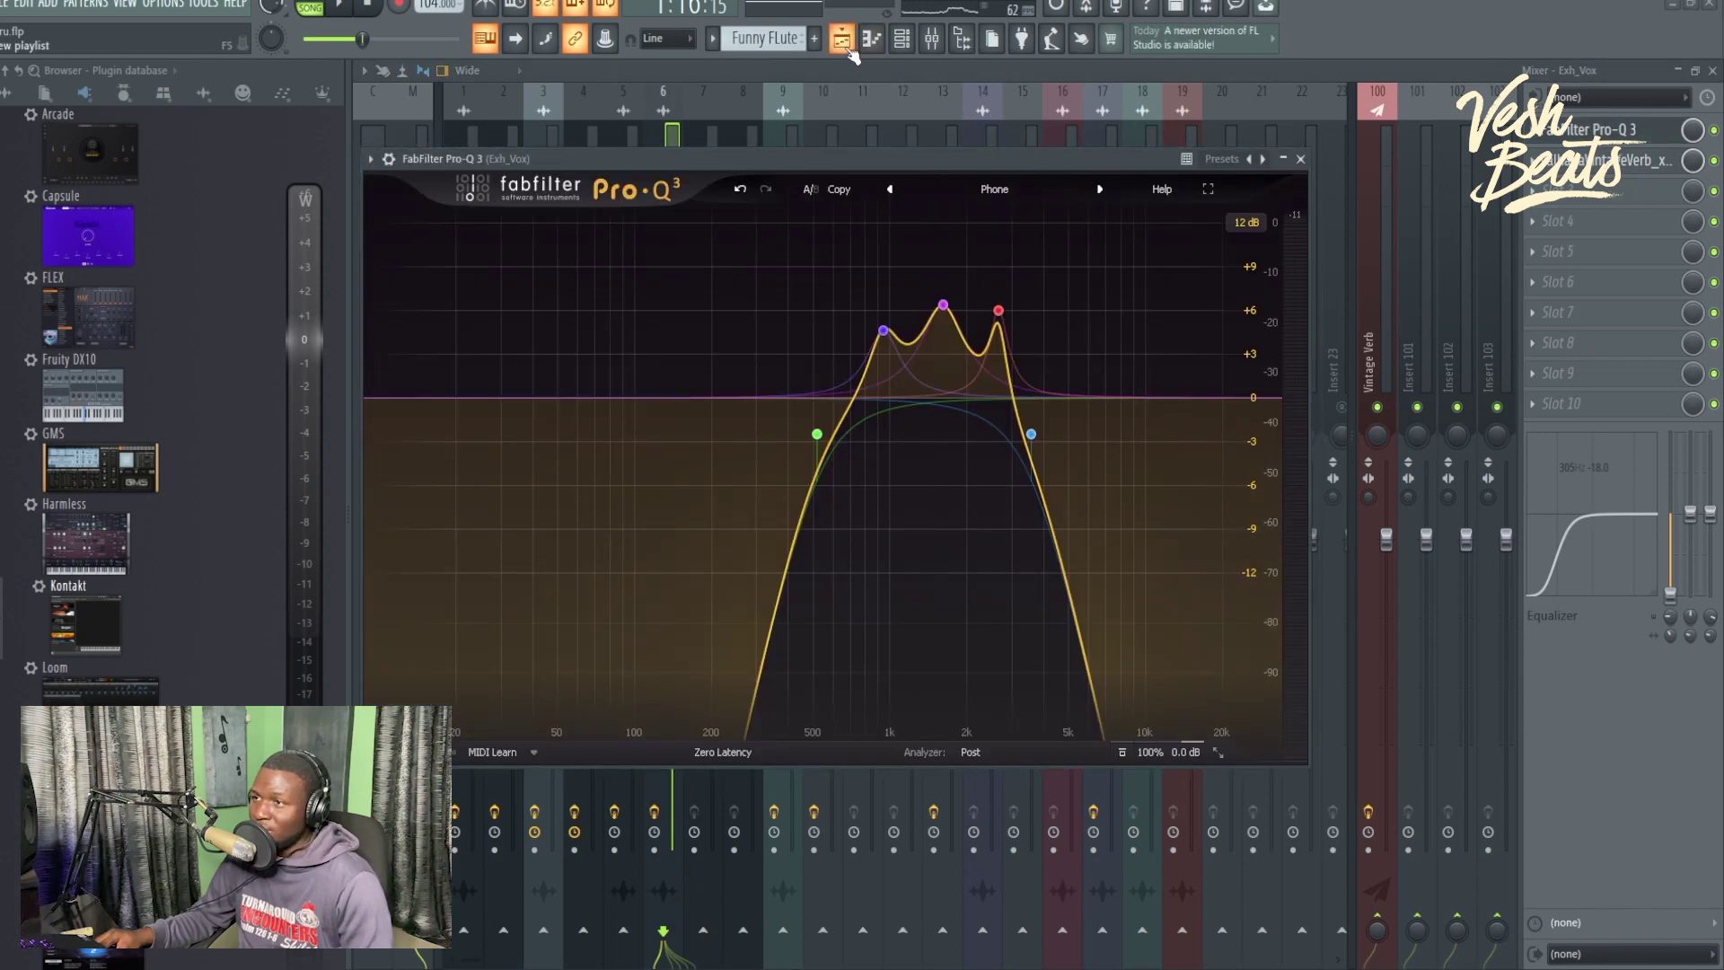
pyautogui.click(846, 44)
# Restore all tracks and play the arrangement from bar 34 past bar 41, examining the sections that follow.
pyautogui.rightClick(588, 730)
pyautogui.press('space')
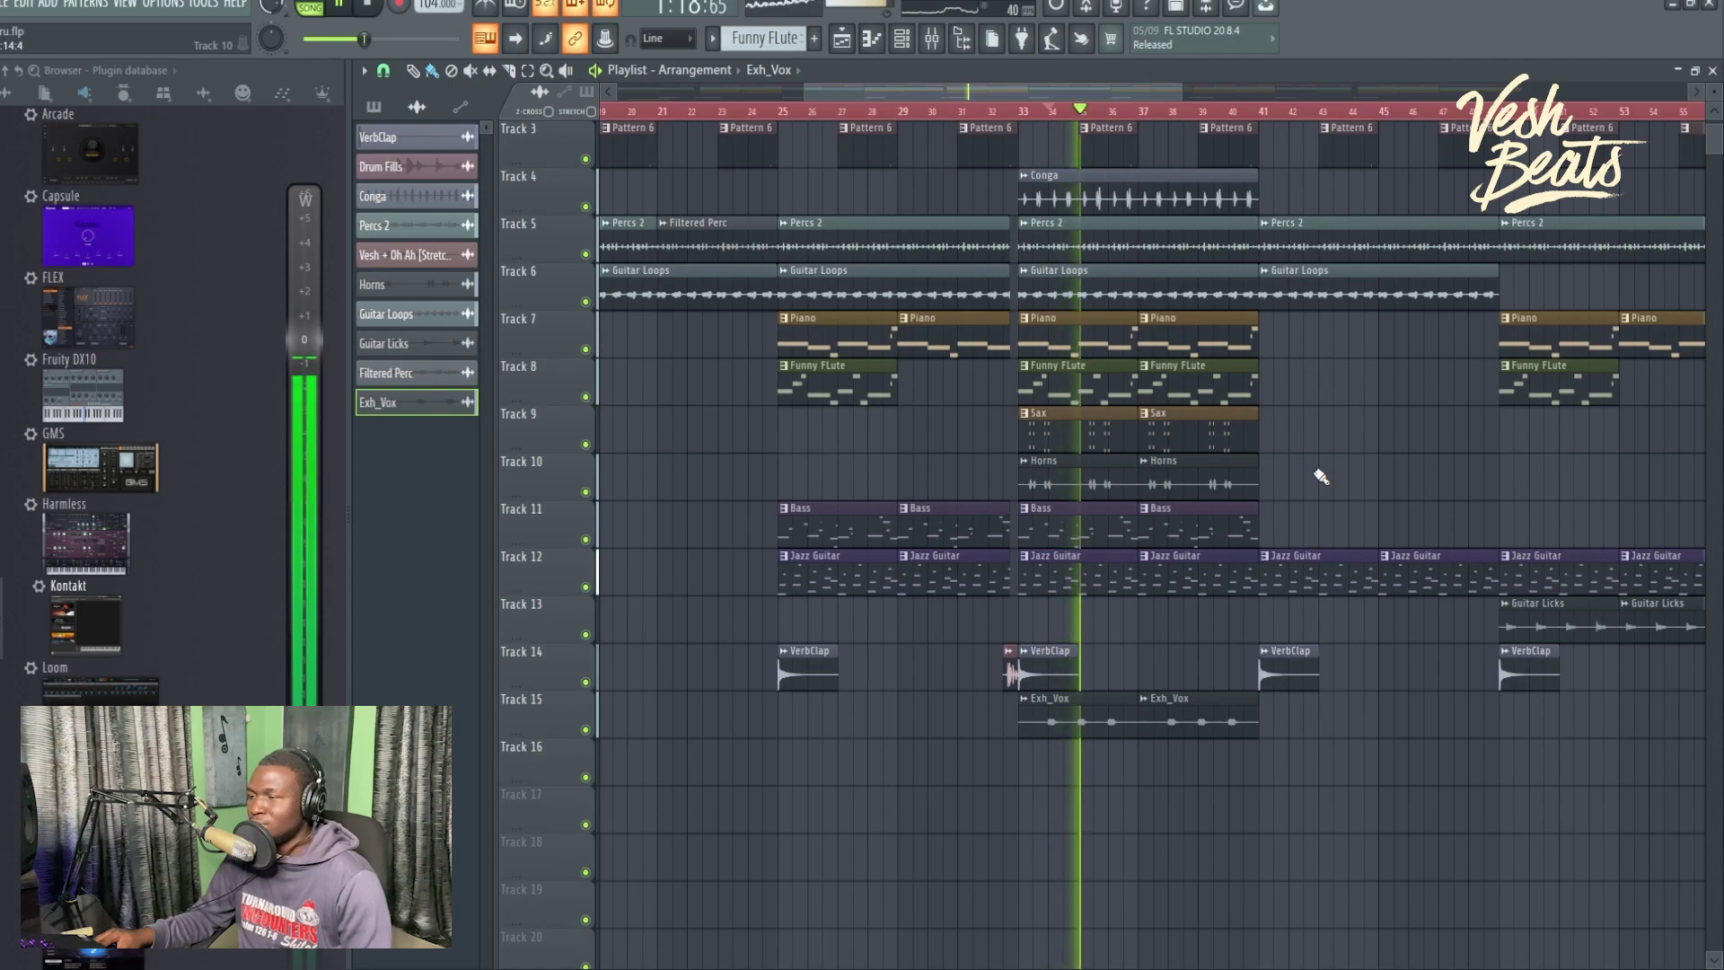
pyautogui.scroll(2, 1321, 477)
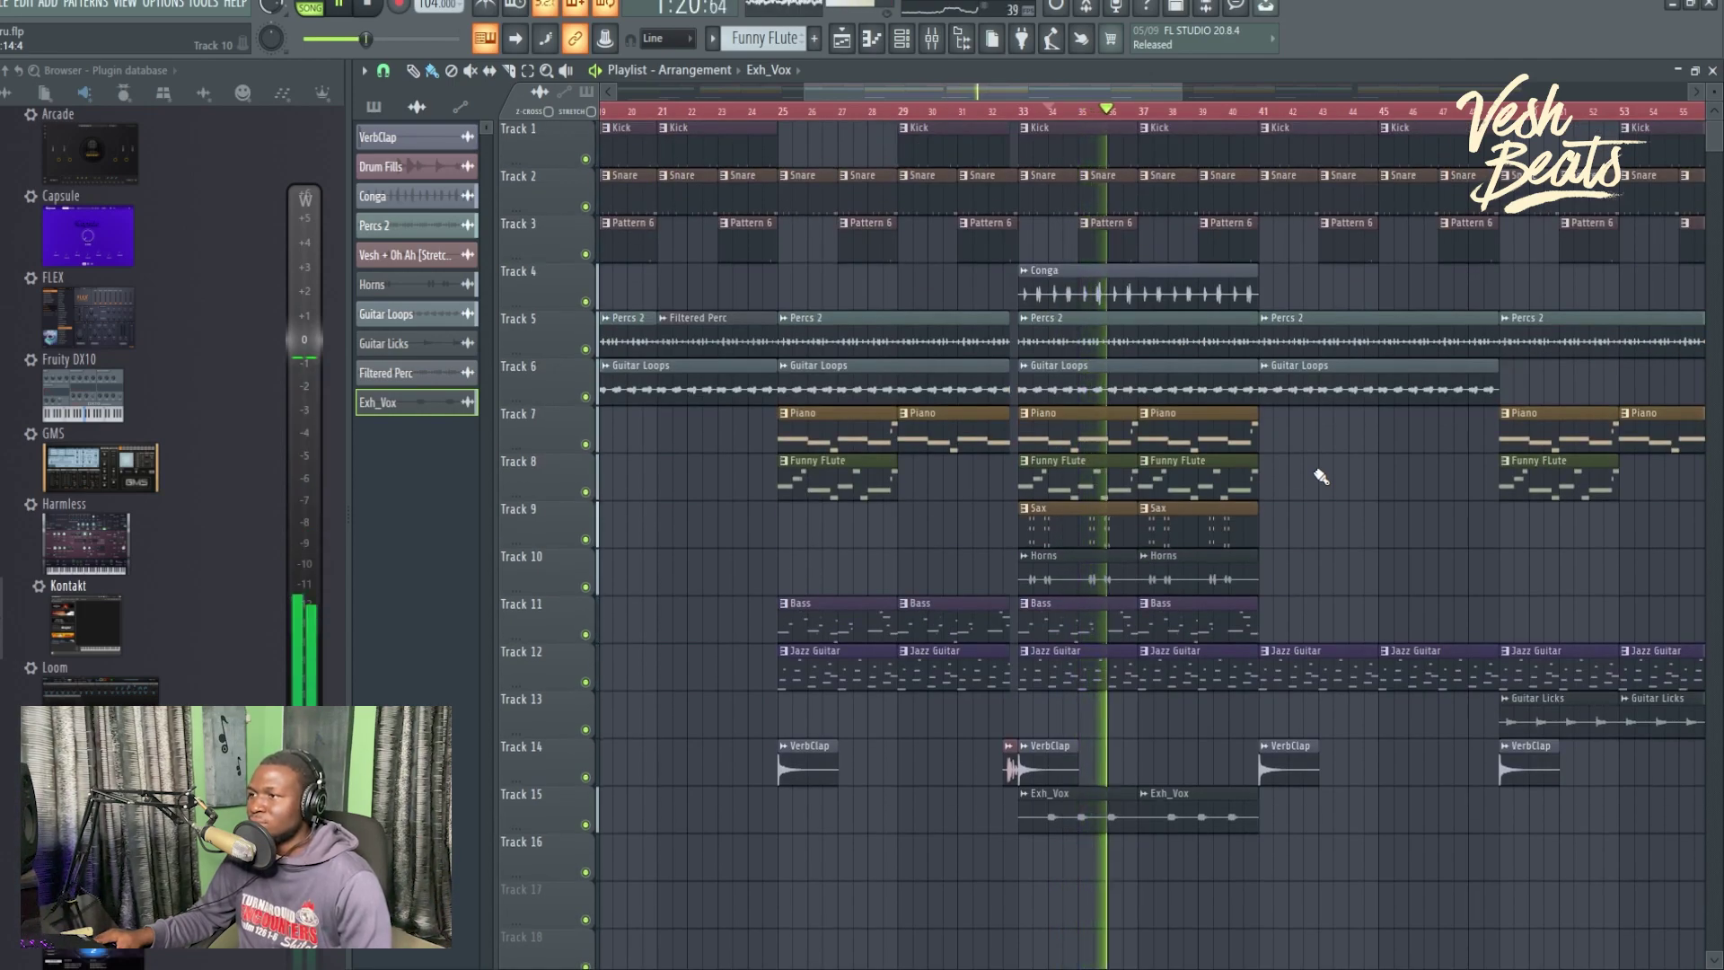
pyautogui.moveTo(1360, 485); pyautogui.dragTo(1298, 521)
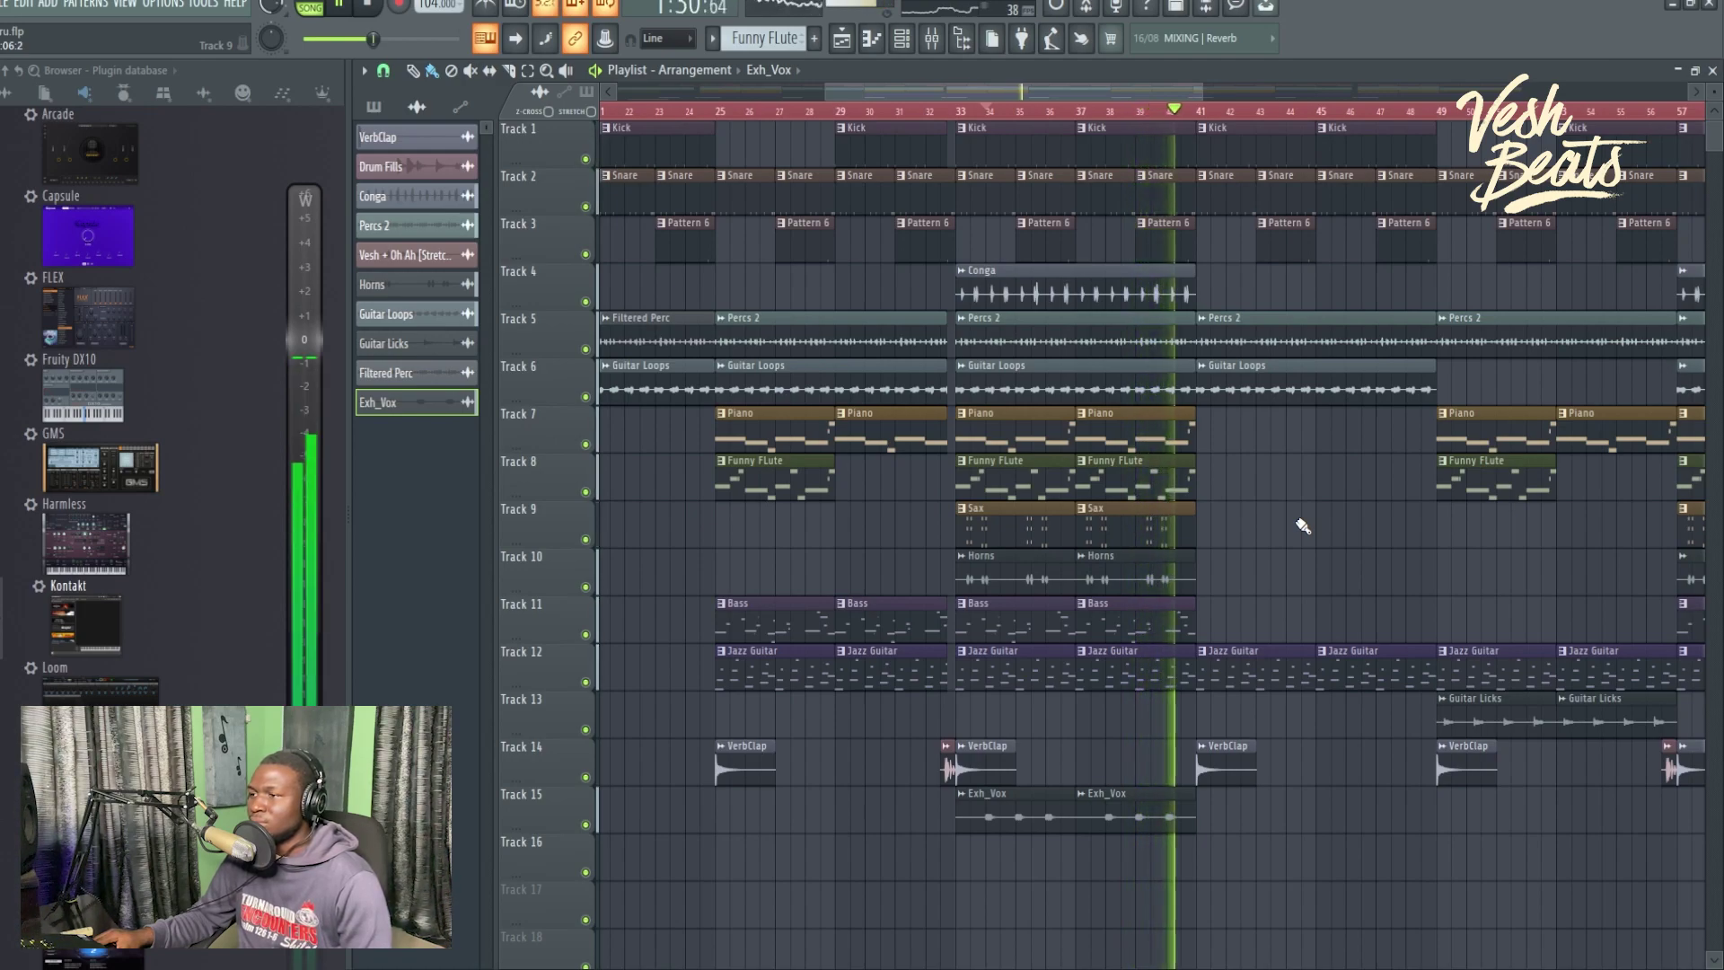
pyautogui.moveTo(1338, 548); pyautogui.dragTo(1036, 603)
pyautogui.scroll(-4, 1039, 577)
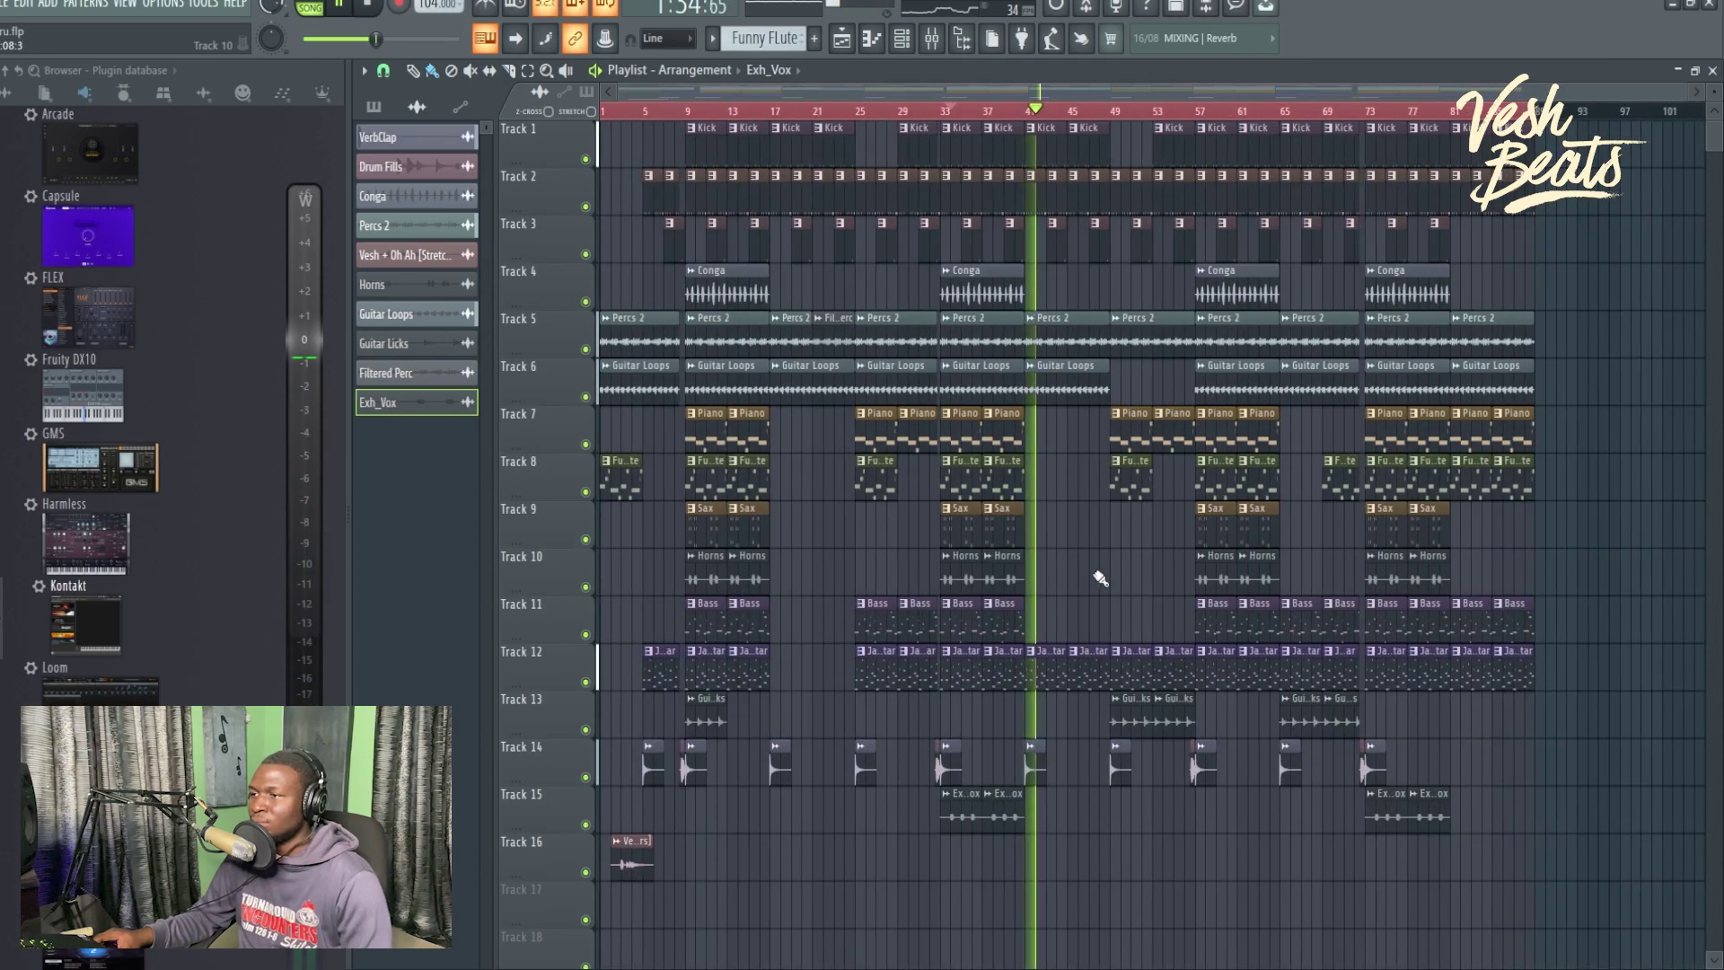
pyautogui.scroll(5, 1101, 578)
pyautogui.scroll(1, 1101, 578)
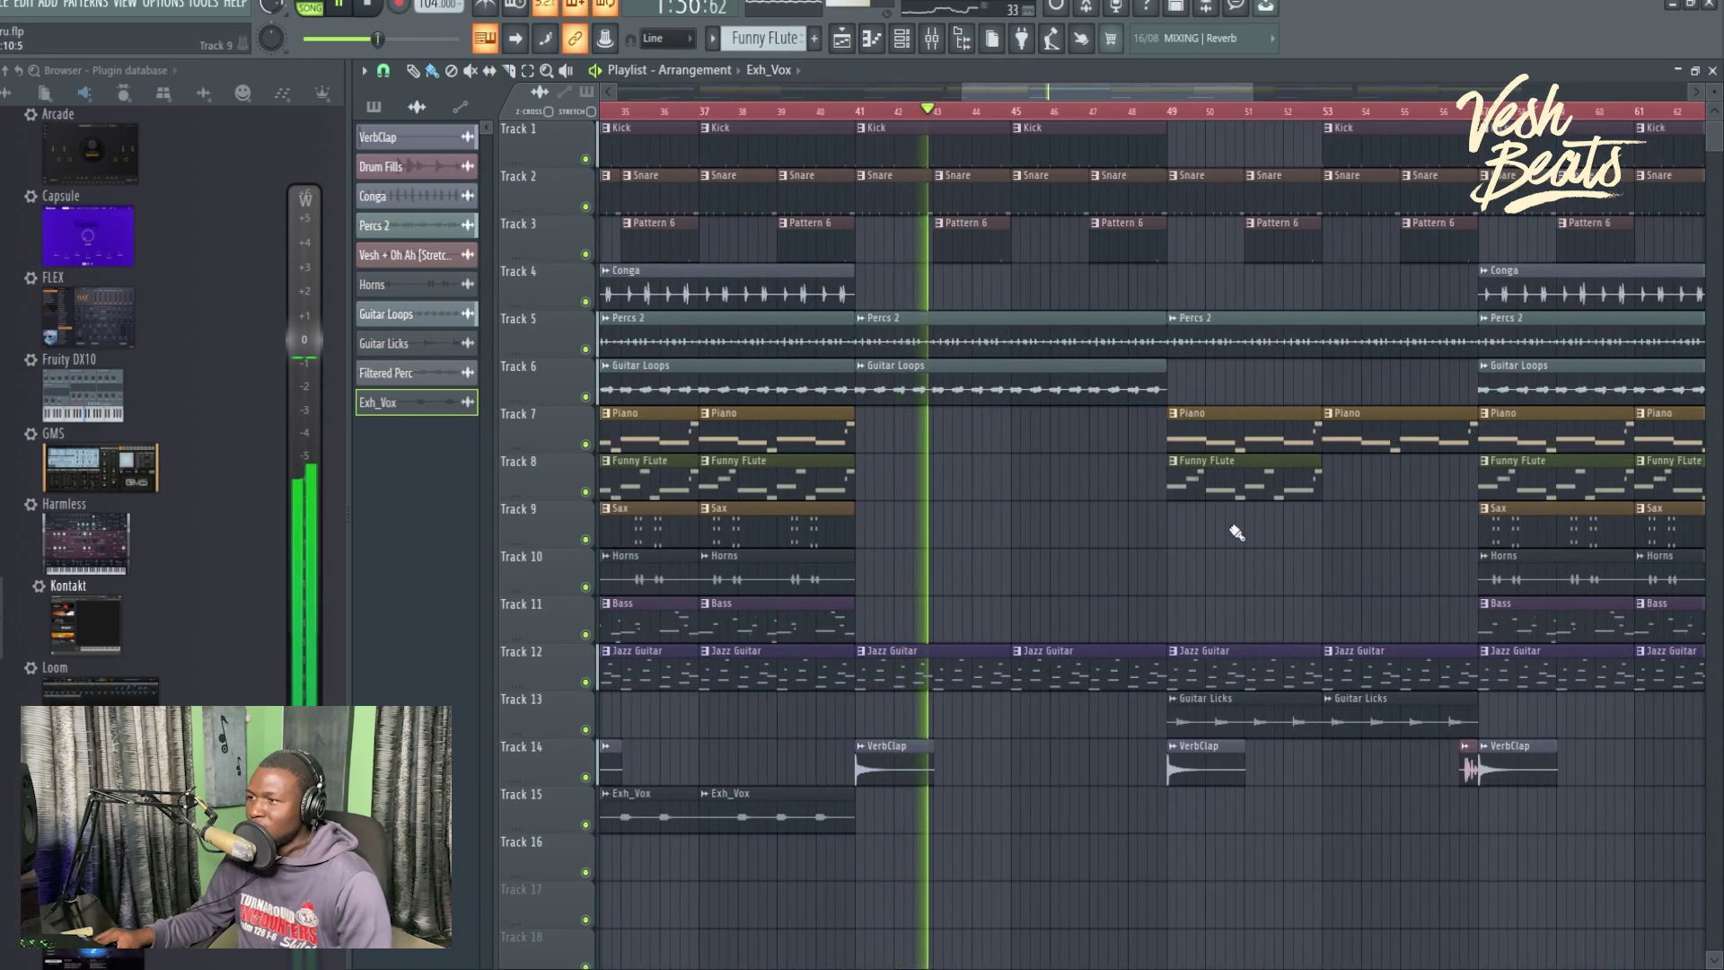
pyautogui.scroll(-6, 1231, 365)
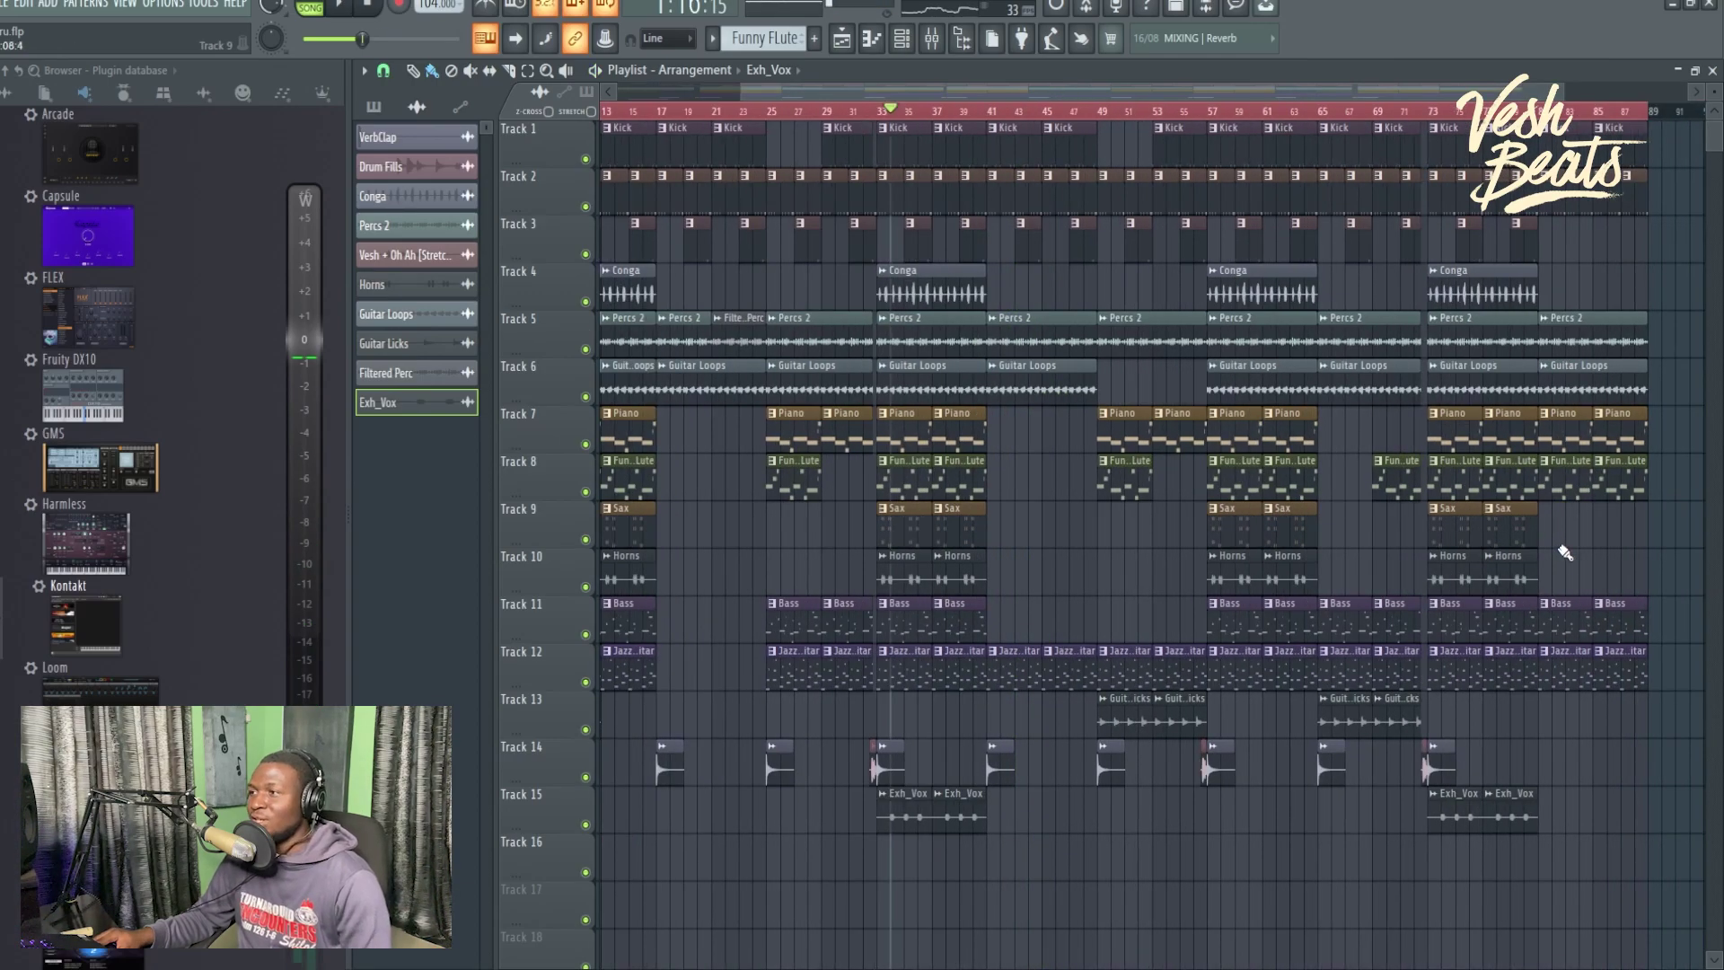
pyautogui.scroll(-2, 1565, 553)
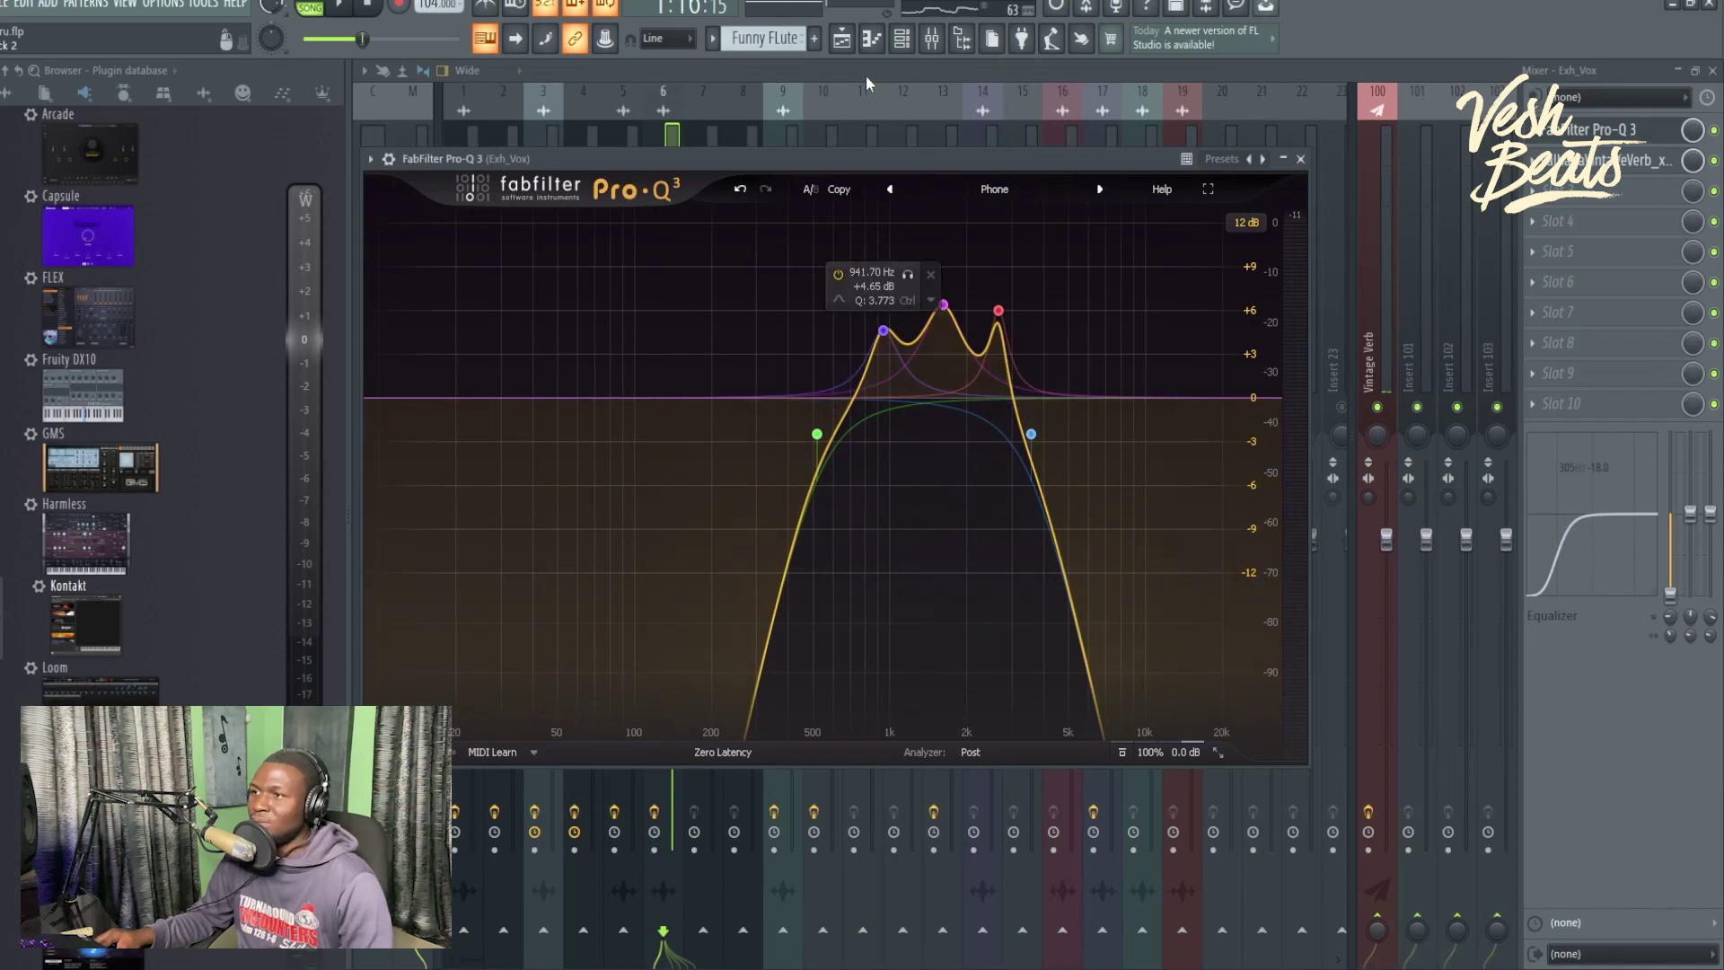
# Close the Exh_Vox equalizer, view the Horns insert, and solo the Kick 2 insert briefly before restoring all inserts.
pyautogui.press('Escape')
pyautogui.click(472, 284)
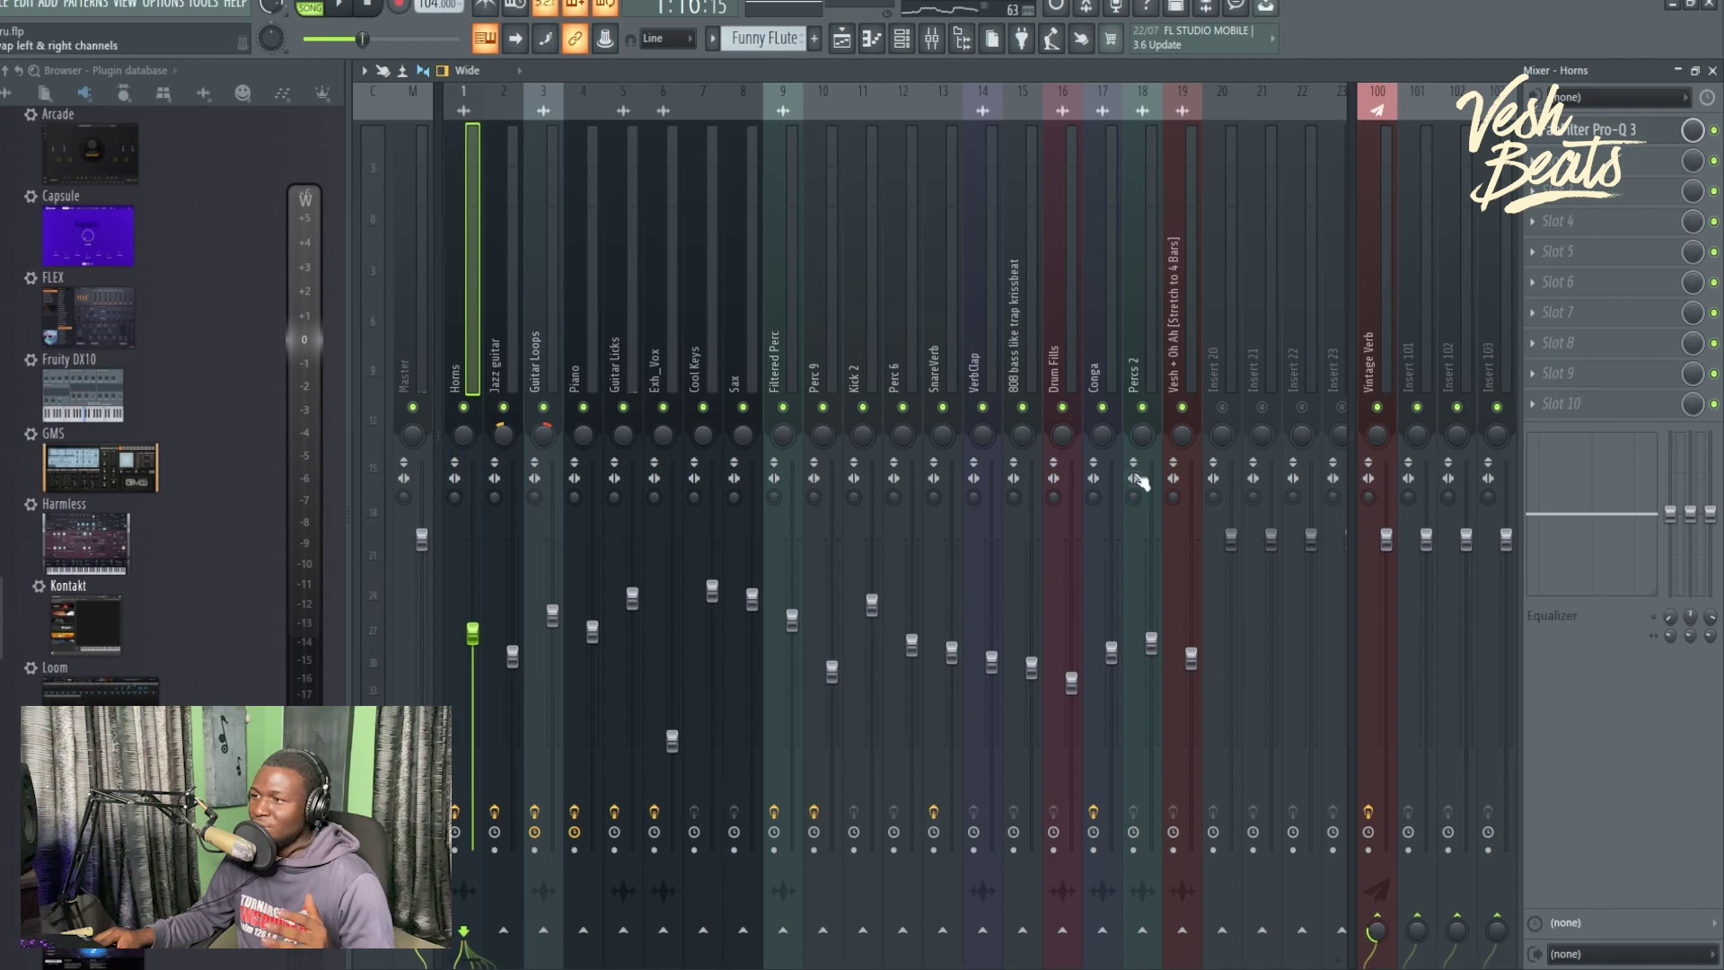
pyautogui.moveTo(944, 330); pyautogui.dragTo(881, 339)
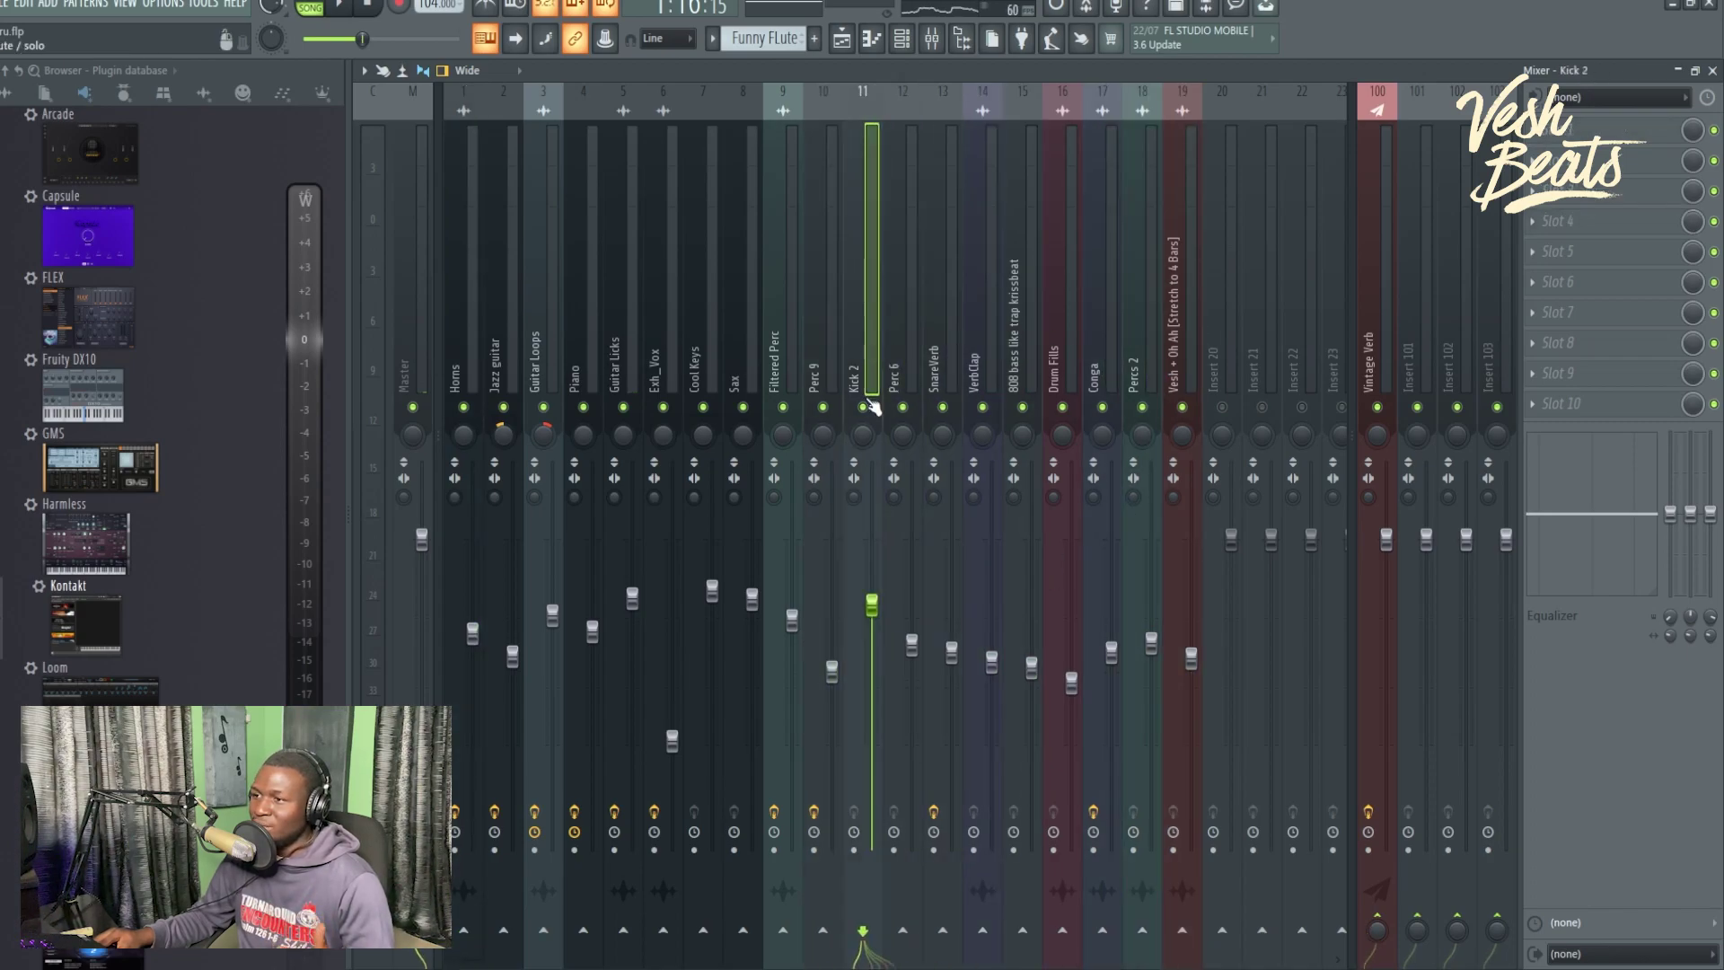
pyautogui.rightClick(865, 407)
pyautogui.rightClick(873, 406)
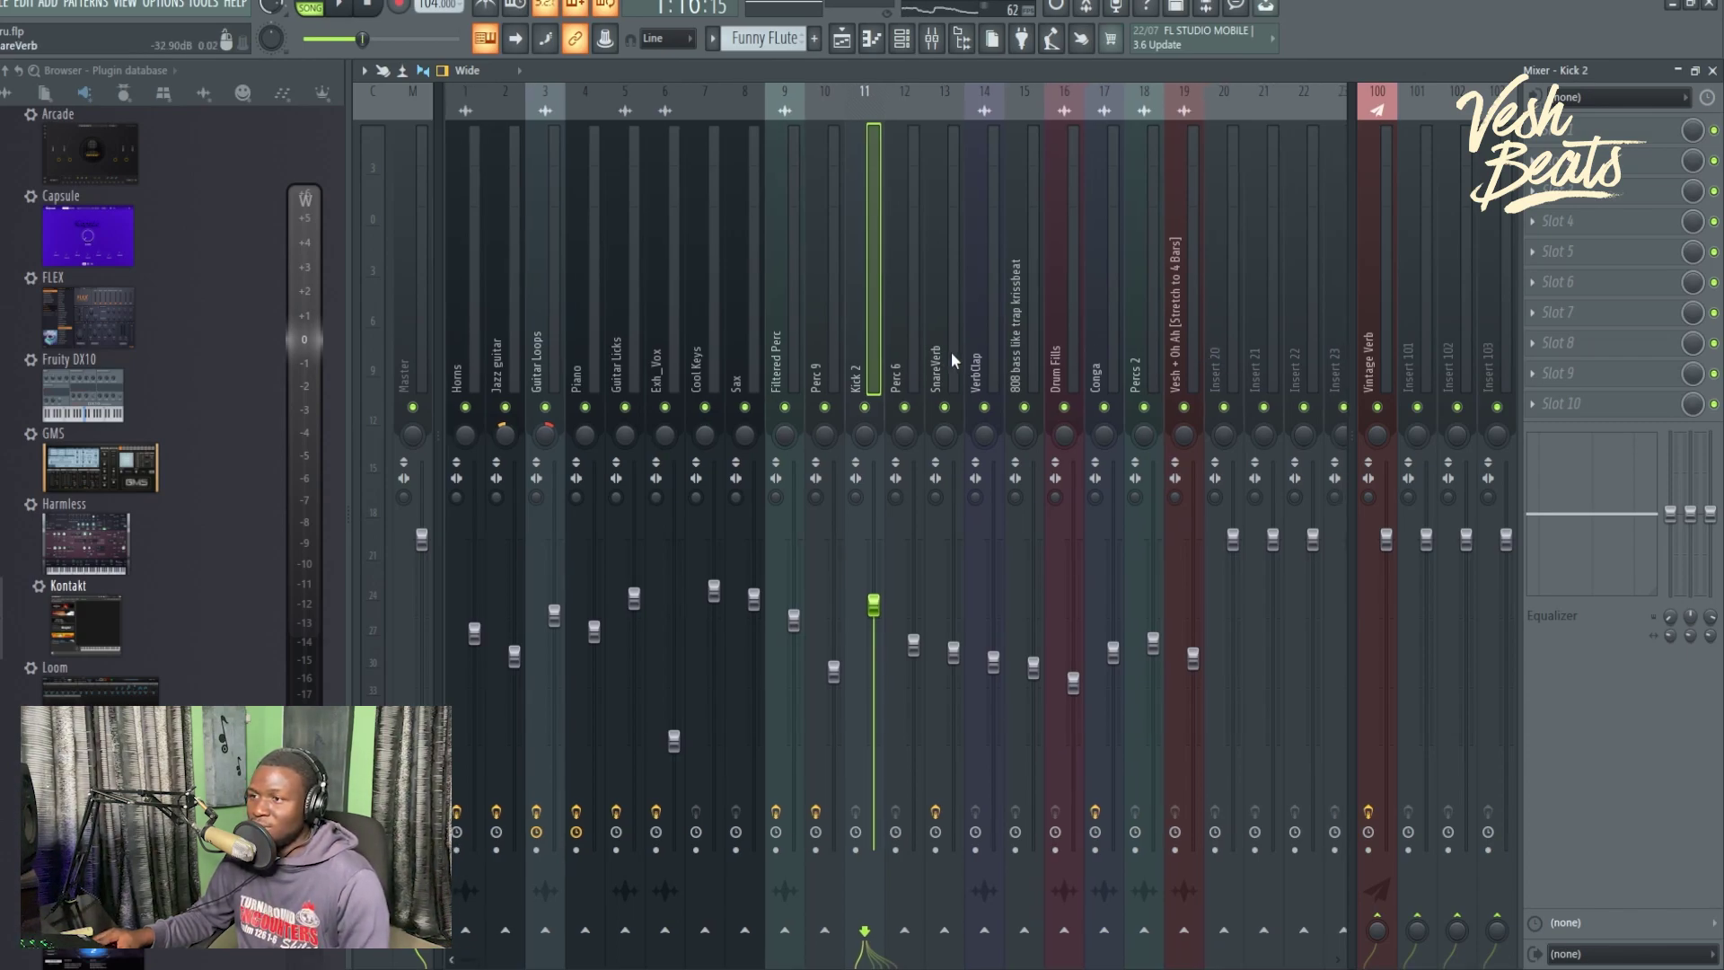
# Select the mixer inserts from Horns to Sax and solo them together.
pyautogui.moveTo(746, 406); pyautogui.dragTo(517, 363)
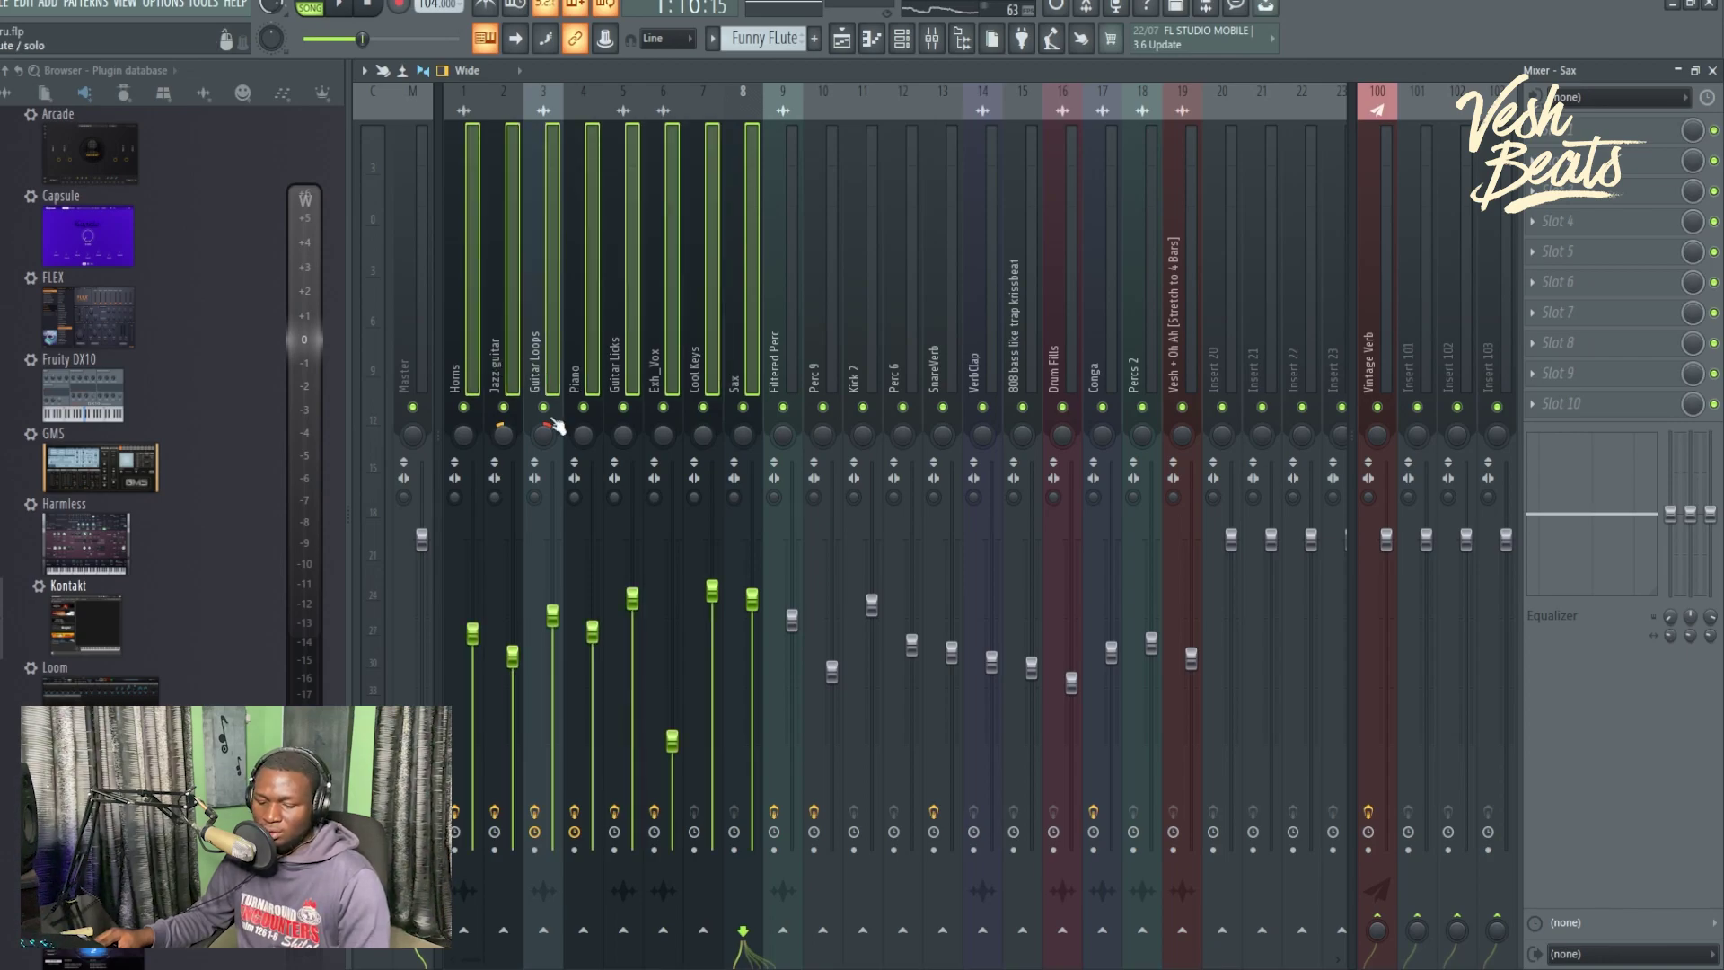
pyautogui.press('s')
pyautogui.press('space')
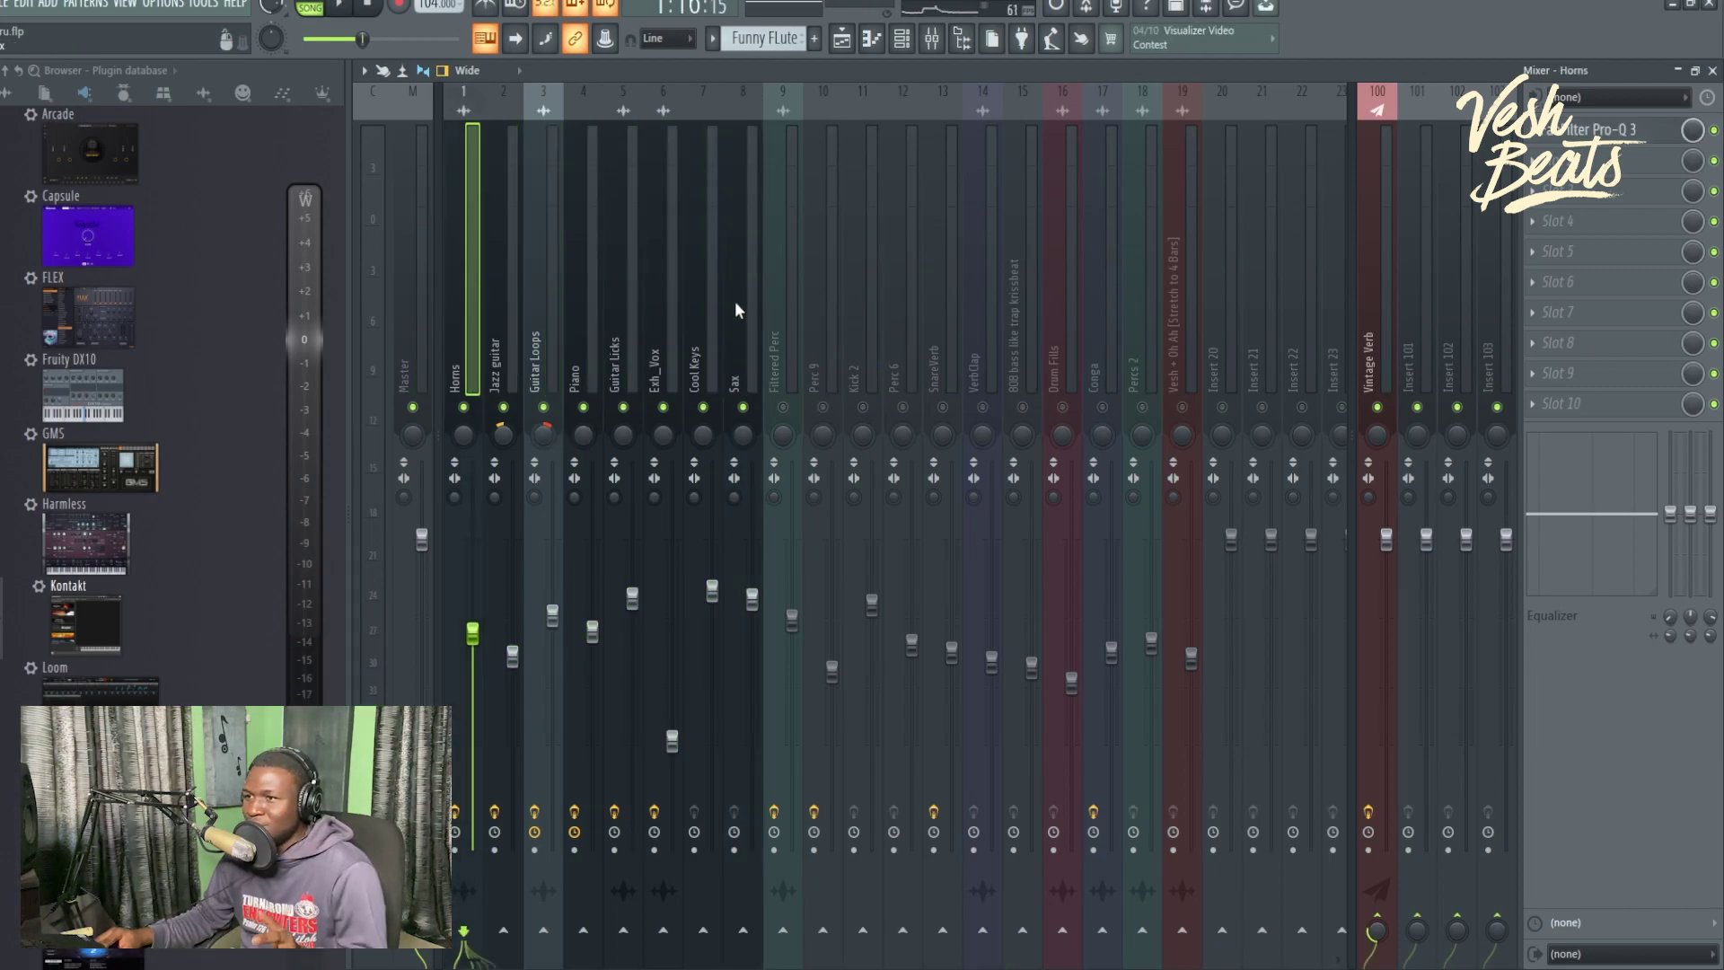
# Review the effects on the Jazz guitar and Guitar Loops inserts, examining the Guitar Loops Parametric EQ 2 curve.
pyautogui.click(492, 352)
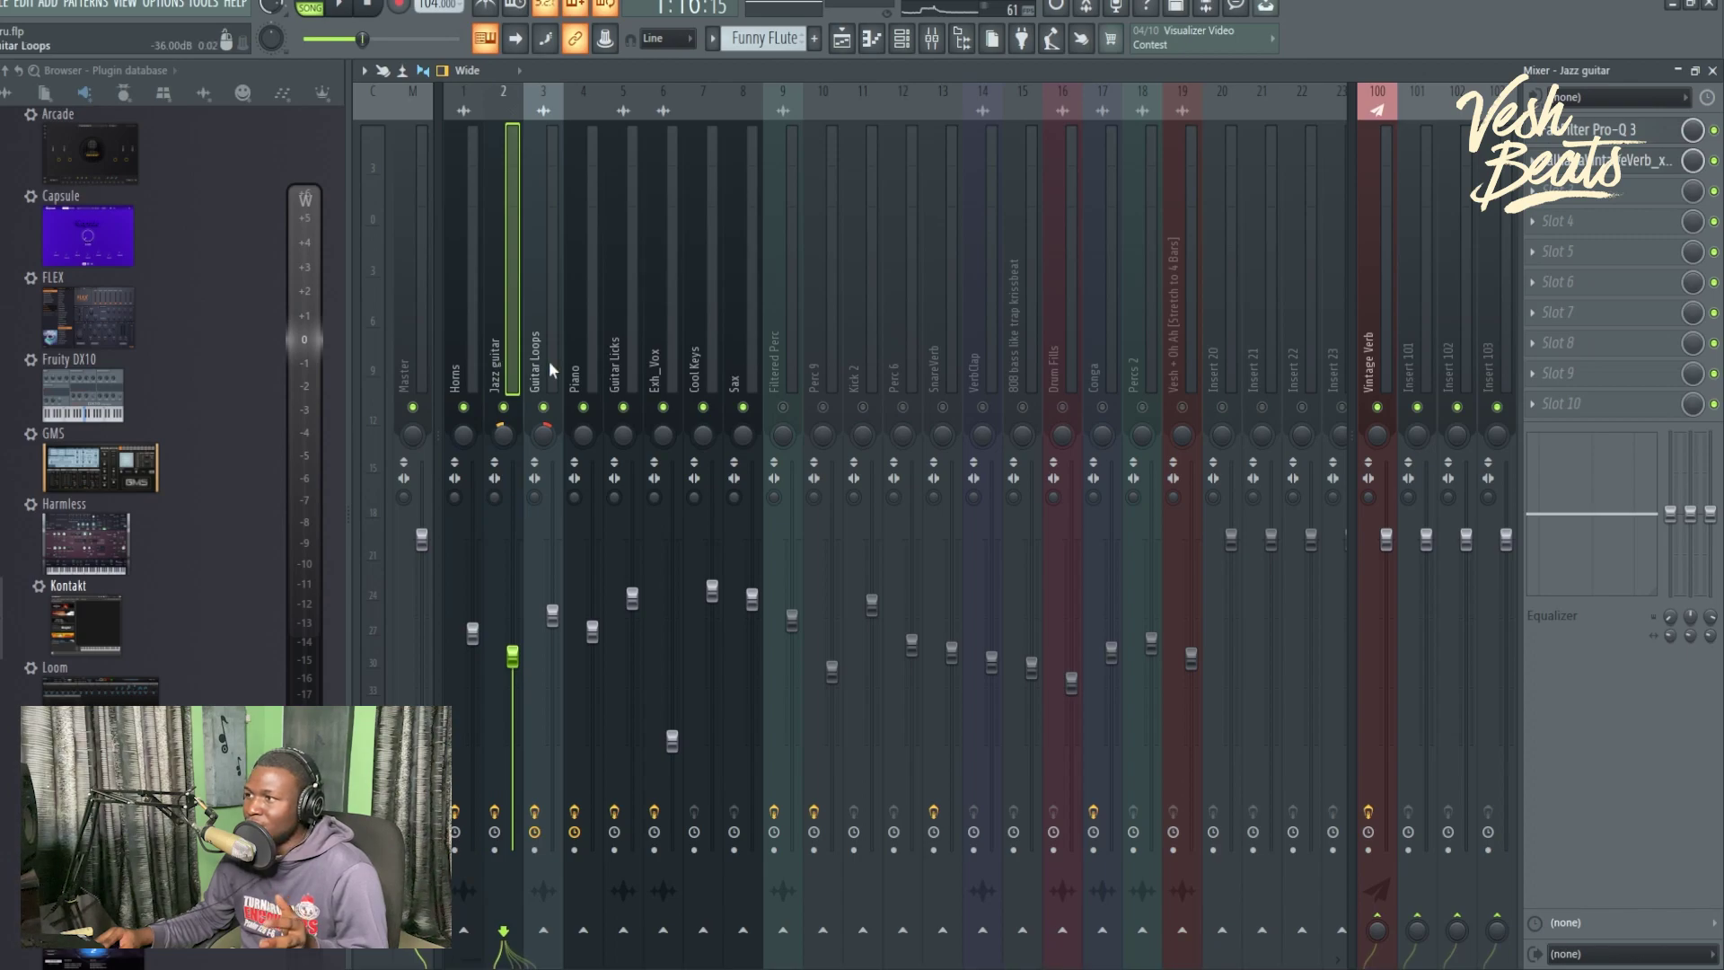
pyautogui.click(544, 359)
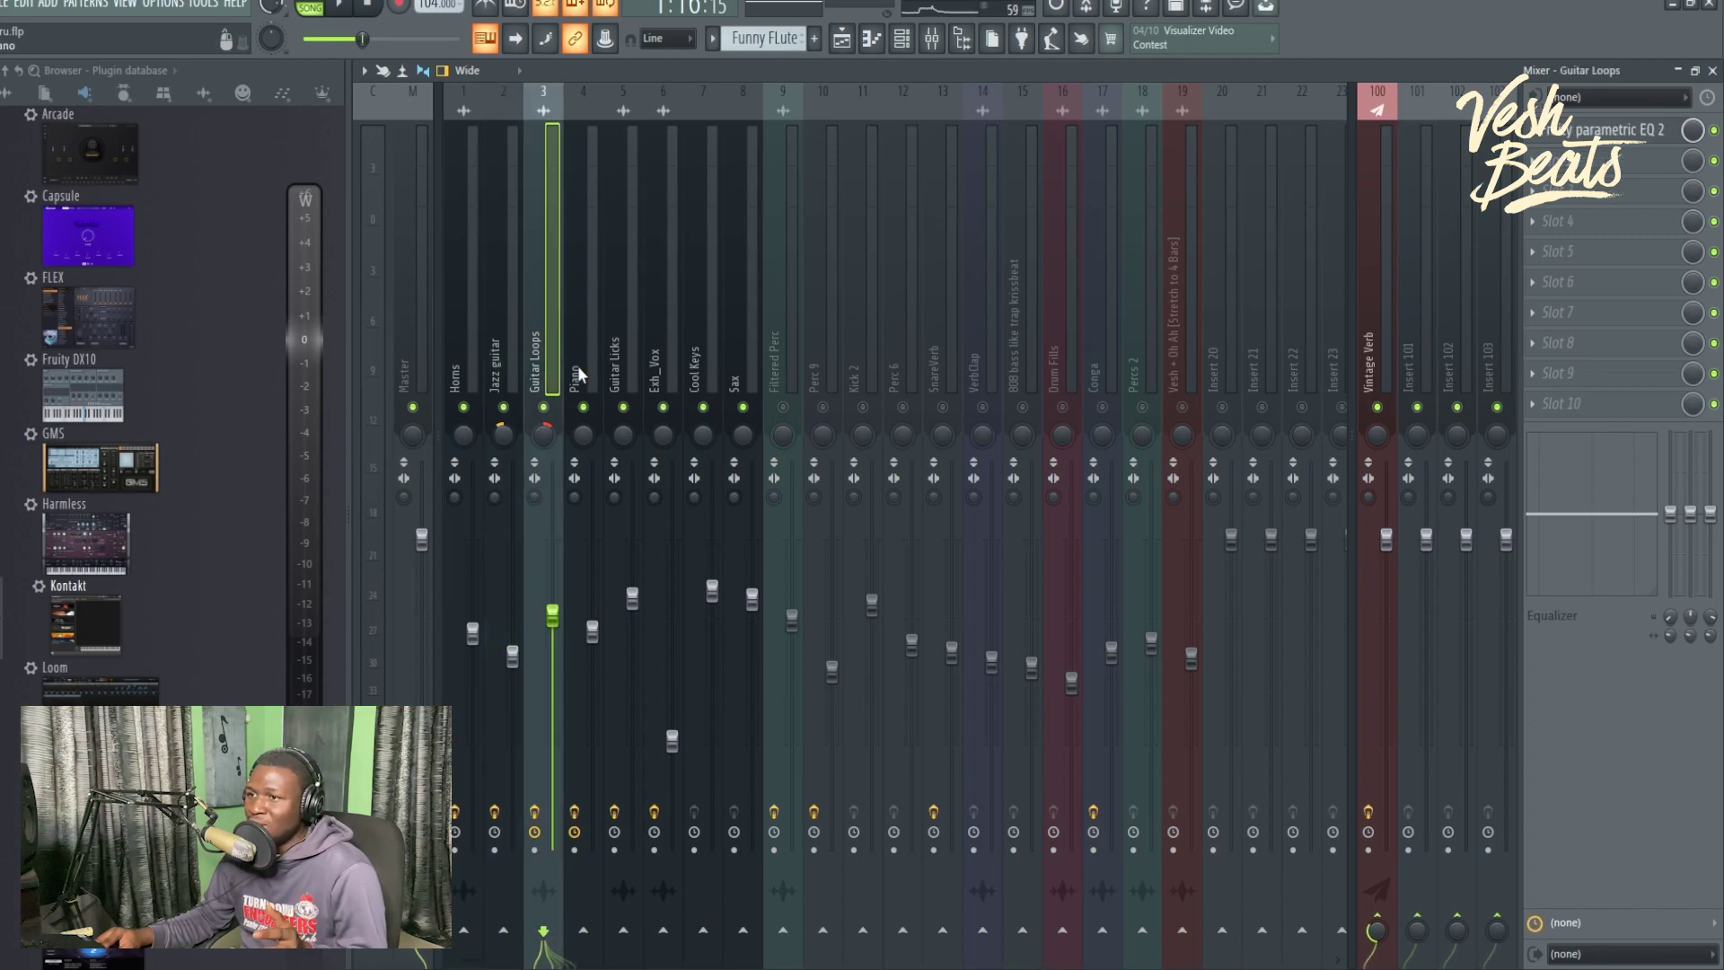
pyautogui.click(1607, 130)
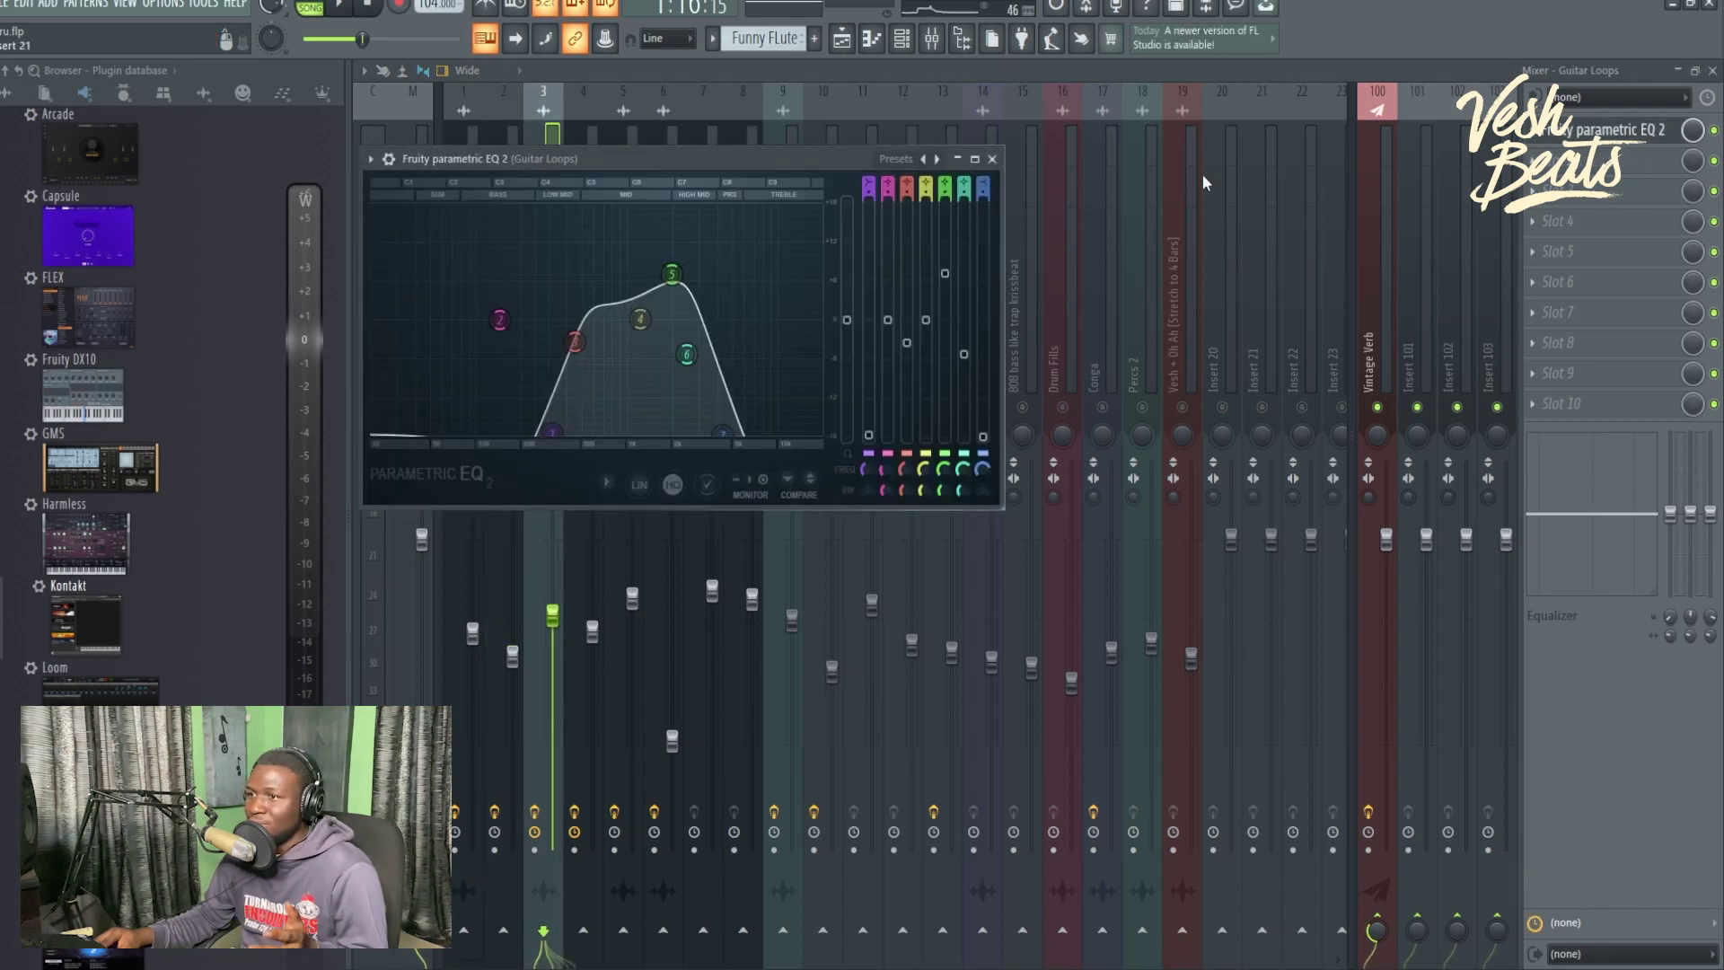
pyautogui.click(992, 167)
# Review the effect chains of the Piano, Guitar Licks, Exh_Vox and Sax inserts, examining the Pro-Q 3 curve on Exh_Vox.
pyautogui.click(599, 244)
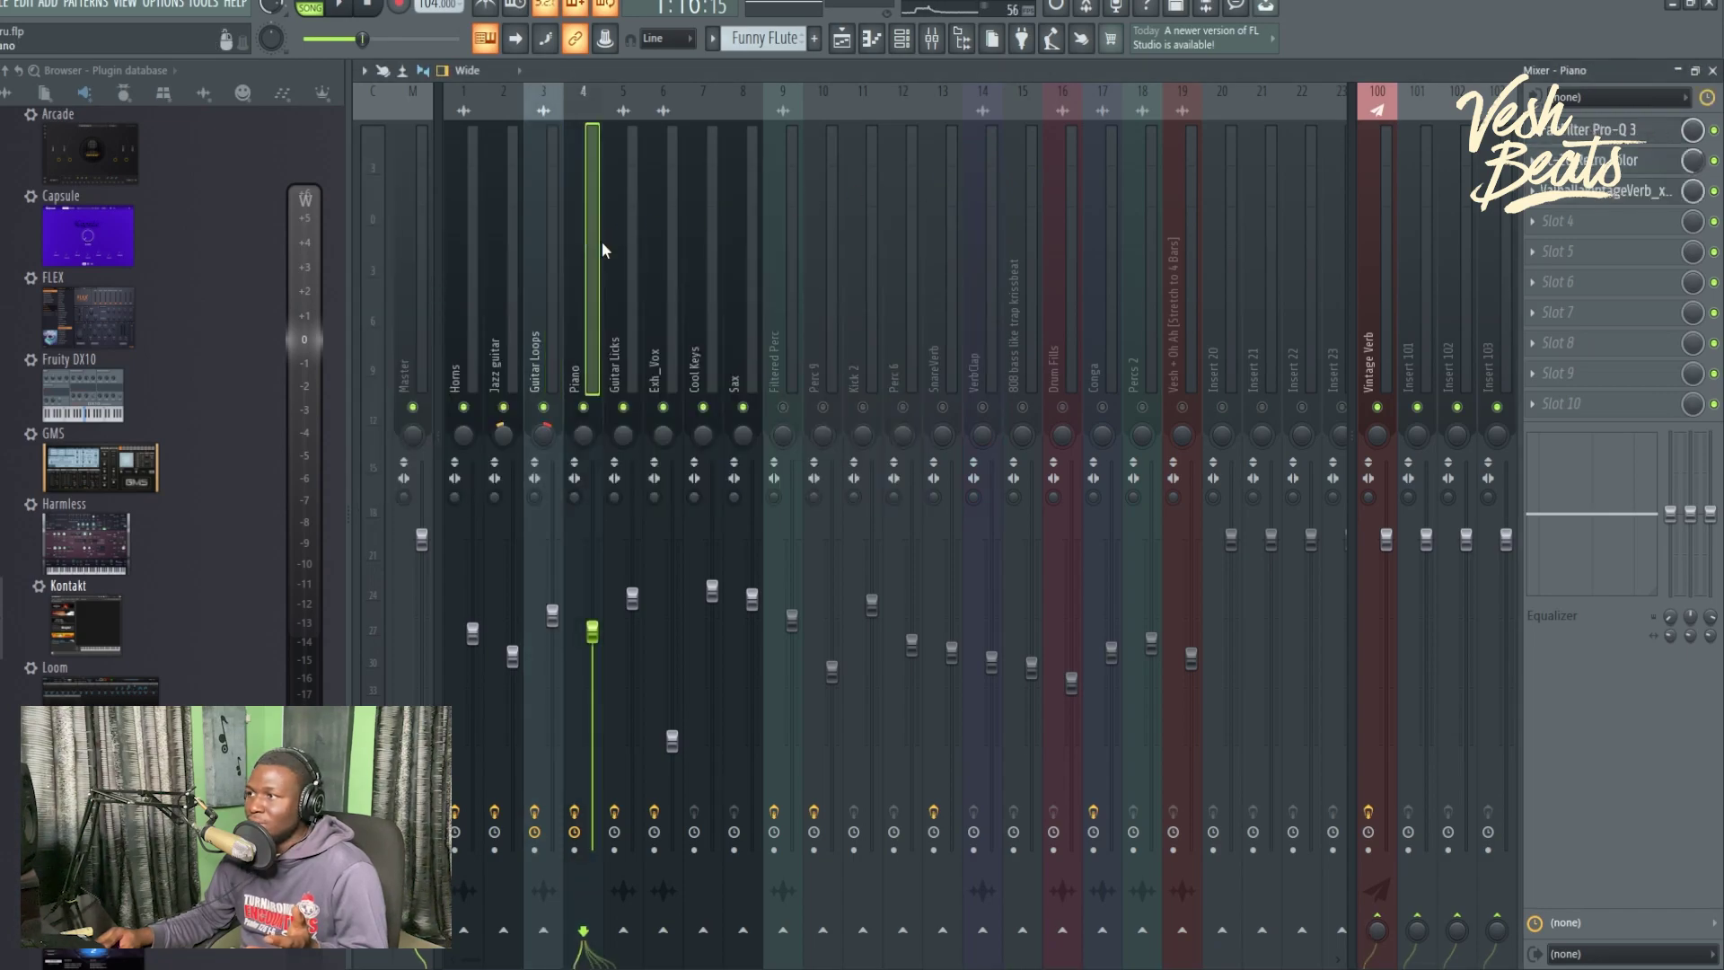
pyautogui.click(621, 337)
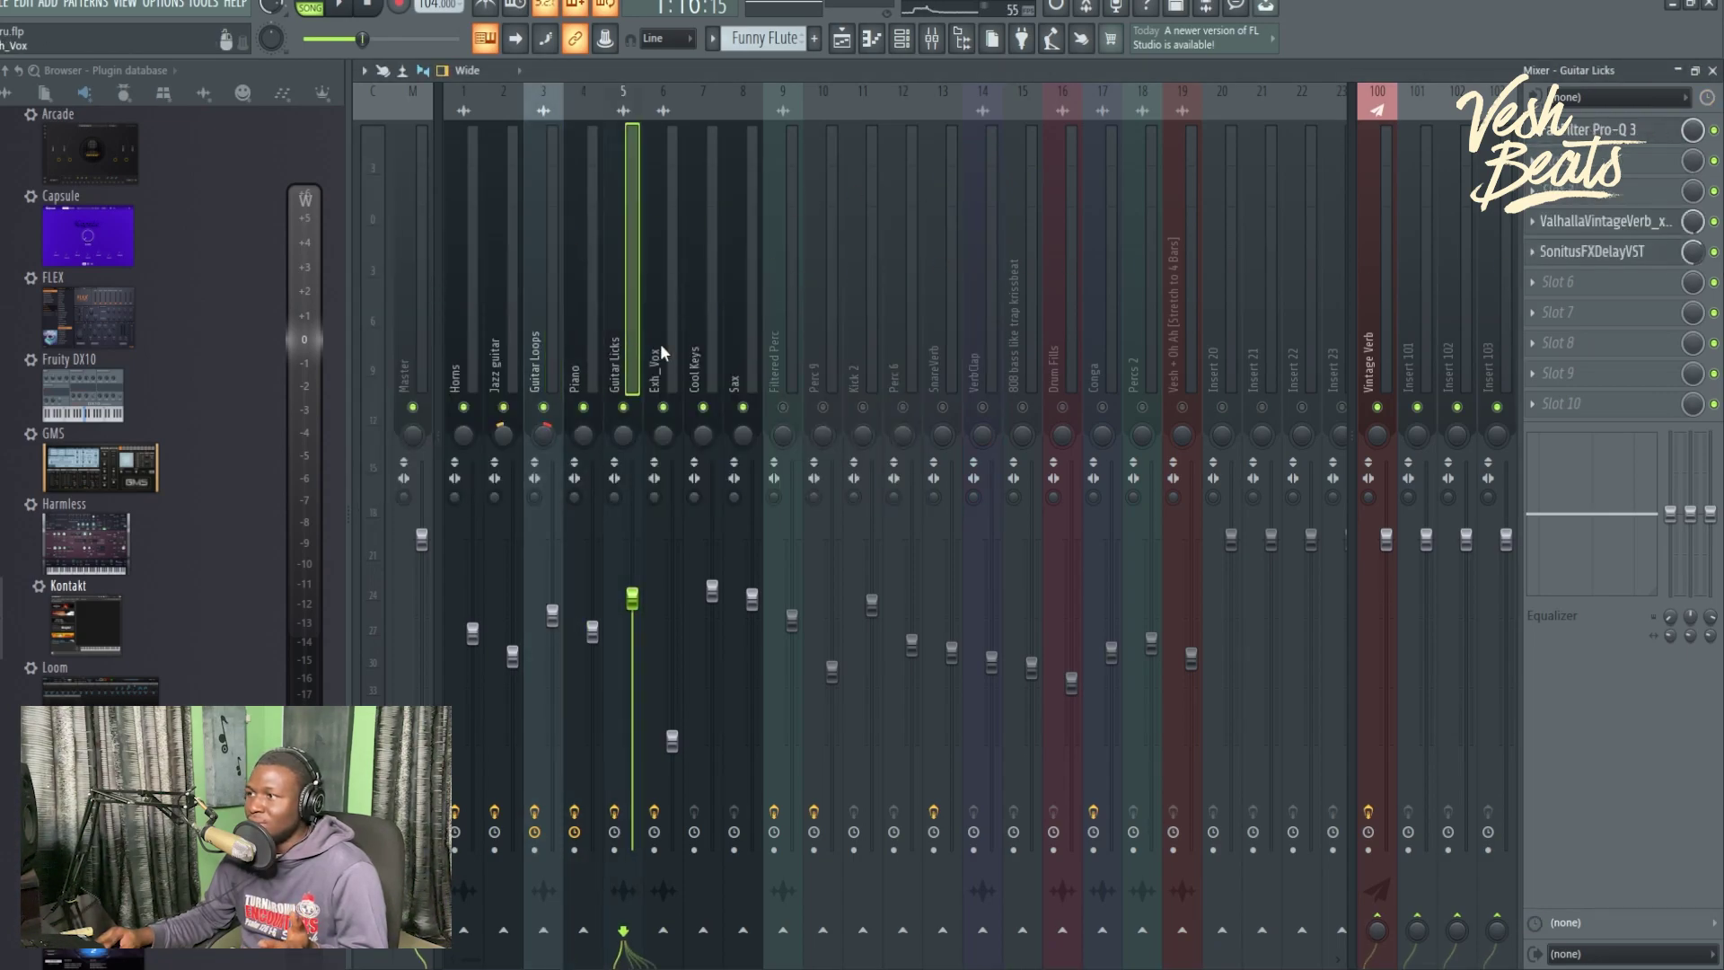
pyautogui.click(660, 345)
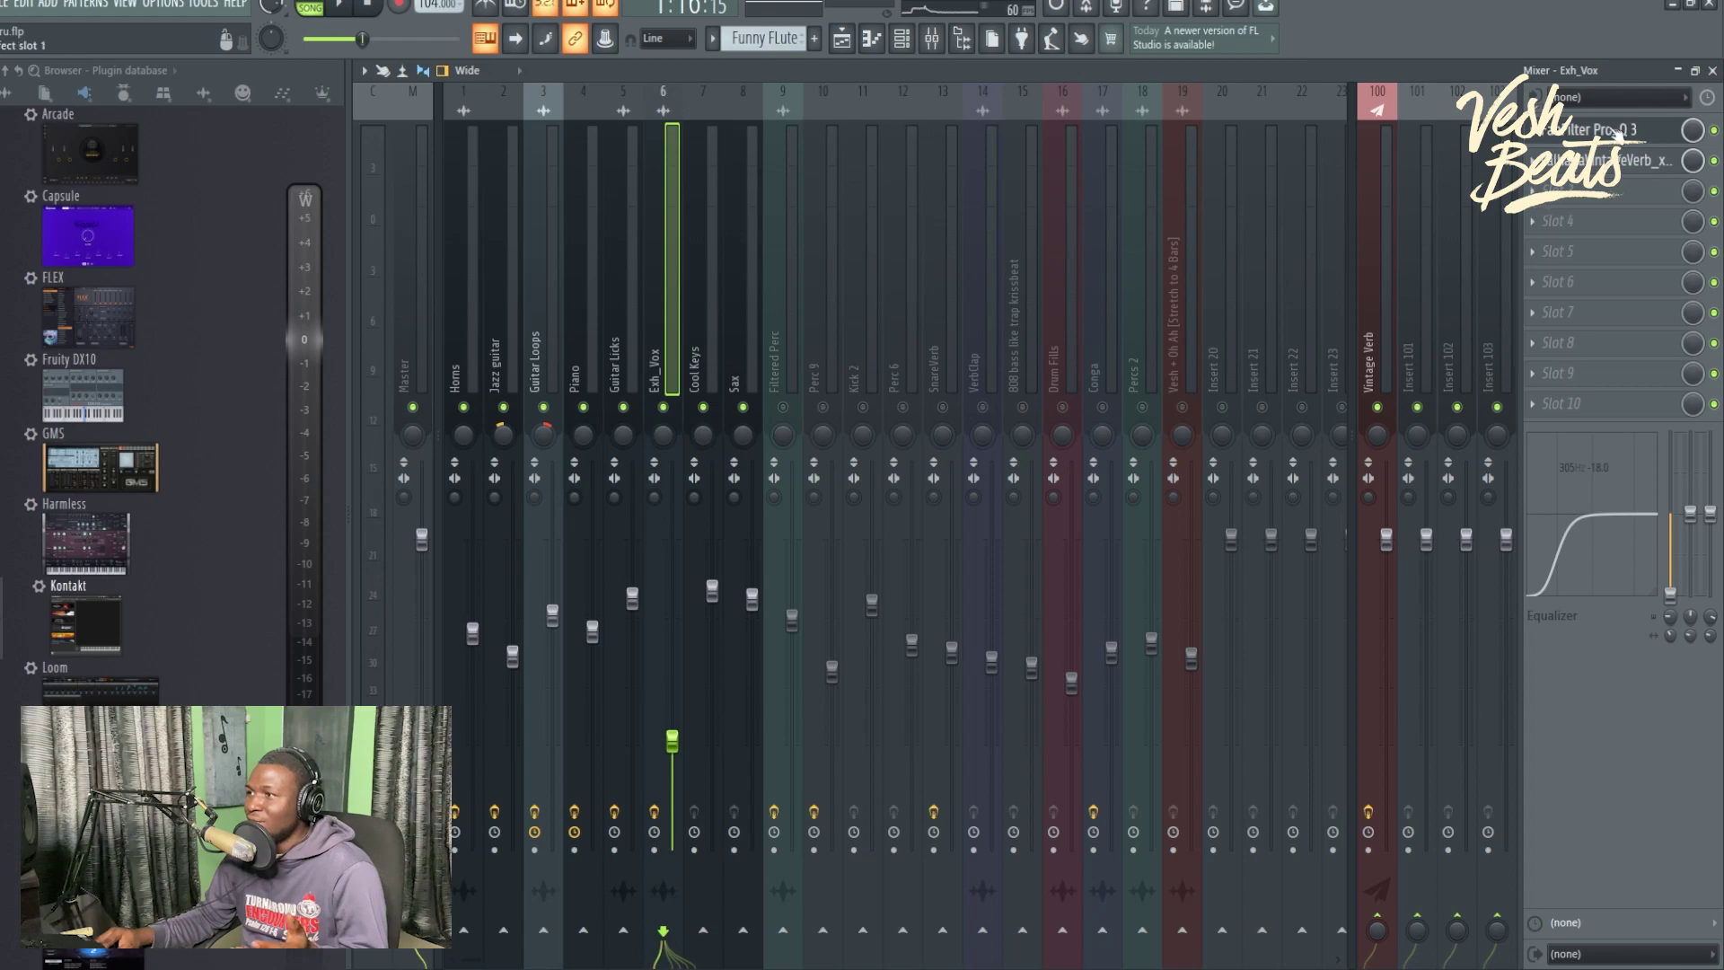
pyautogui.click(1534, 140)
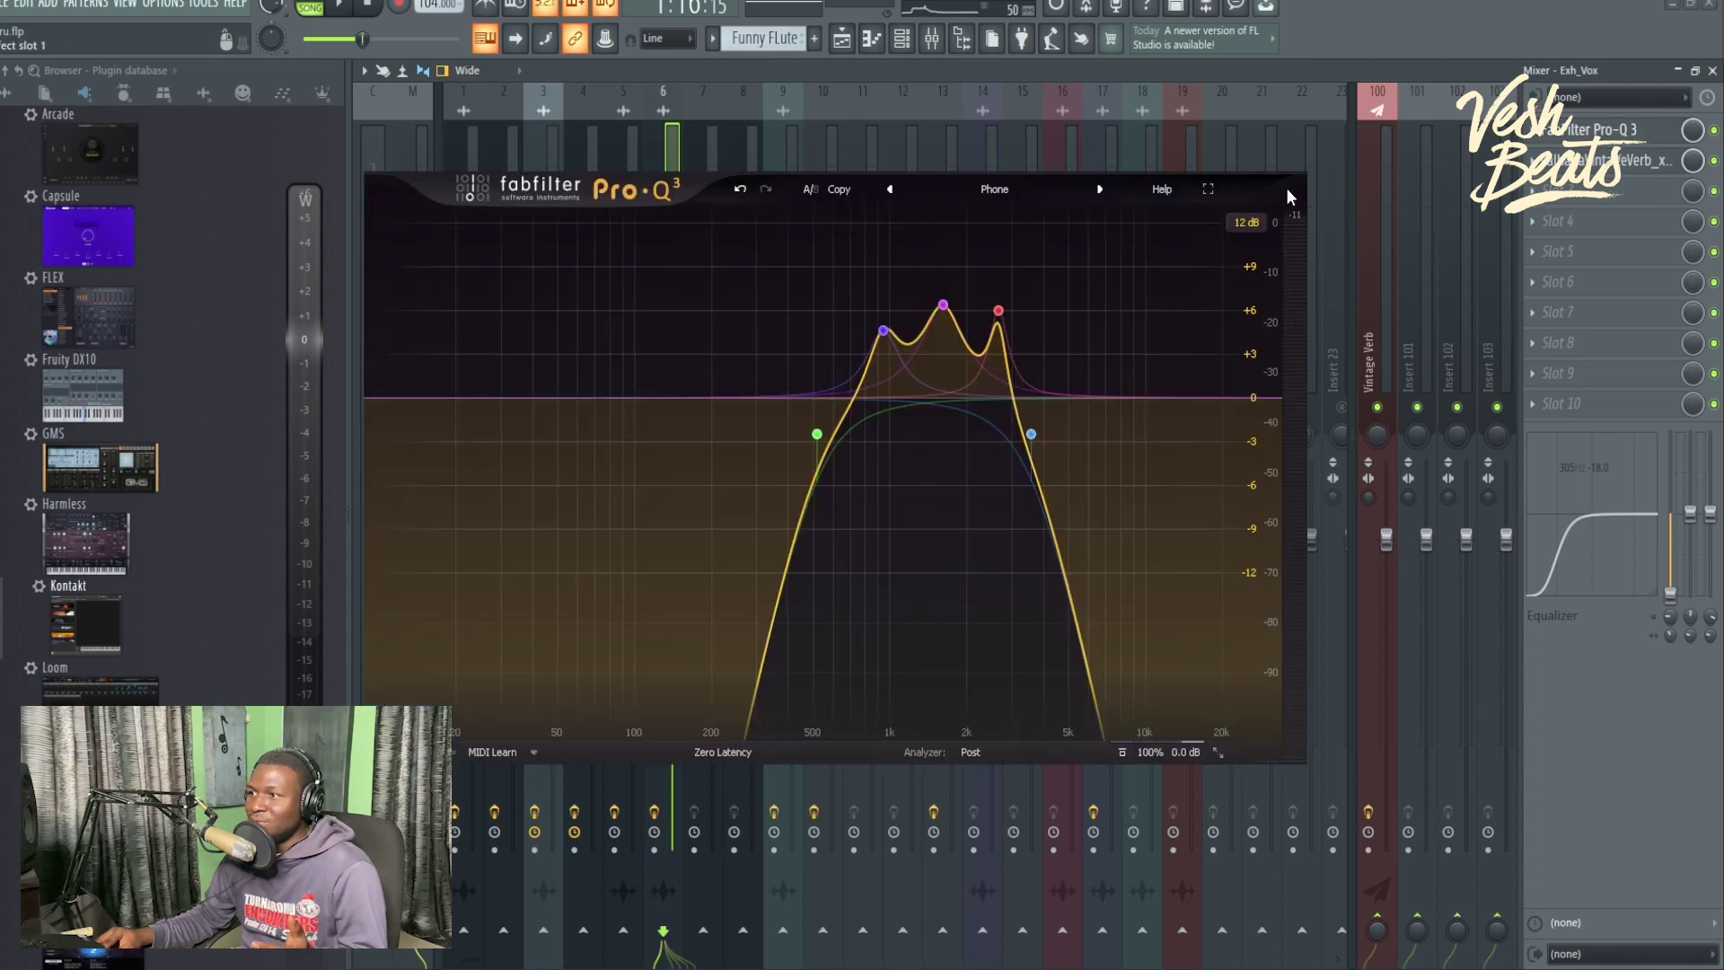
pyautogui.click(1305, 163)
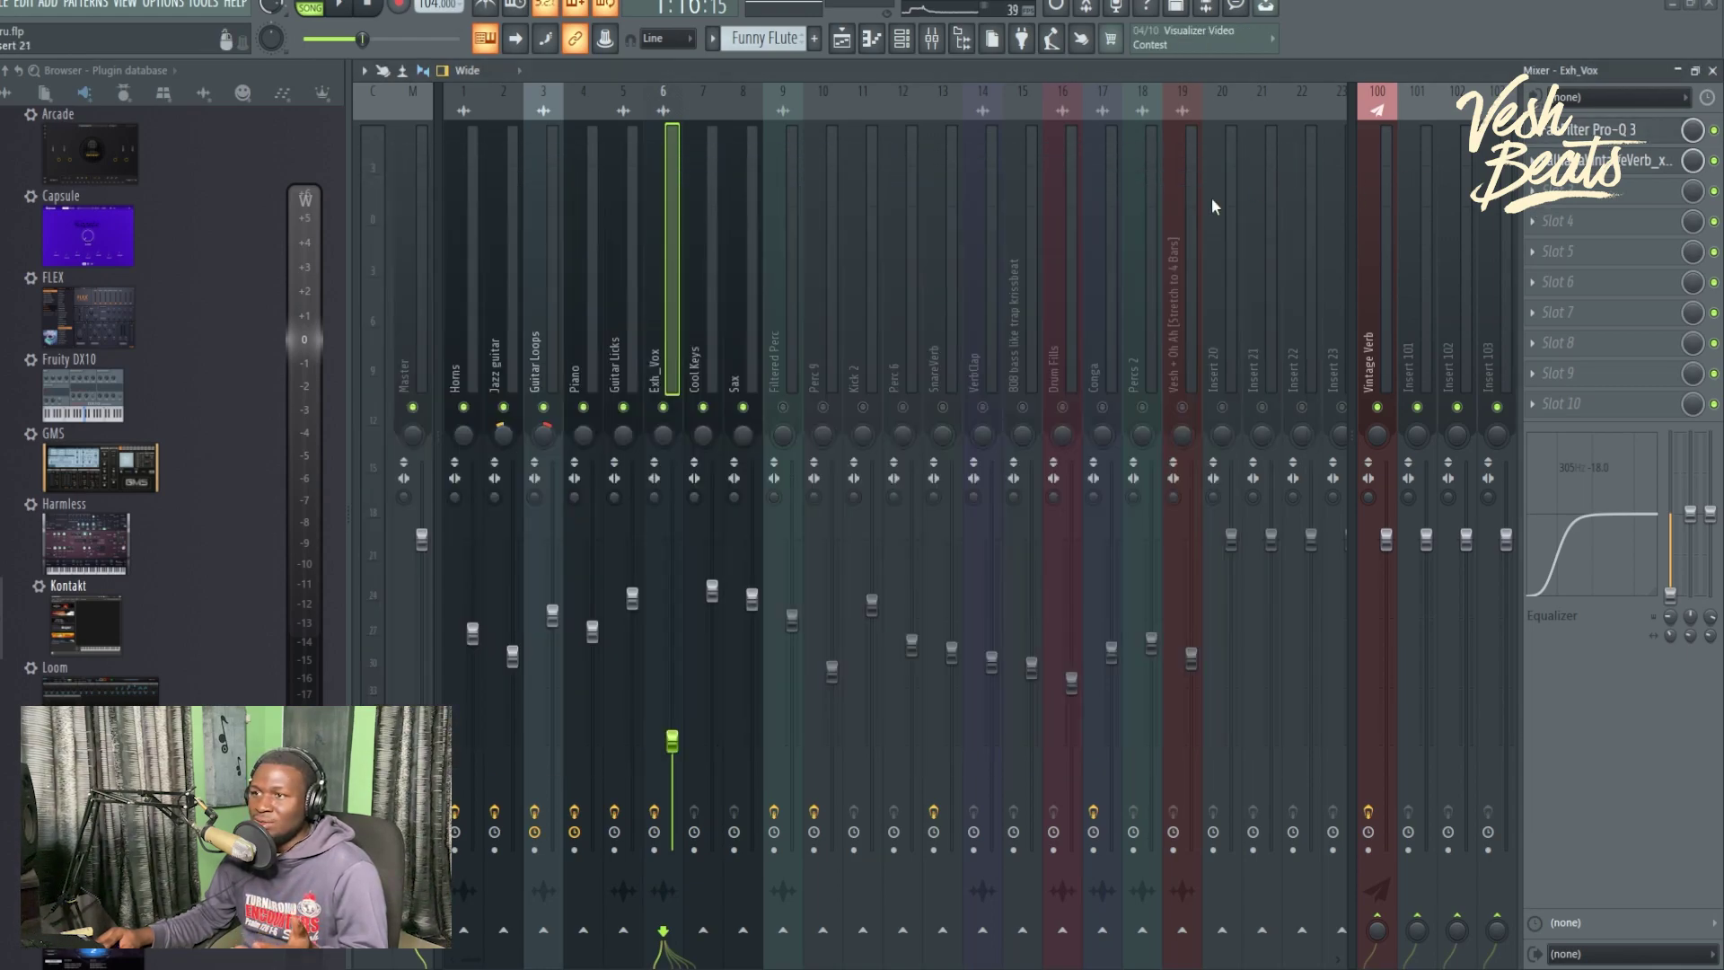
pyautogui.click(738, 351)
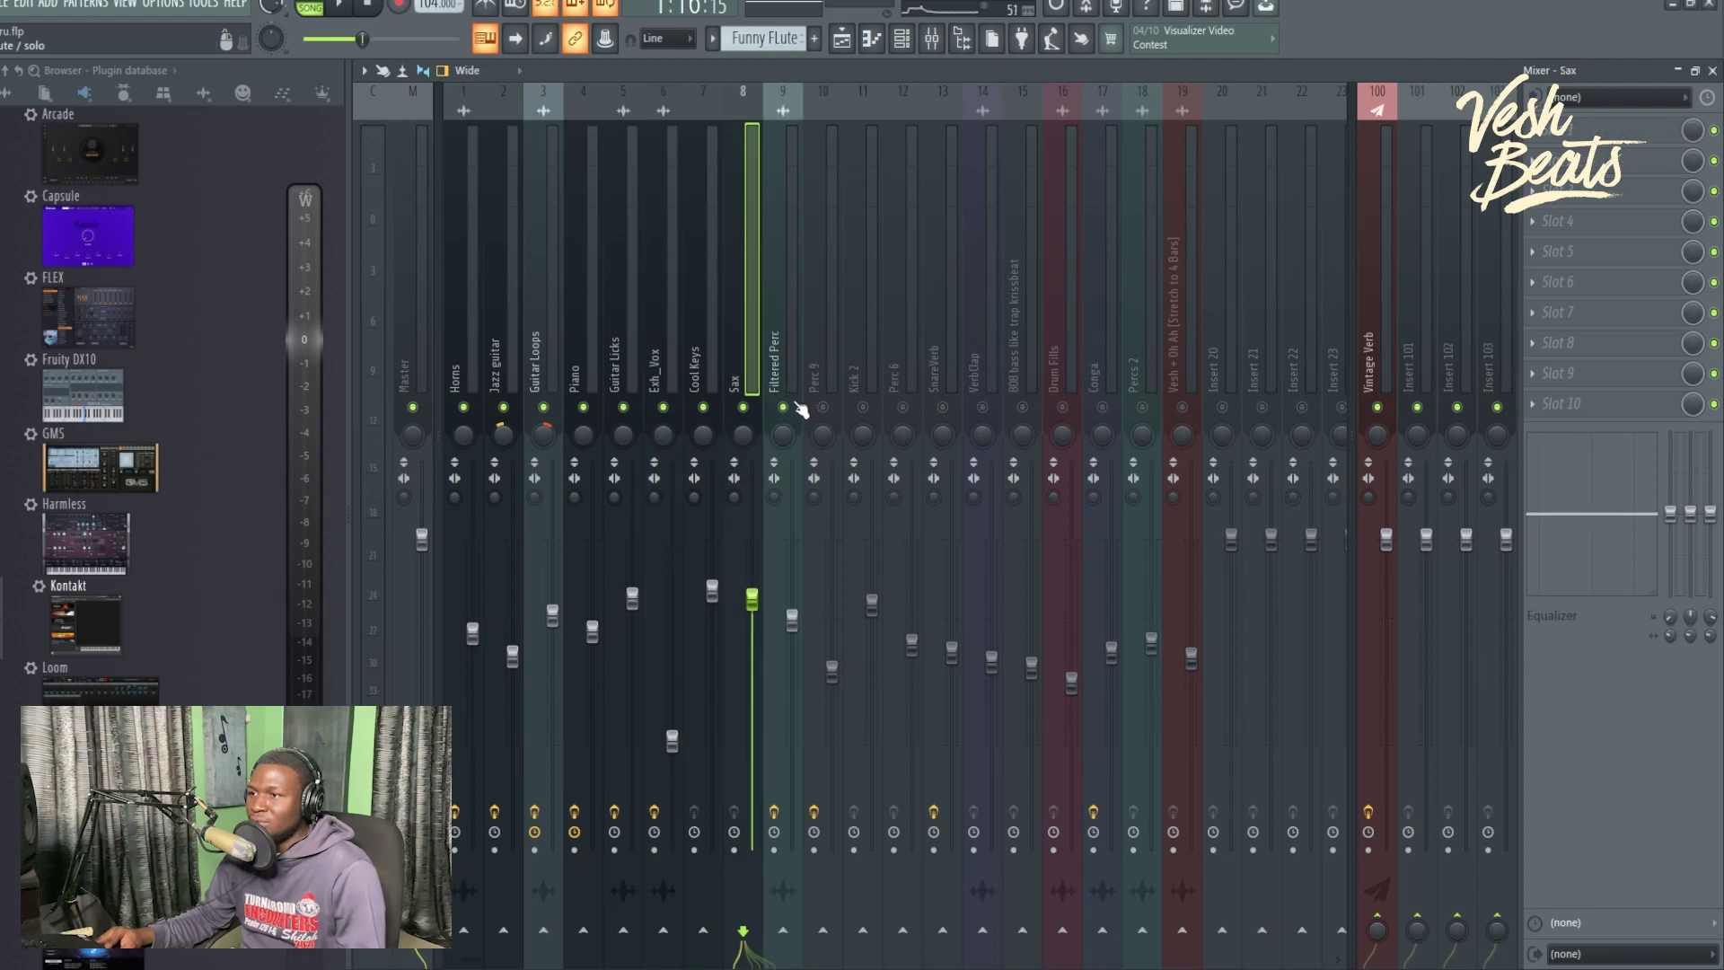
# Select the mixer inserts from Filtered Perc to Vesh + Oh Ah, solo them together and play the song.
pyautogui.click(809, 362)
pyautogui.click(793, 362)
pyautogui.moveTo(822, 363); pyautogui.dragTo(1172, 368)
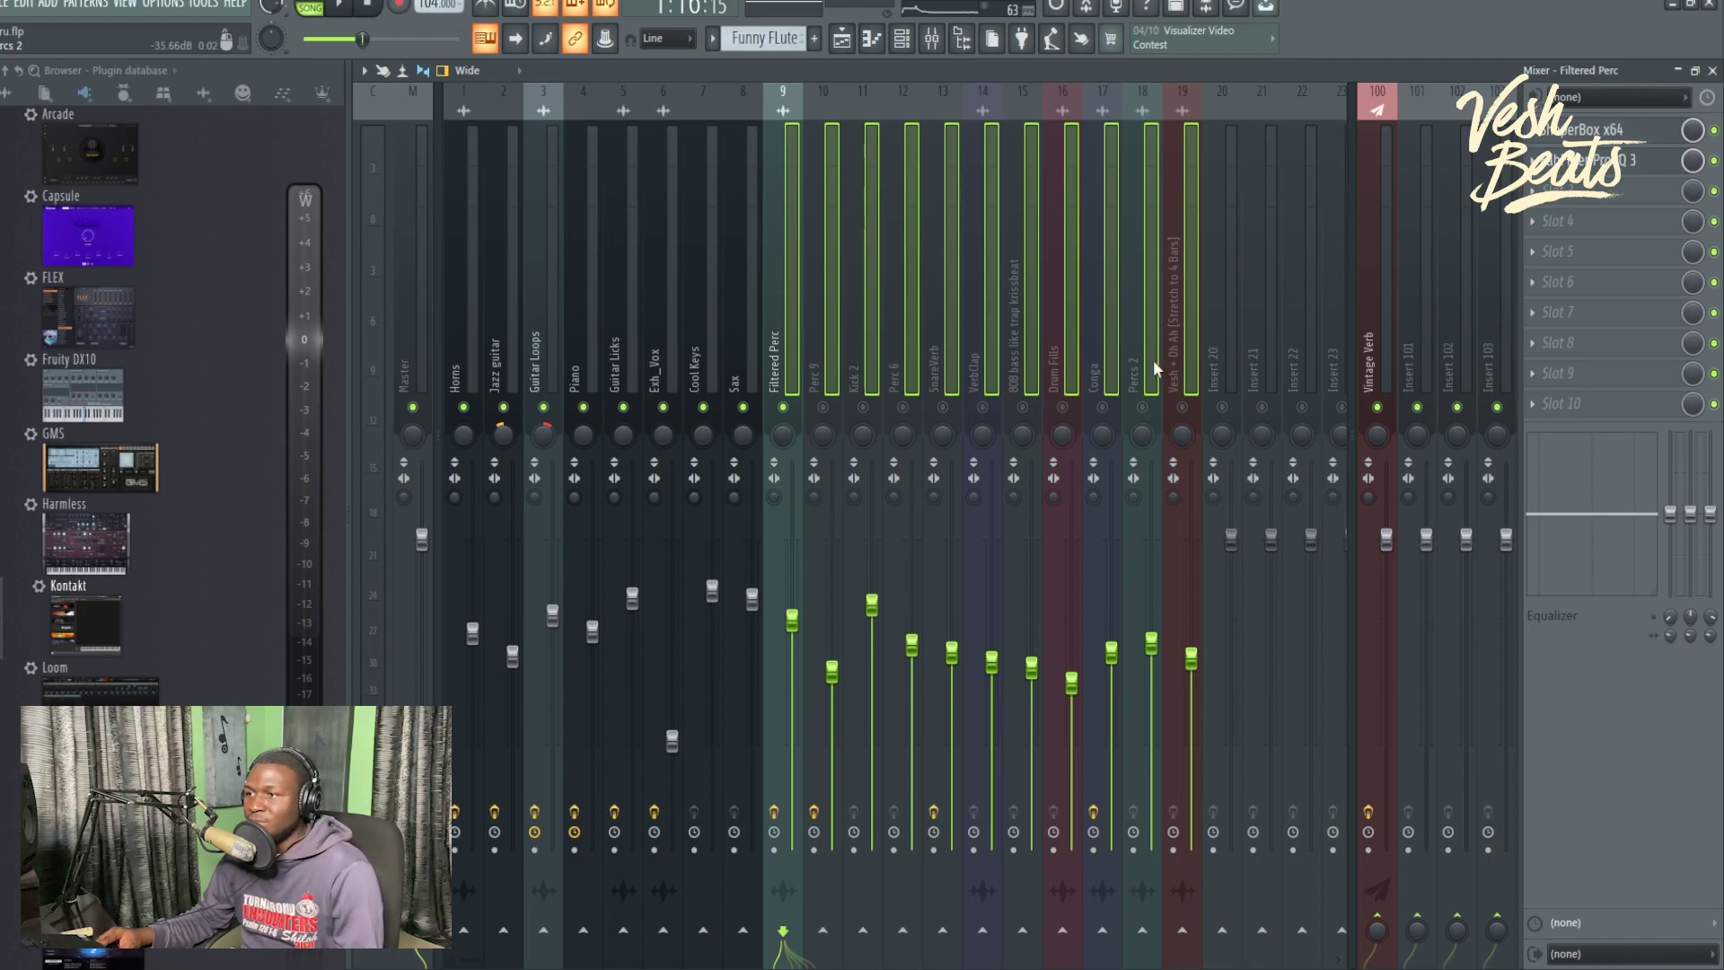
pyautogui.press('space')
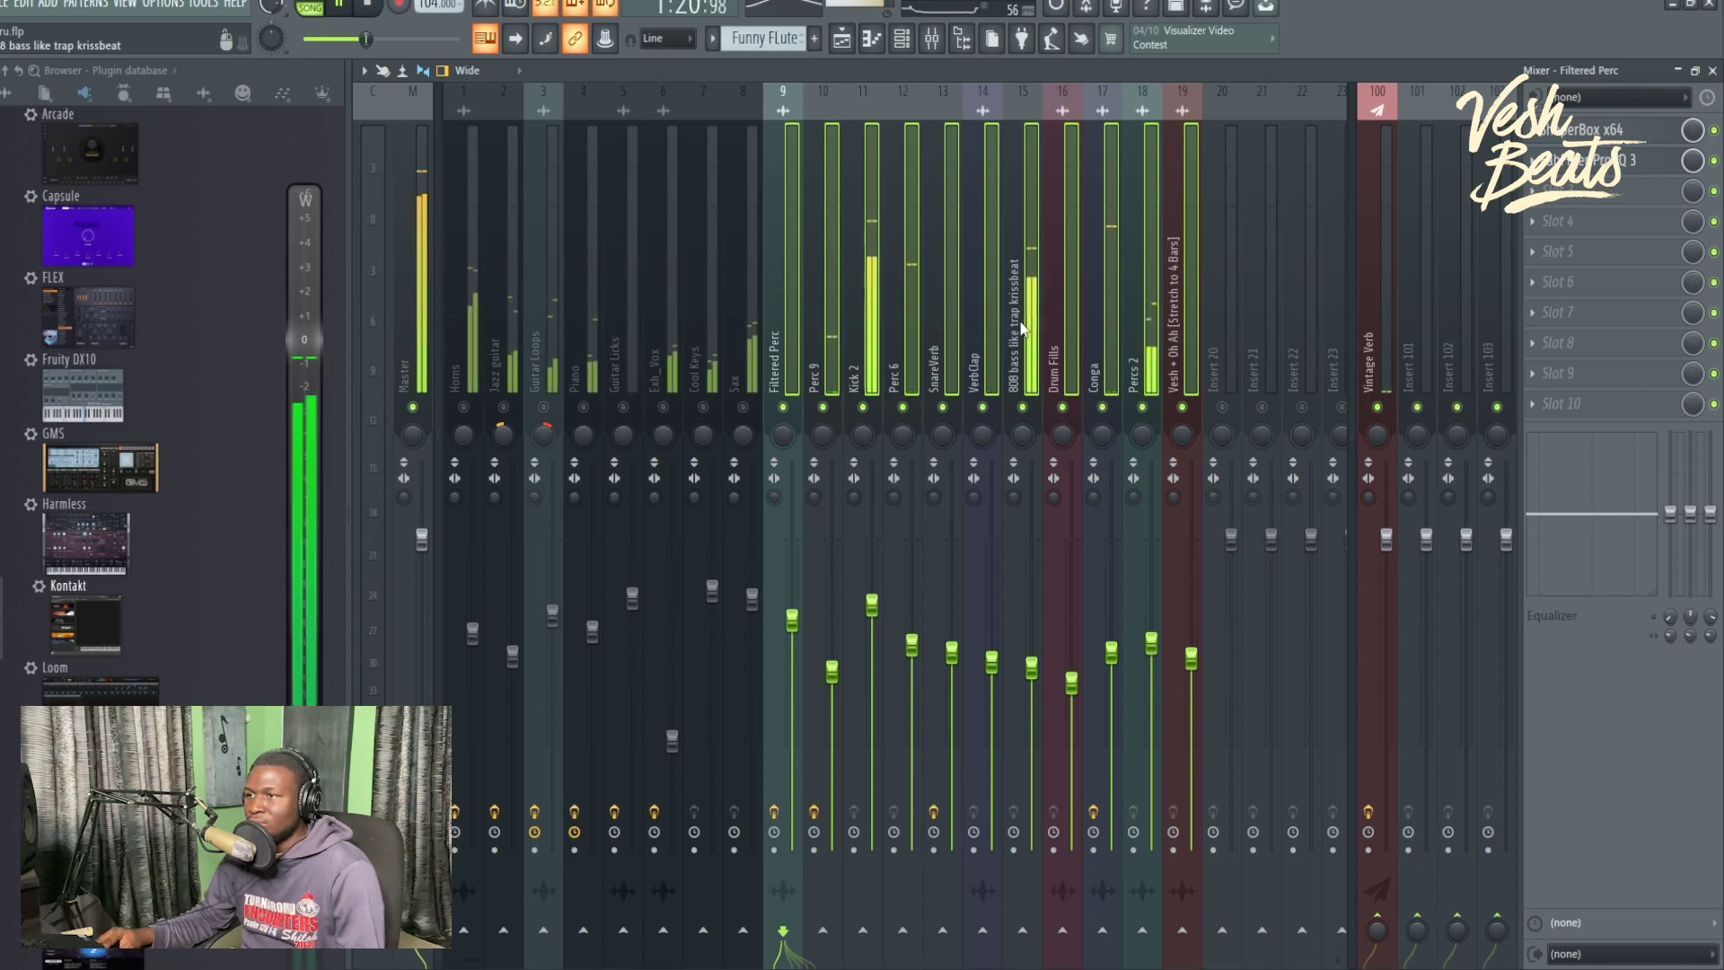
# Stop playback, select the Perc 9 insert alone and restore all mixer inserts.
pyautogui.click(1022, 327)
pyautogui.moveTo(961, 342); pyautogui.dragTo(832, 343)
pyautogui.rightClick(822, 407)
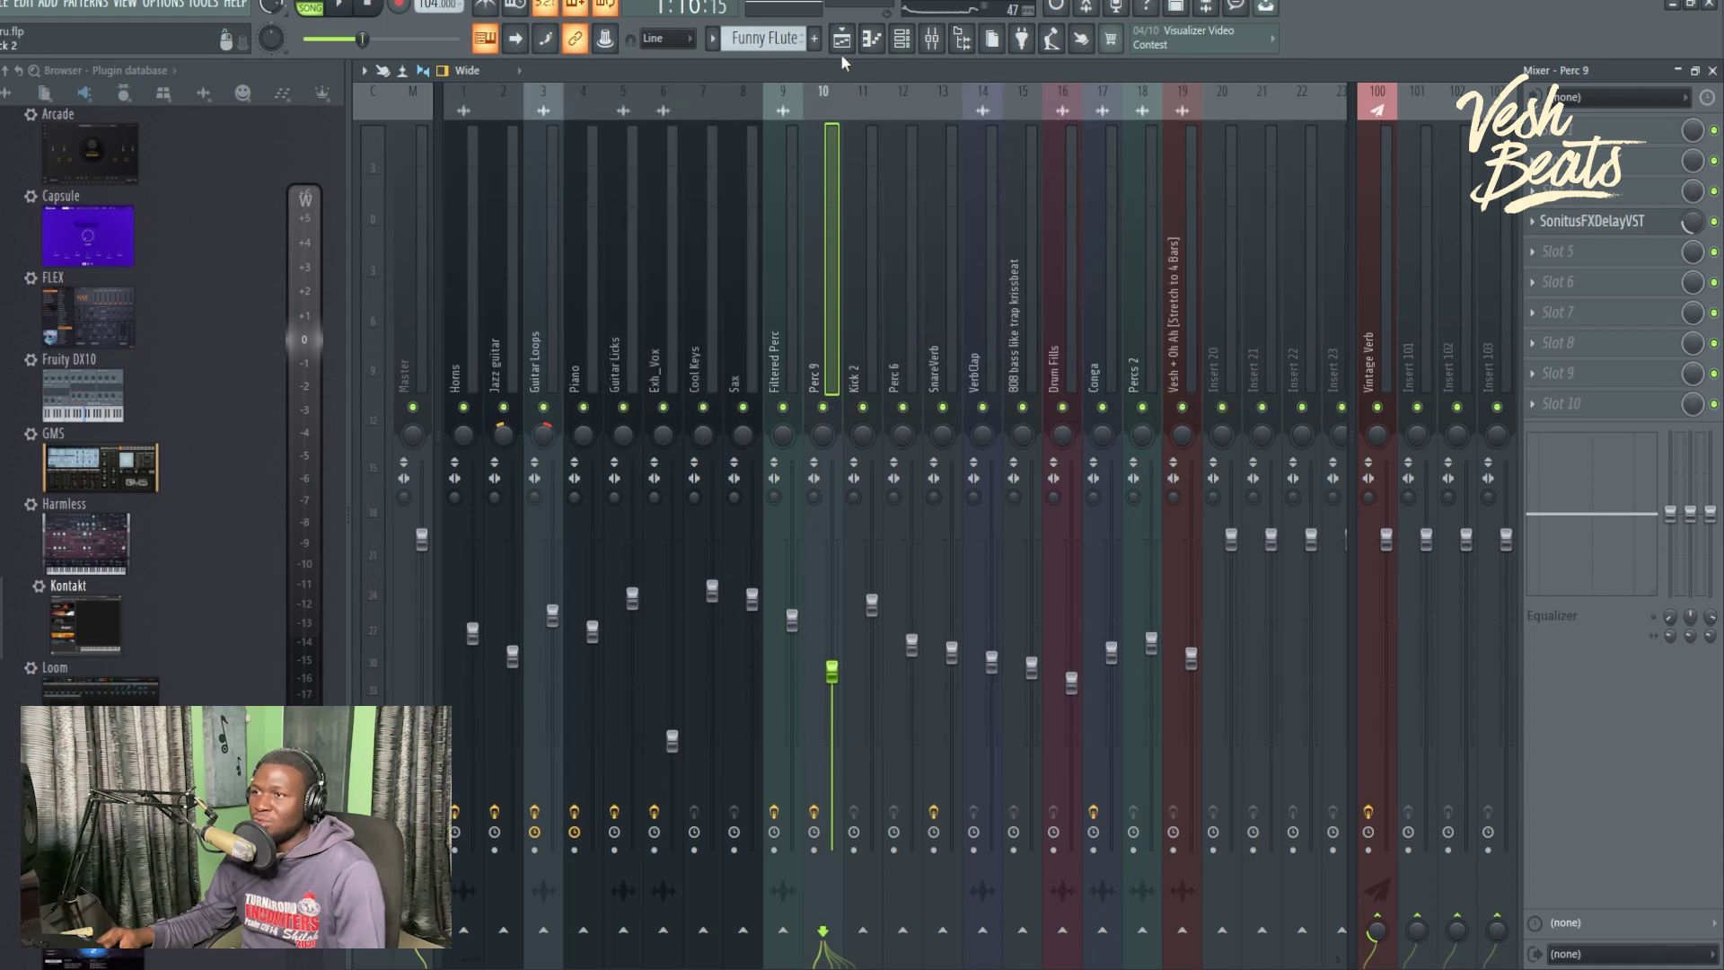